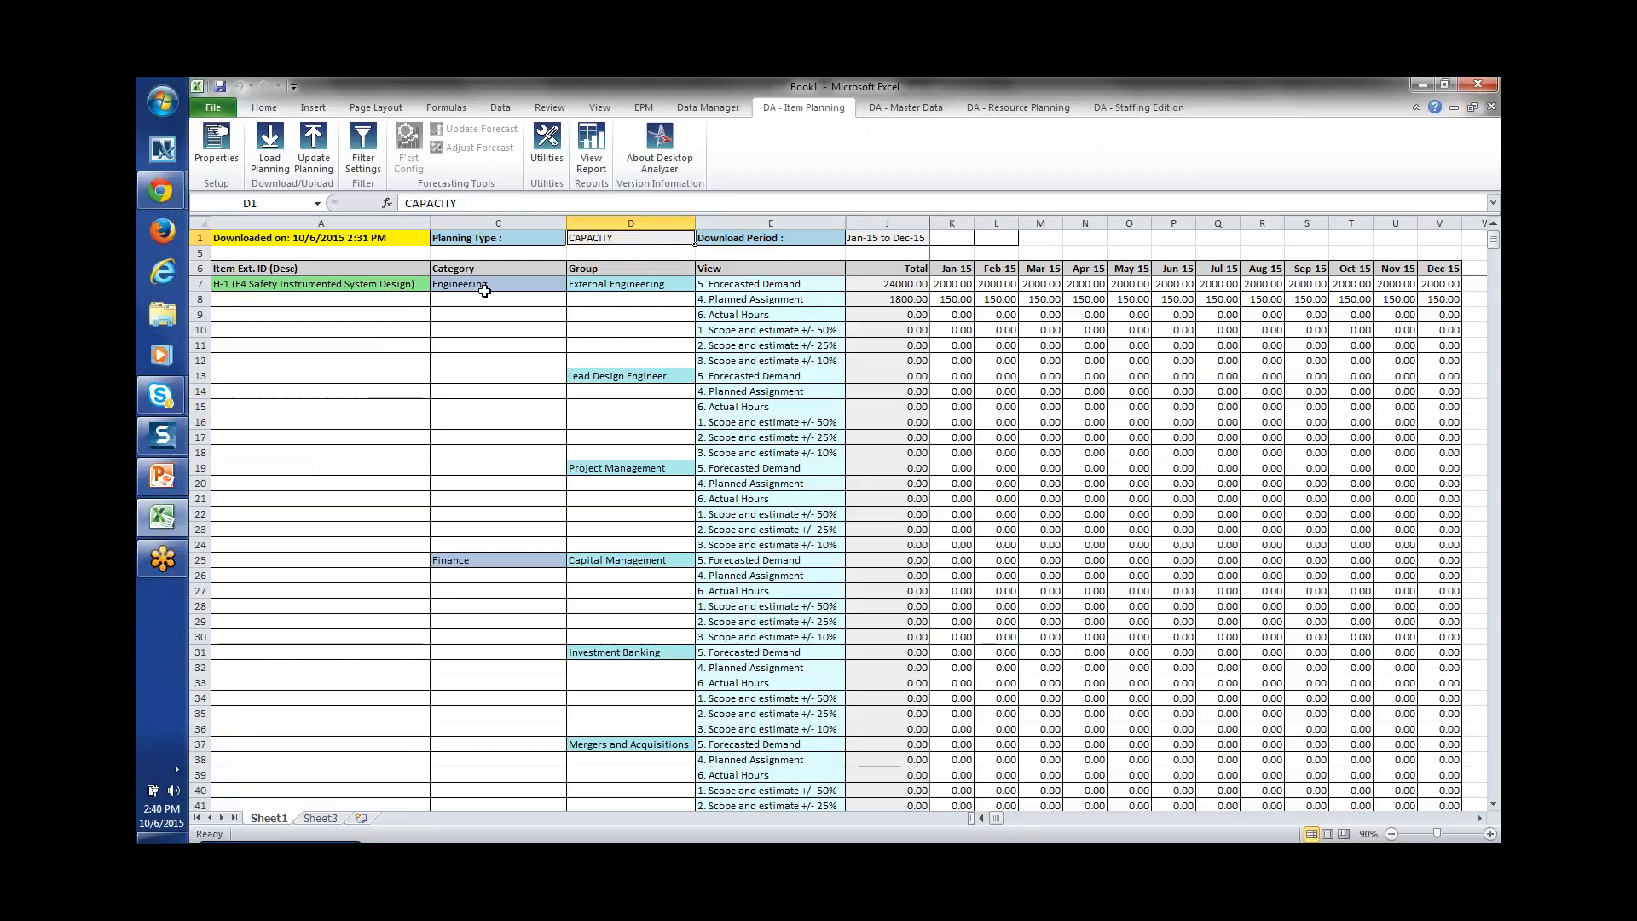
Step: Review the Engineering and Finance categories and the External Engineering, Lead Design Engineer and Project Management groups
left_click(484, 287)
left_click(510, 573)
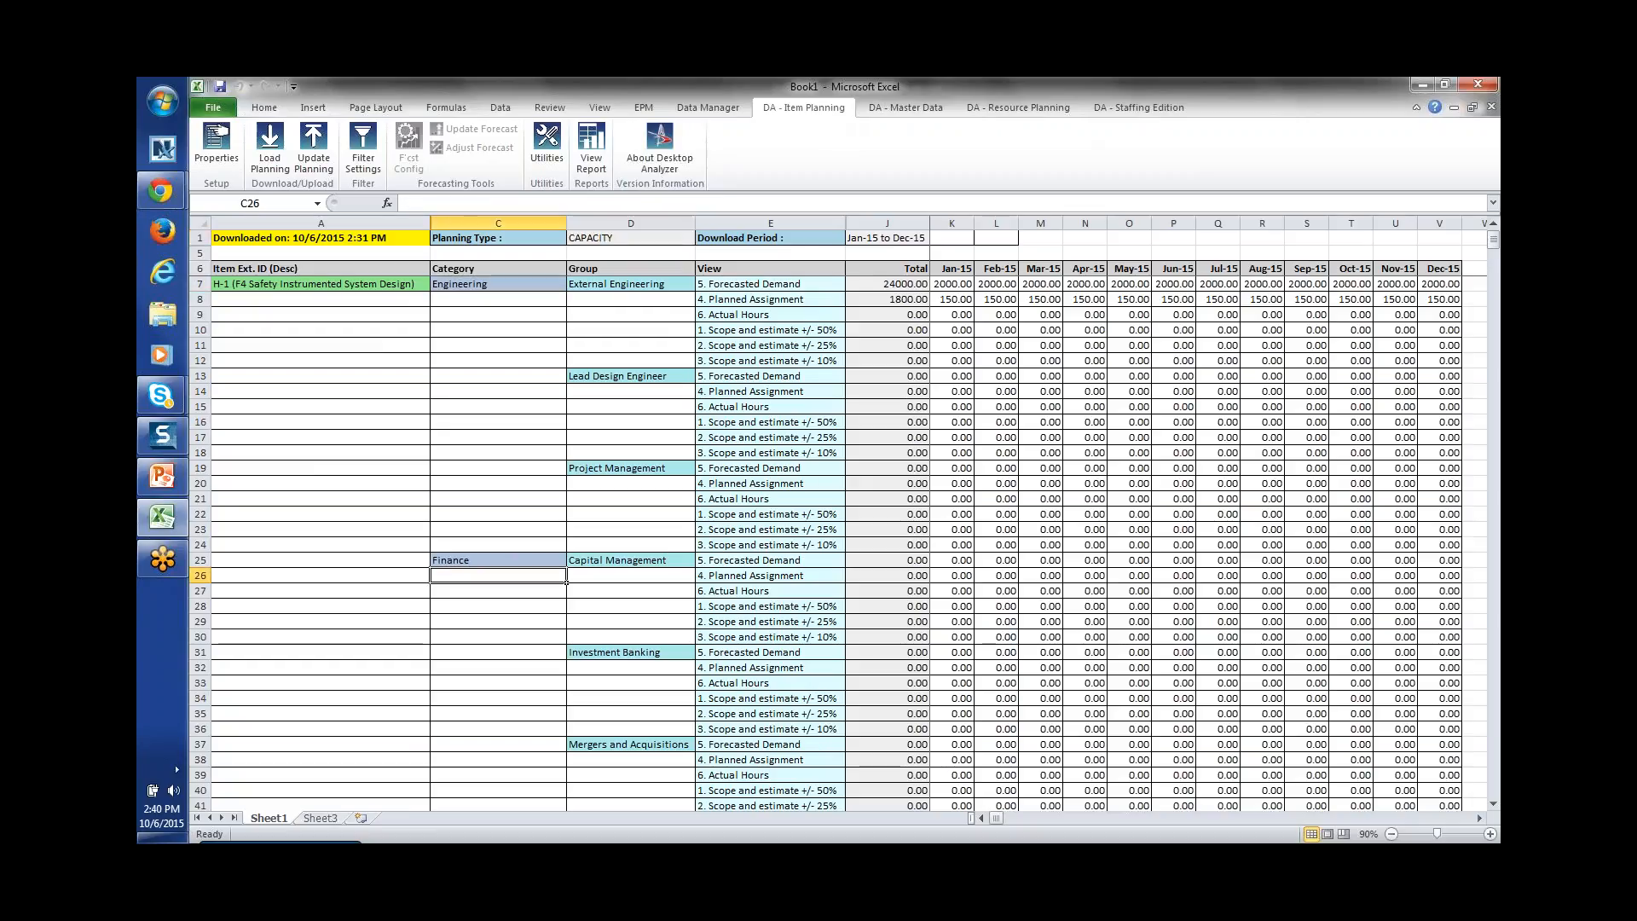
left_click(598, 286)
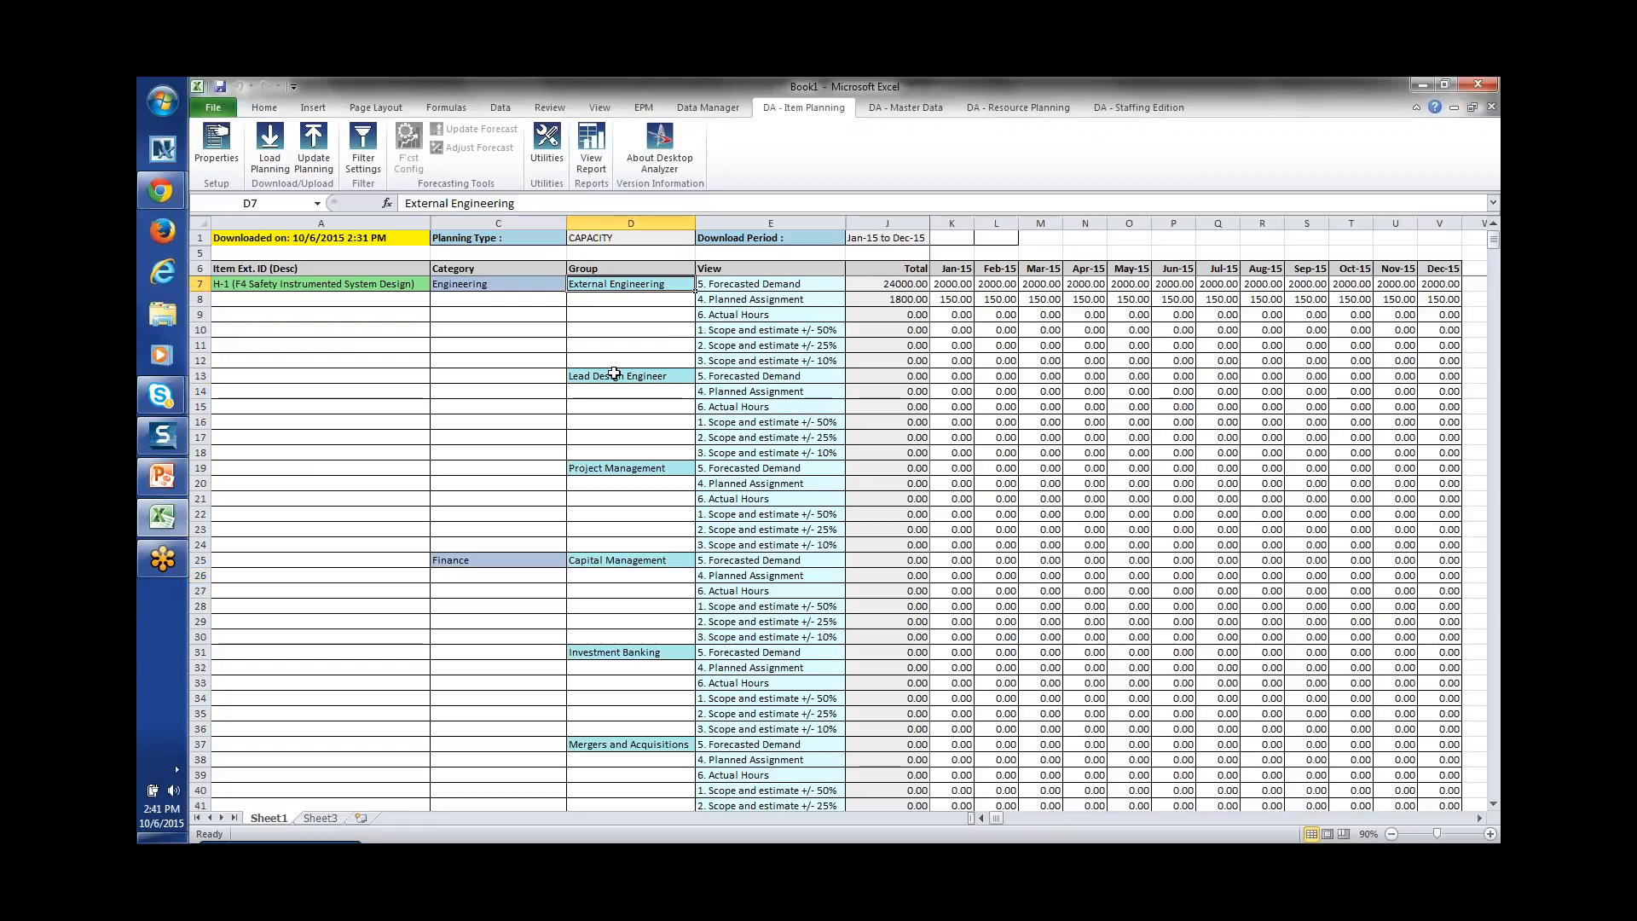
left_click(614, 375)
left_click(628, 468)
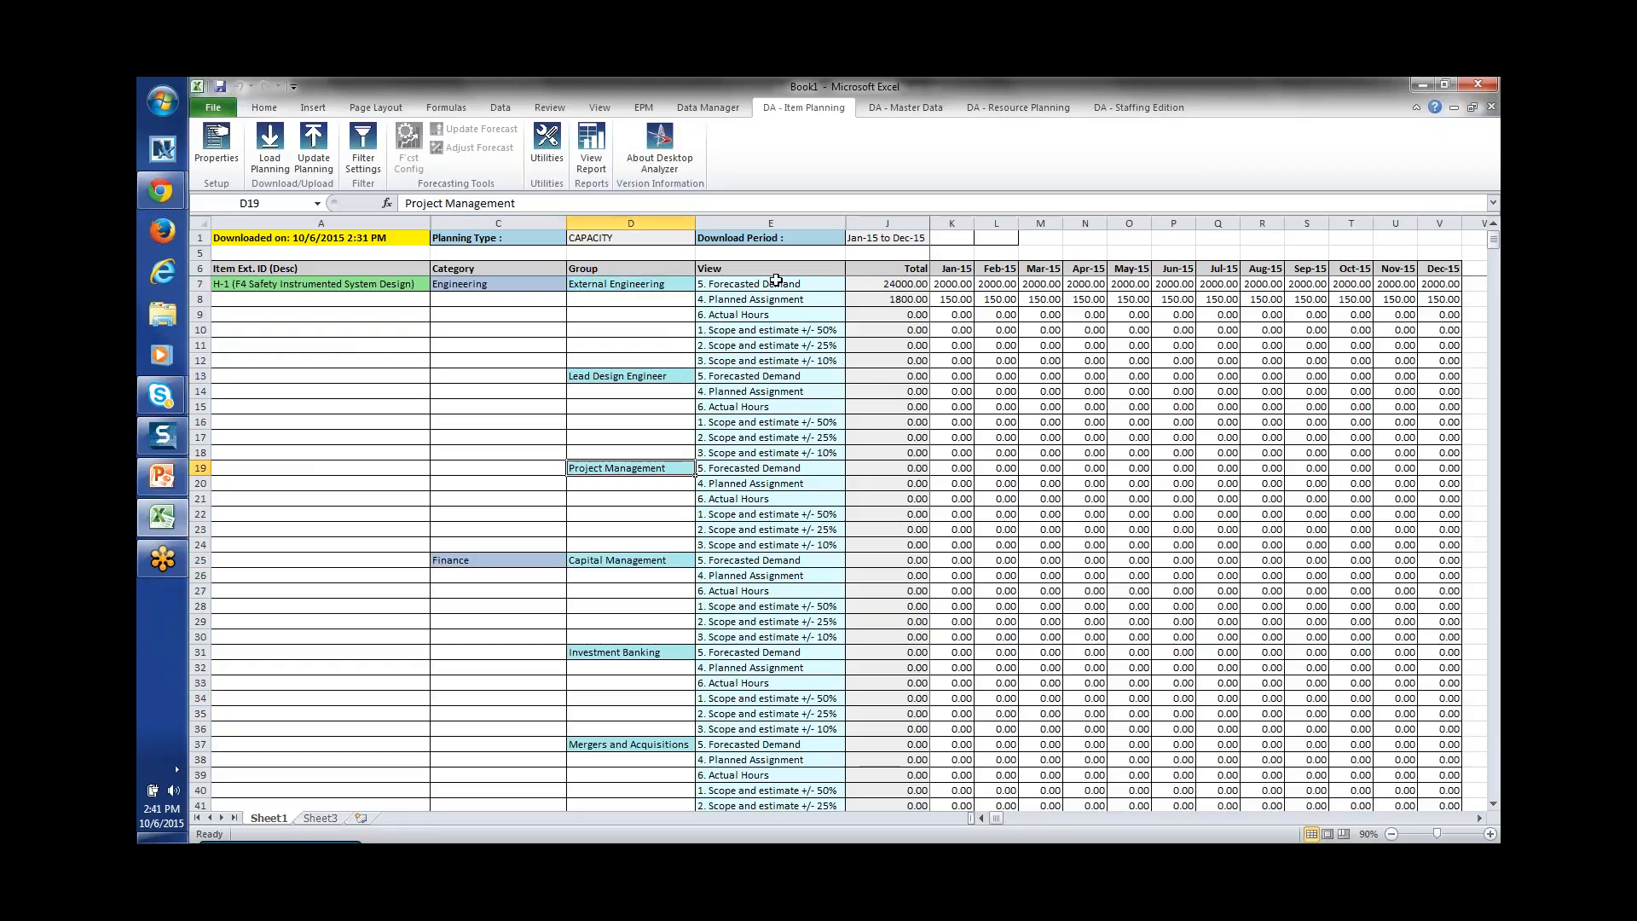
Step: Filter the download to the '1. Scope and estimate +/- 50%' view with its categories expanded, and reload
left_click(359, 162)
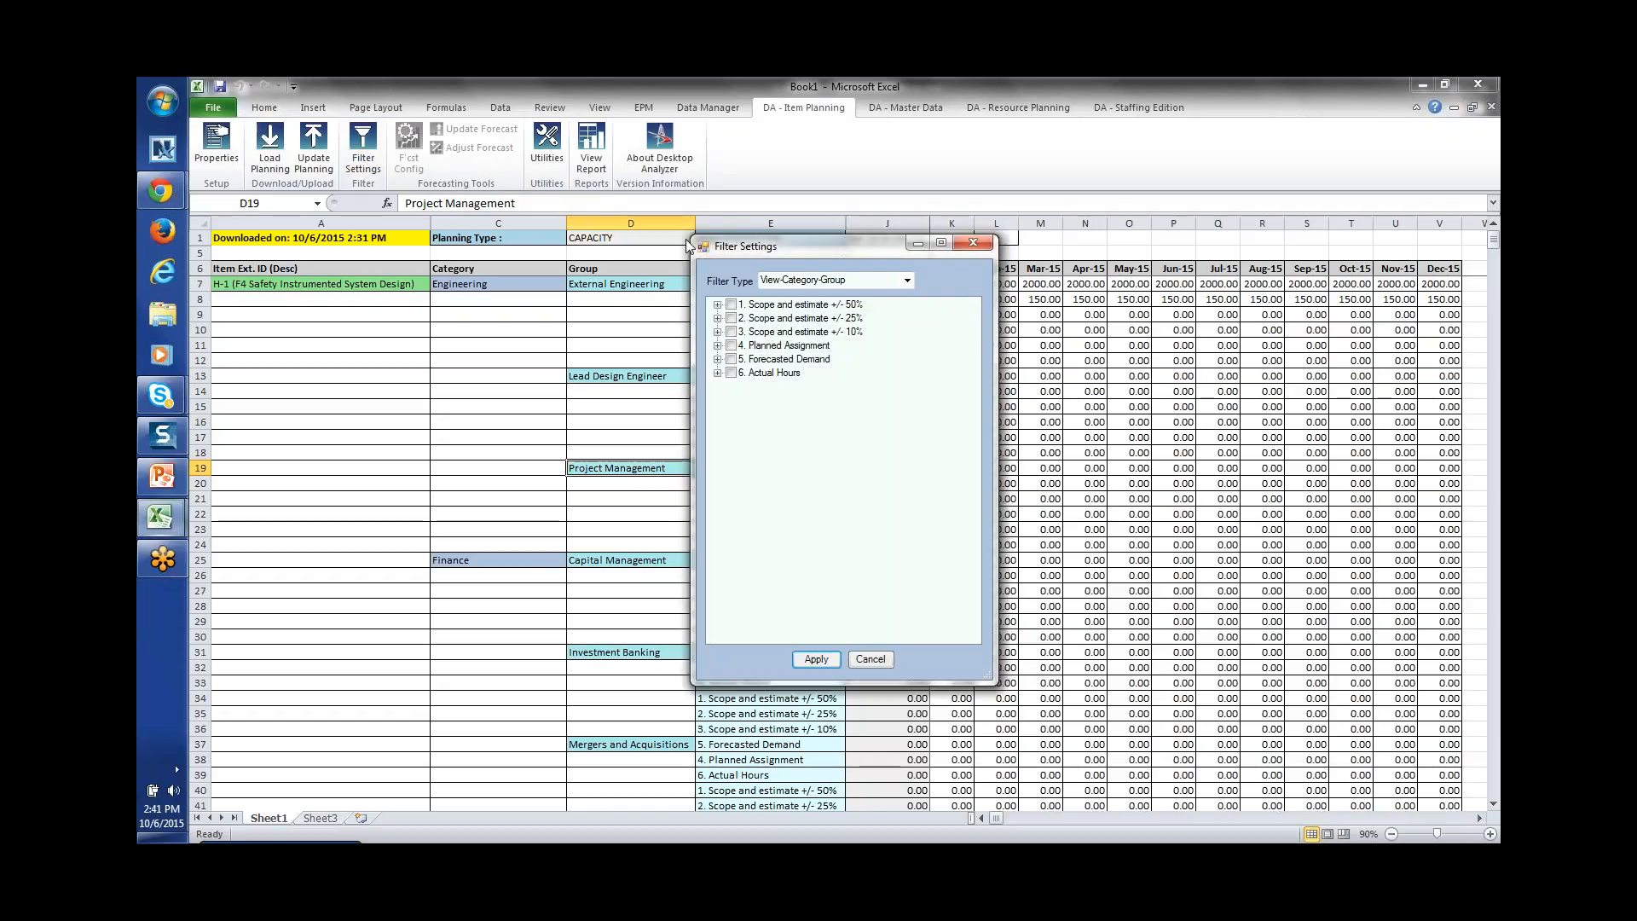
left_click(740, 307)
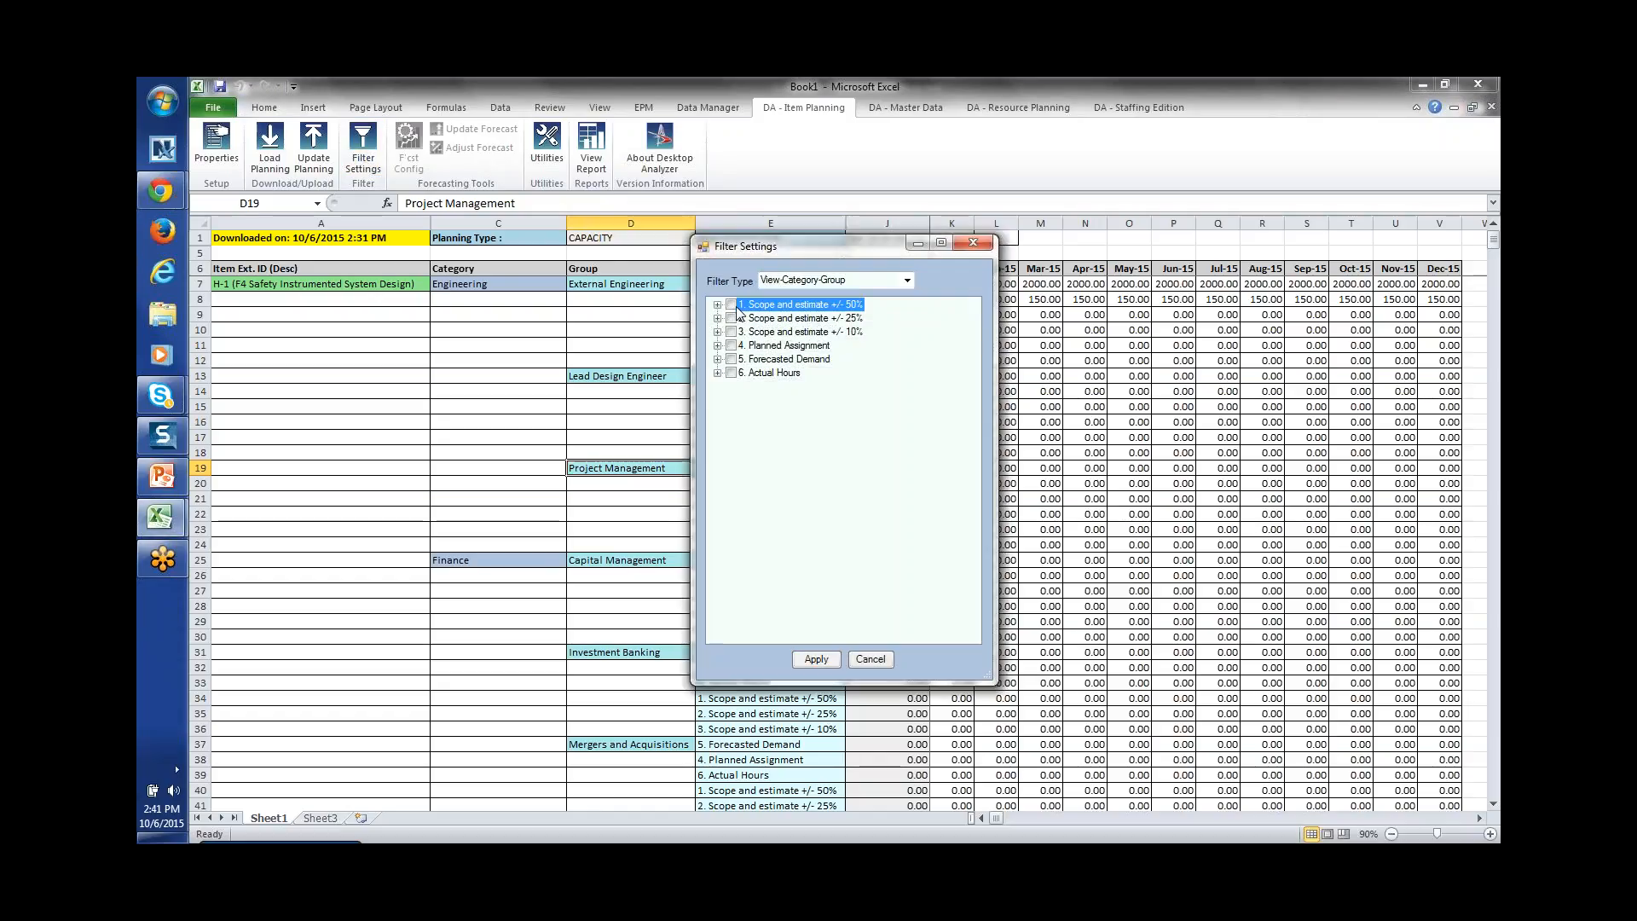
left_click(718, 305)
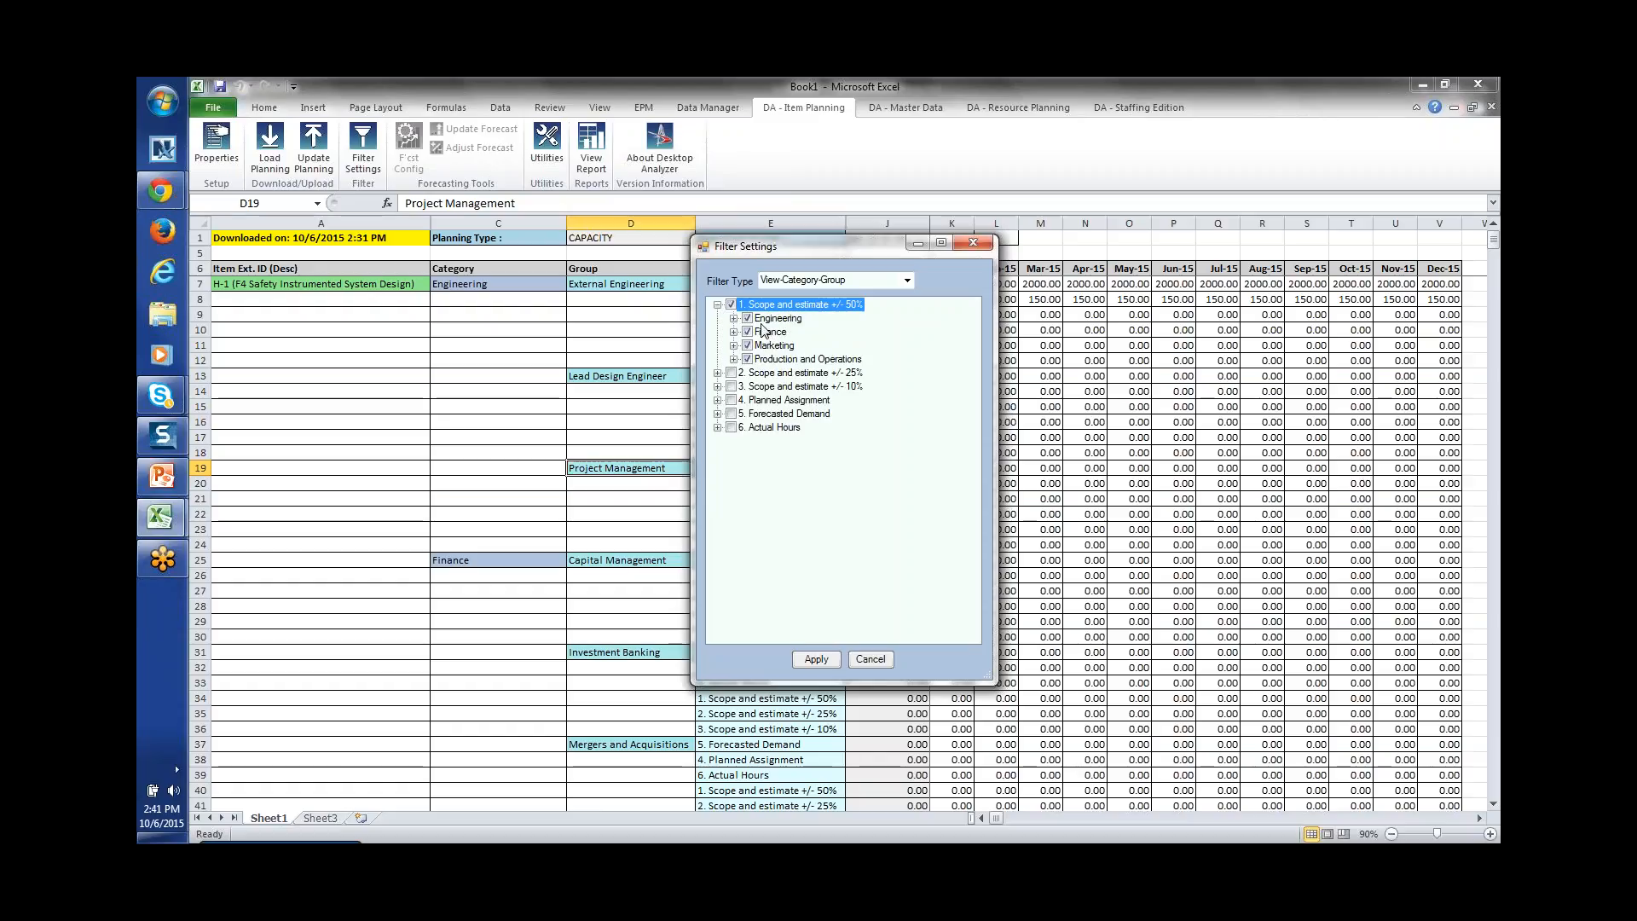
left_click(816, 660)
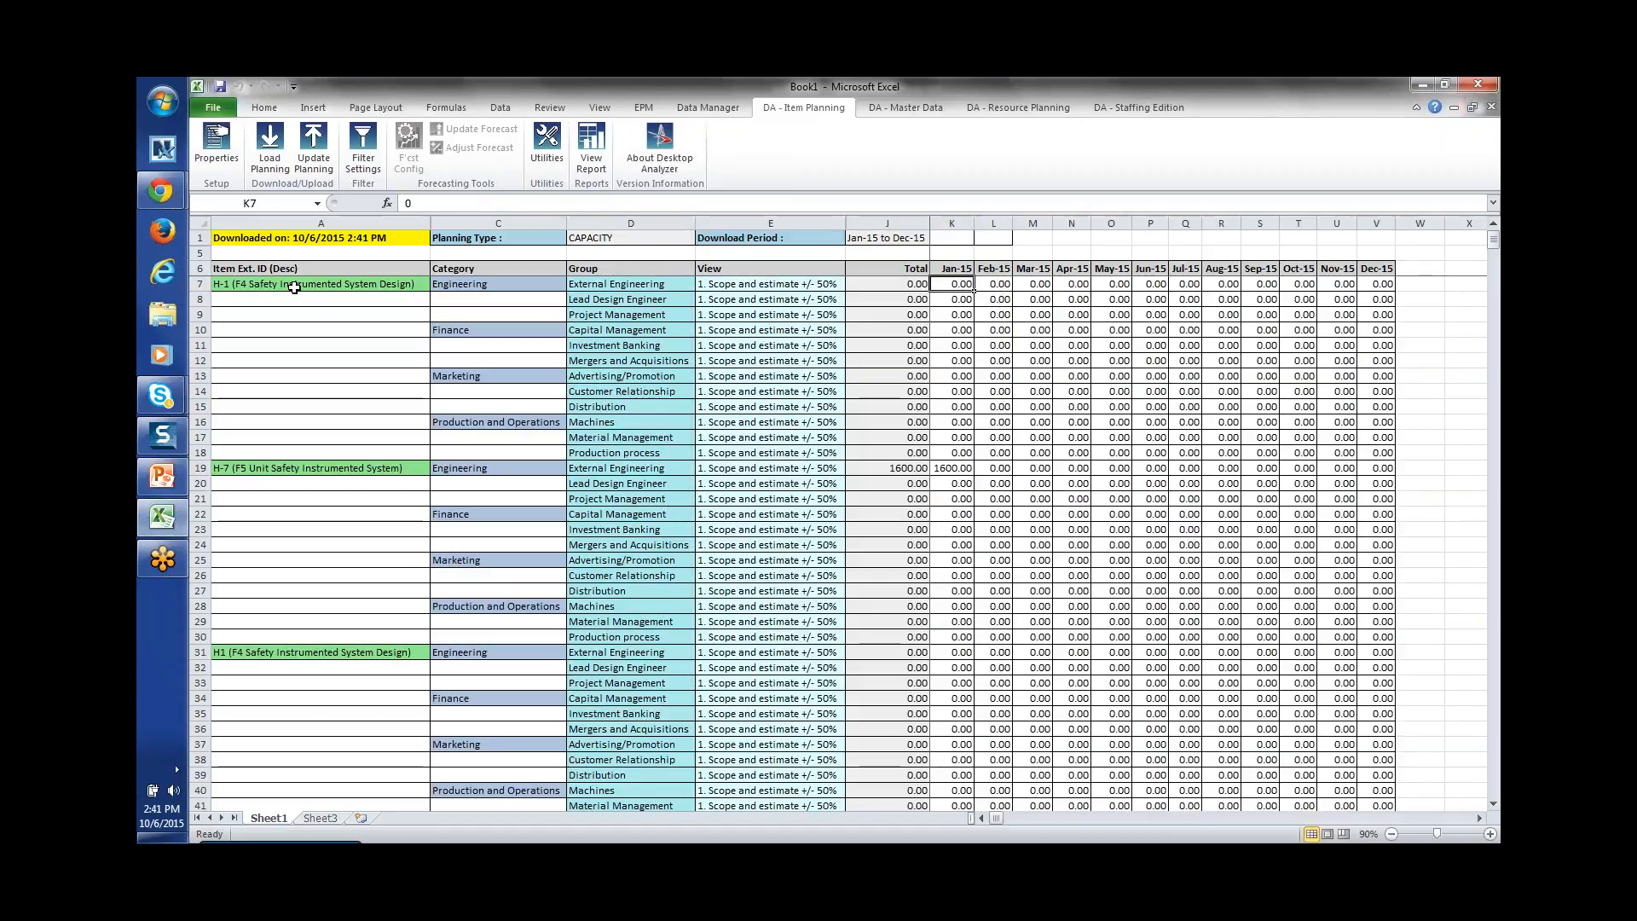
Step: Review the item column, then enter 200 for Jan-15 in H-1's External Engineering row
left_click_drag(294, 287, 321, 759)
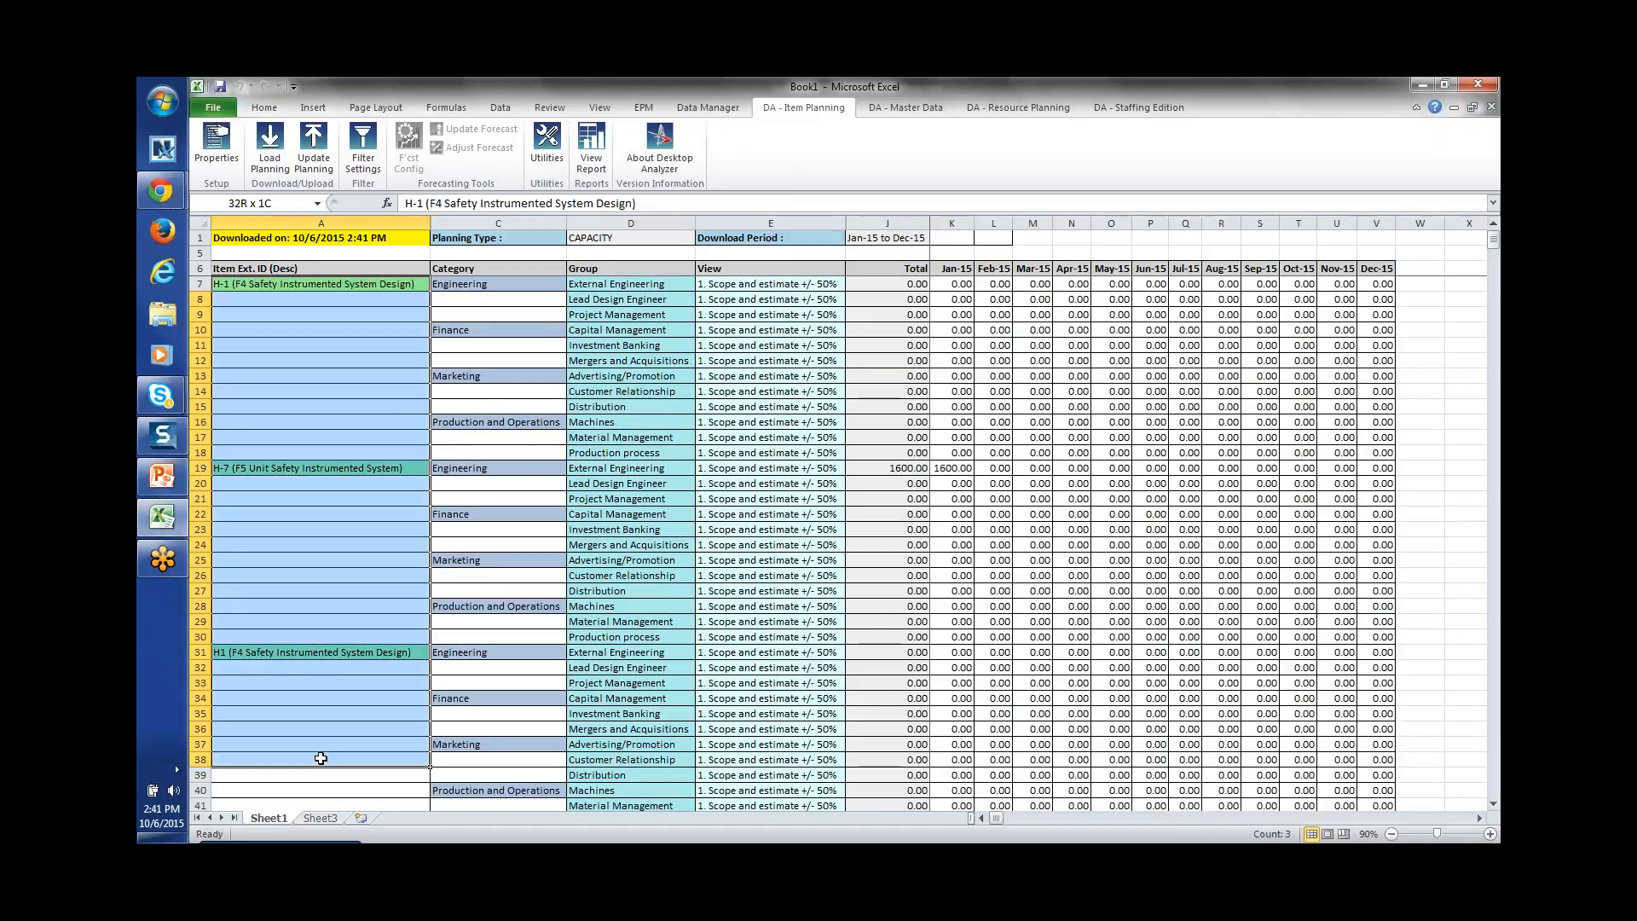
left_click(498, 359)
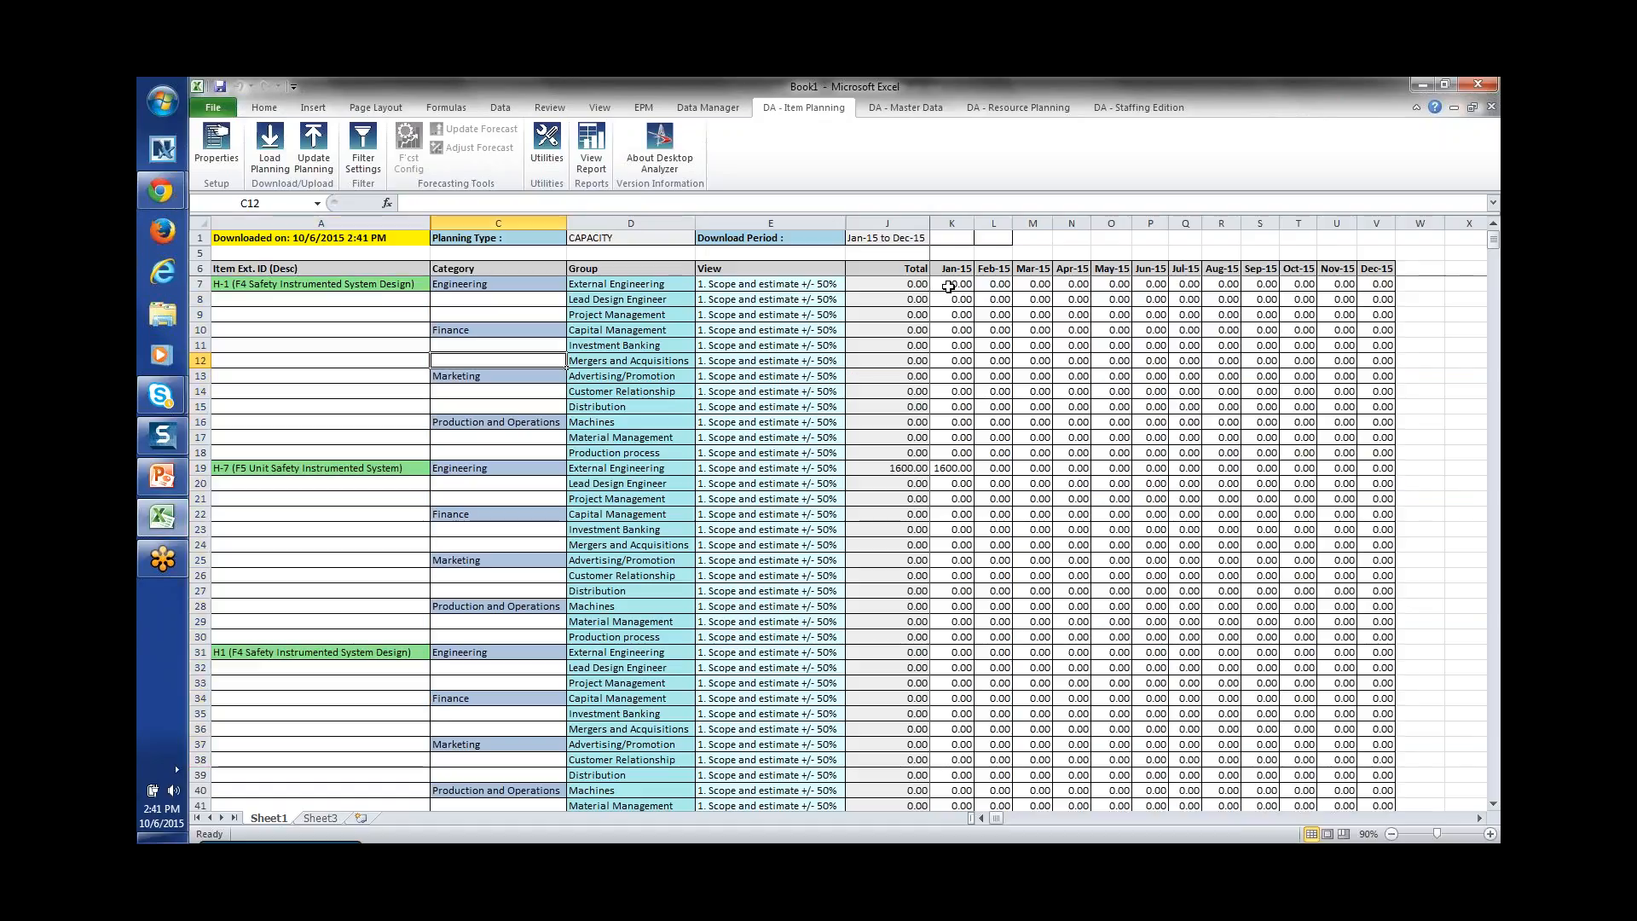
left_click(948, 286)
type("200")
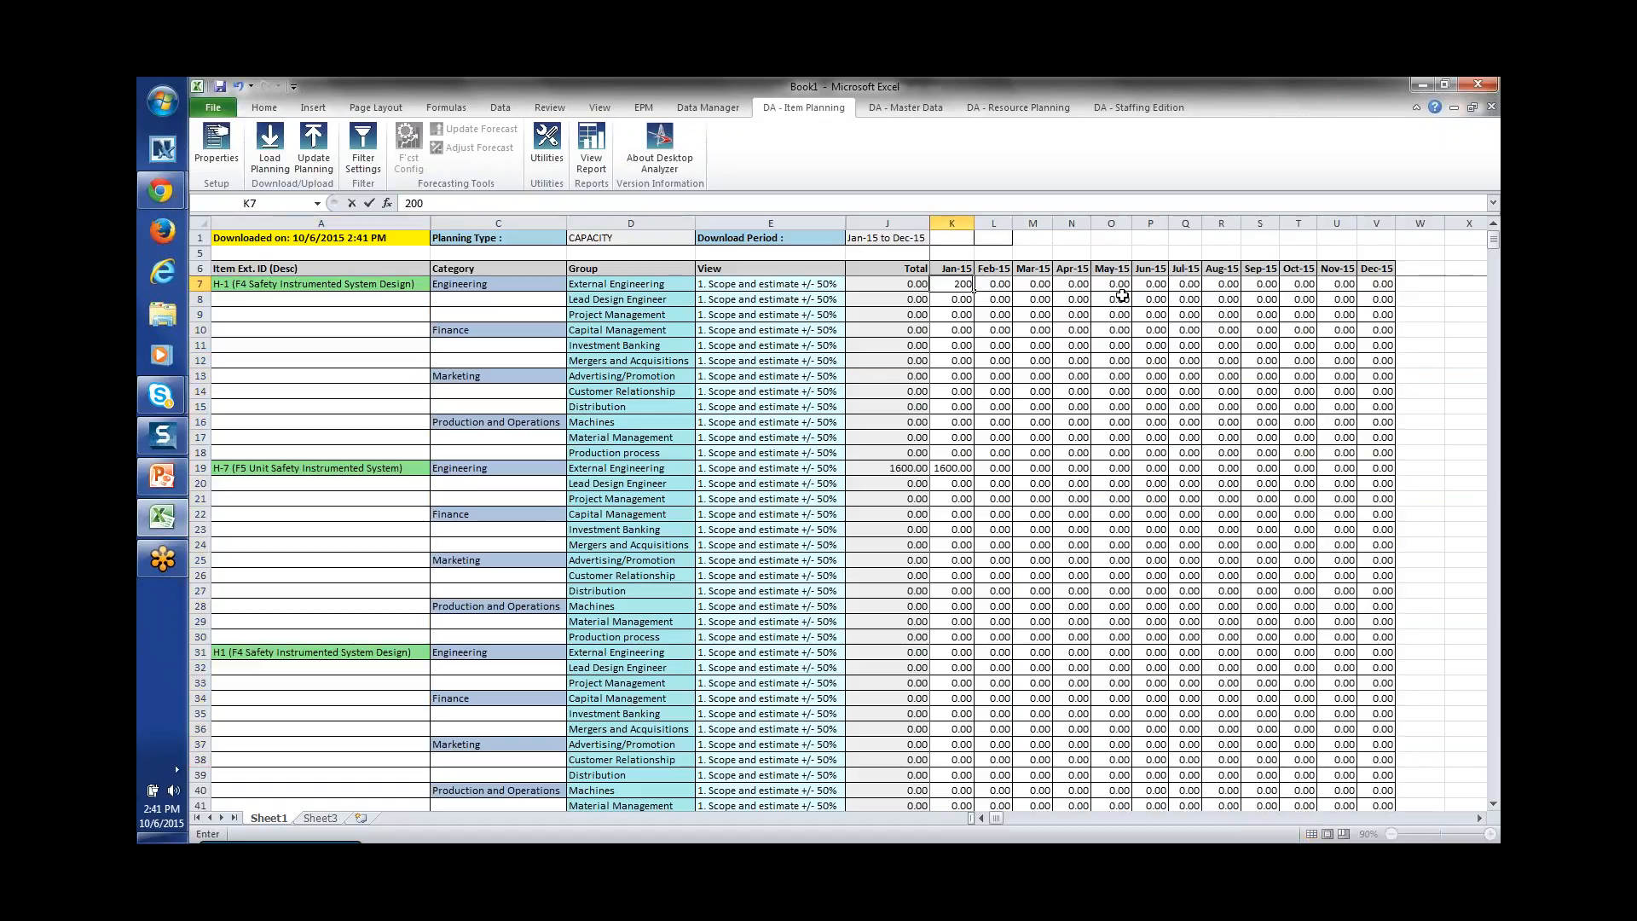
left_click(964, 288)
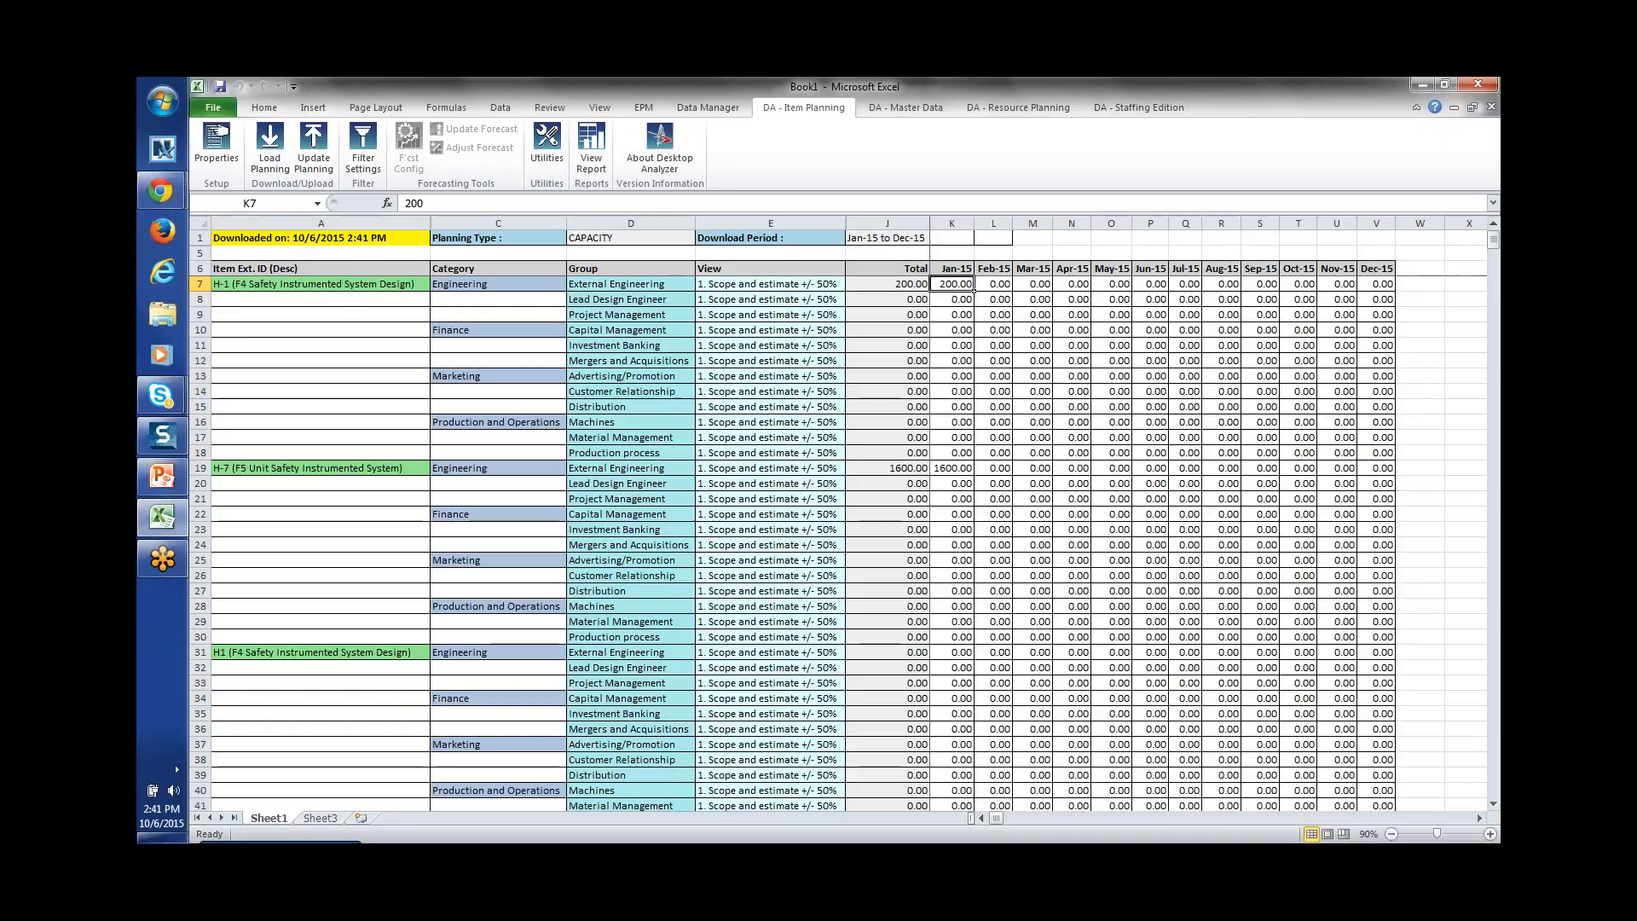
key("ctrl+c")
Step: Paste 200 into Feb-15 through Dec-15 and send the 2400 planning update to SAP
left_click(1159, 300)
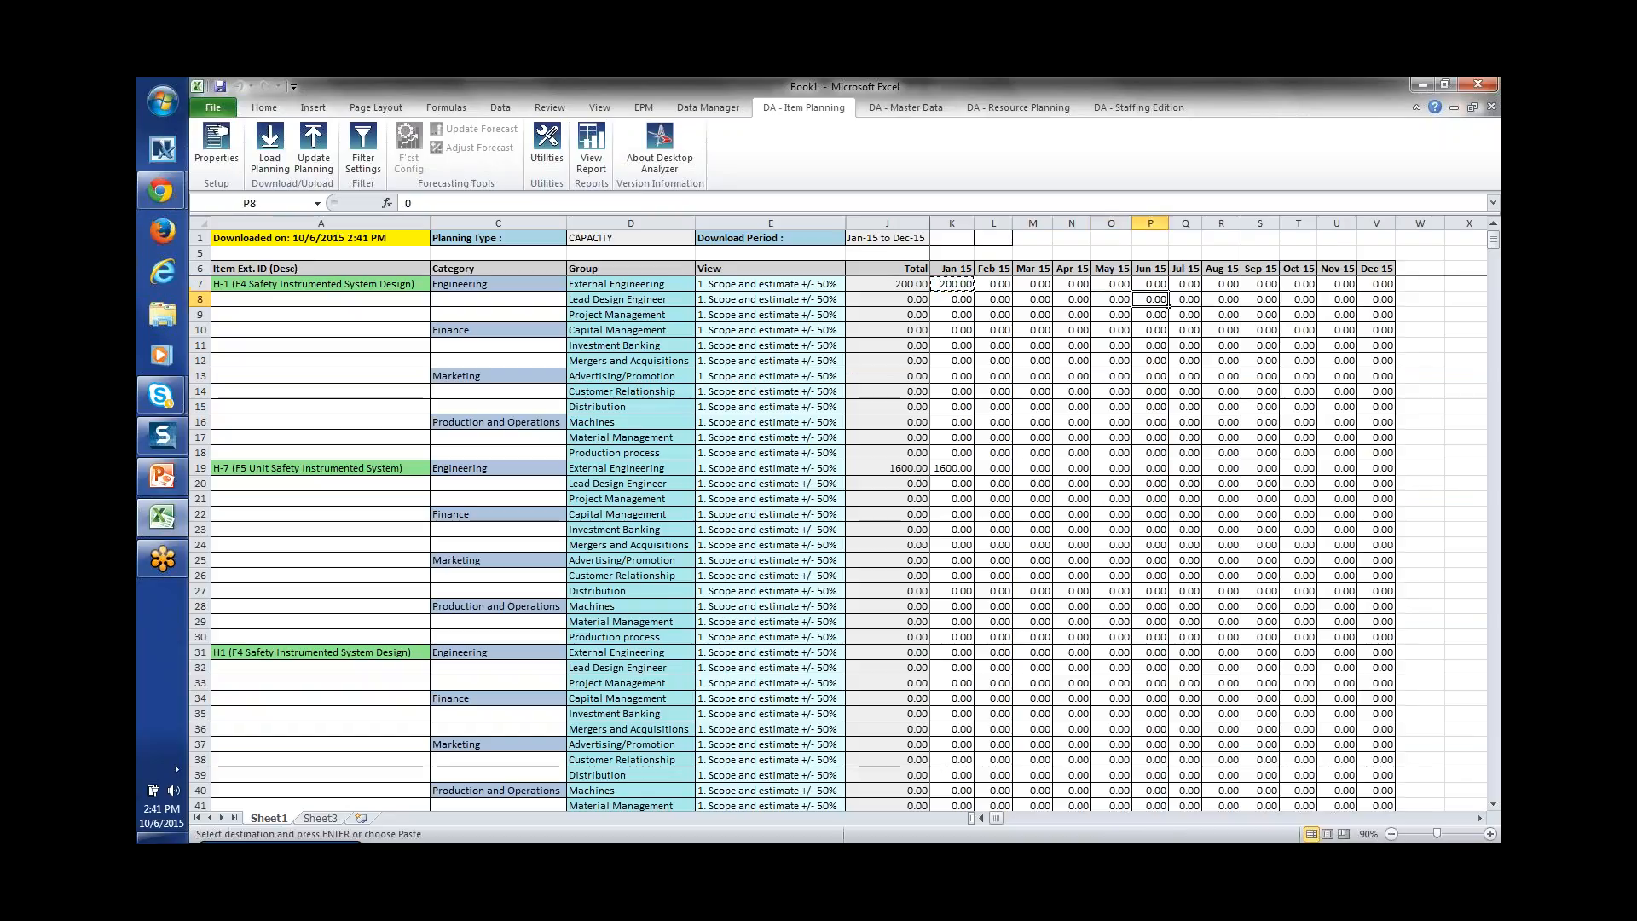
left_click(1194, 287)
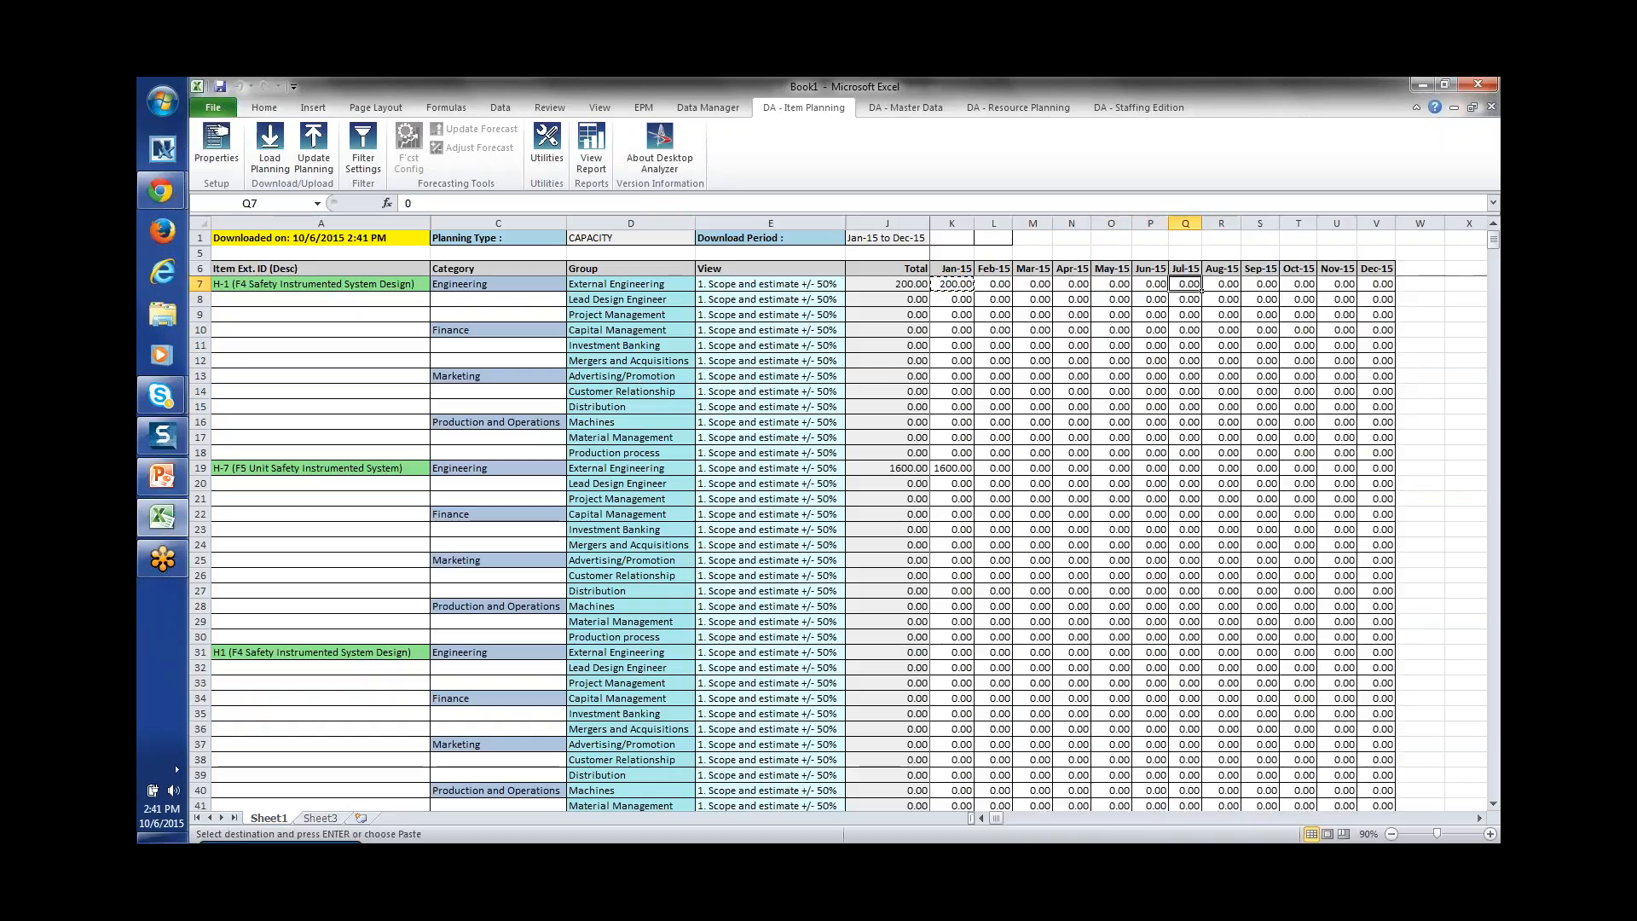
key("Left")
key("Left")
key("Left")
key("Left")
key("Left")
left_click_drag(994, 287, 1395, 290)
key("ctrl+v")
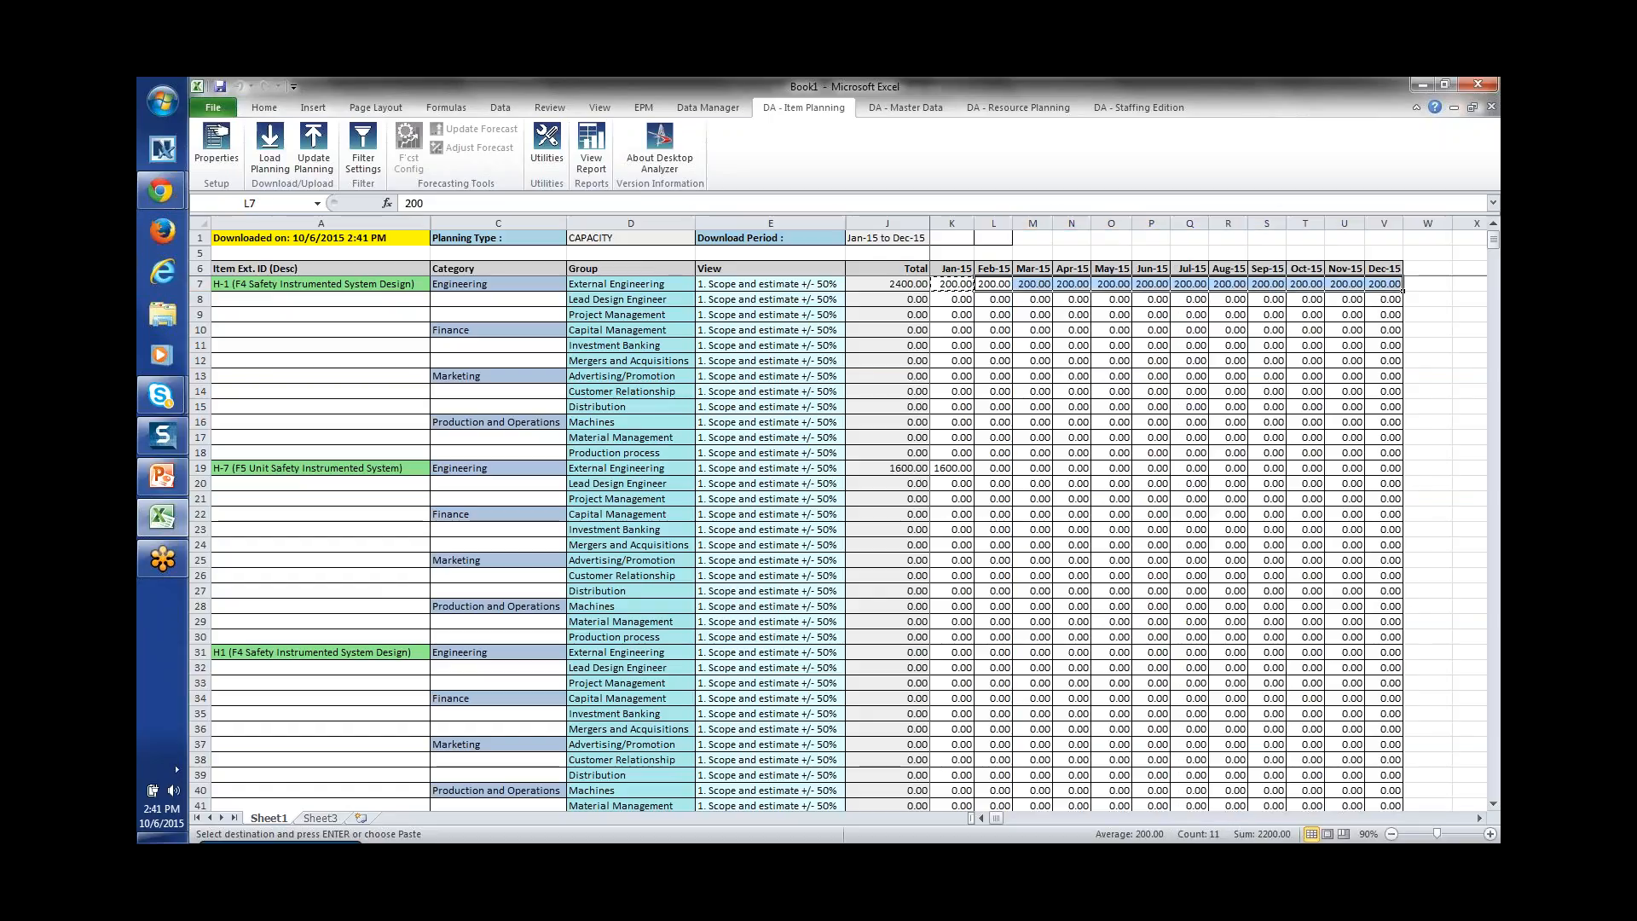
left_click(314, 154)
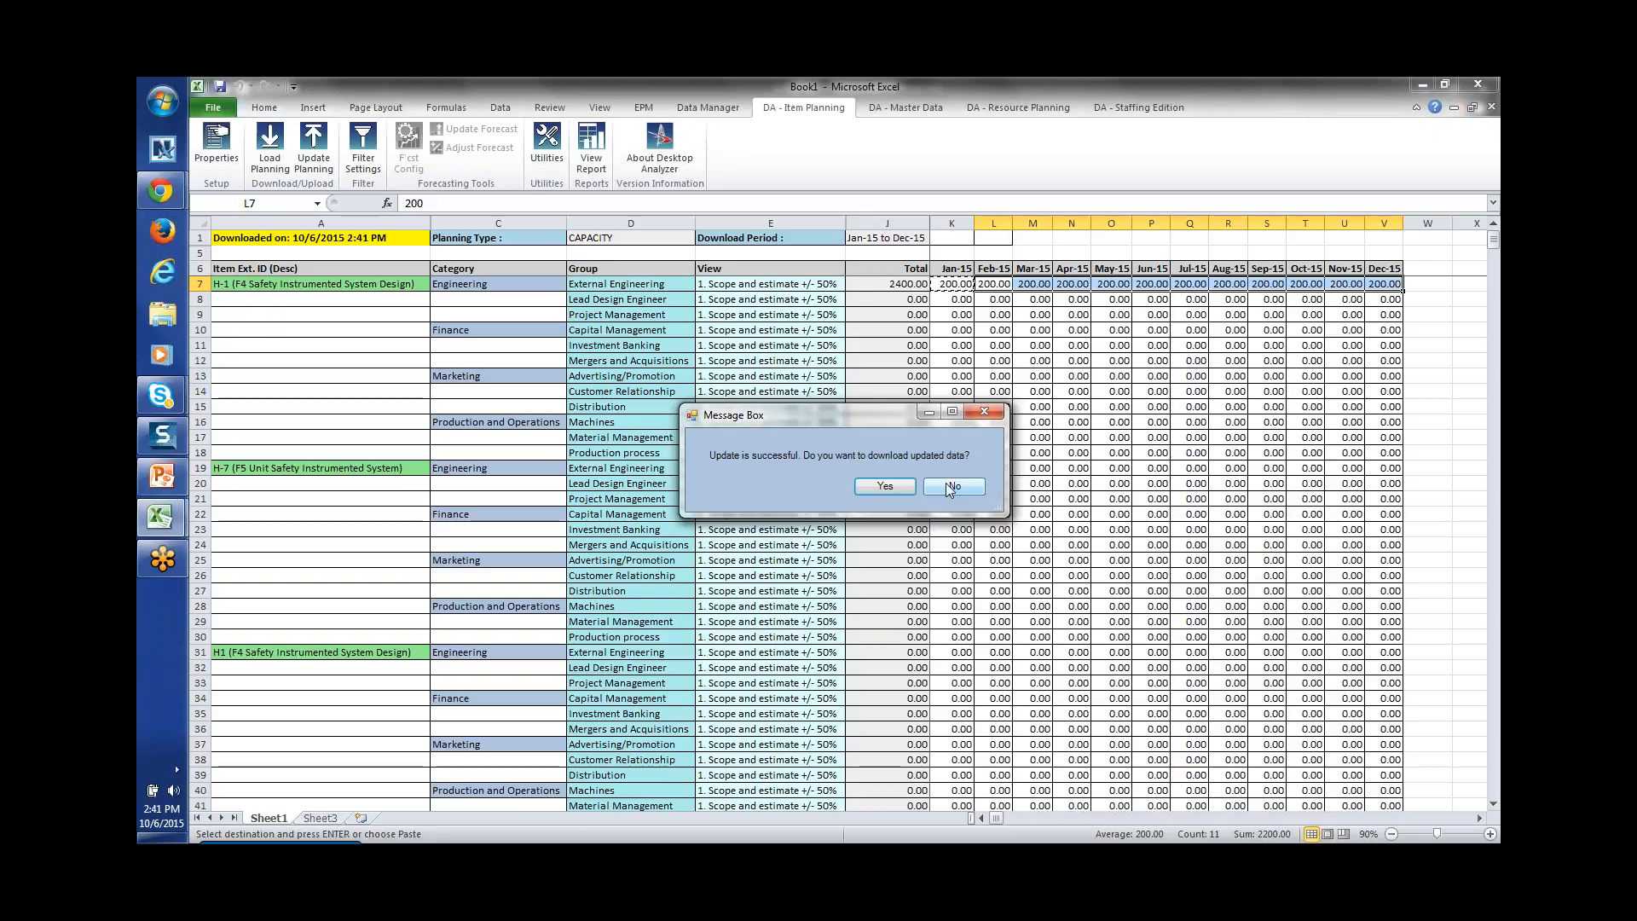
Step: Decline the data download and plan Lead Design Engineer at 100 for Jan-15 through Dec-15
left_click(936, 486)
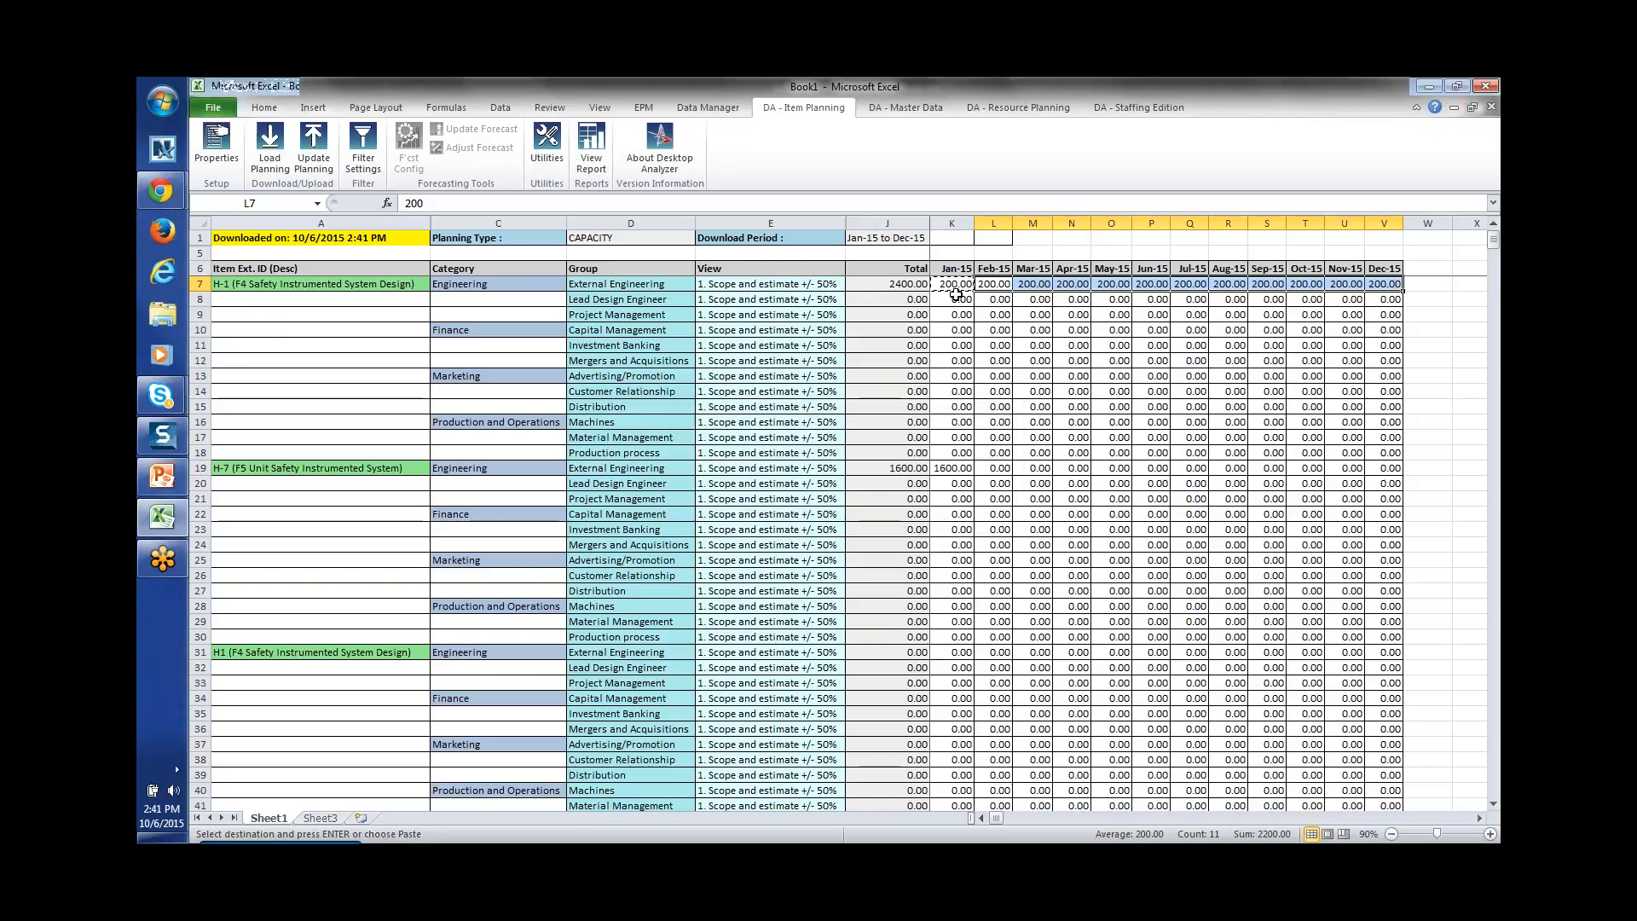
left_click(959, 298)
type("100")
key("Return")
left_click(960, 300)
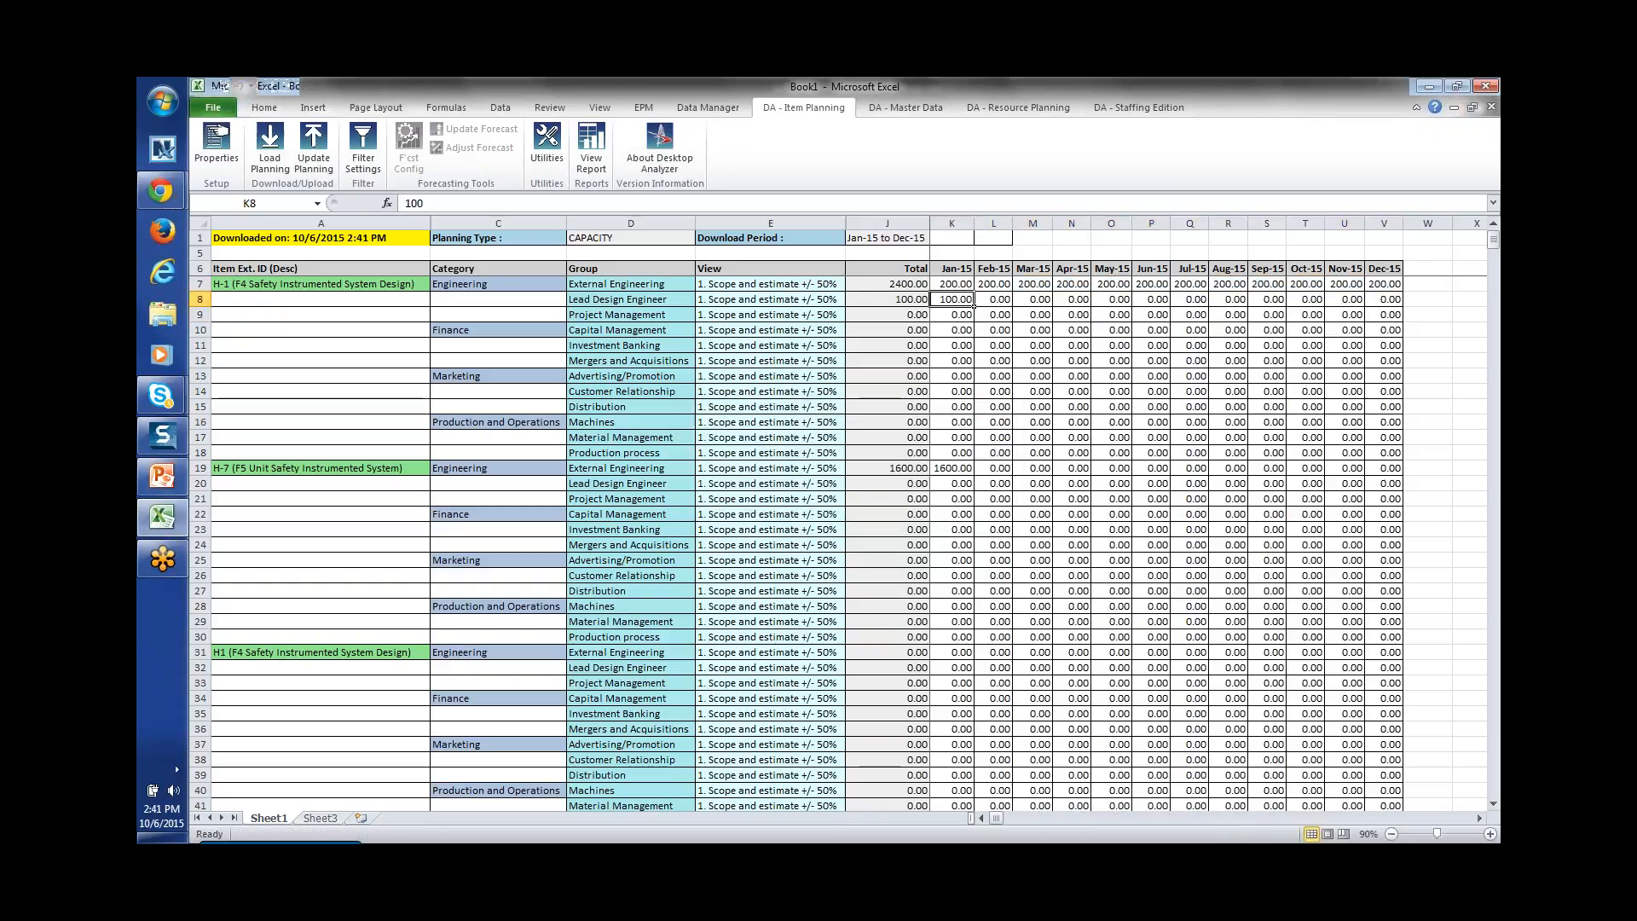
key("ctrl+c")
left_click_drag(994, 300, 1404, 304)
key("ctrl+v")
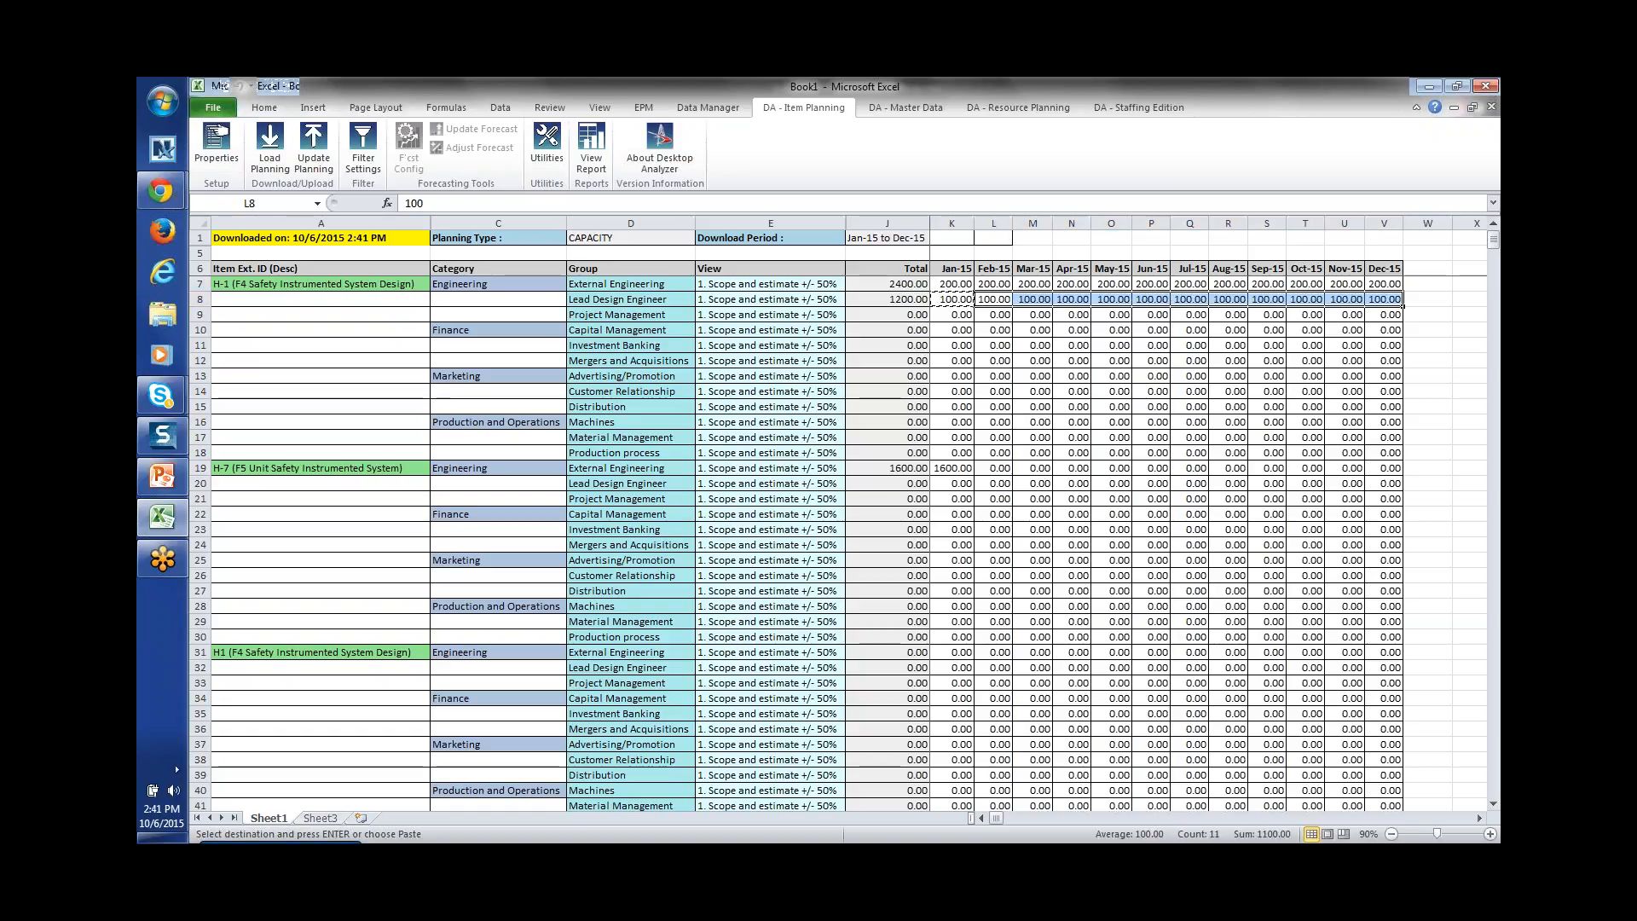
Step: Plan Project Management at 40 for Jan-15 and 30 for Feb-15 through Dec-15
left_click(994, 315)
left_click(955, 316)
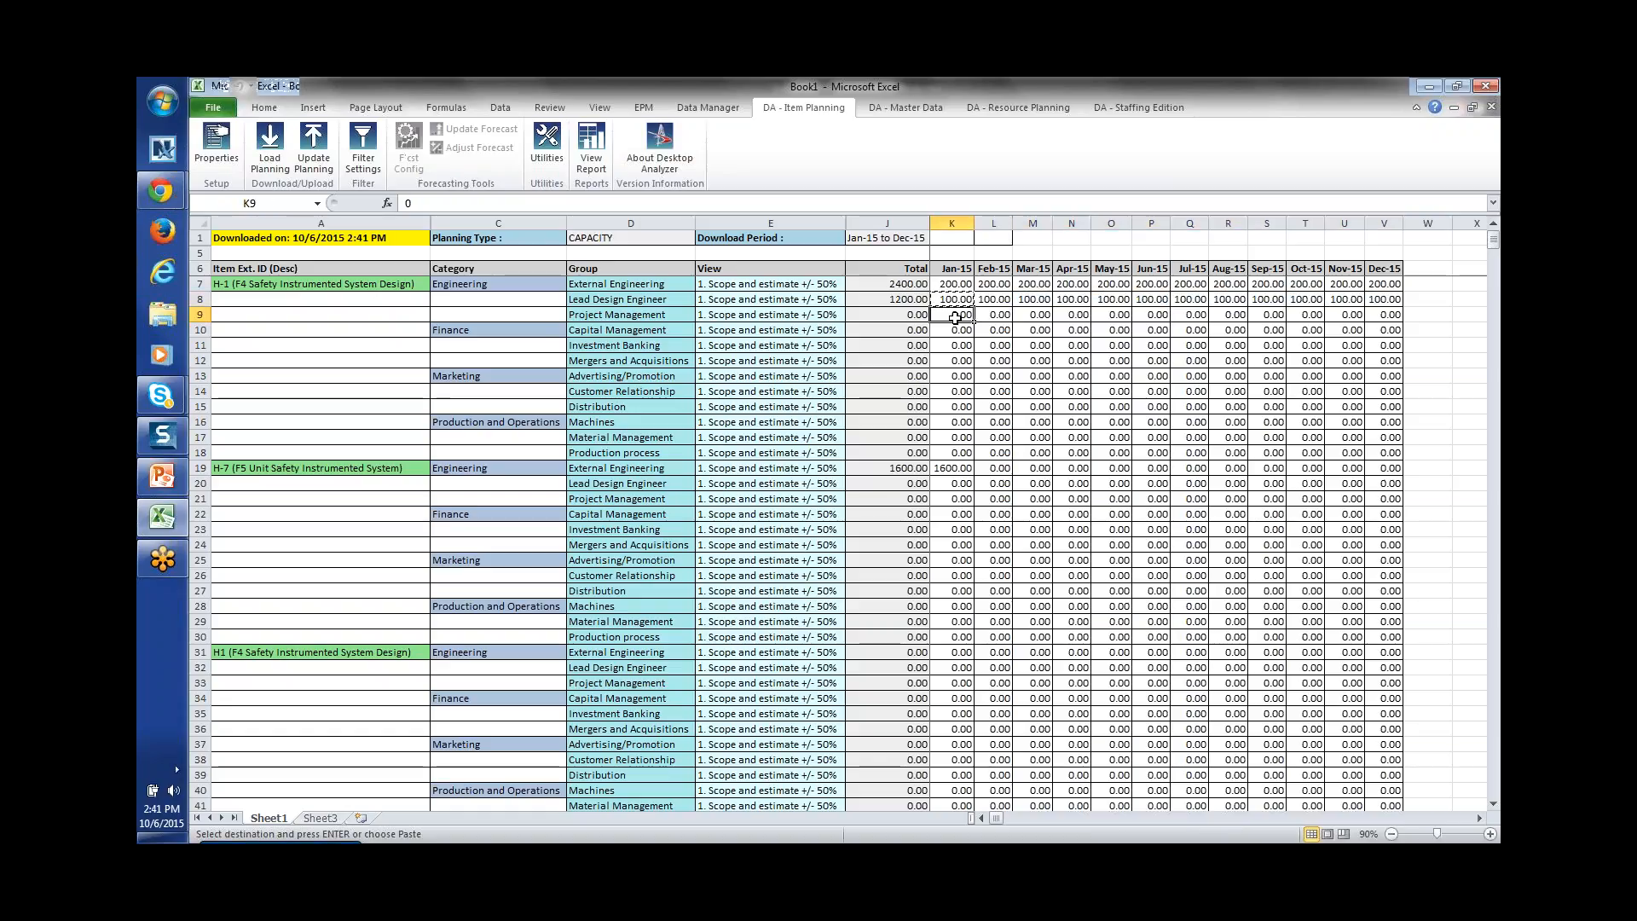
type("40")
left_click(1011, 320)
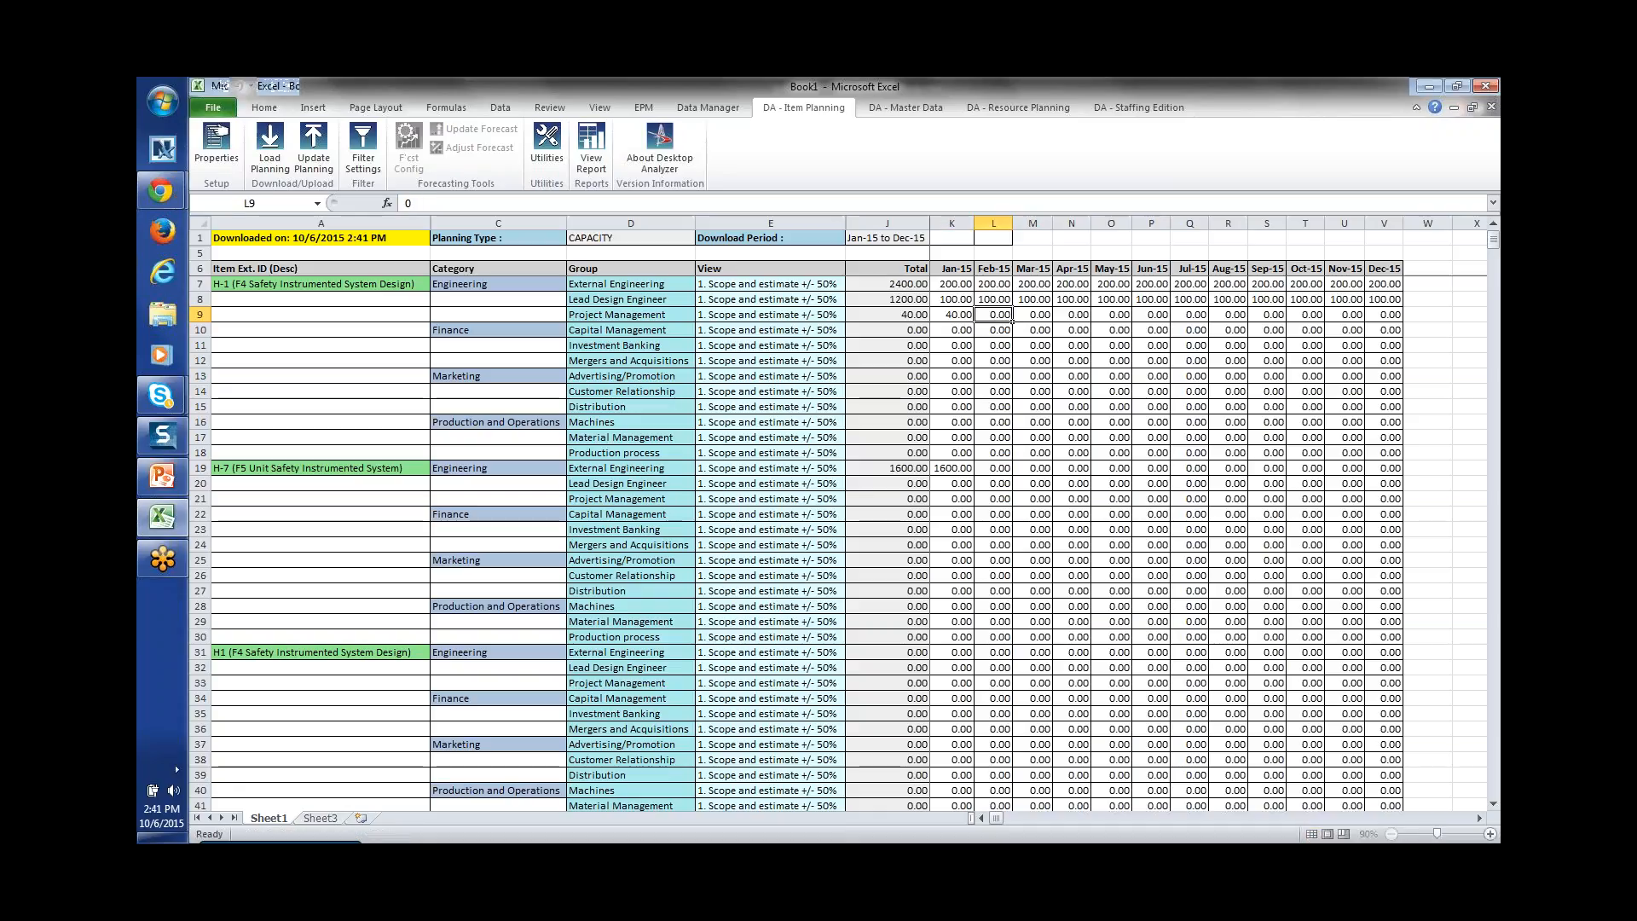
type("30")
key("Return")
left_click(1011, 321)
key("ctrl+c")
left_click_drag(1035, 317, 1385, 318)
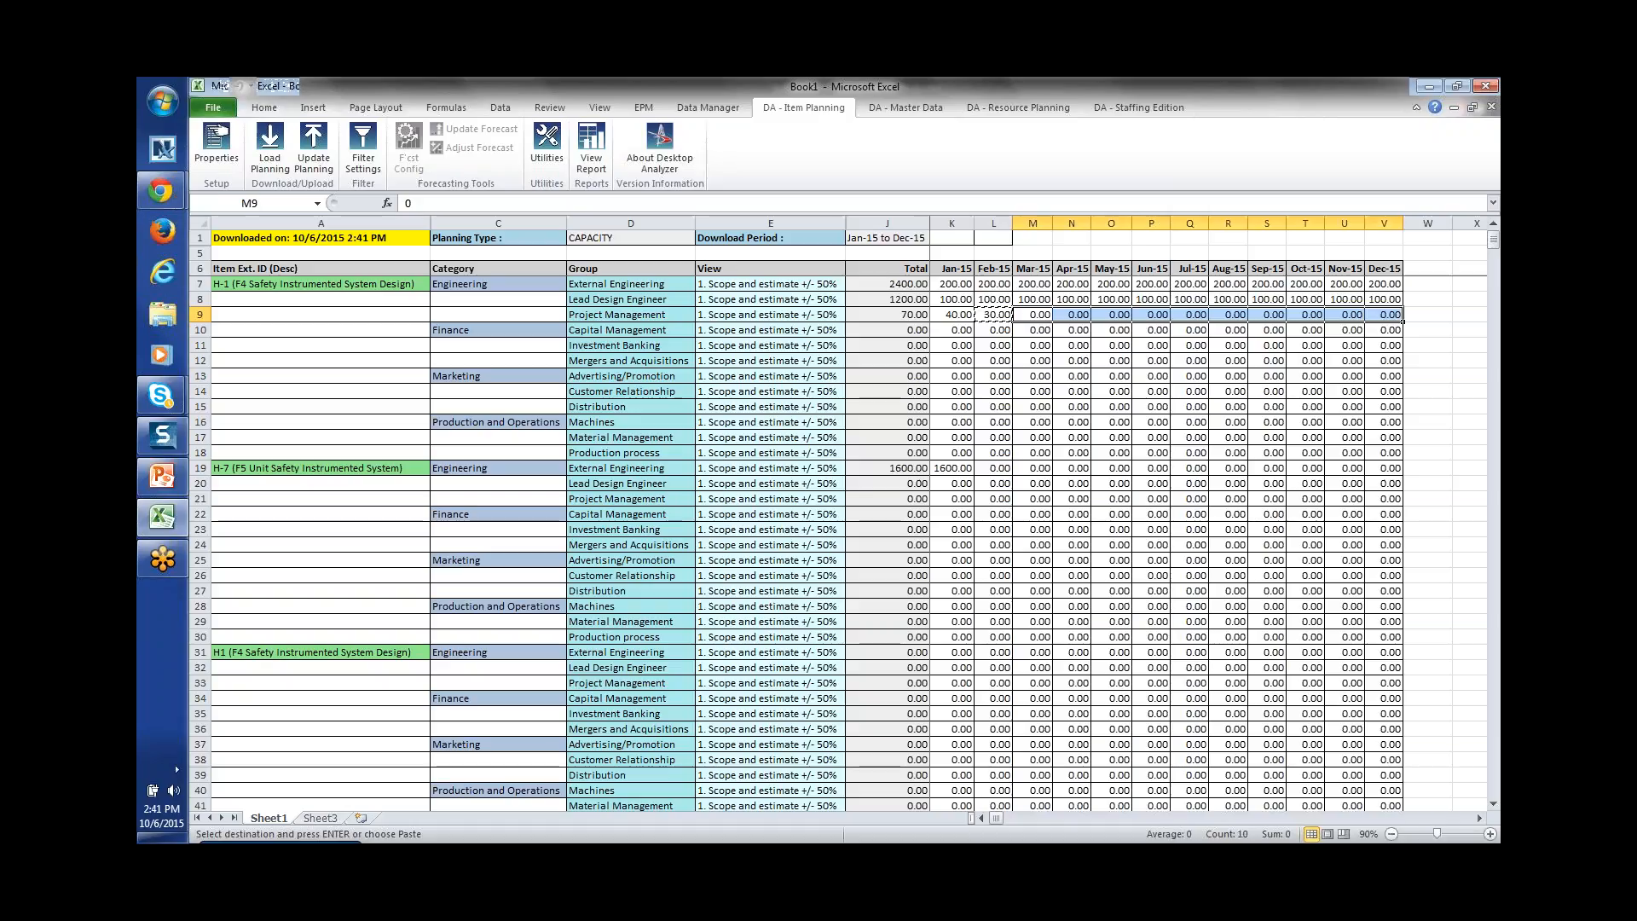
key("ctrl+v")
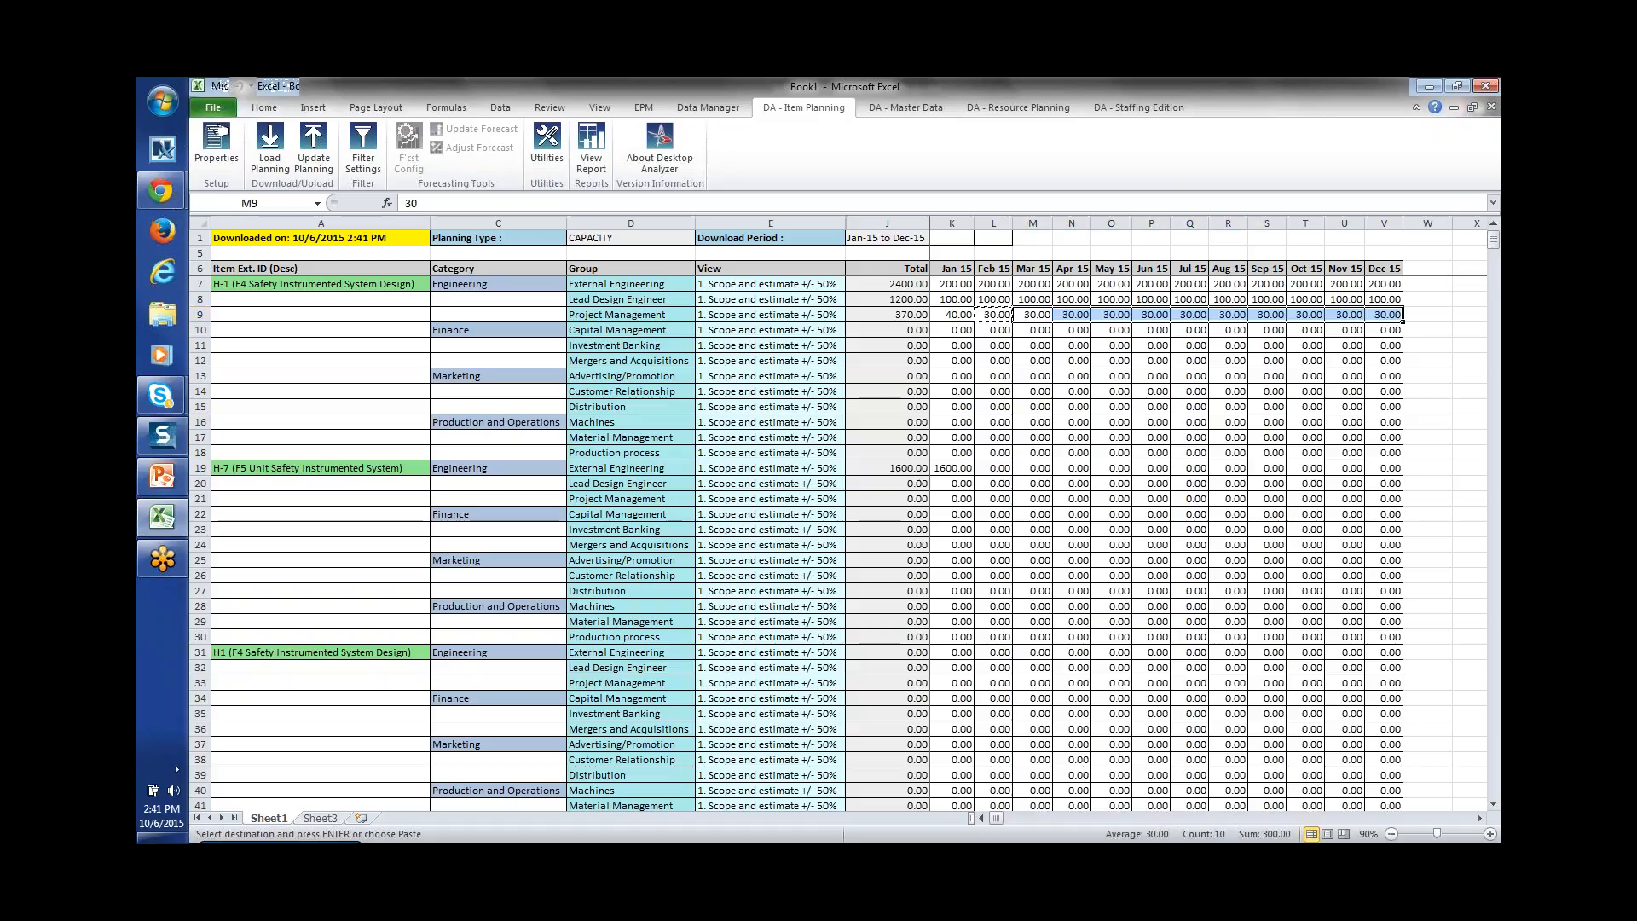
left_click(591, 143)
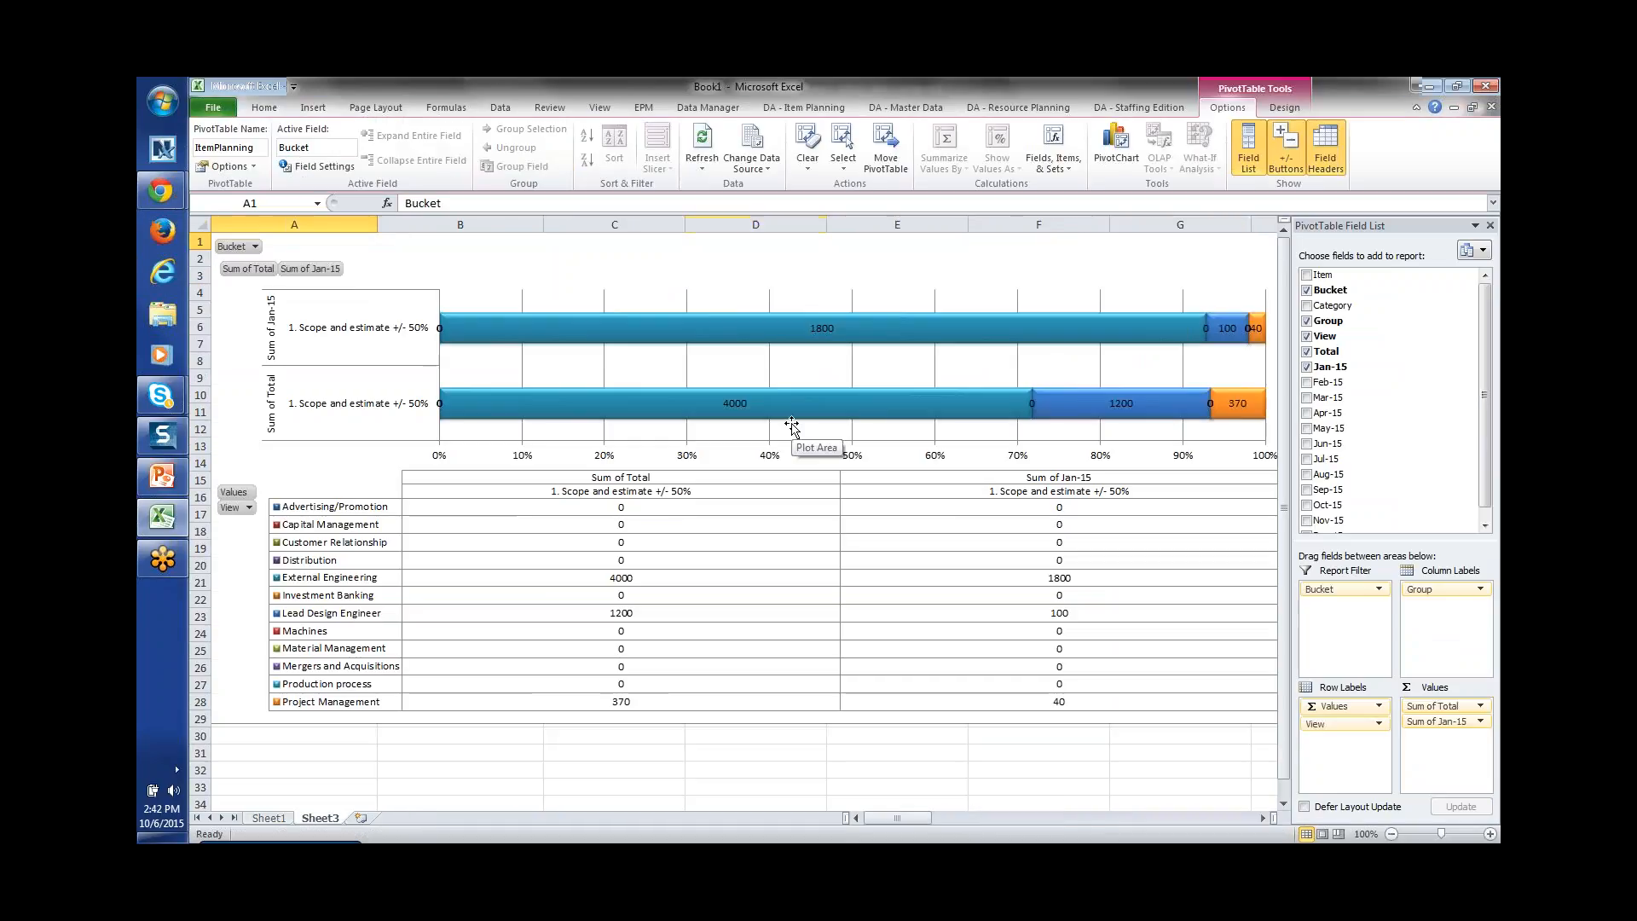
Step: Add Feb-15 sums to the pivot report, check the View filter, then return to Sheet1
left_click(1307, 382)
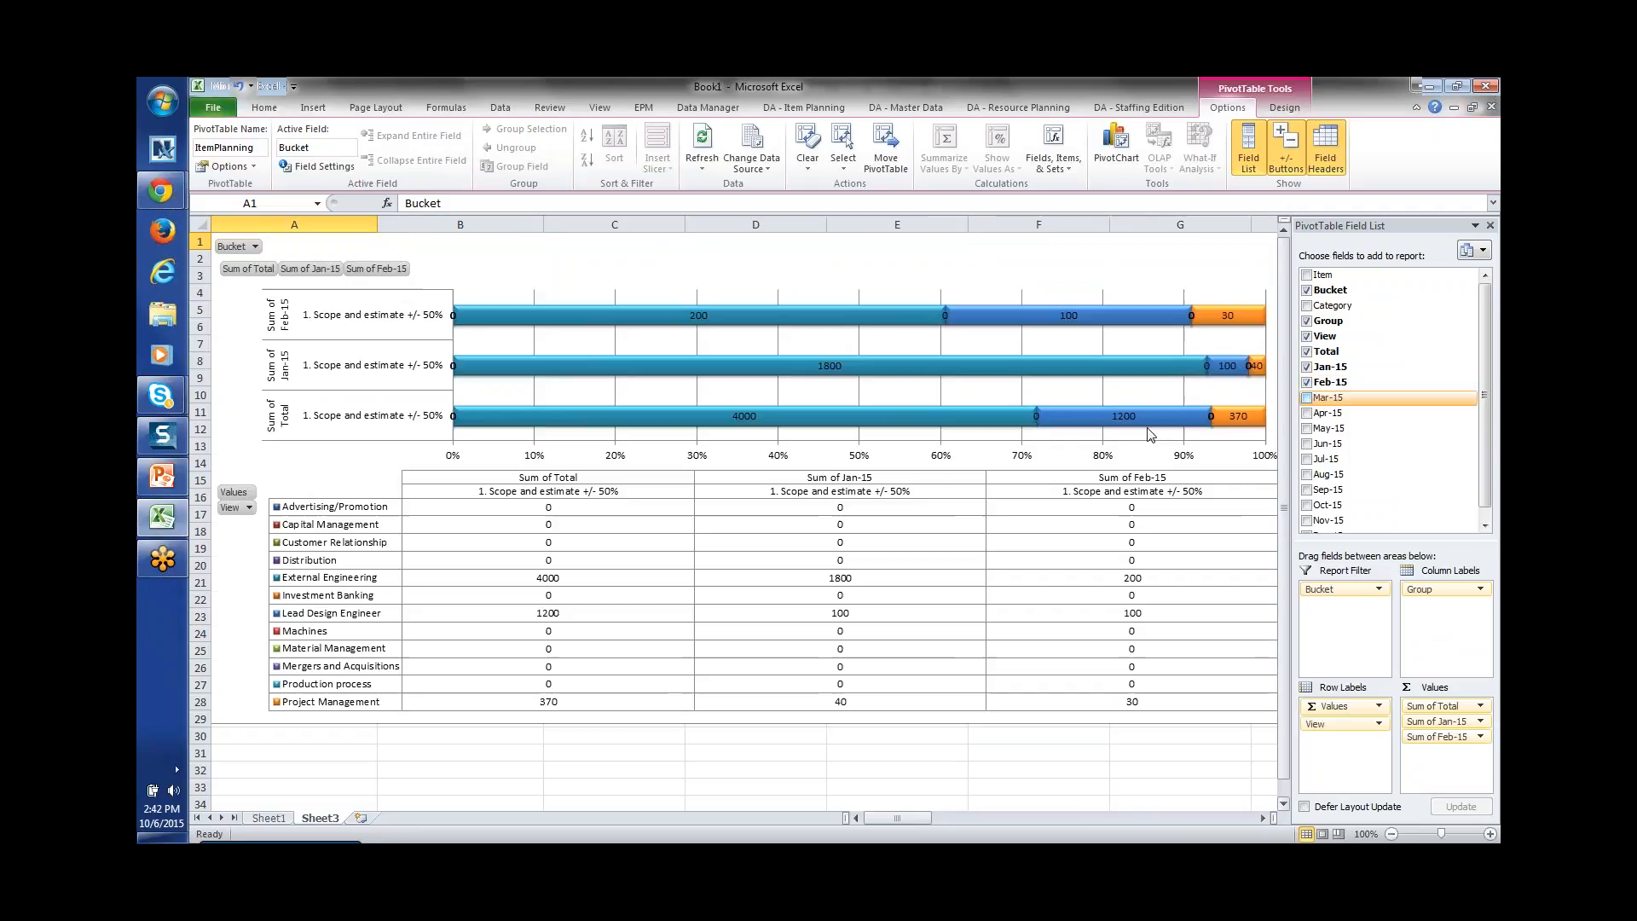
left_click(248, 508)
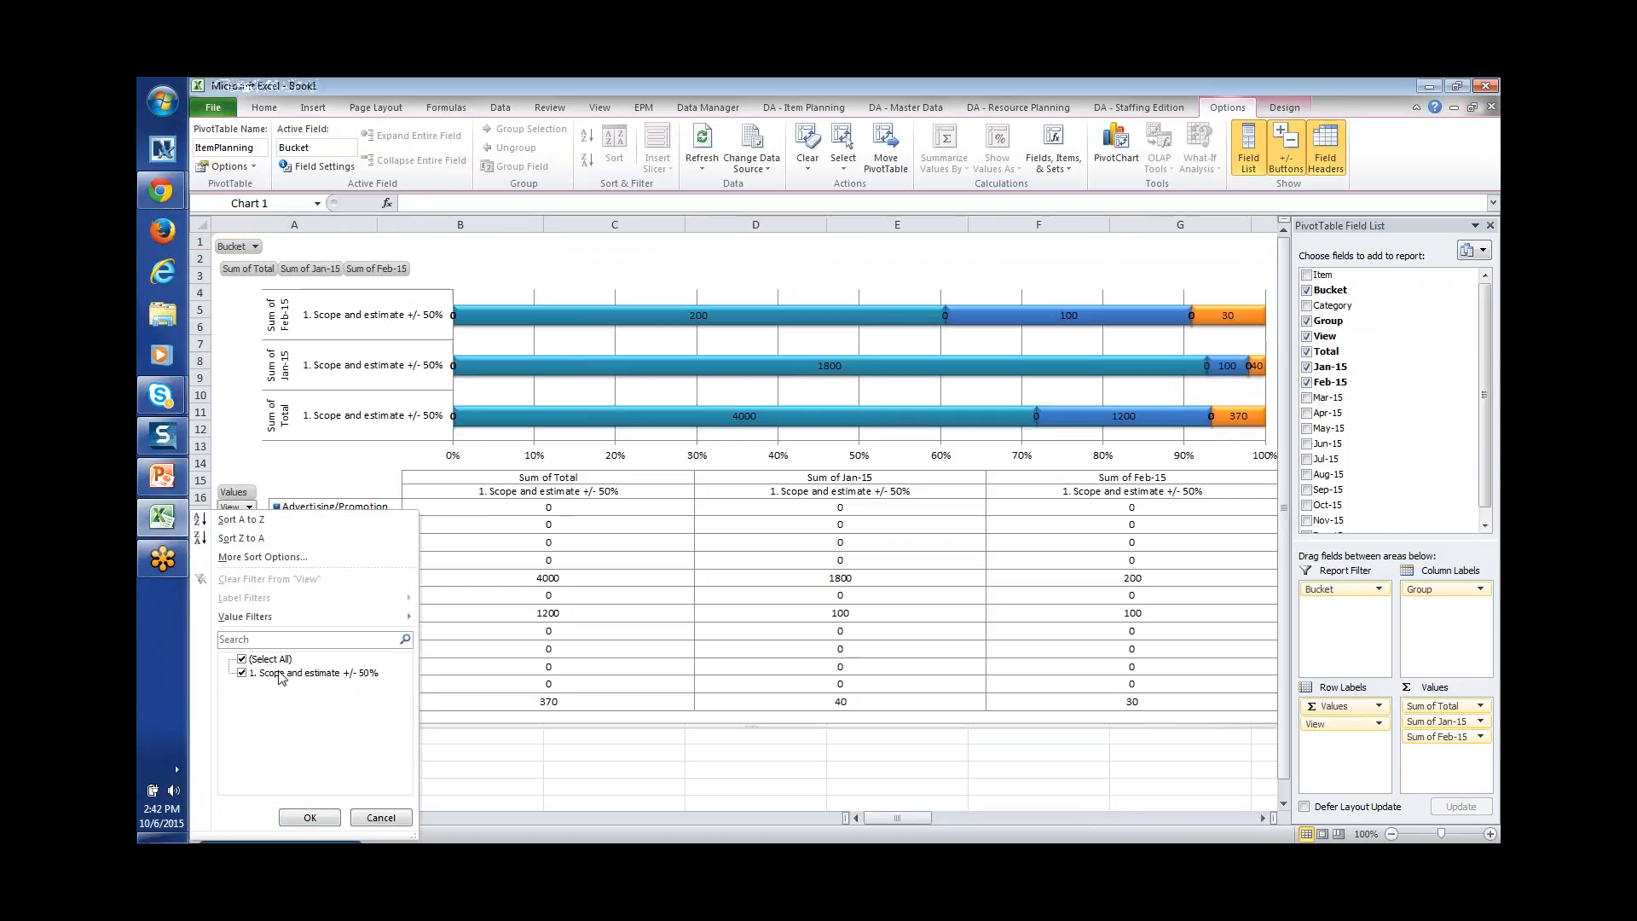
left_click(381, 818)
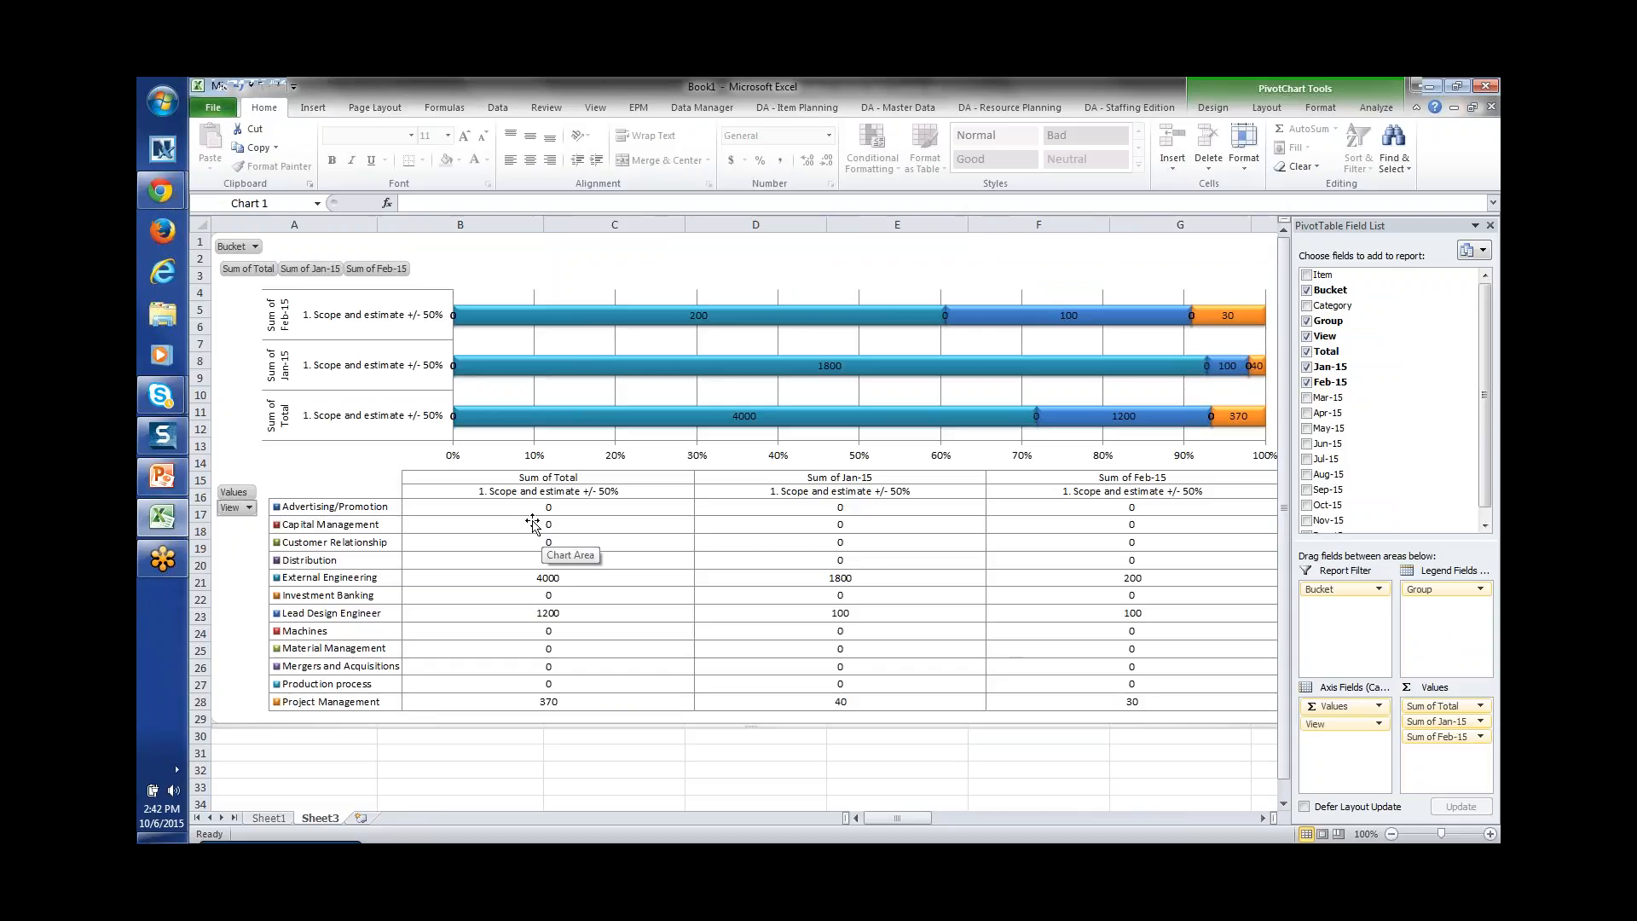
left_click(277, 814)
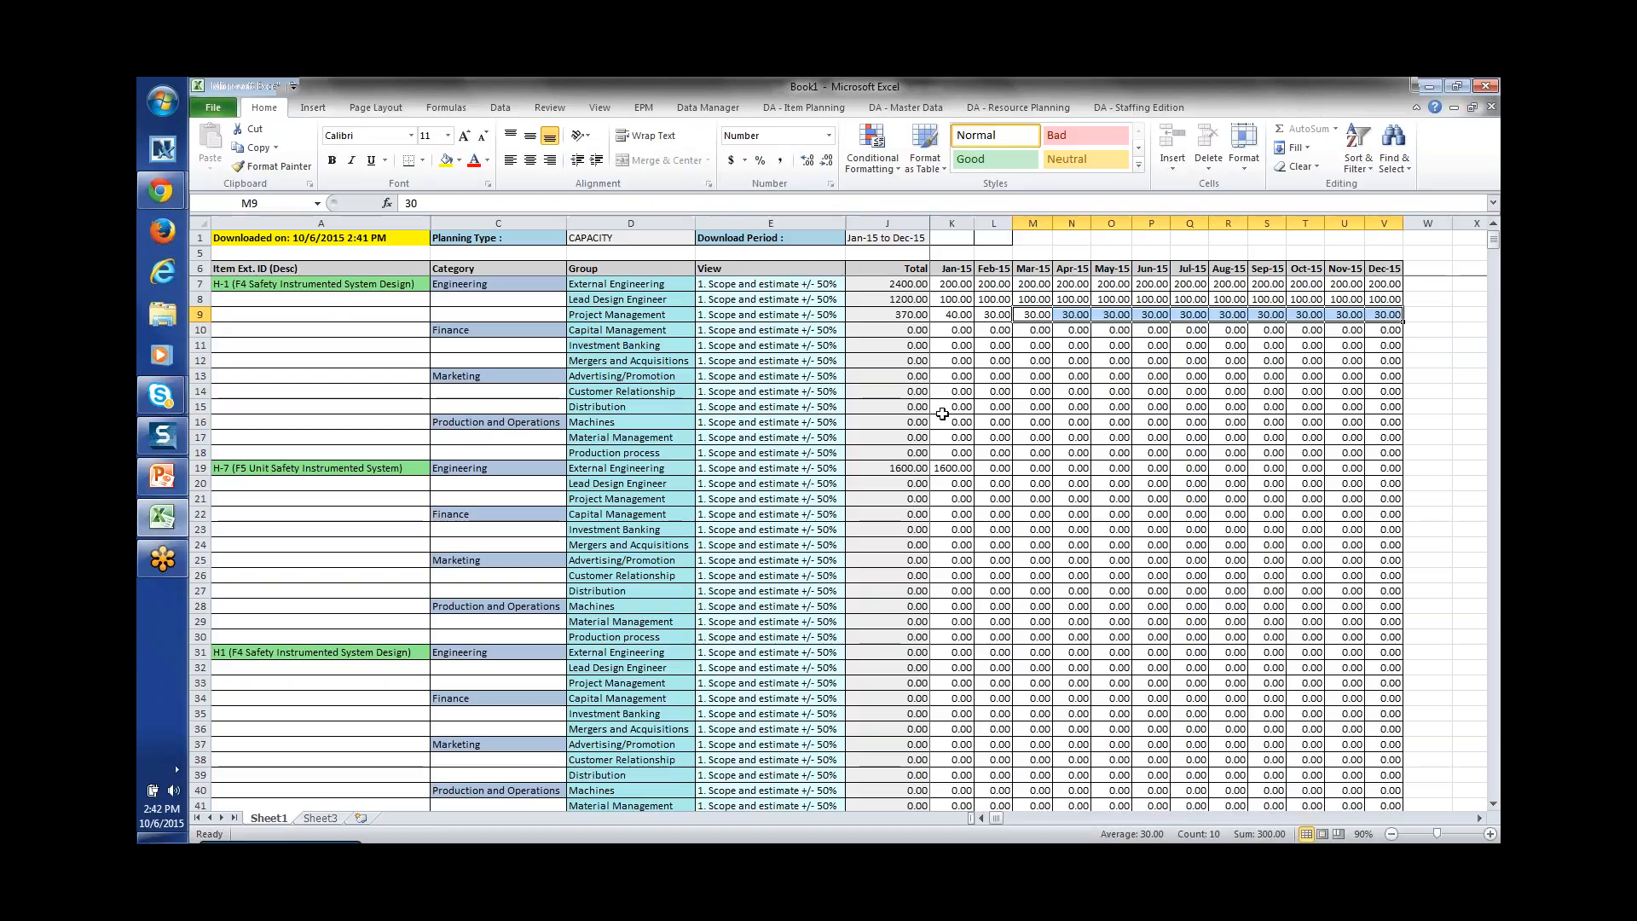
Step: Check the J16 row total, close the project Resources window, and return to the cProjects list
left_click(925, 423)
key("alt+Tab")
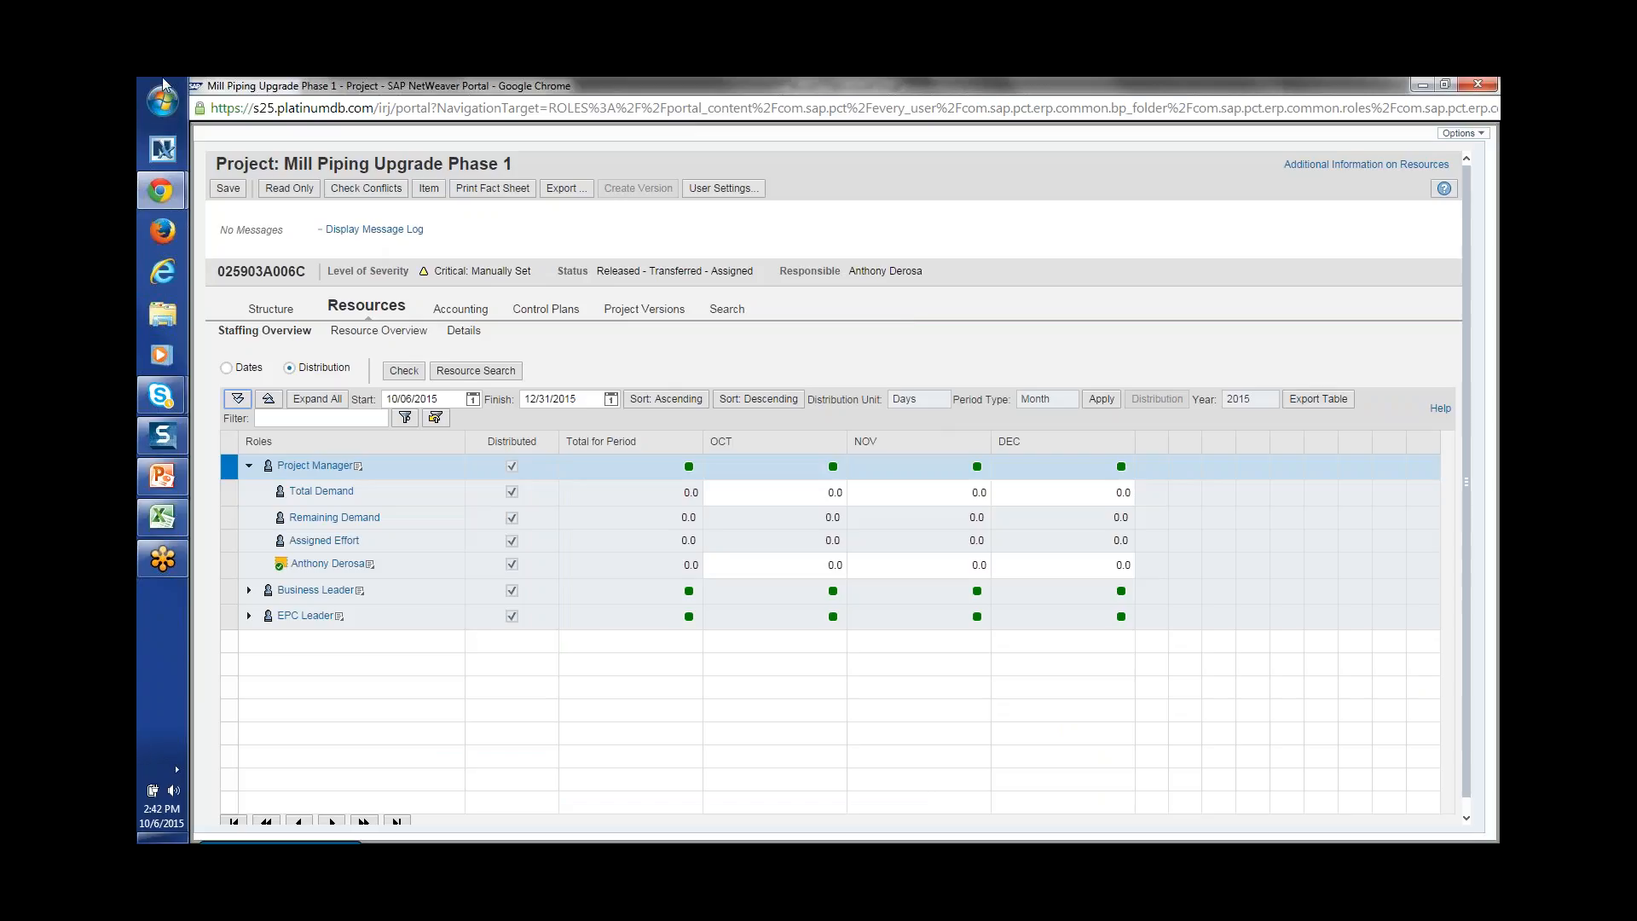
left_click(1485, 86)
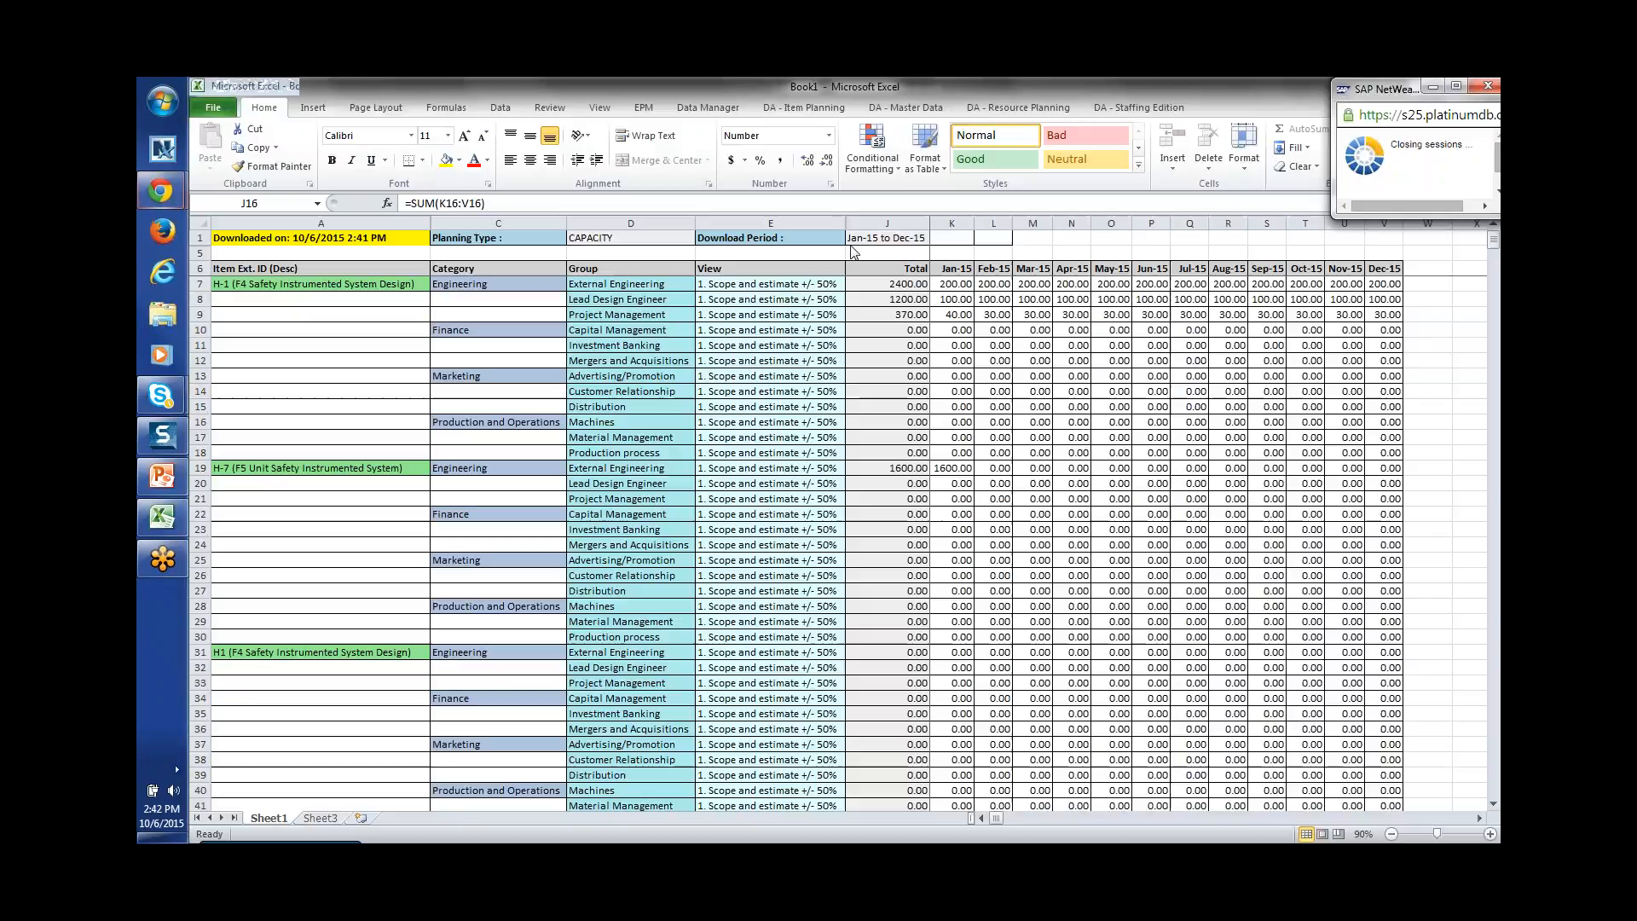
key("alt+Tab")
key("alt+Tab")
key("alt+Tab")
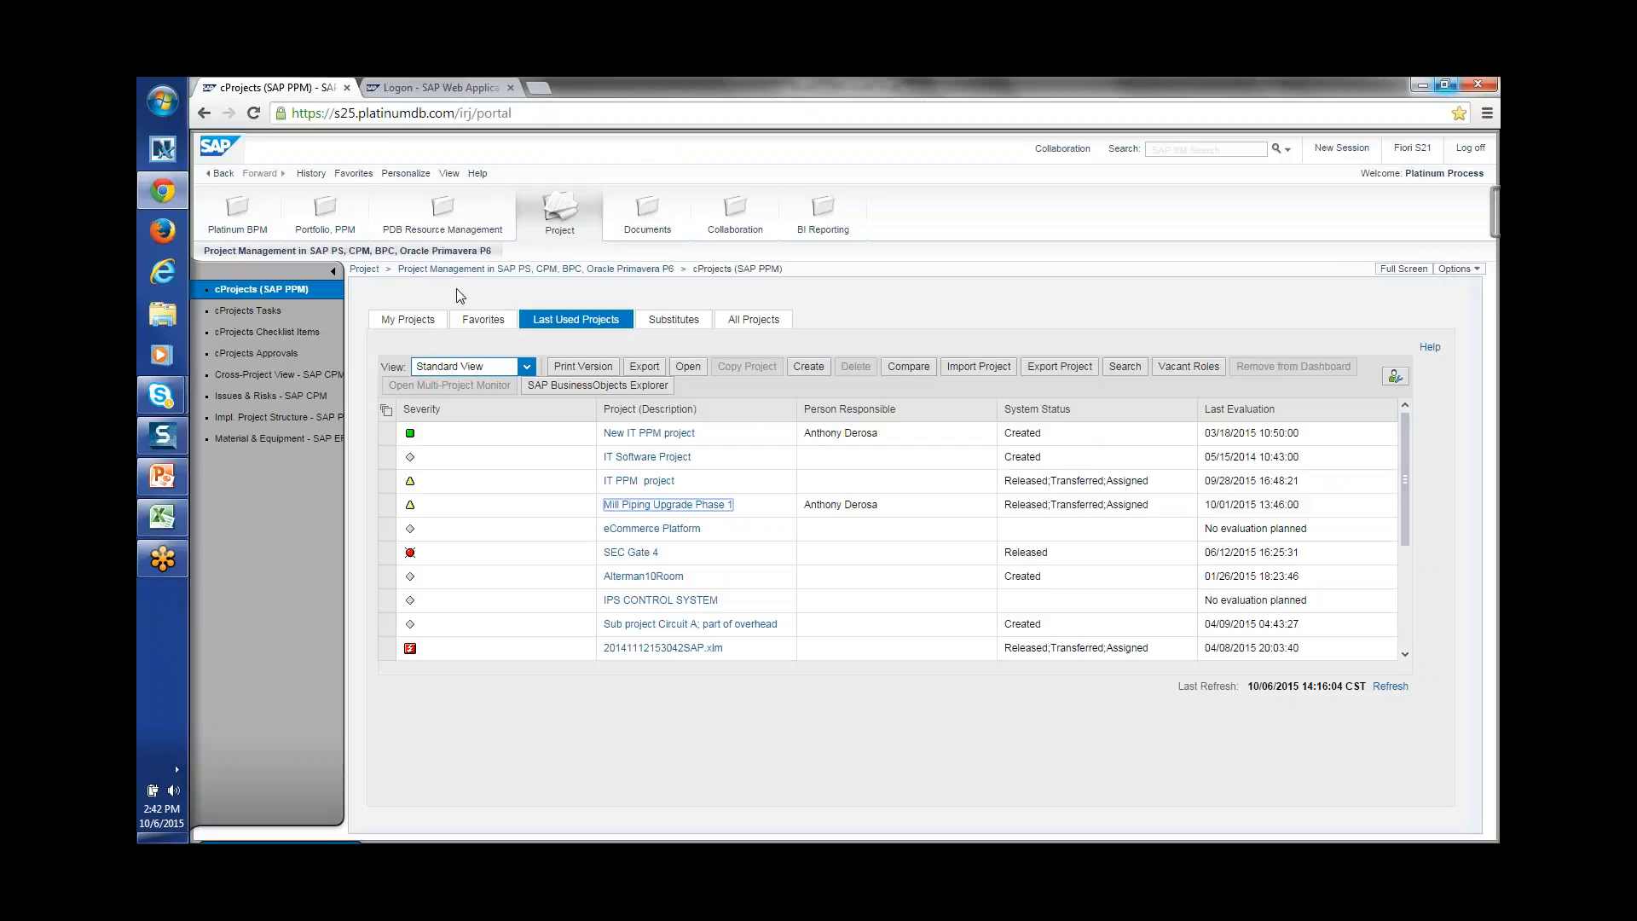
Step: Open the Captain Crunch (K50) item from the Portfolio Item Dashboard in a maximized window
left_click(337, 223)
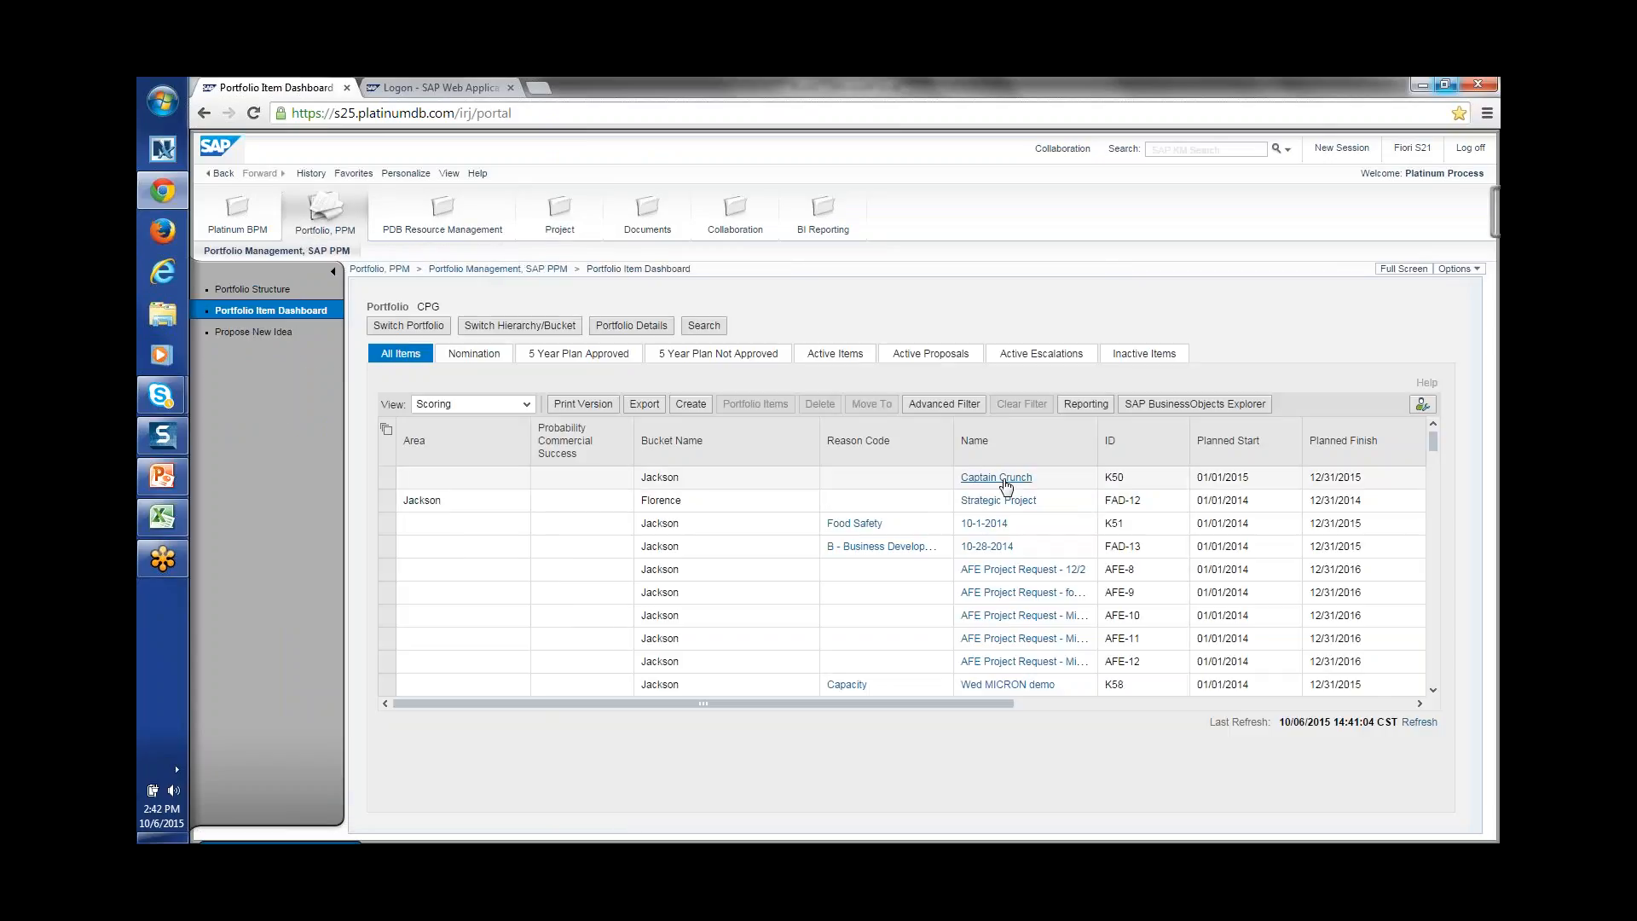
left_click(1000, 478)
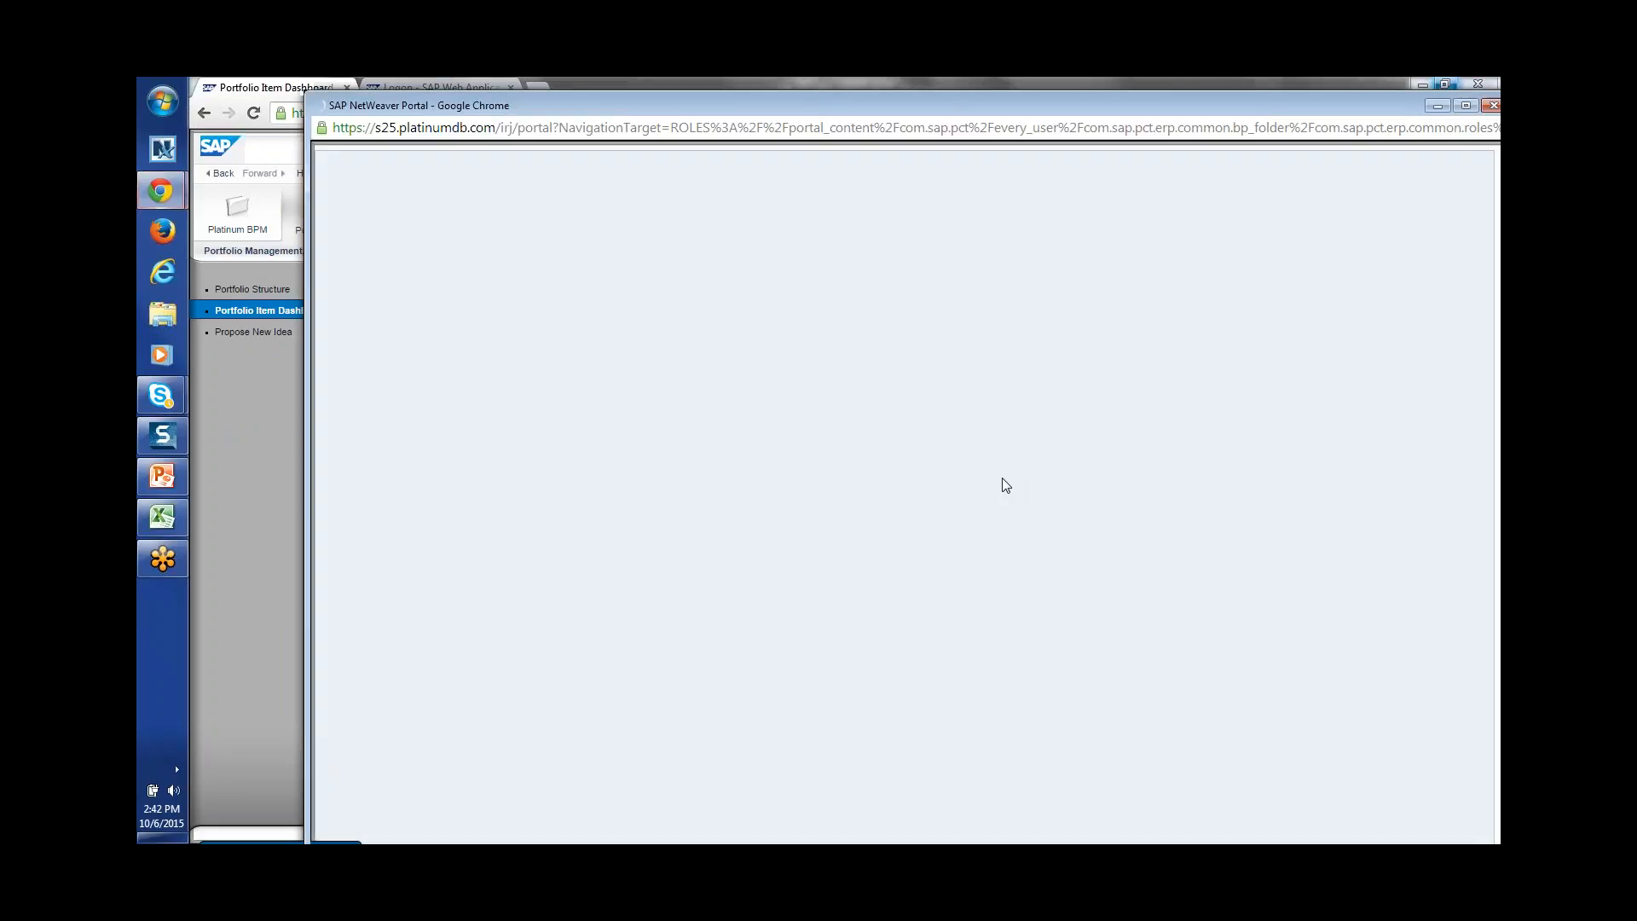
left_click(1463, 103)
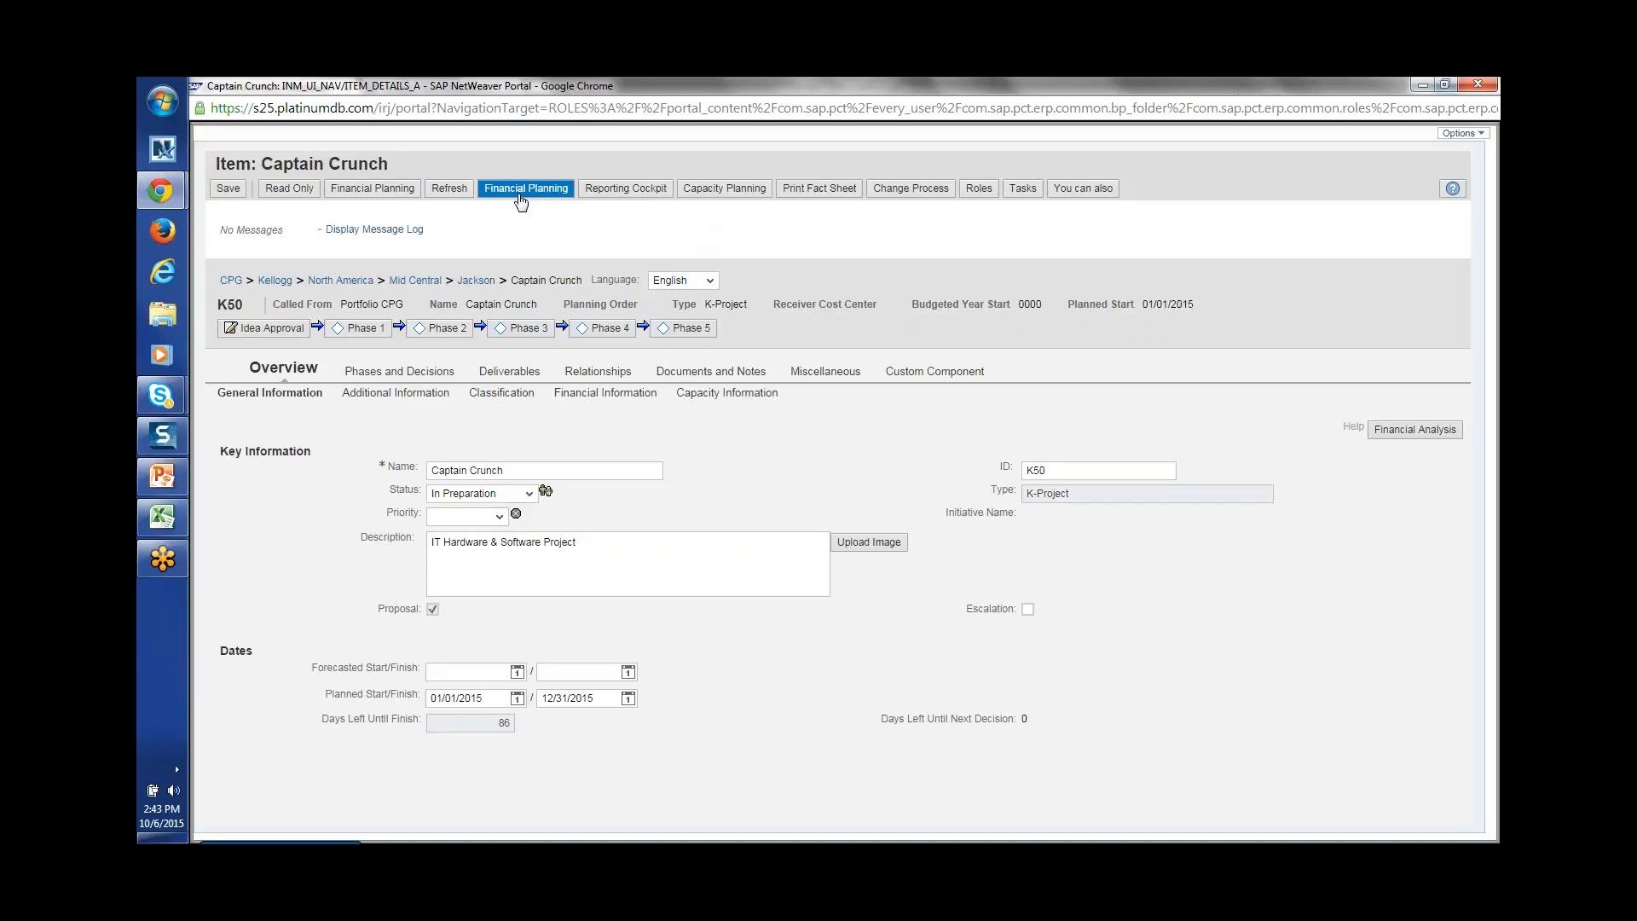
Step: Open Captain Crunch's financial planning full-screen and expand 1. Approved Budget > Capital
left_click(374, 189)
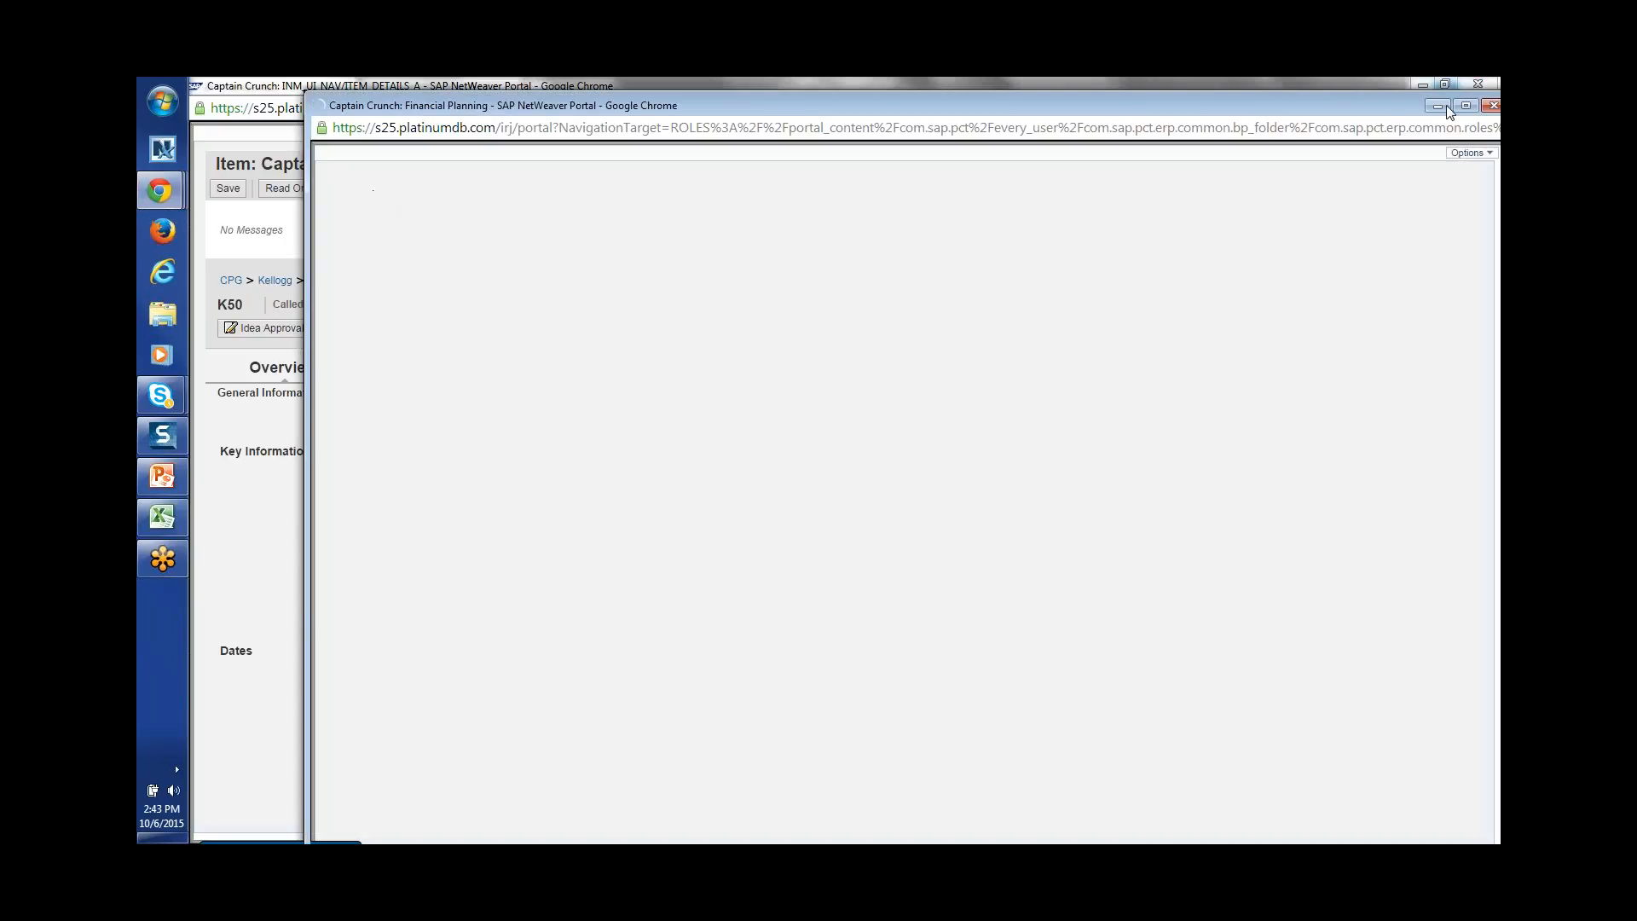
left_click(1464, 106)
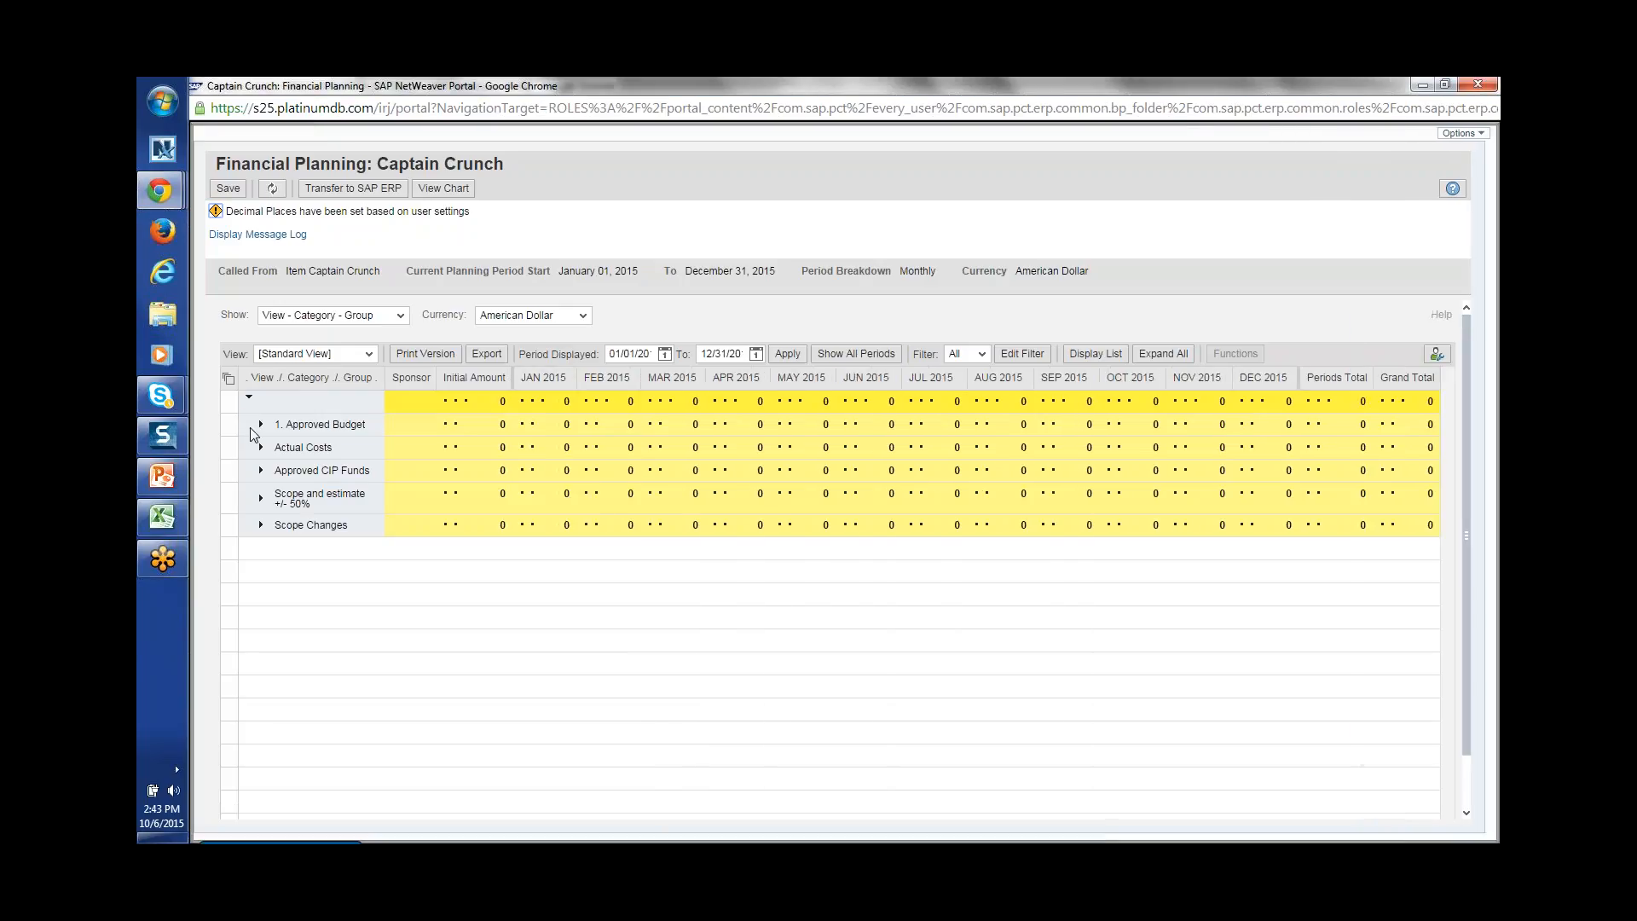
left_click(260, 424)
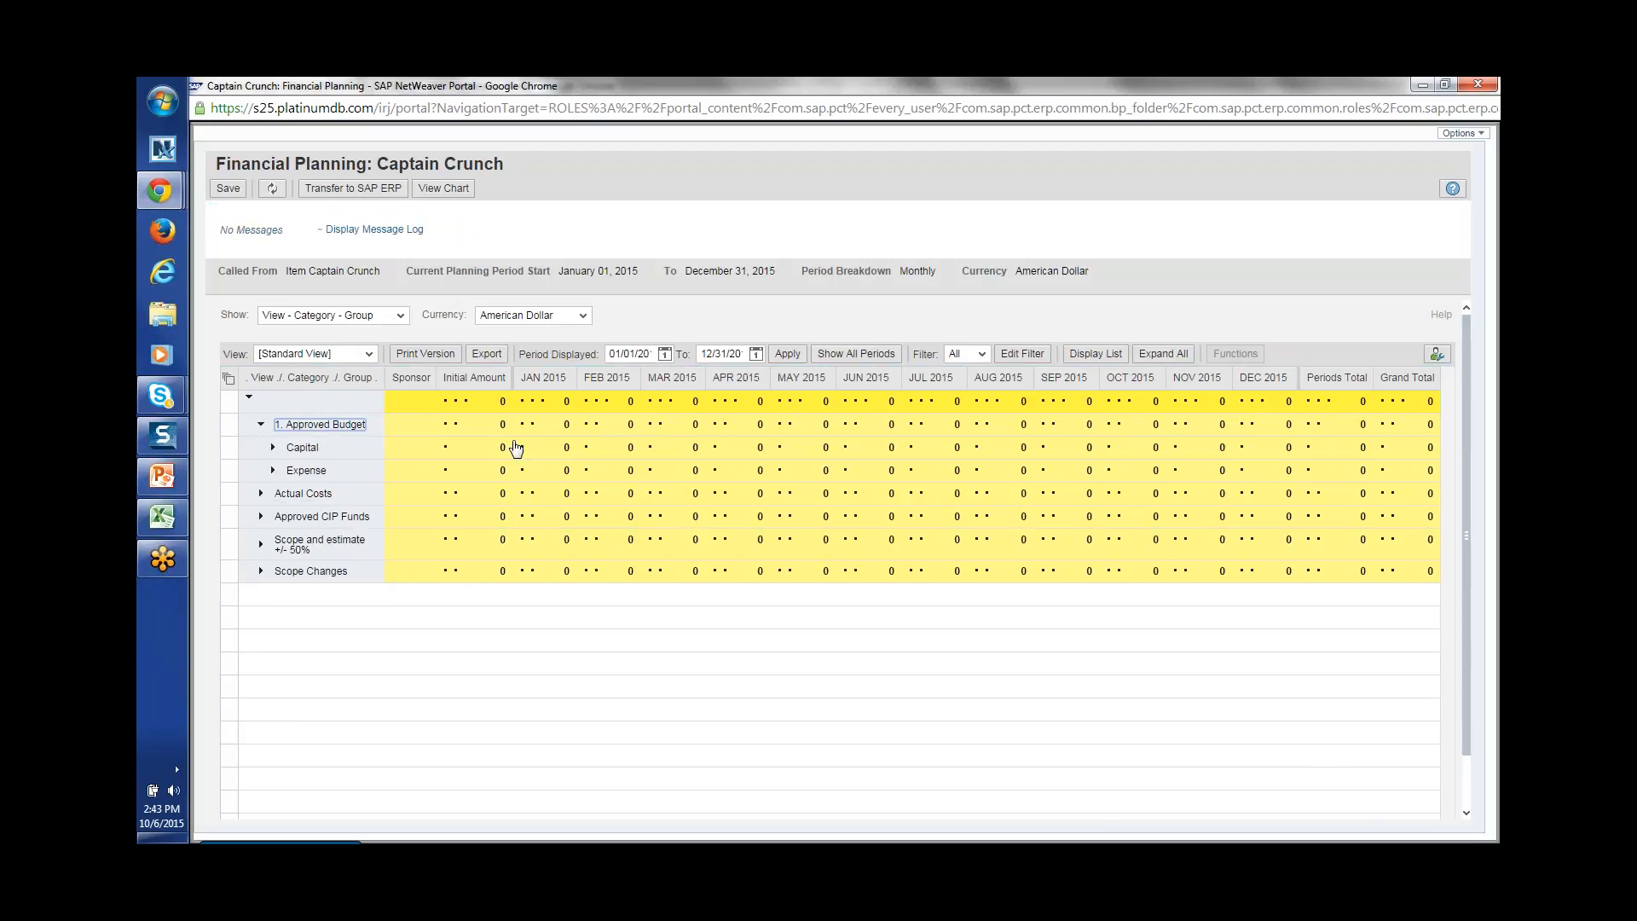
left_click(273, 448)
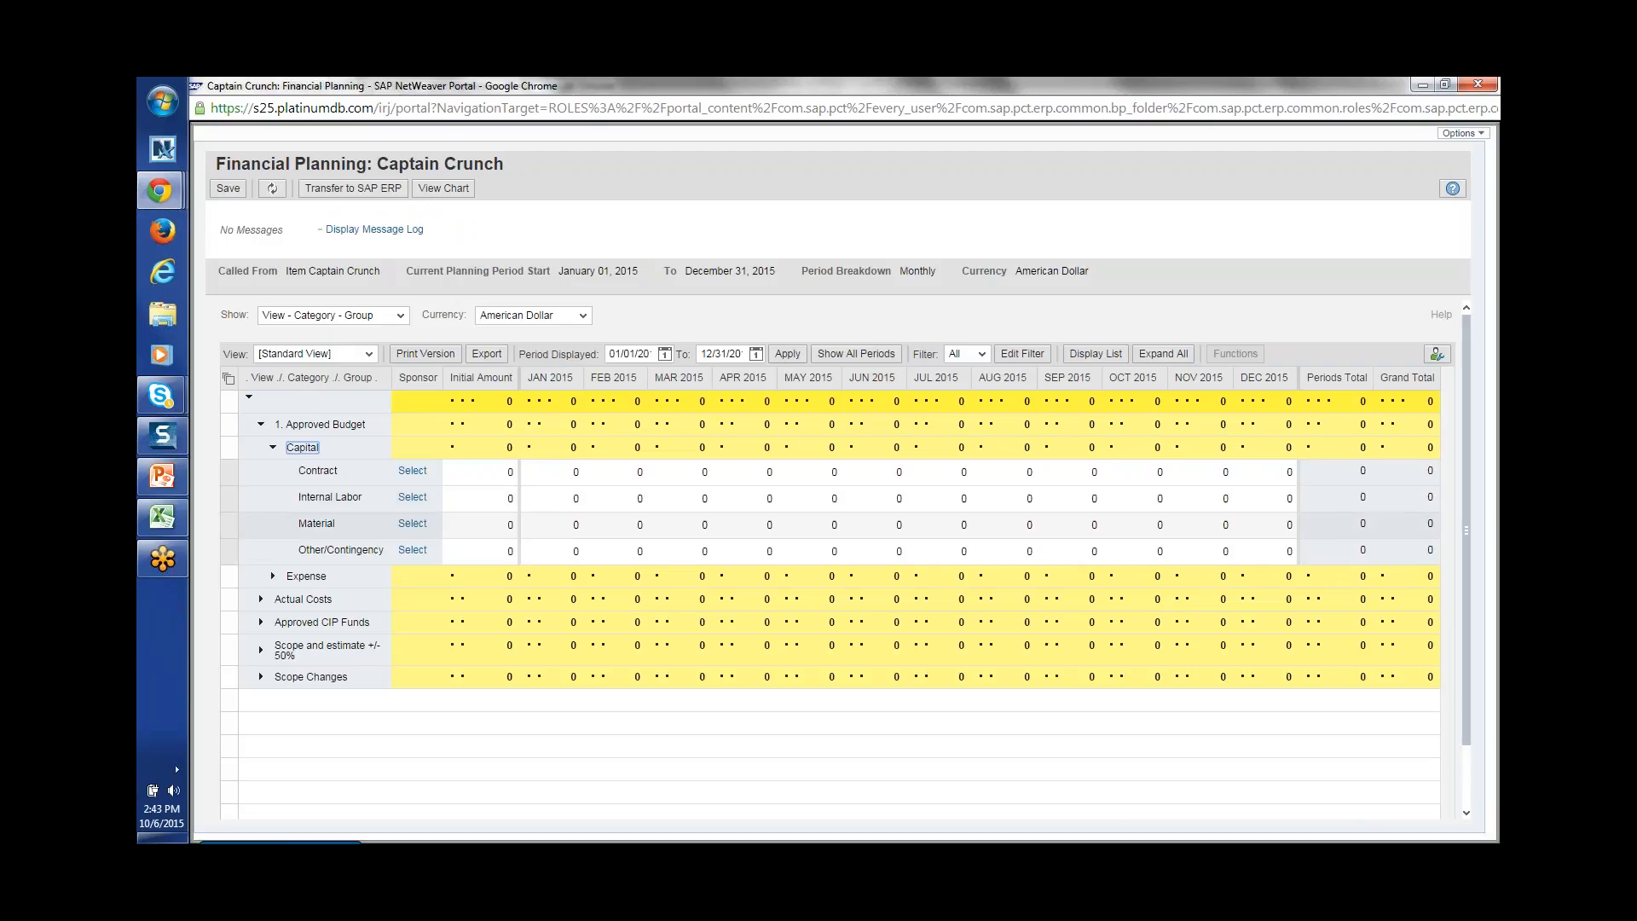
Step: Enter 2000 of Material budget for each of JAN, FEB and MAR 2015
left_click(570, 526)
key("Tab")
left_click(563, 525)
key("Tab")
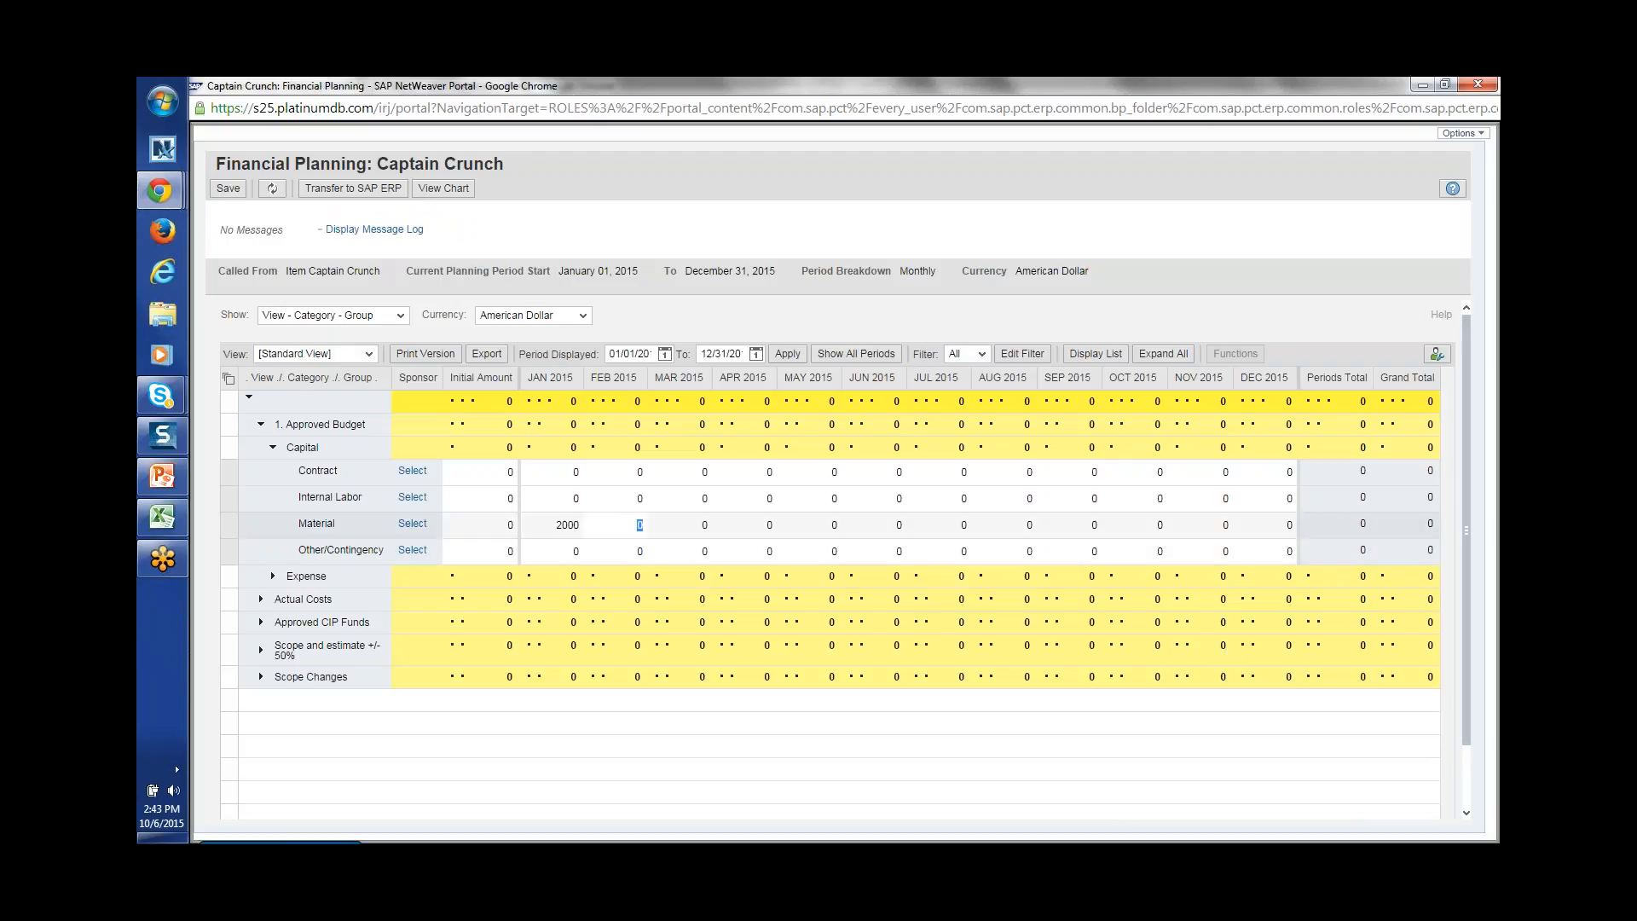
key("Tab")
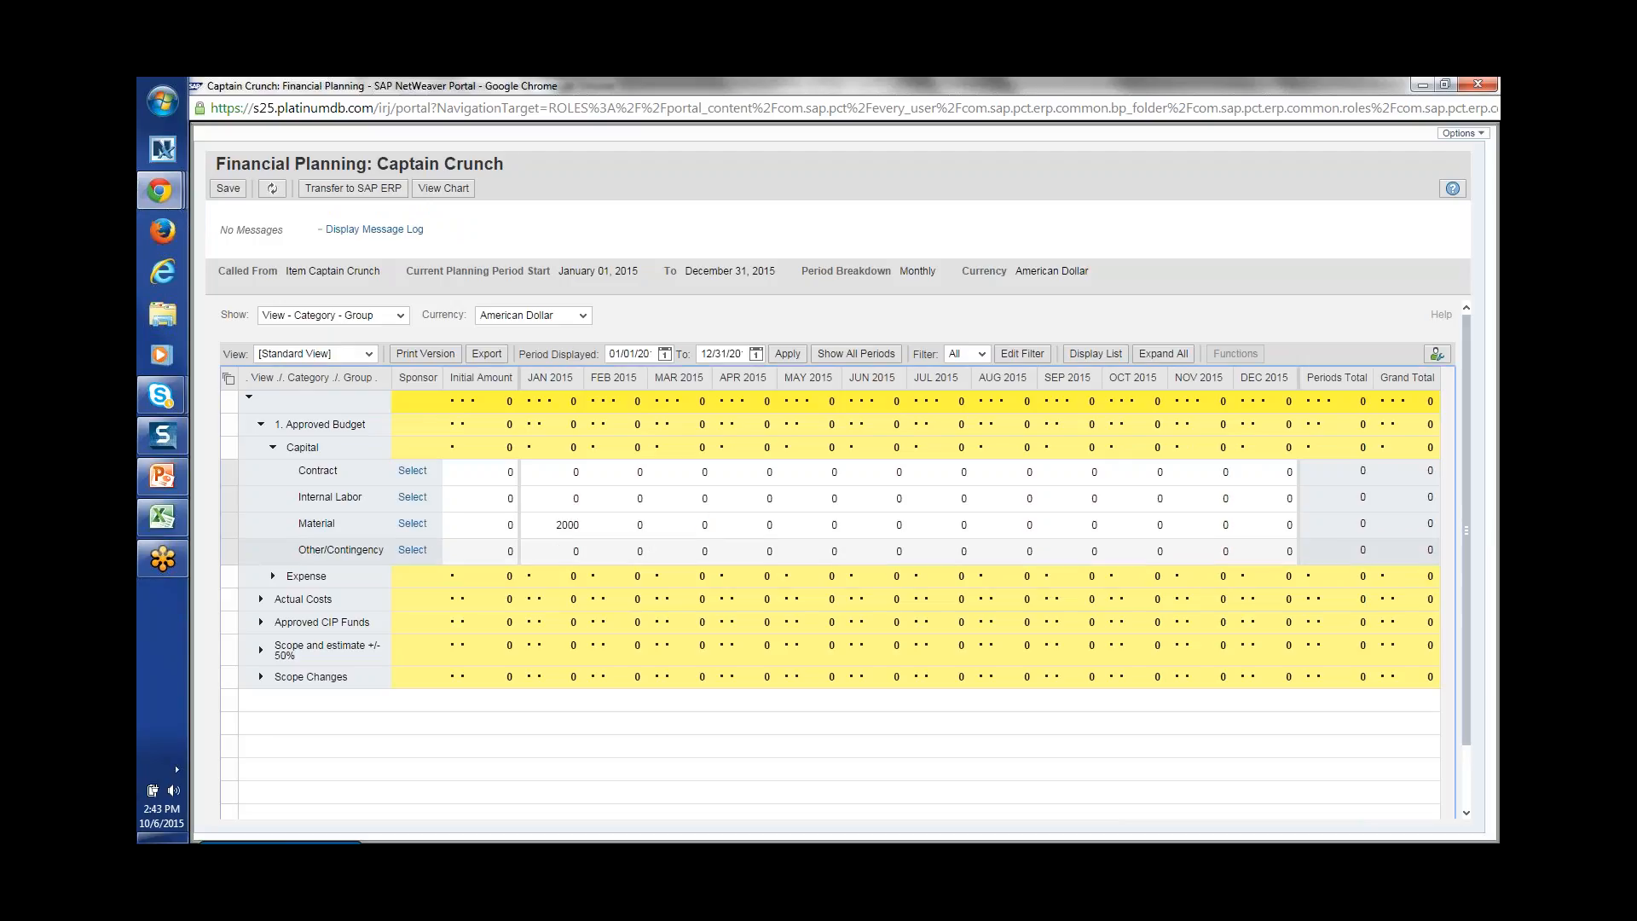
left_click(631, 529)
type("2000")
key("Tab")
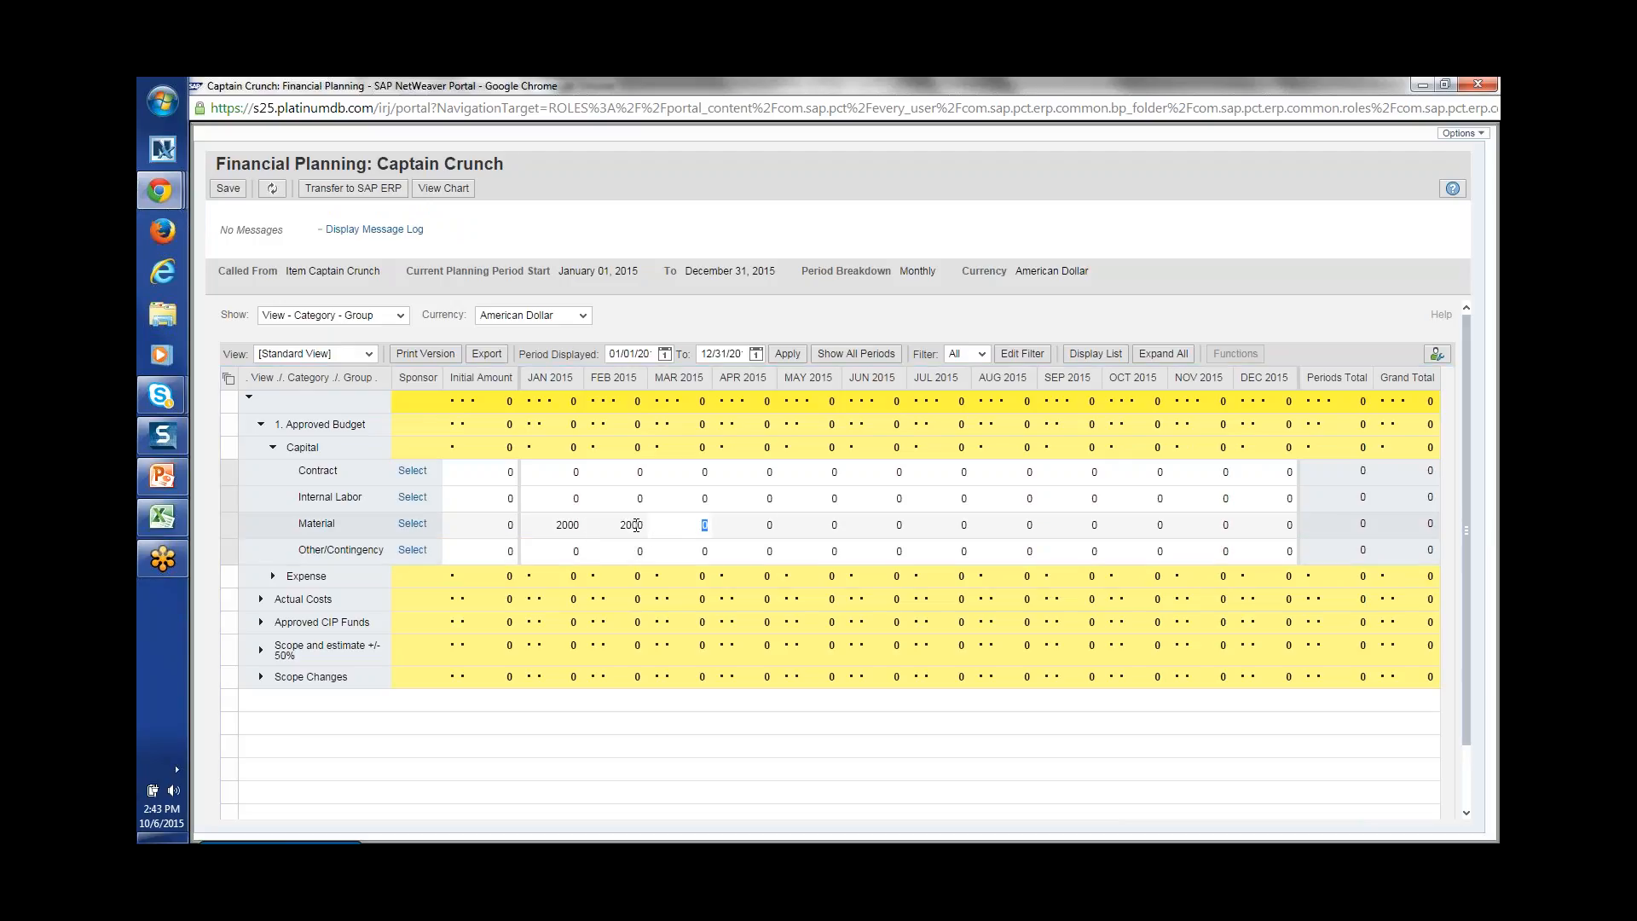
type("2000")
key("Tab")
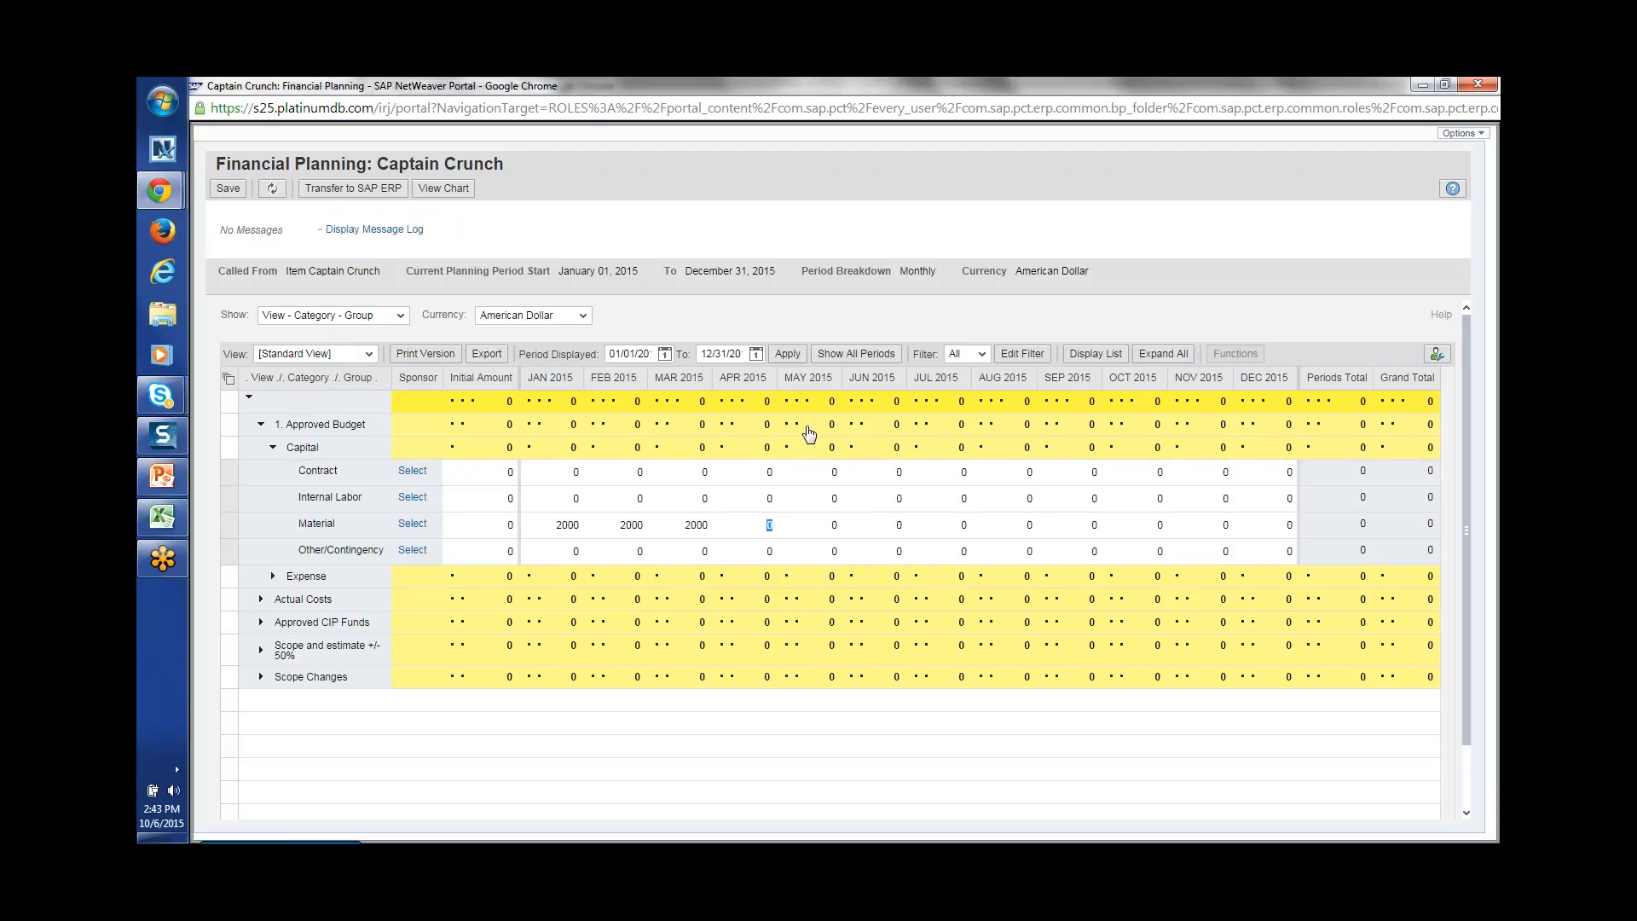
left_click(443, 188)
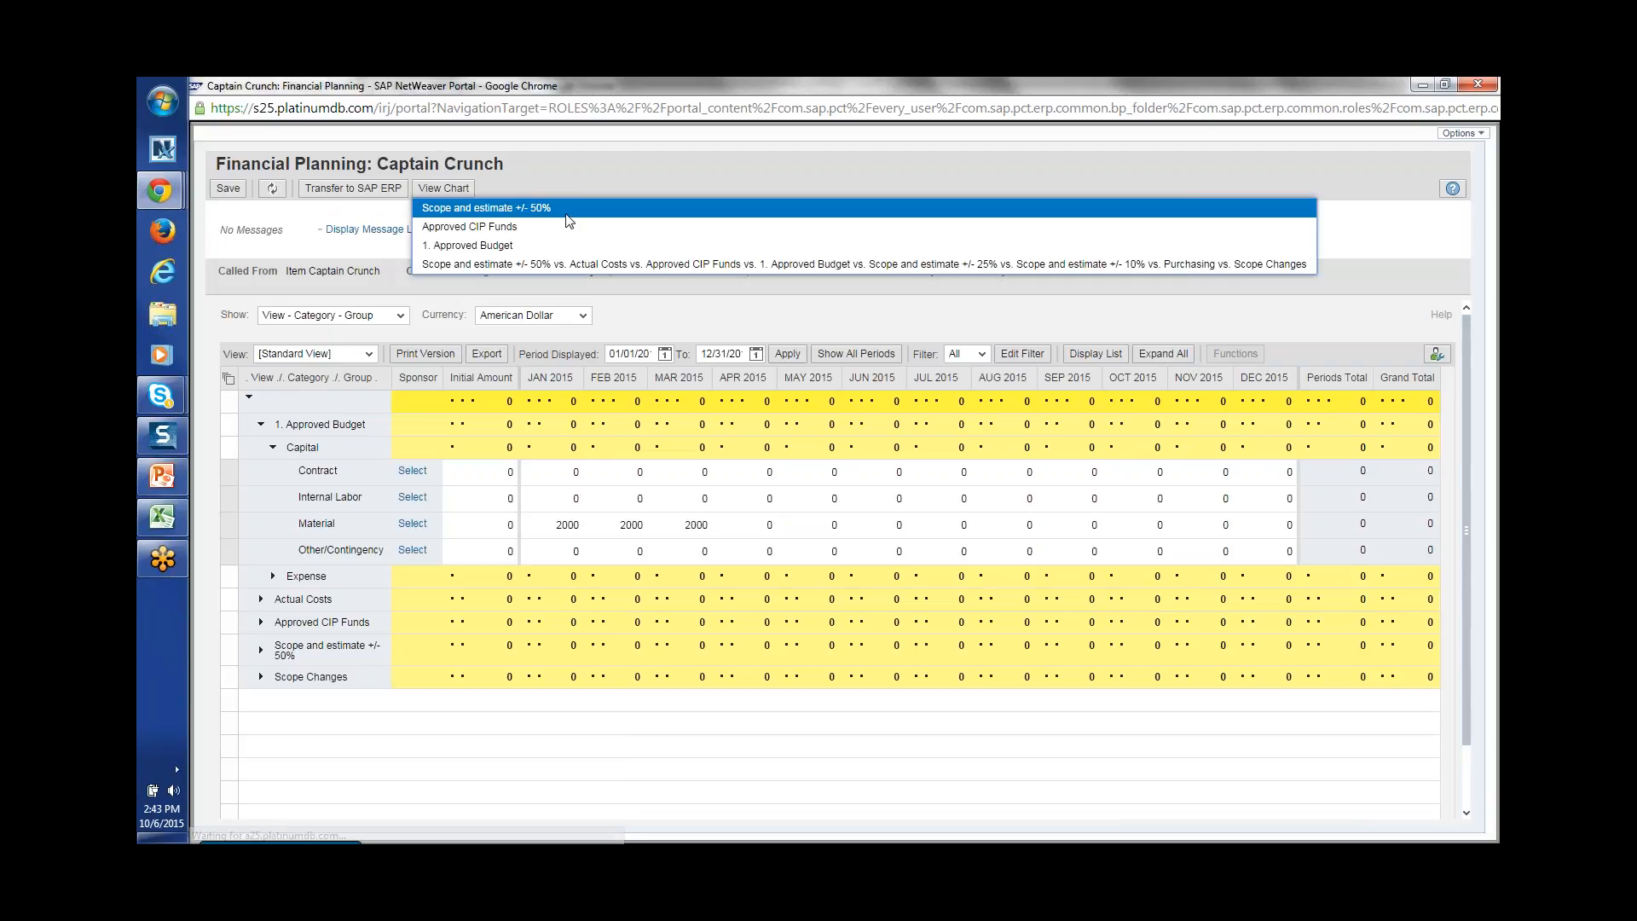
Step: Chart the 1. Approved Budget figures in the BCV Dashboard, review it, then close it
left_click(512, 226)
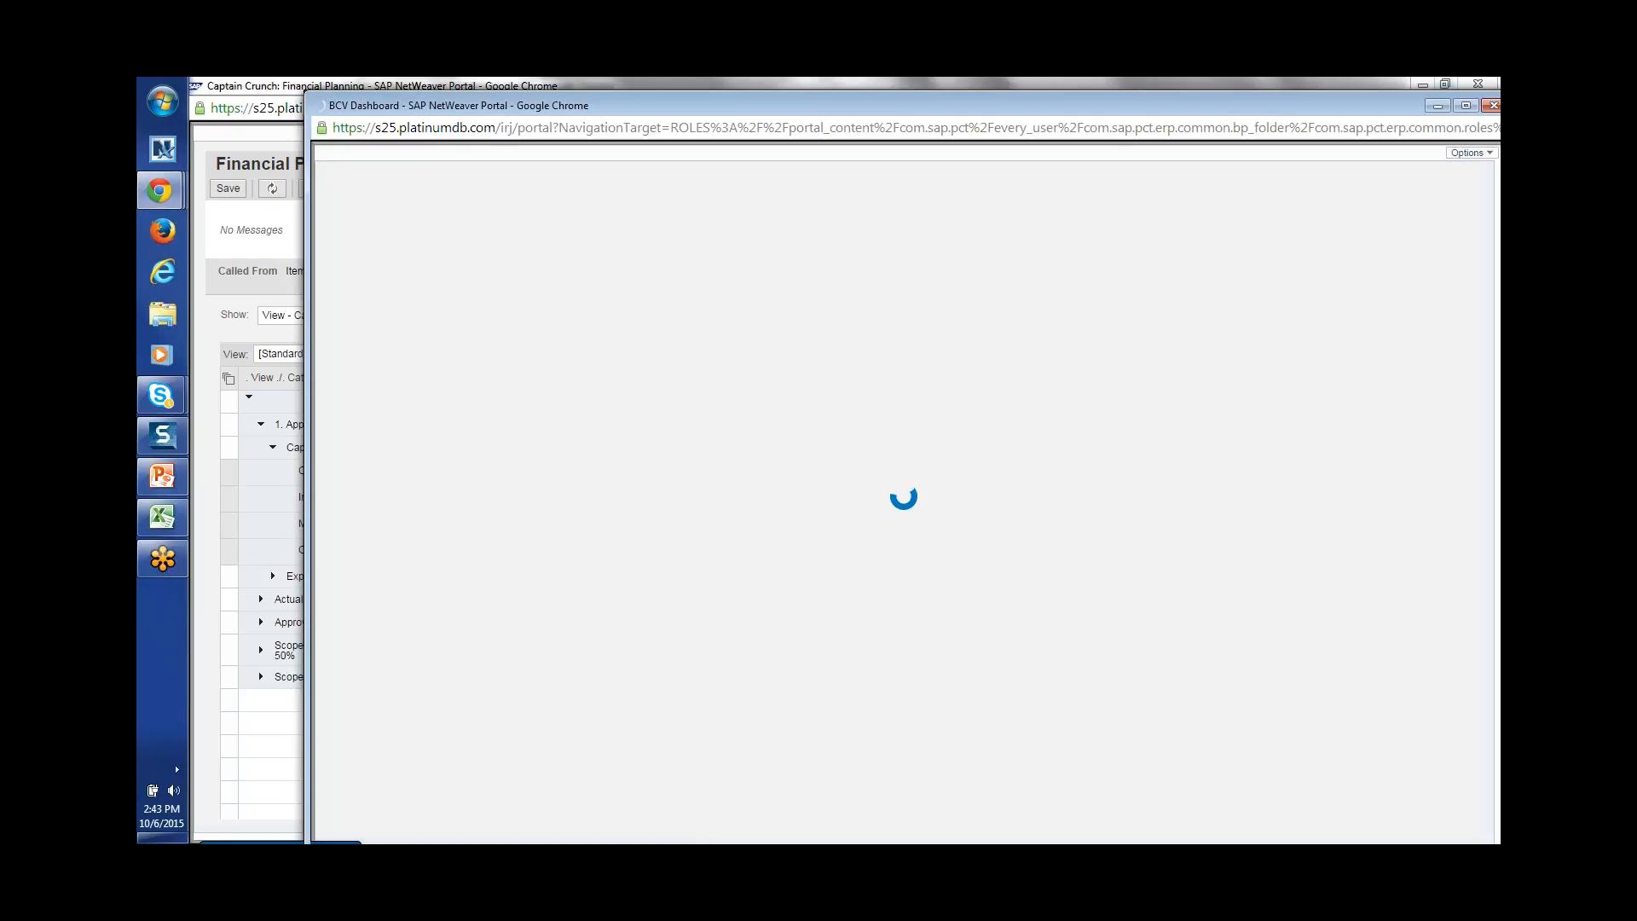
left_click_drag(1333, 104, 1295, 94)
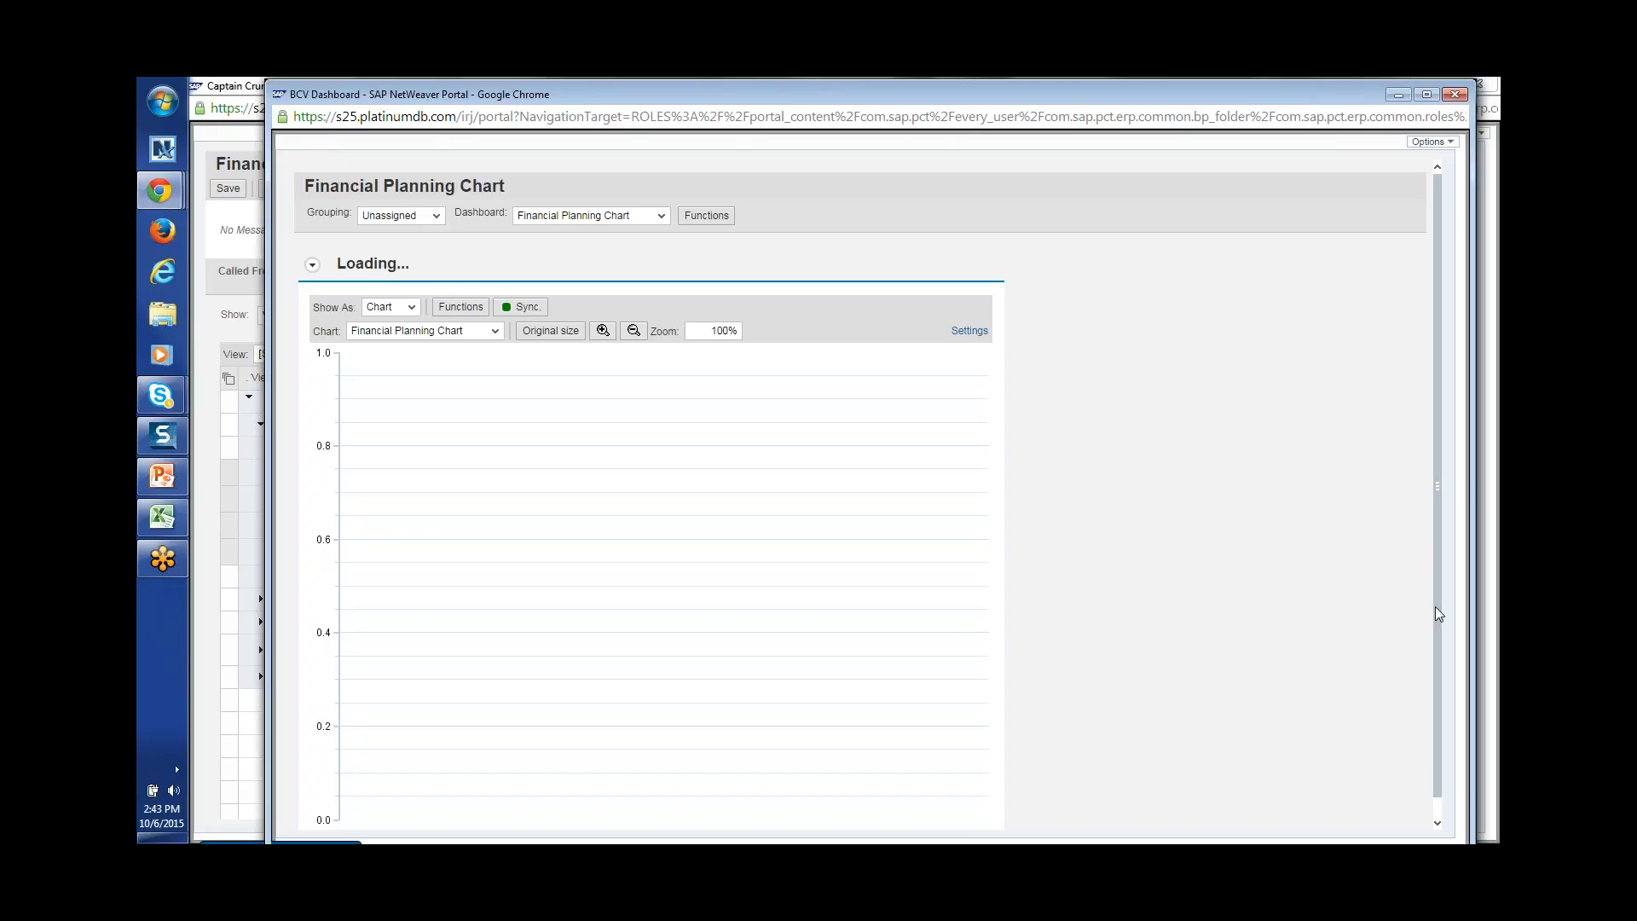
scroll(1442, 808, "down", 1)
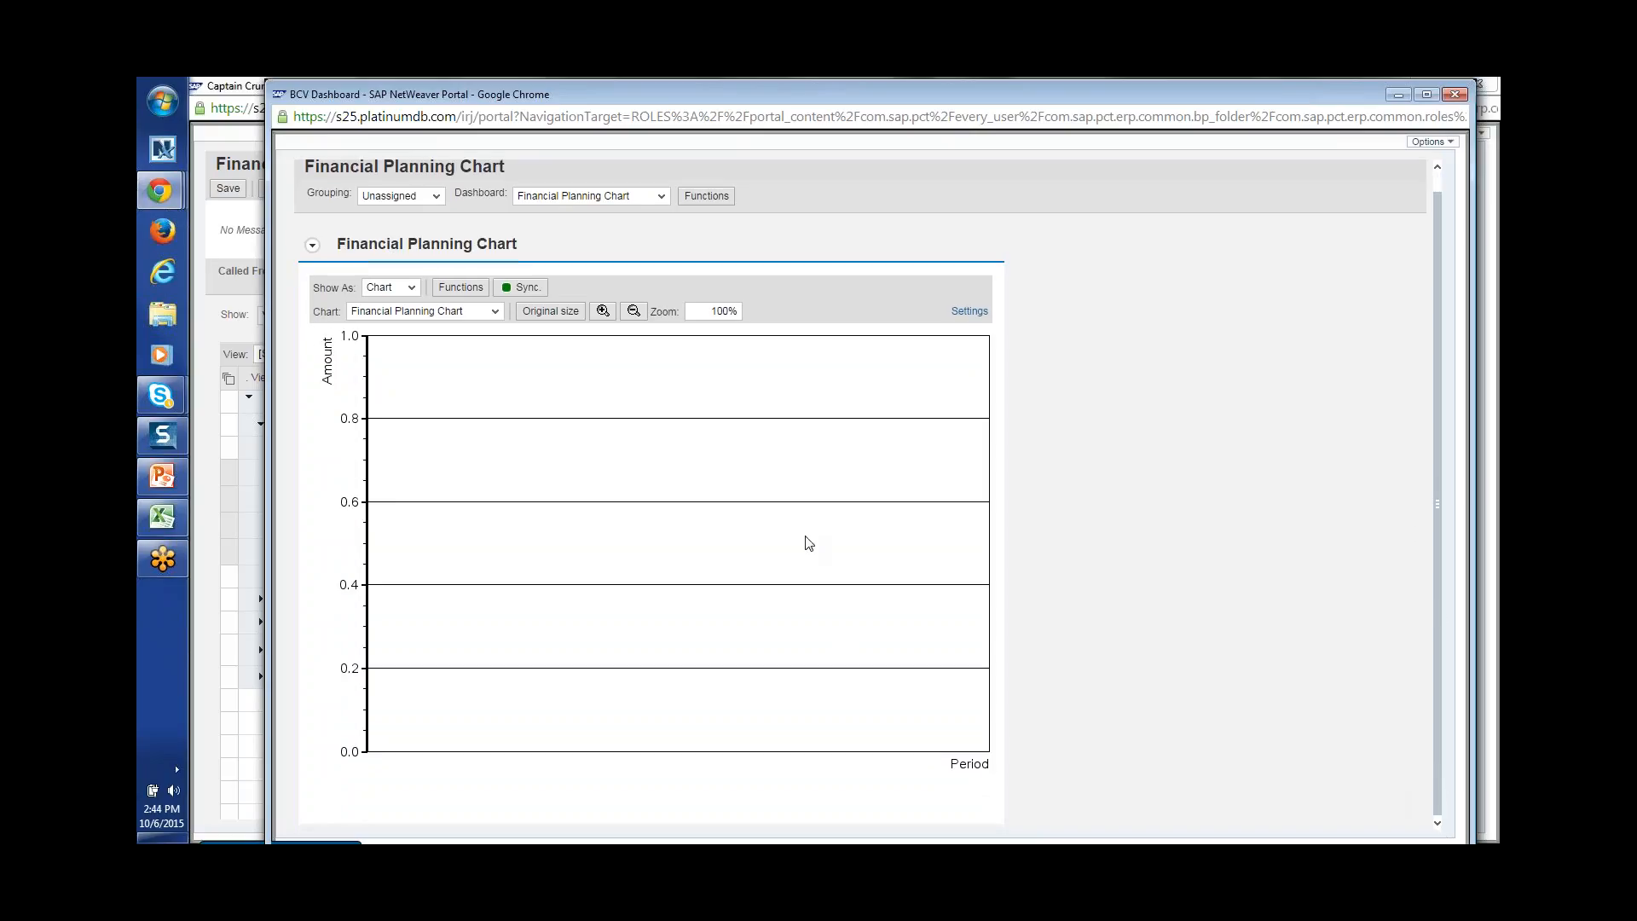
left_click(1454, 95)
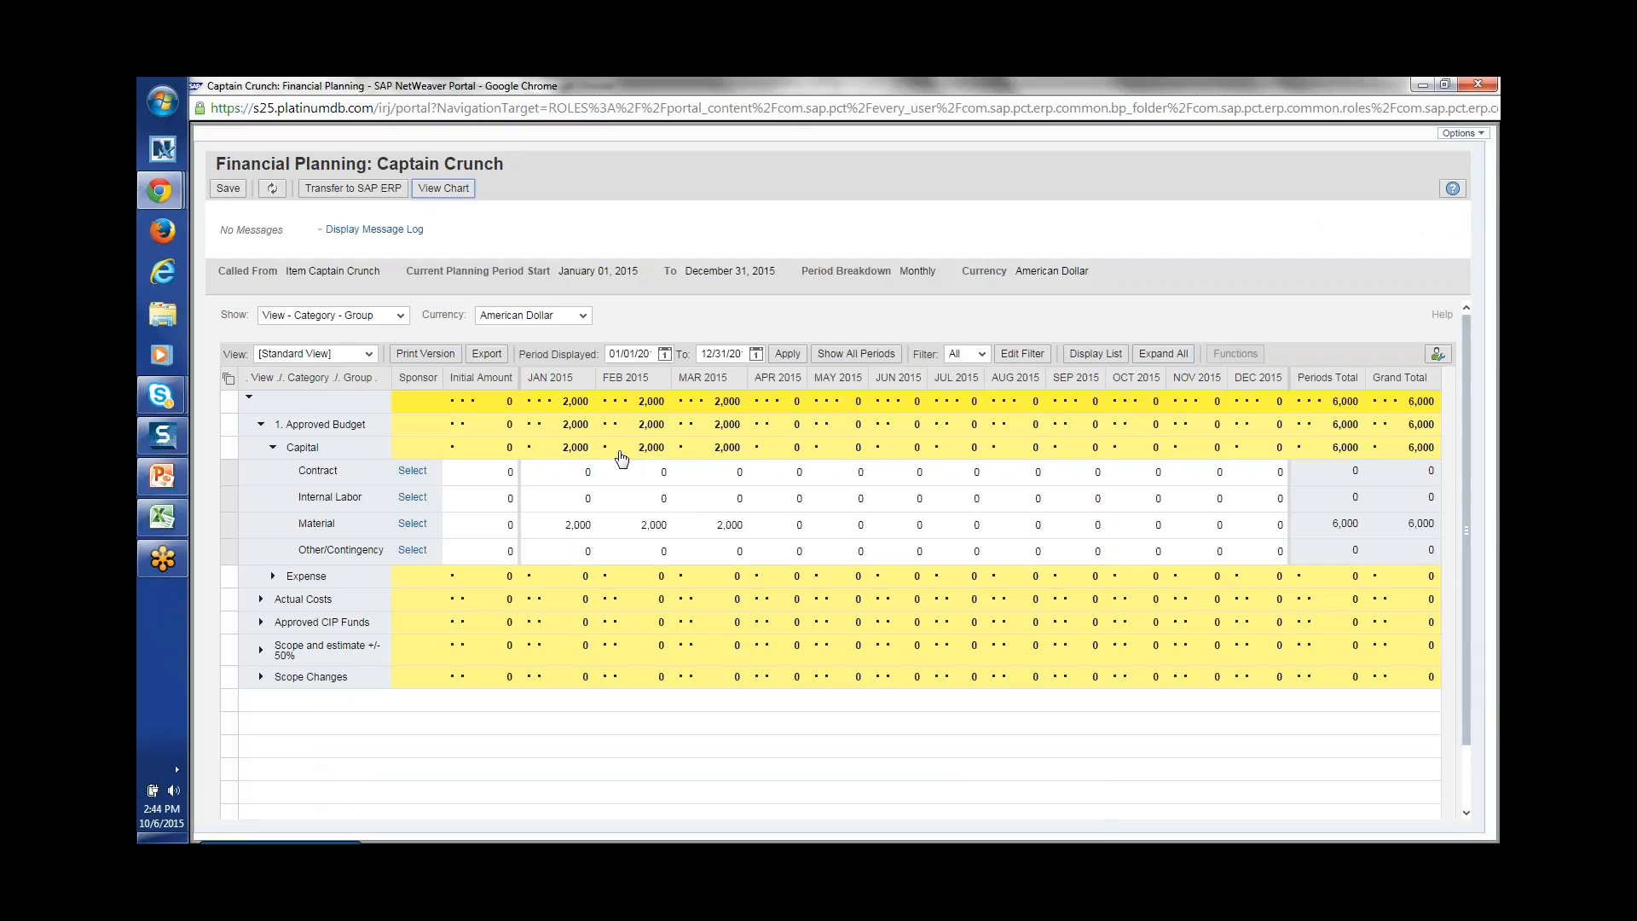
Step: Switch the Captain Crunch plan to a flat list, scroll the grid, and return to Excel
left_click(1098, 361)
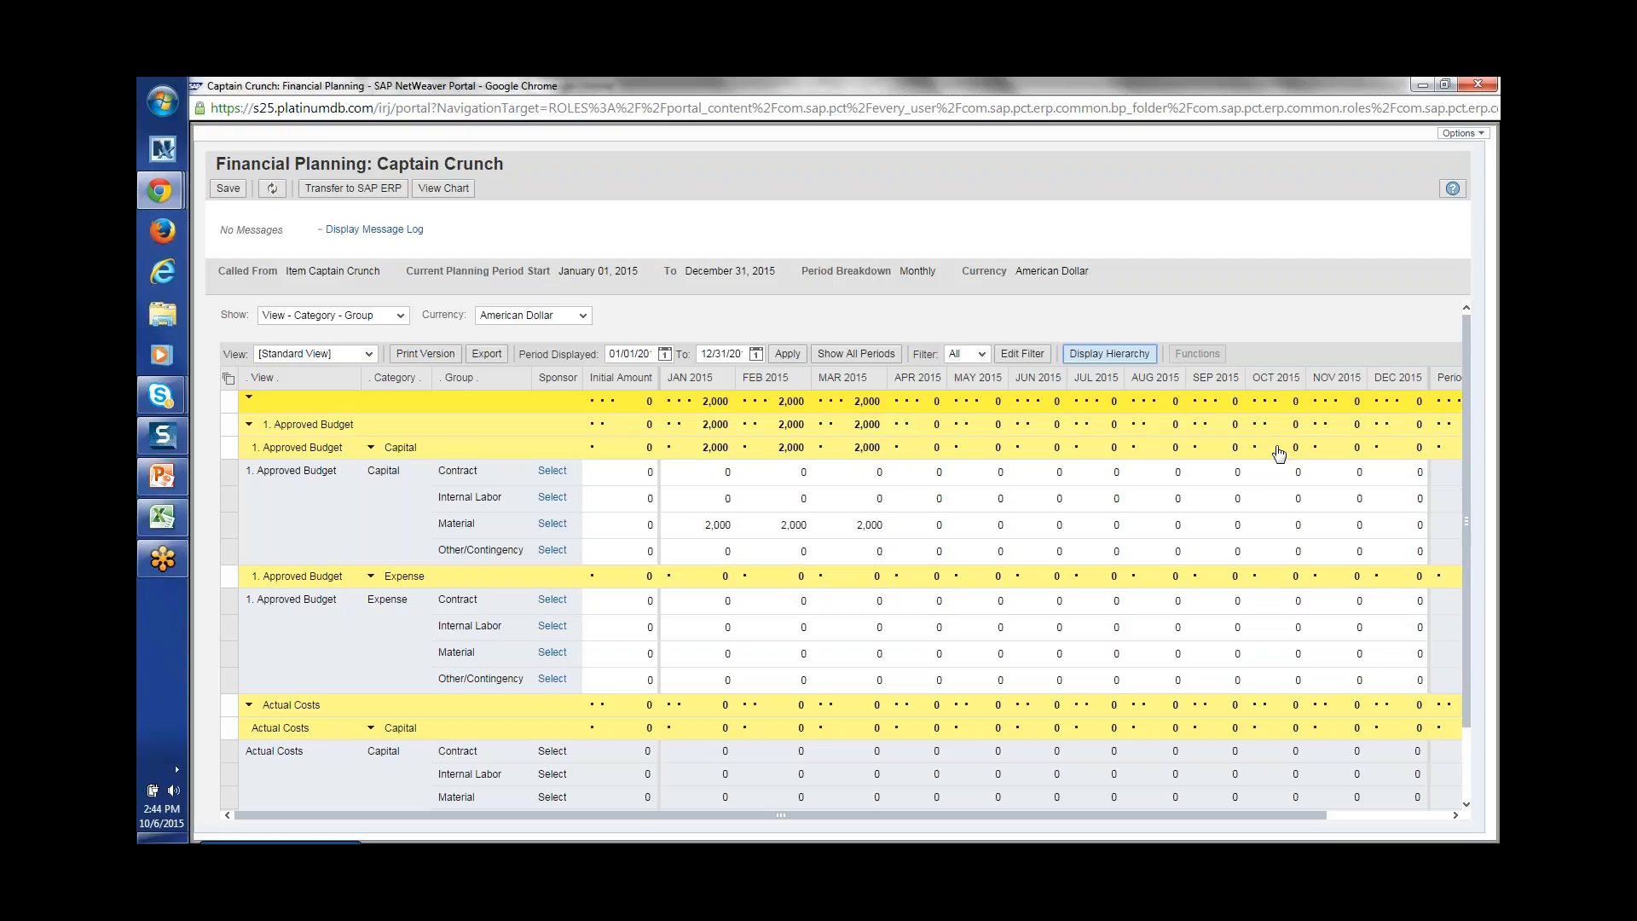
left_click_drag(1465, 568, 1450, 345)
key("alt+Tab")
key("Tab")
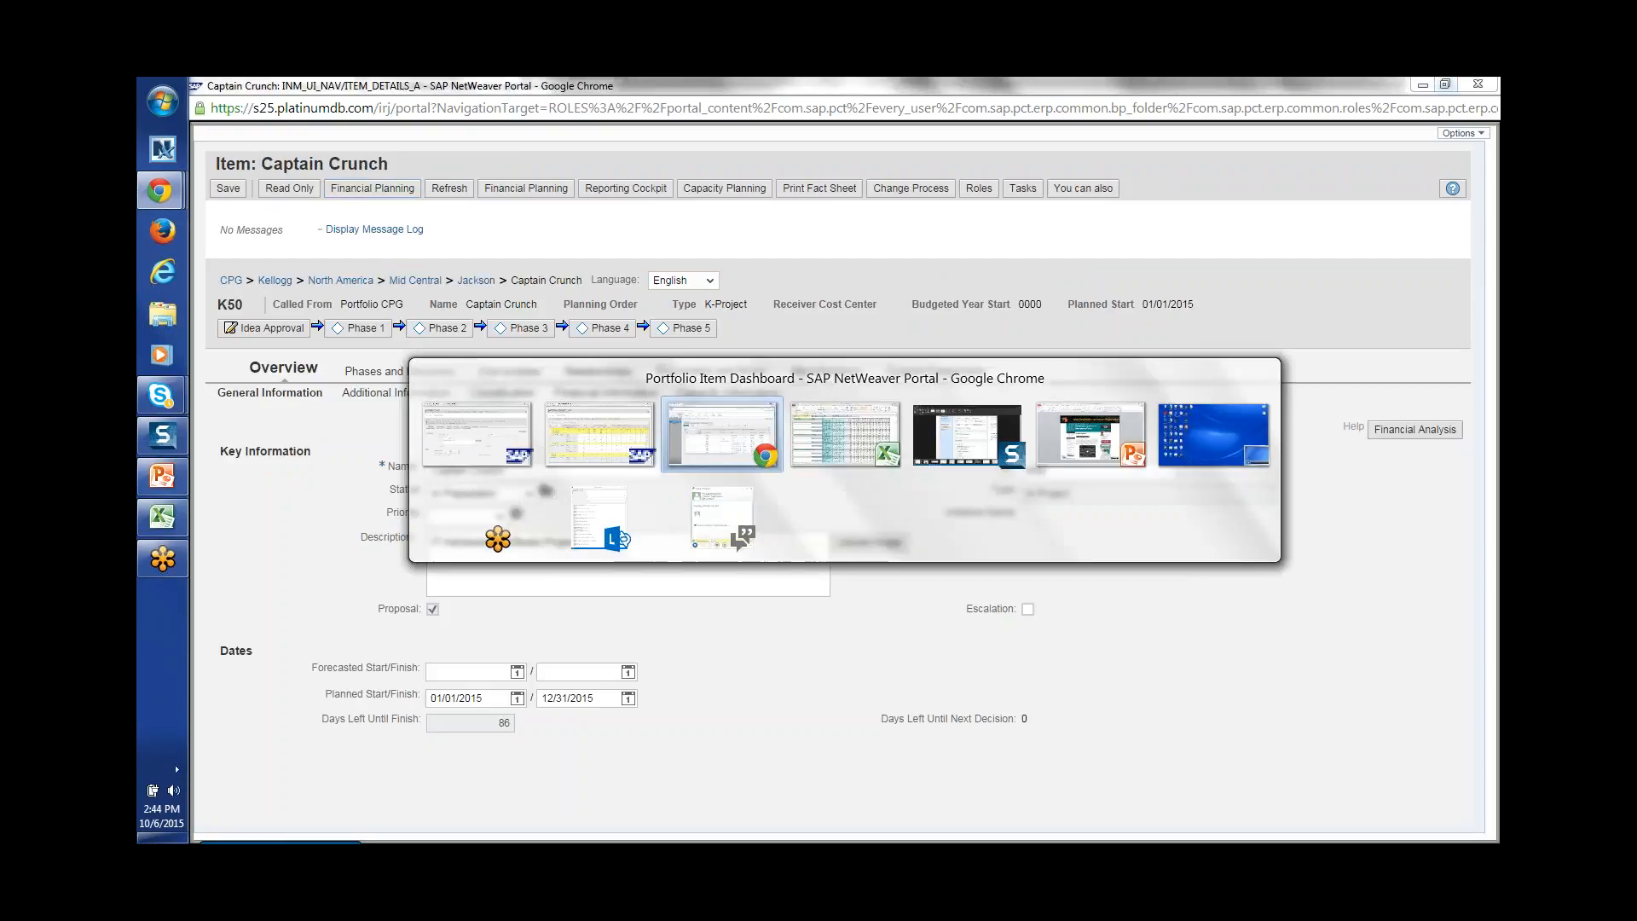
key("alt+Tab")
Step: Start a Load Planning download of Item Financial Data and search for items matching h*
left_click(621, 437)
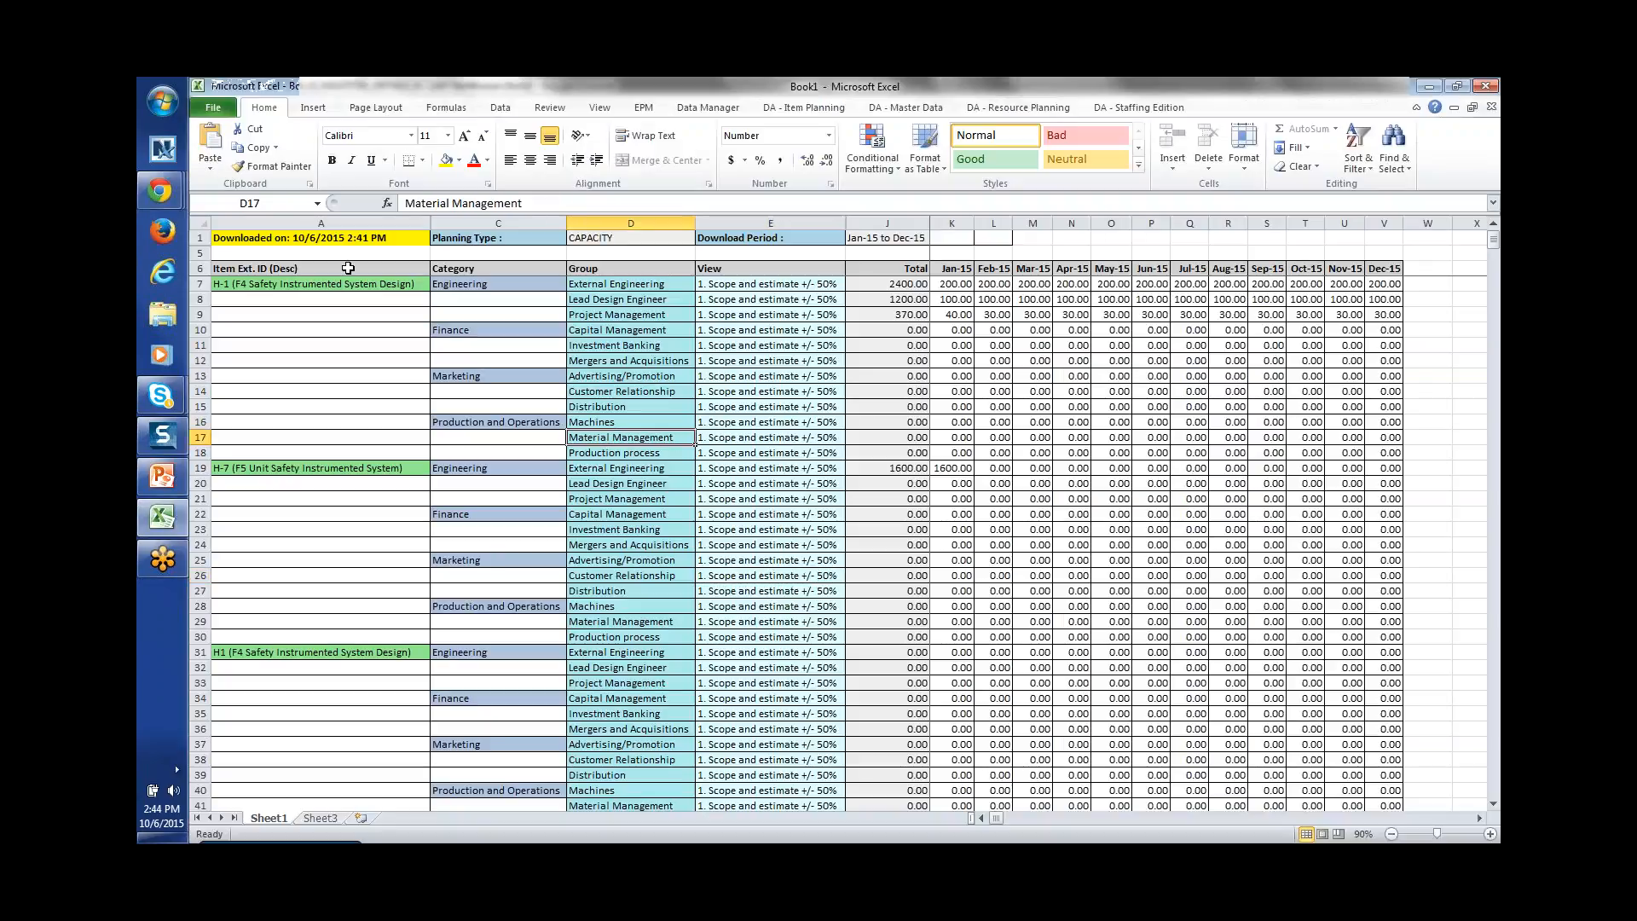
left_click(805, 107)
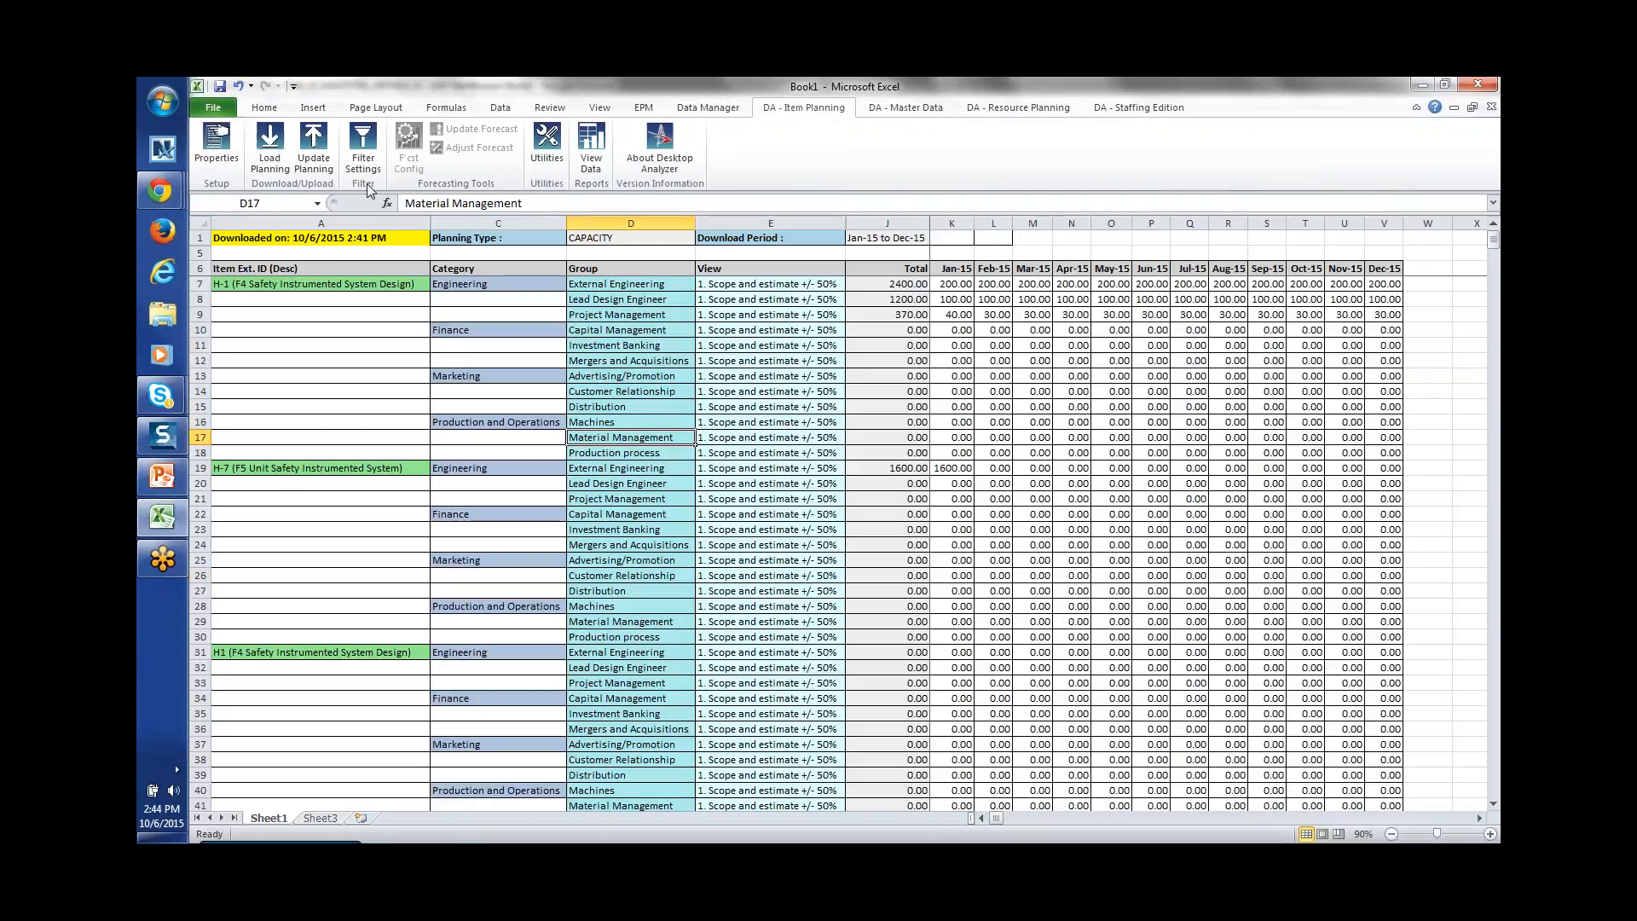
left_click(271, 161)
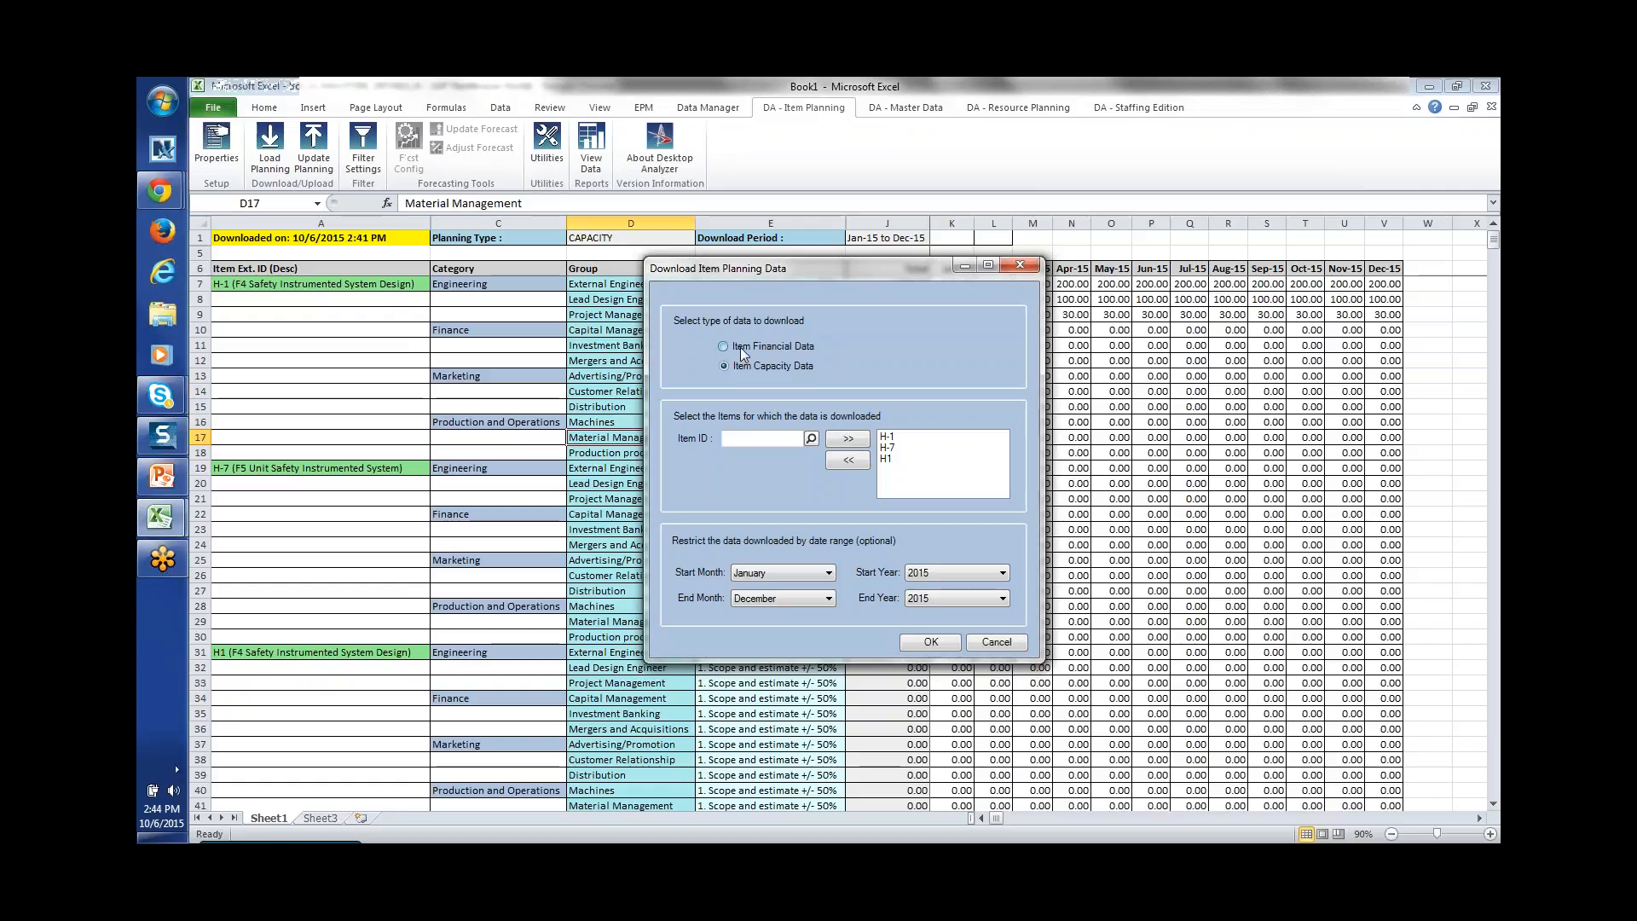
left_click(740, 346)
left_click(811, 438)
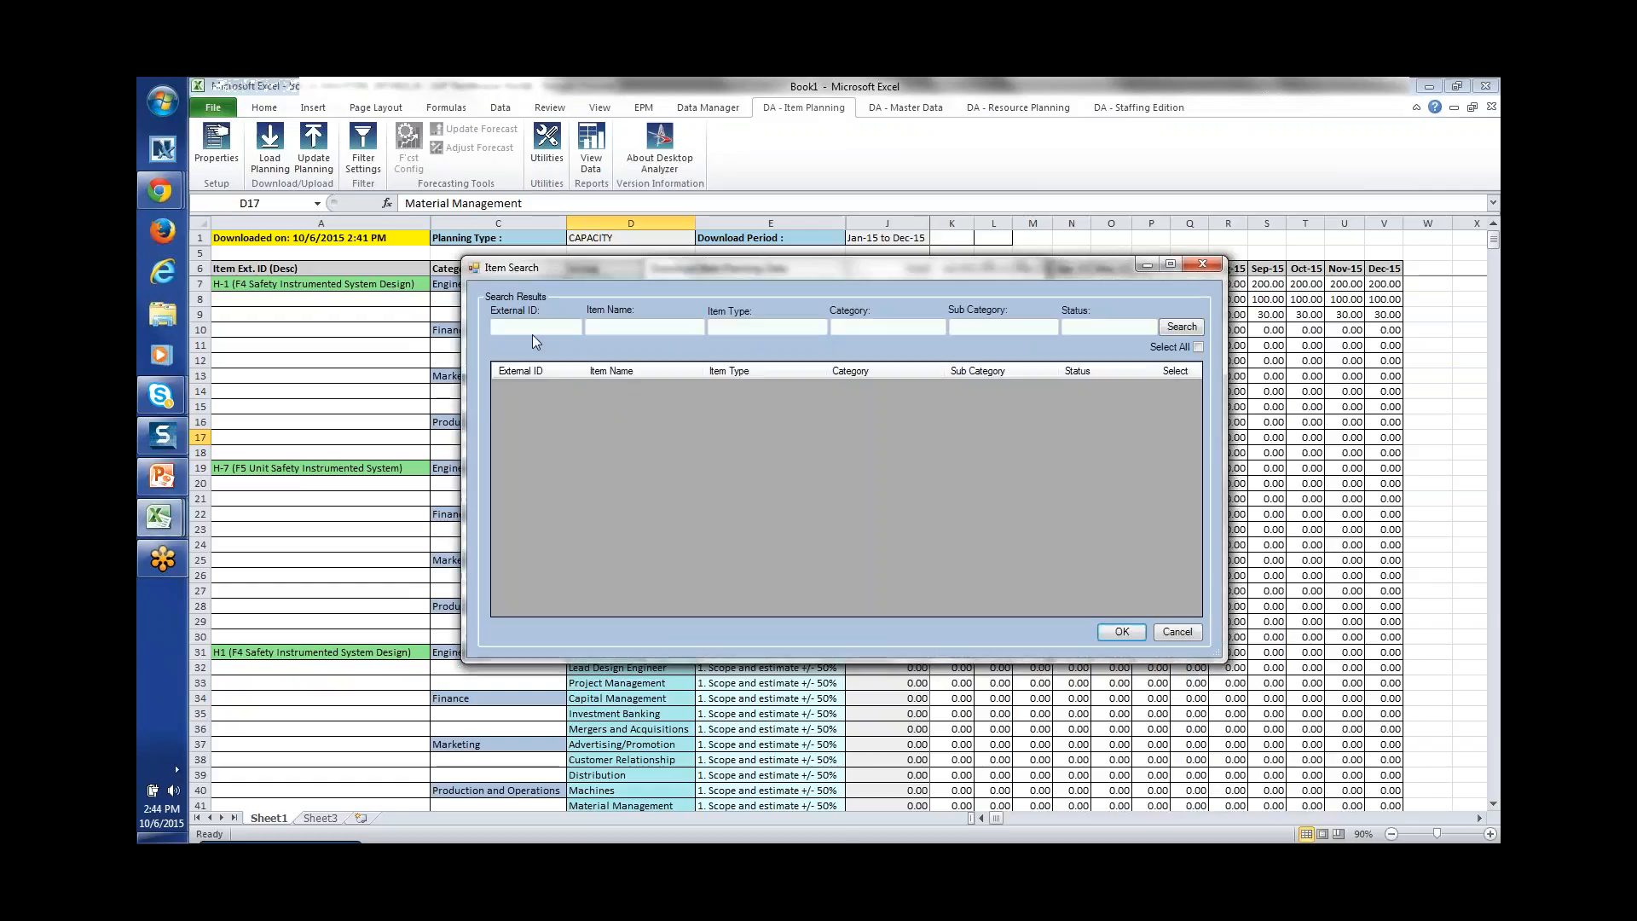
type("h*")
left_click(1182, 327)
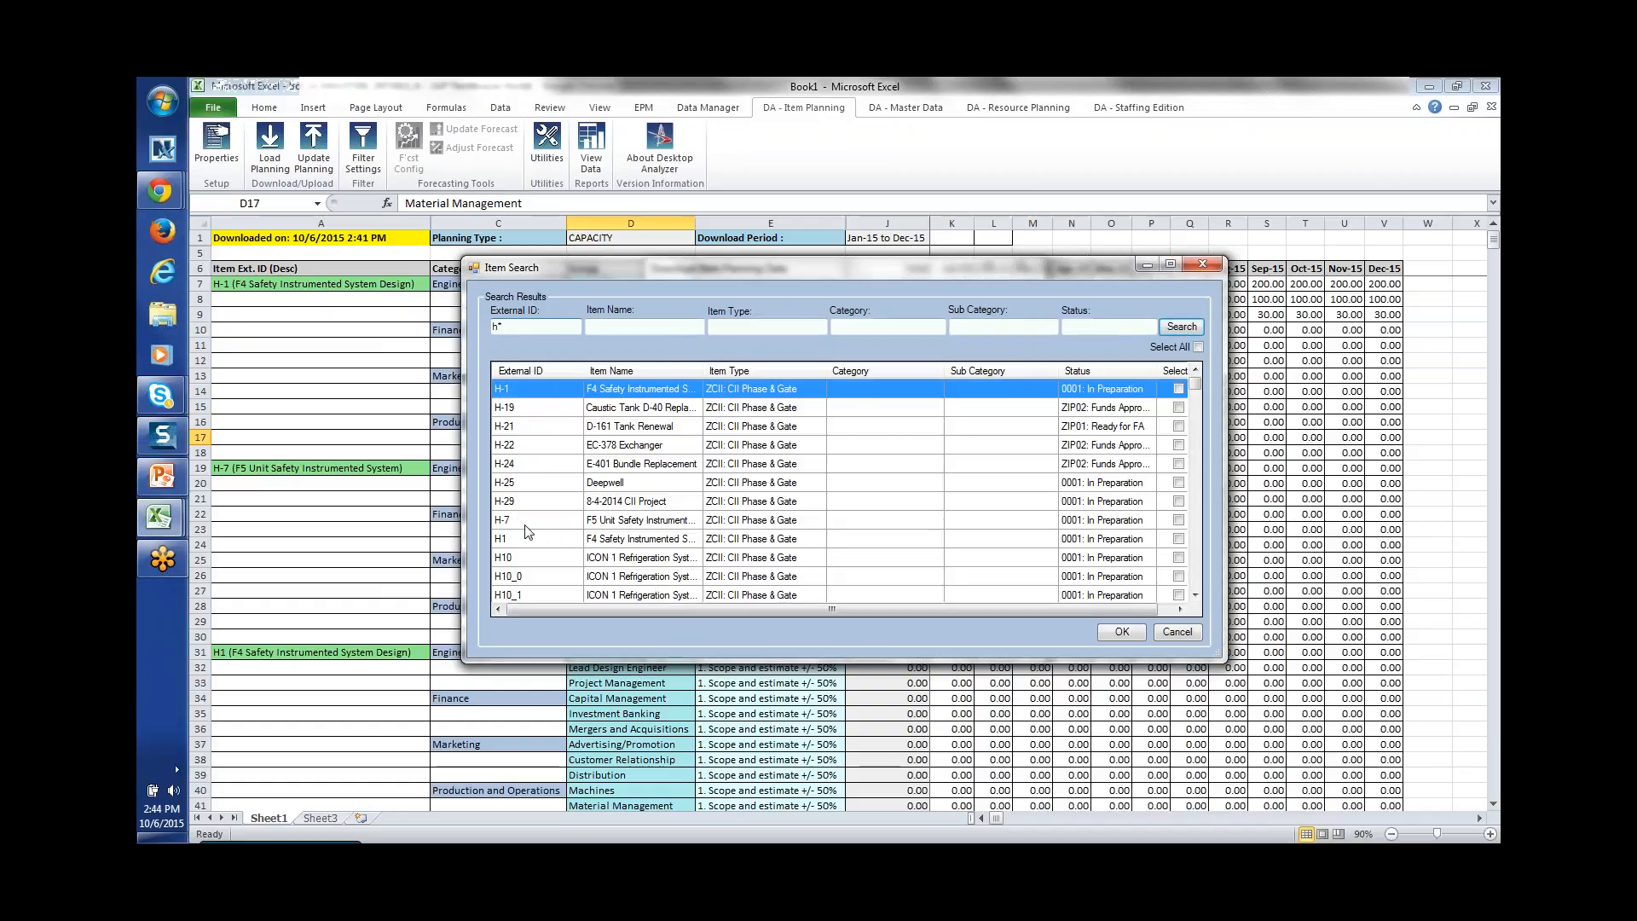
Step: Add item H10 to the download list and download the financial planning data
left_click(510, 561)
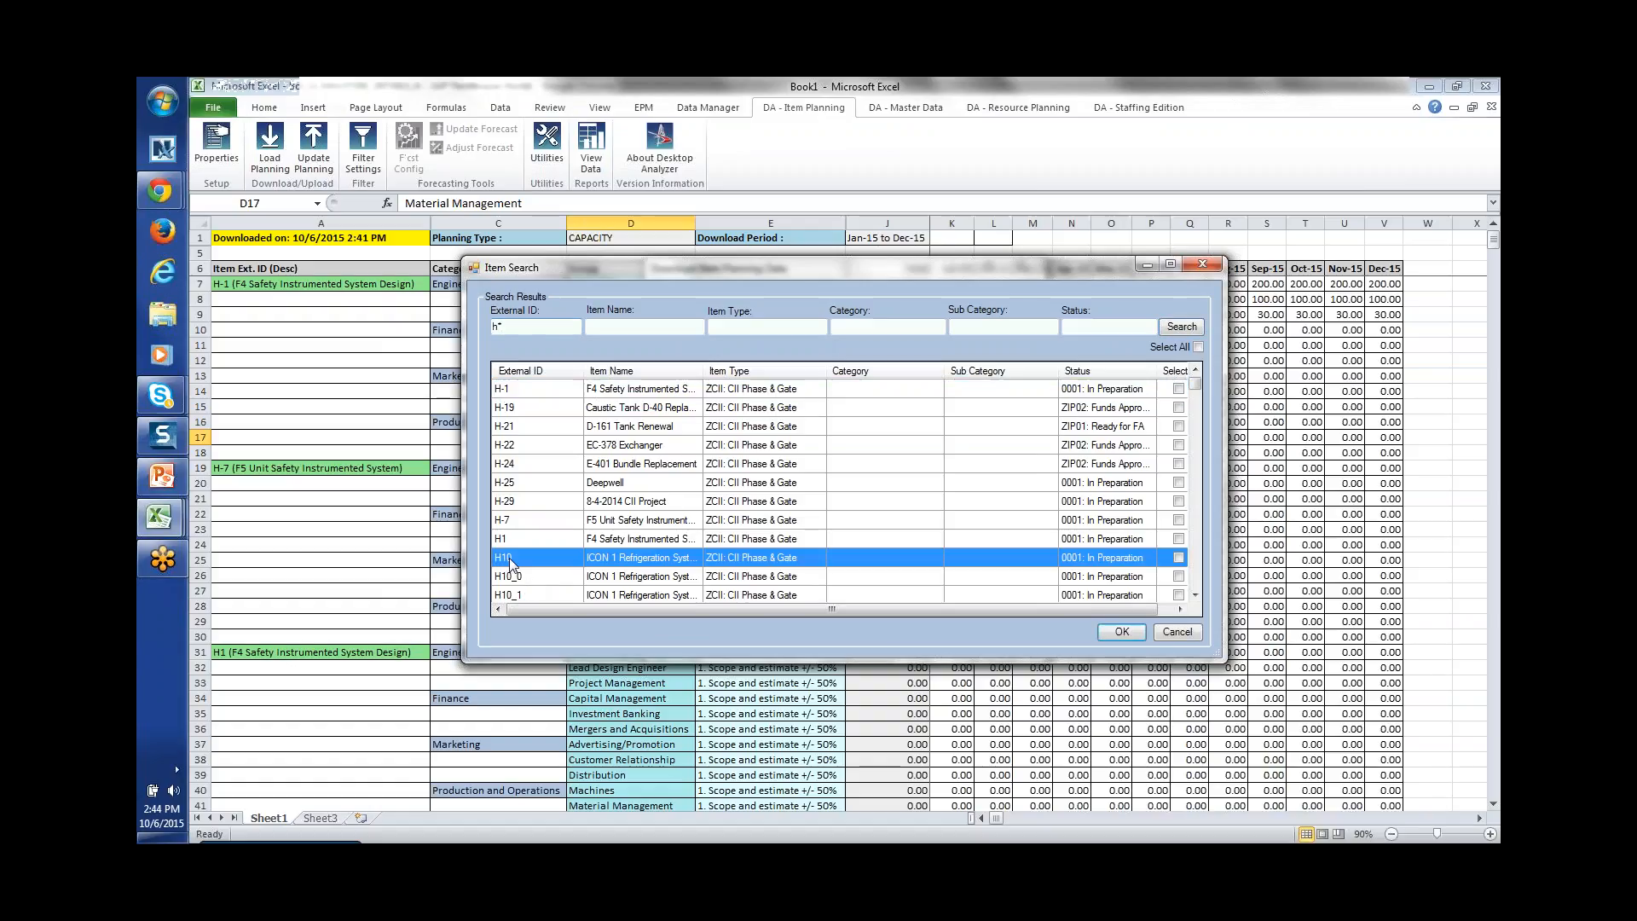
left_click(1179, 557)
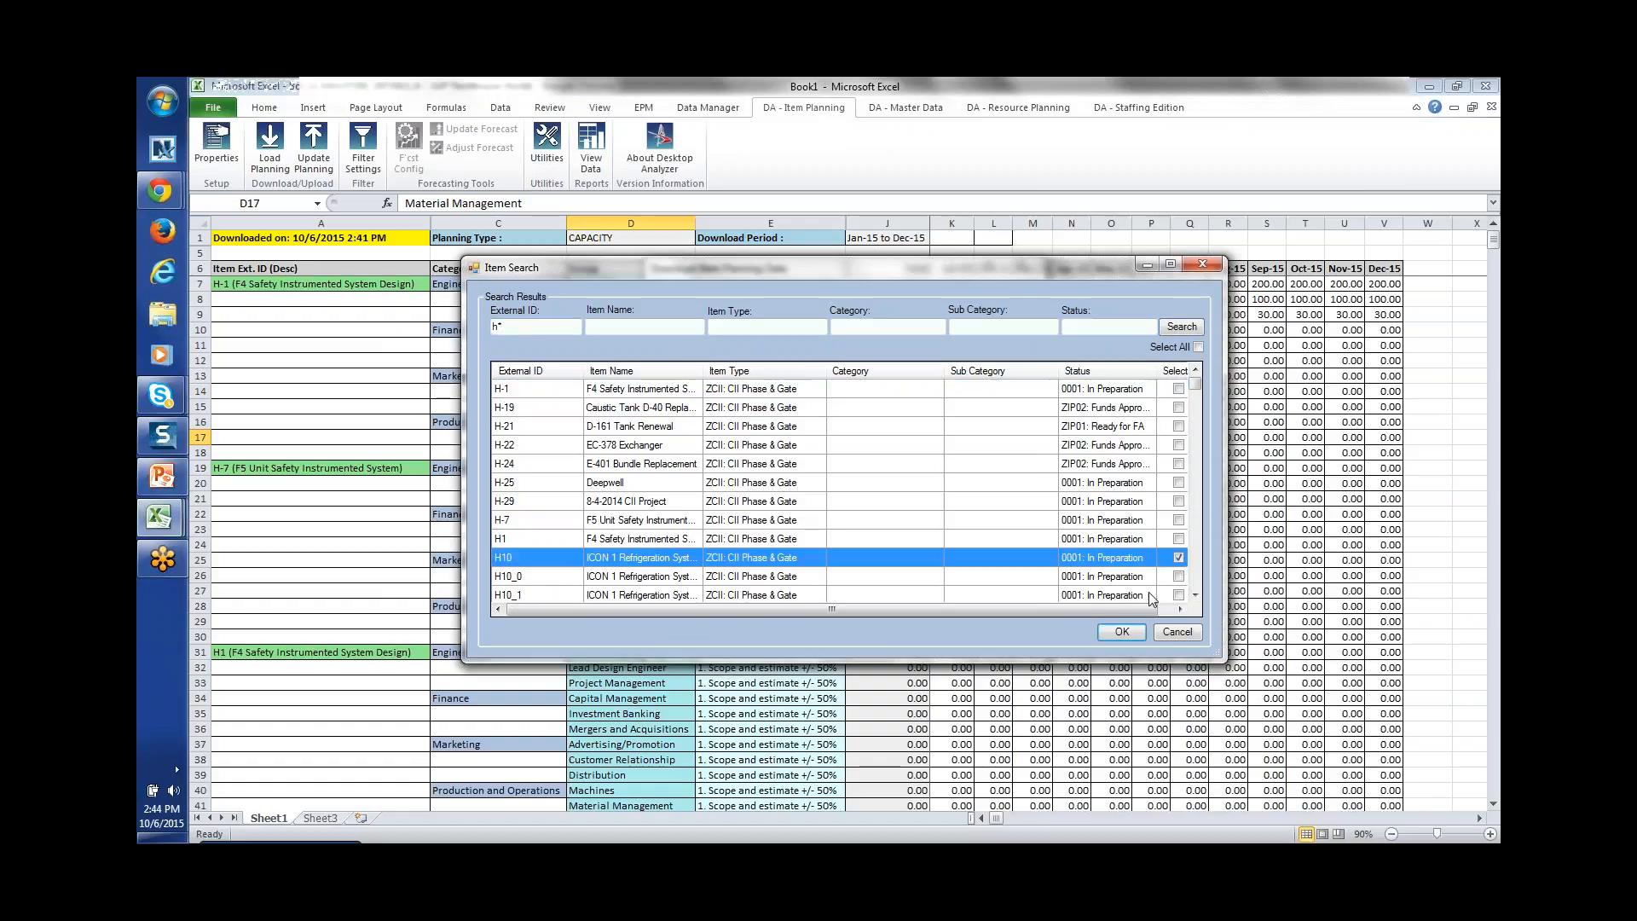
left_click(1123, 632)
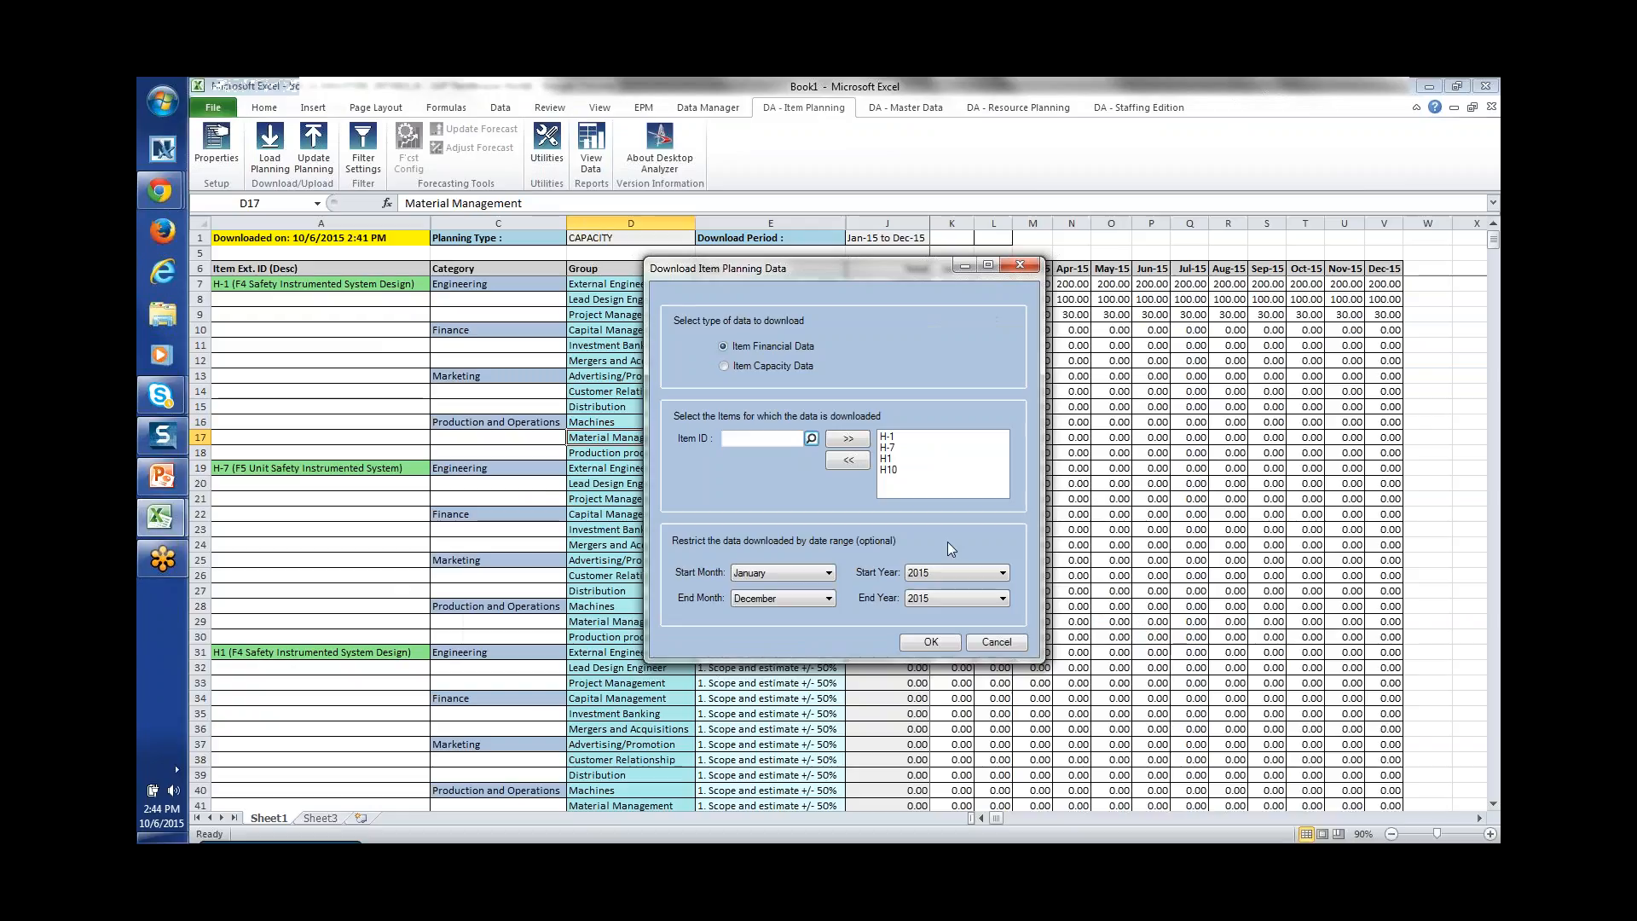
left_click(895, 470)
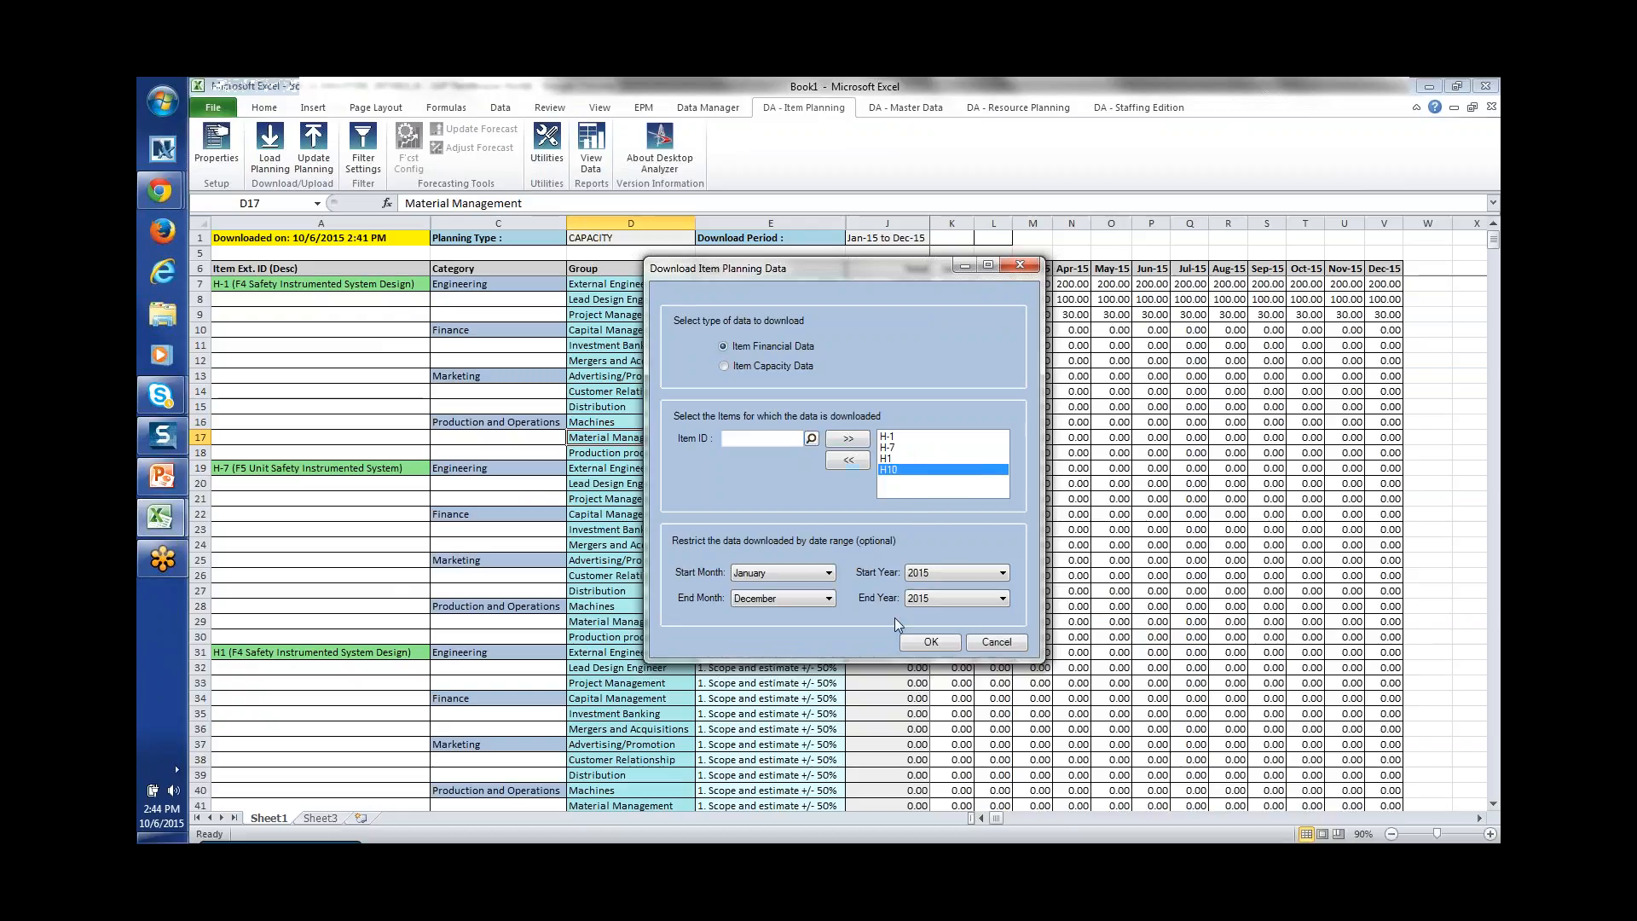
left_click(943, 642)
left_click(776, 367)
left_click(765, 346)
left_click(933, 642)
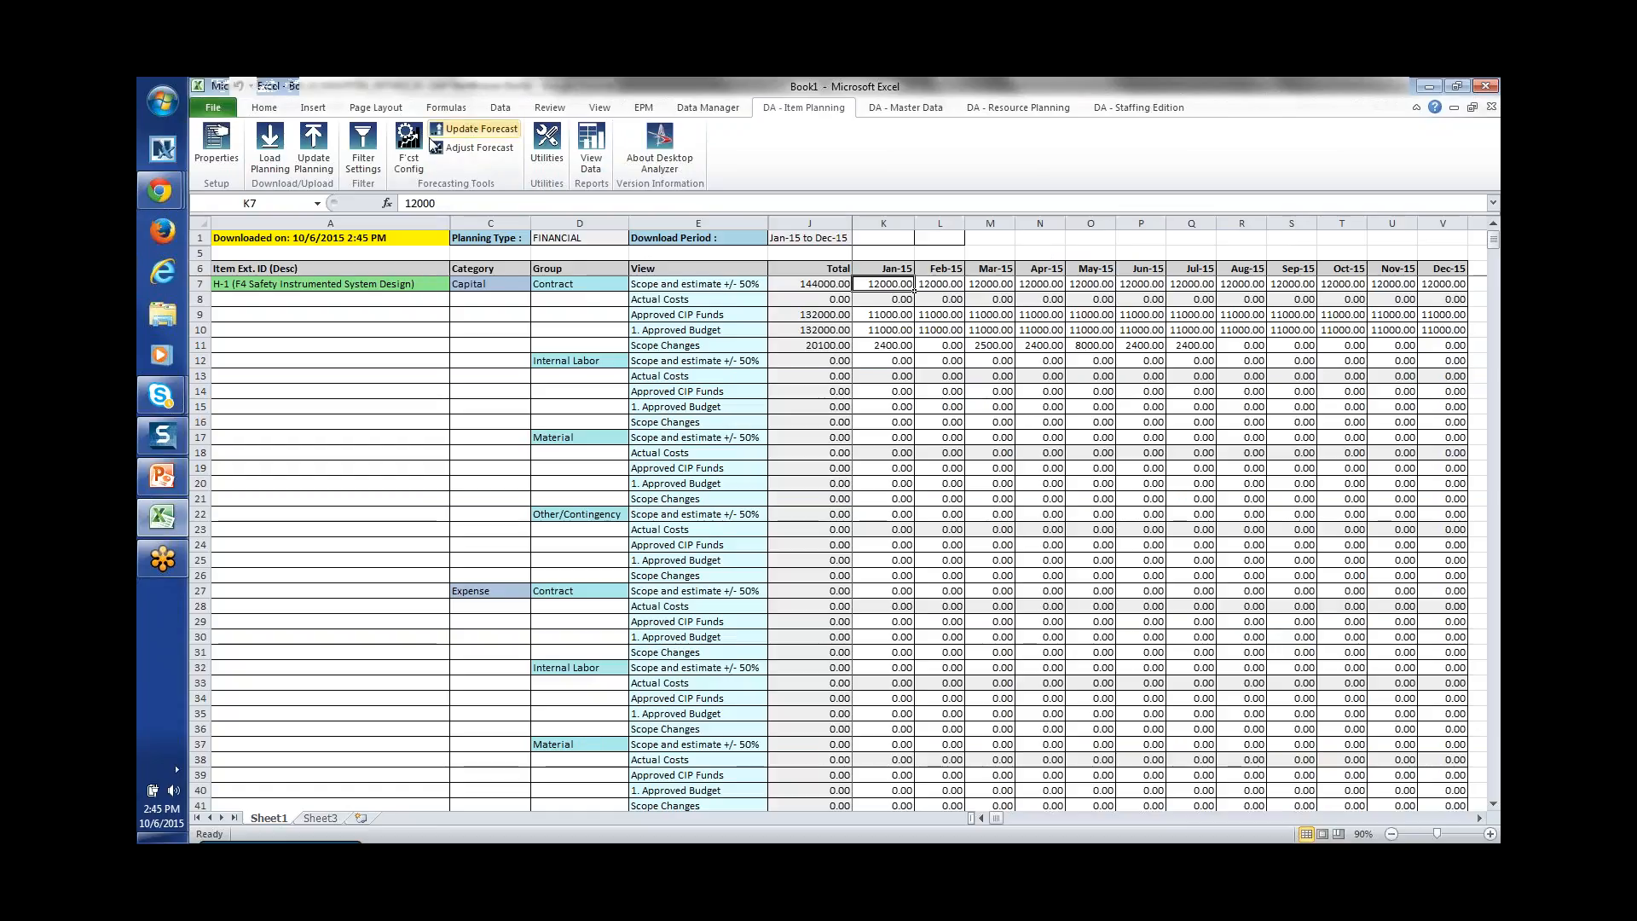
Step: Review the Contract, Internal Labor and Material groups and the Capital and Expense categories
left_click(366, 160)
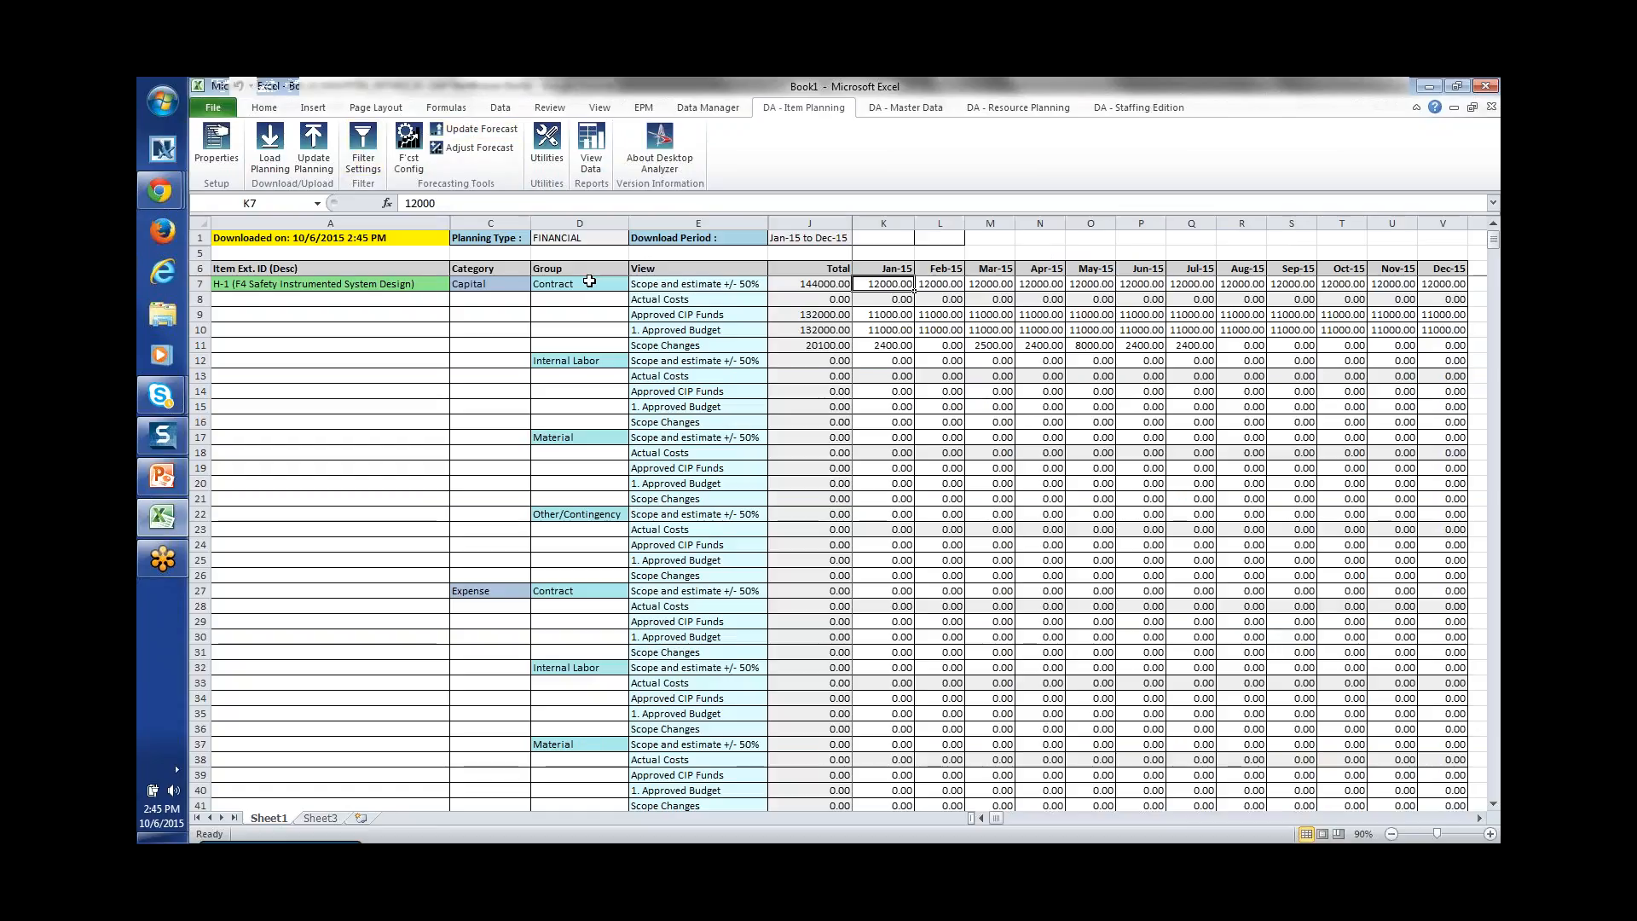
left_click(589, 284)
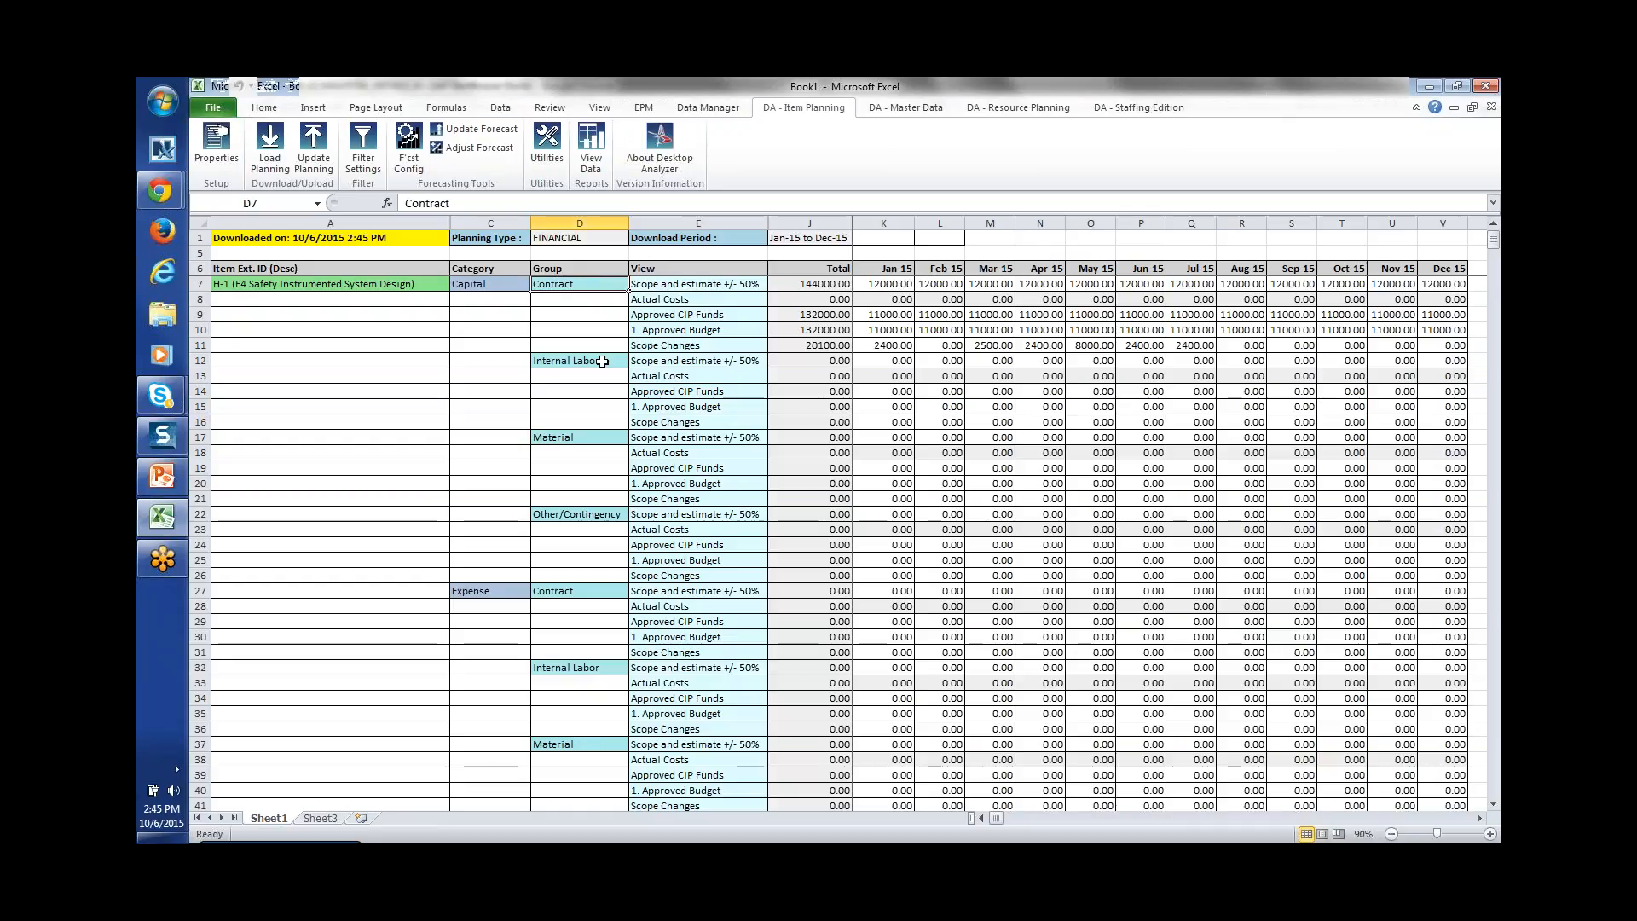
left_click(602, 362)
left_click(598, 438)
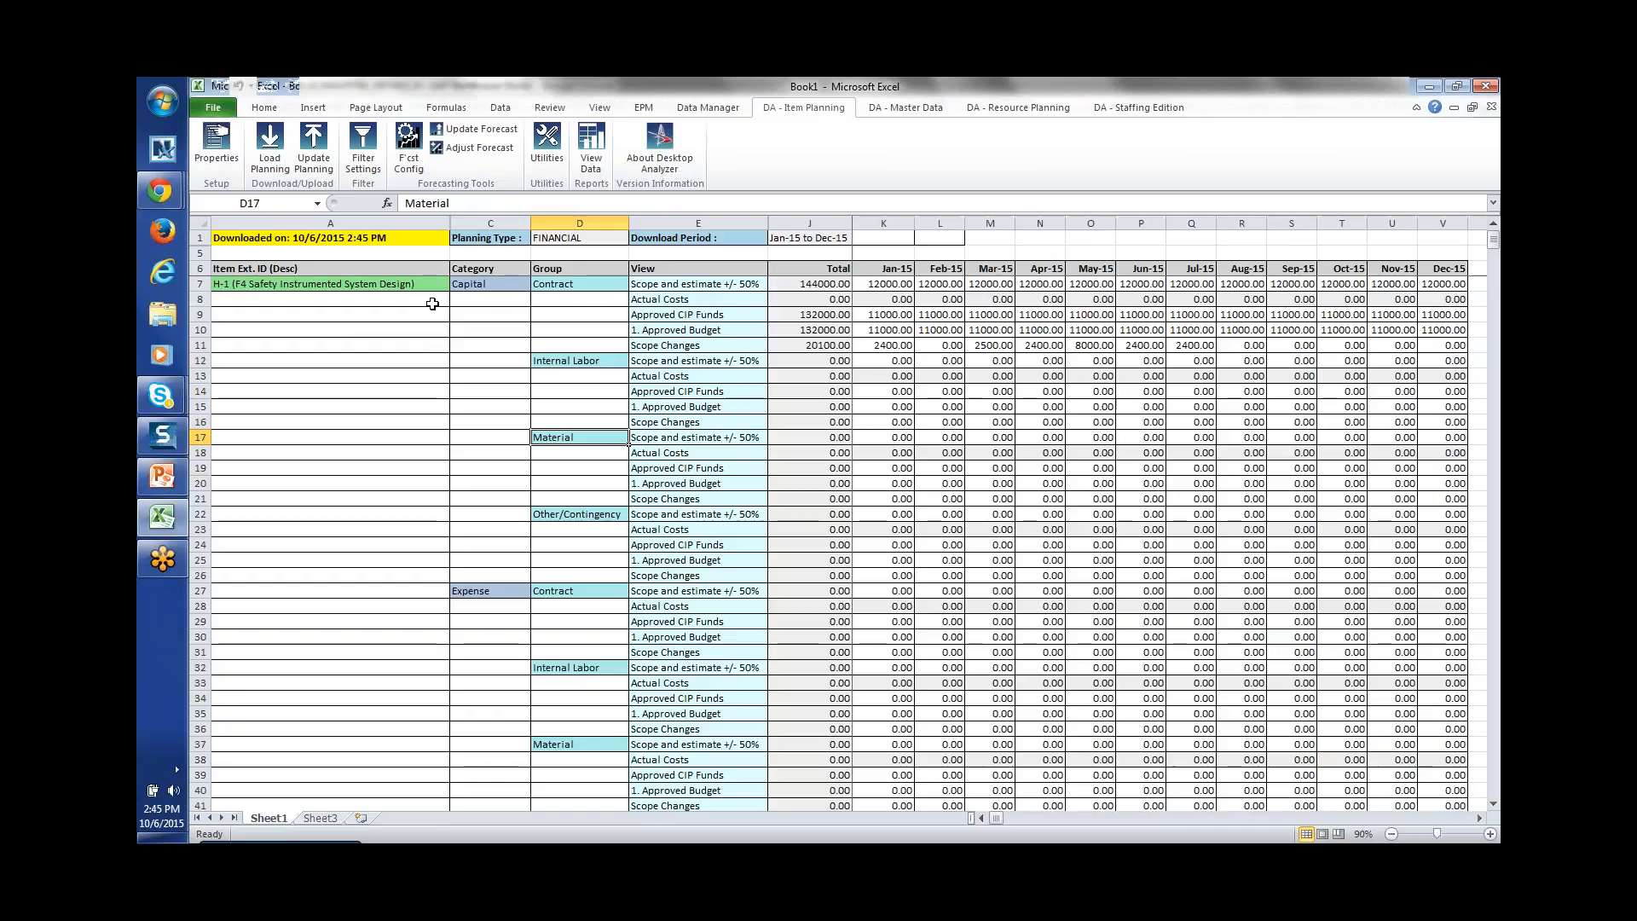
left_click_drag(466, 283, 498, 529)
left_click(500, 590)
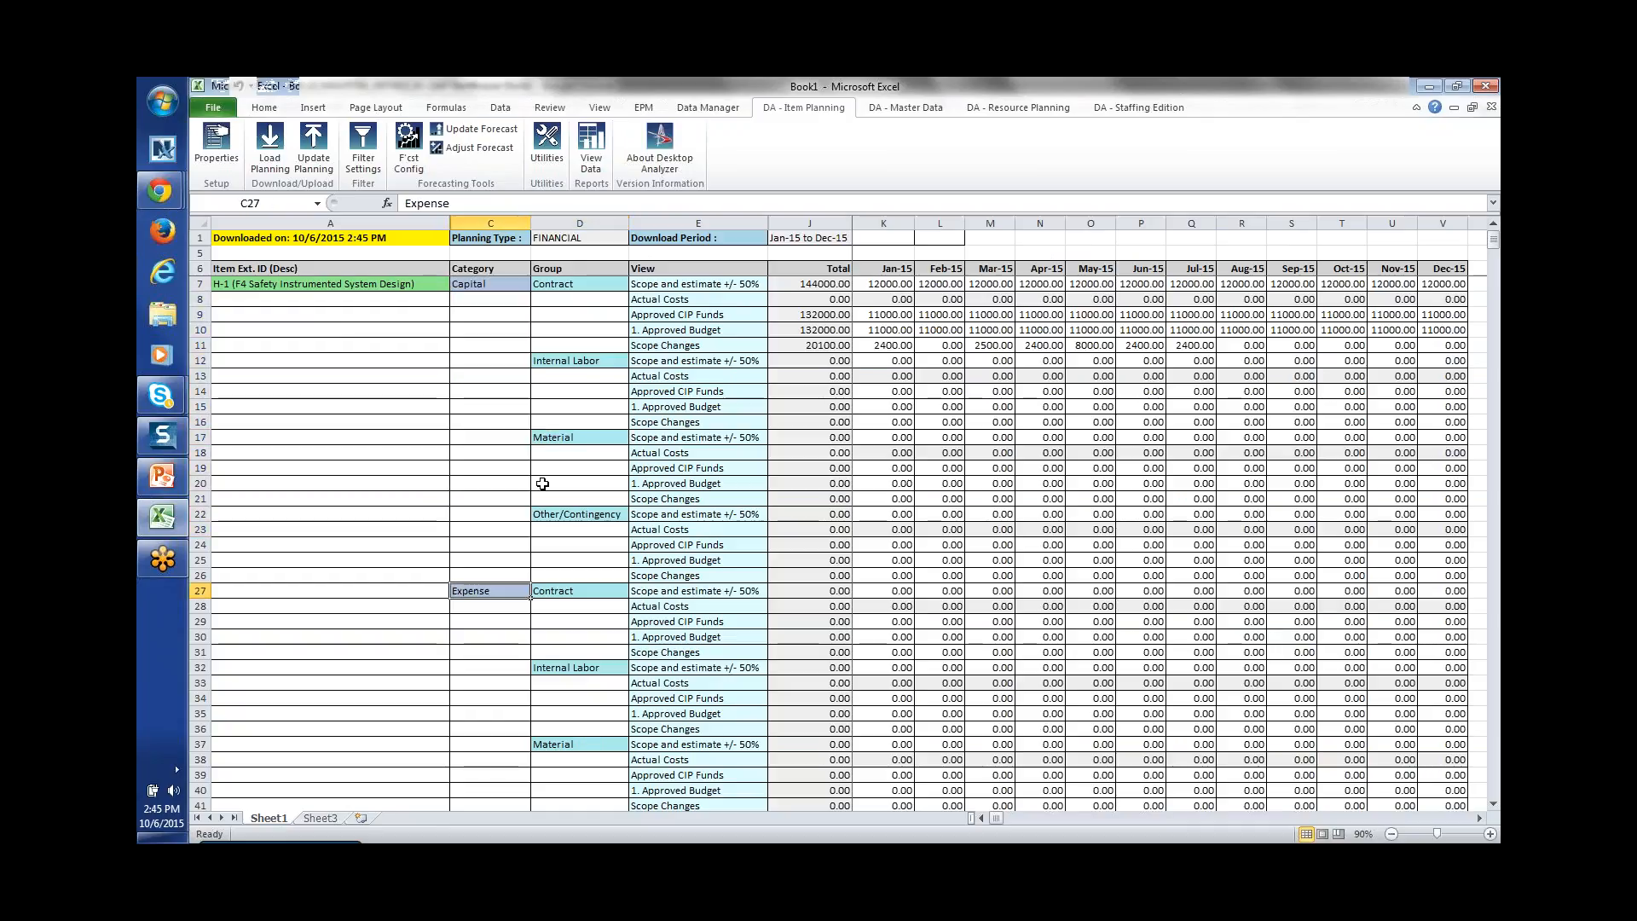
left_click(652, 284)
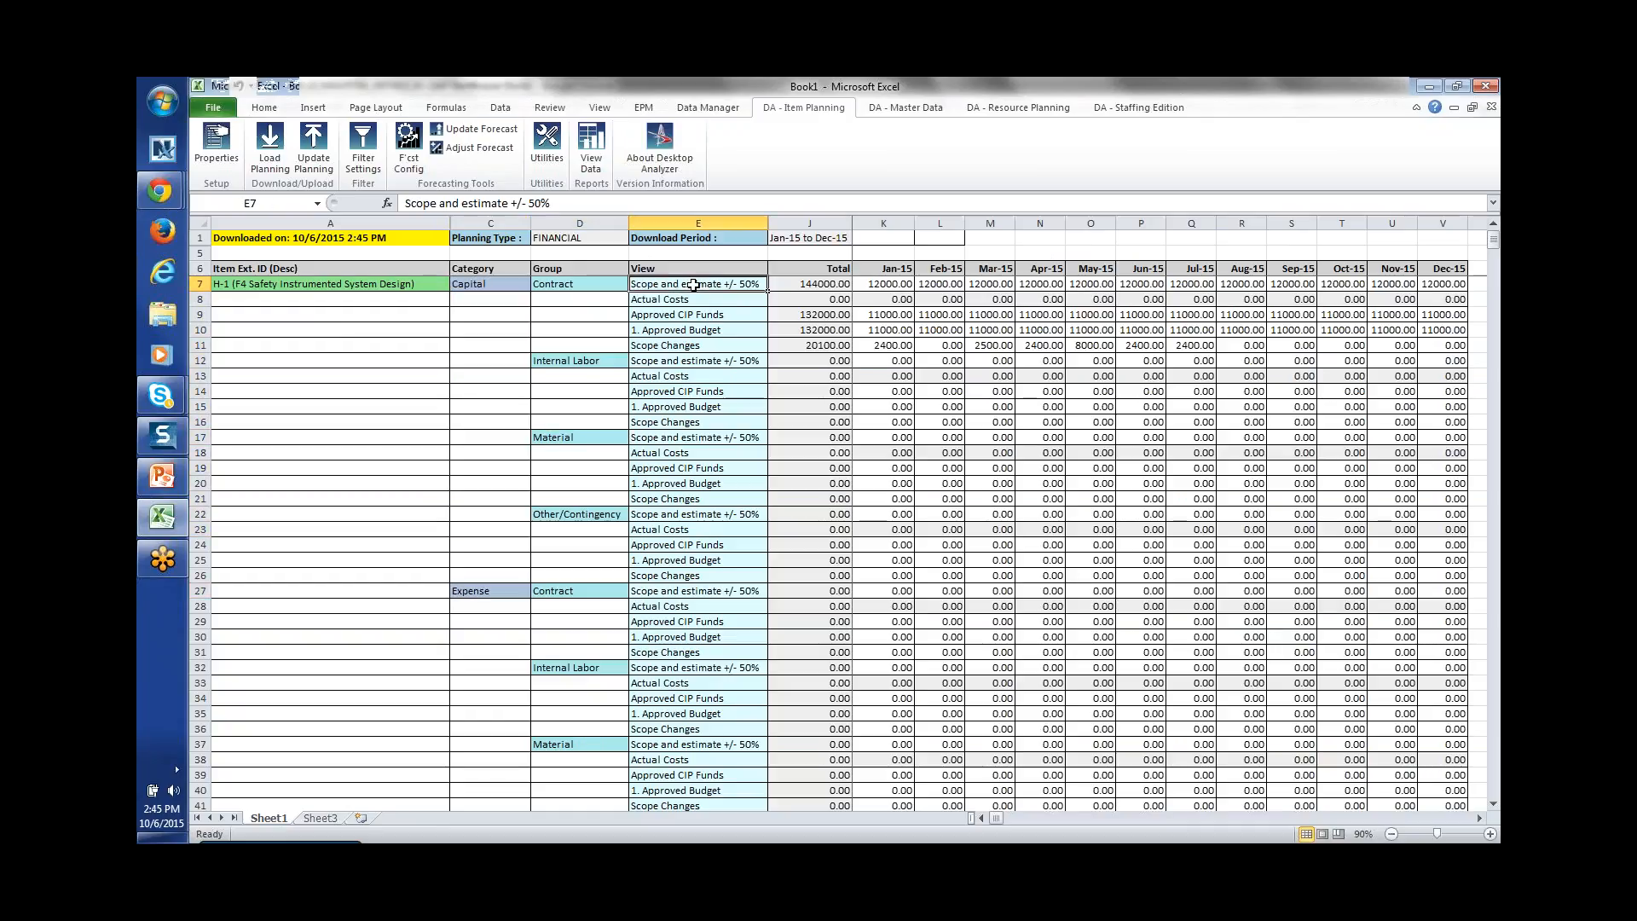
Step: Filter the sheet to only the Scope and estimate +/- 50% view, then go to the Info page
left_click(364, 147)
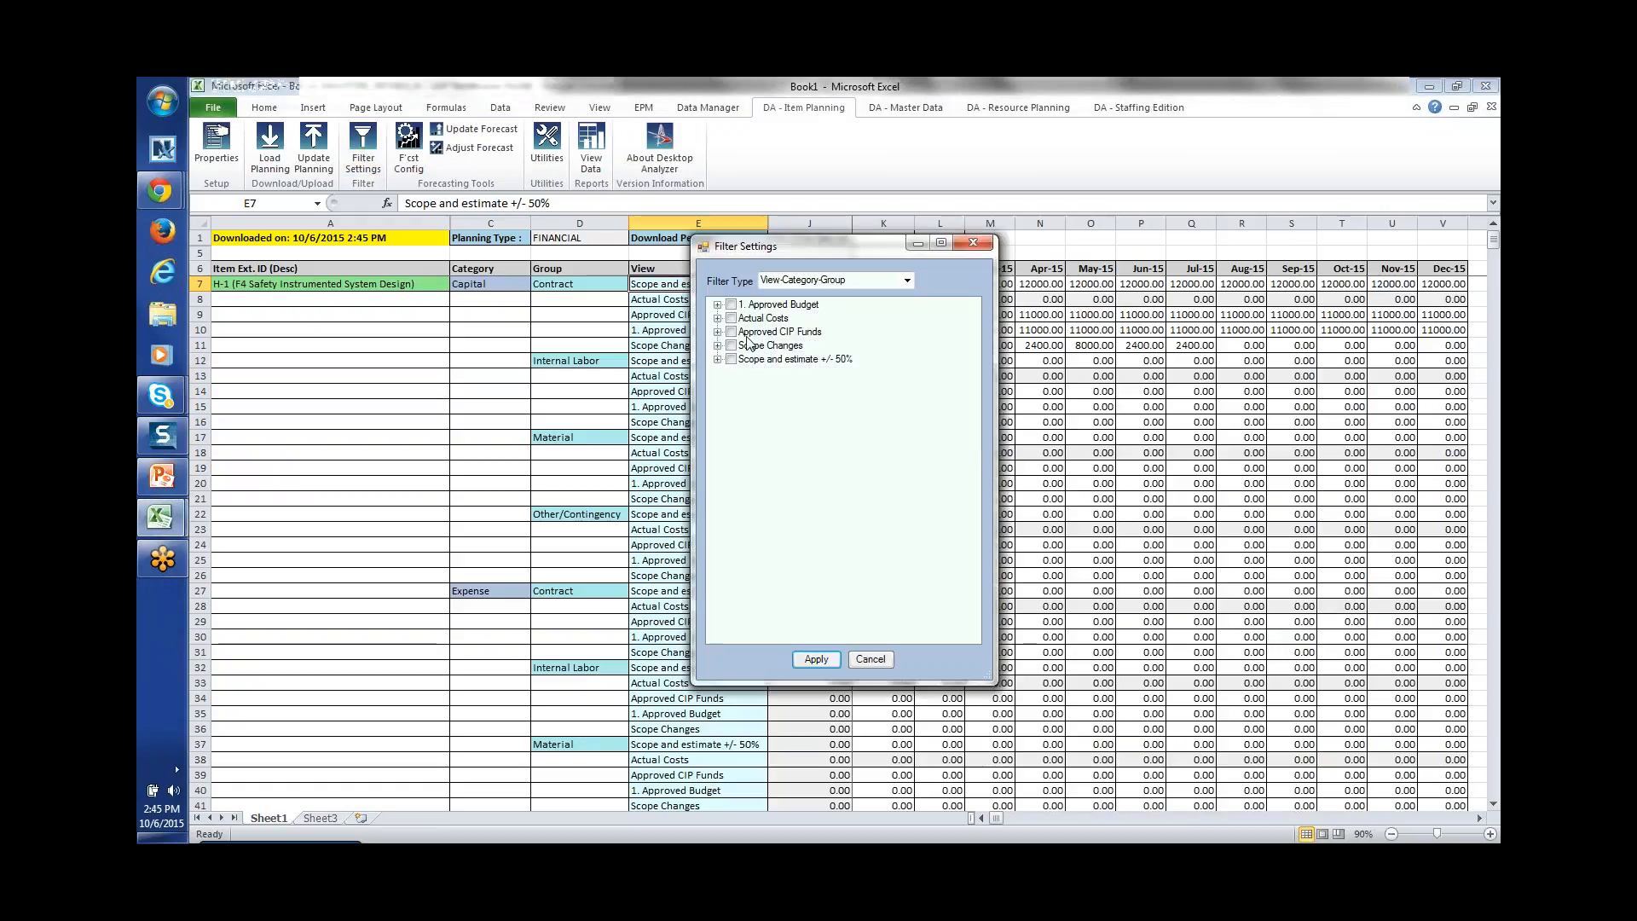
left_click(735, 362)
left_click(732, 360)
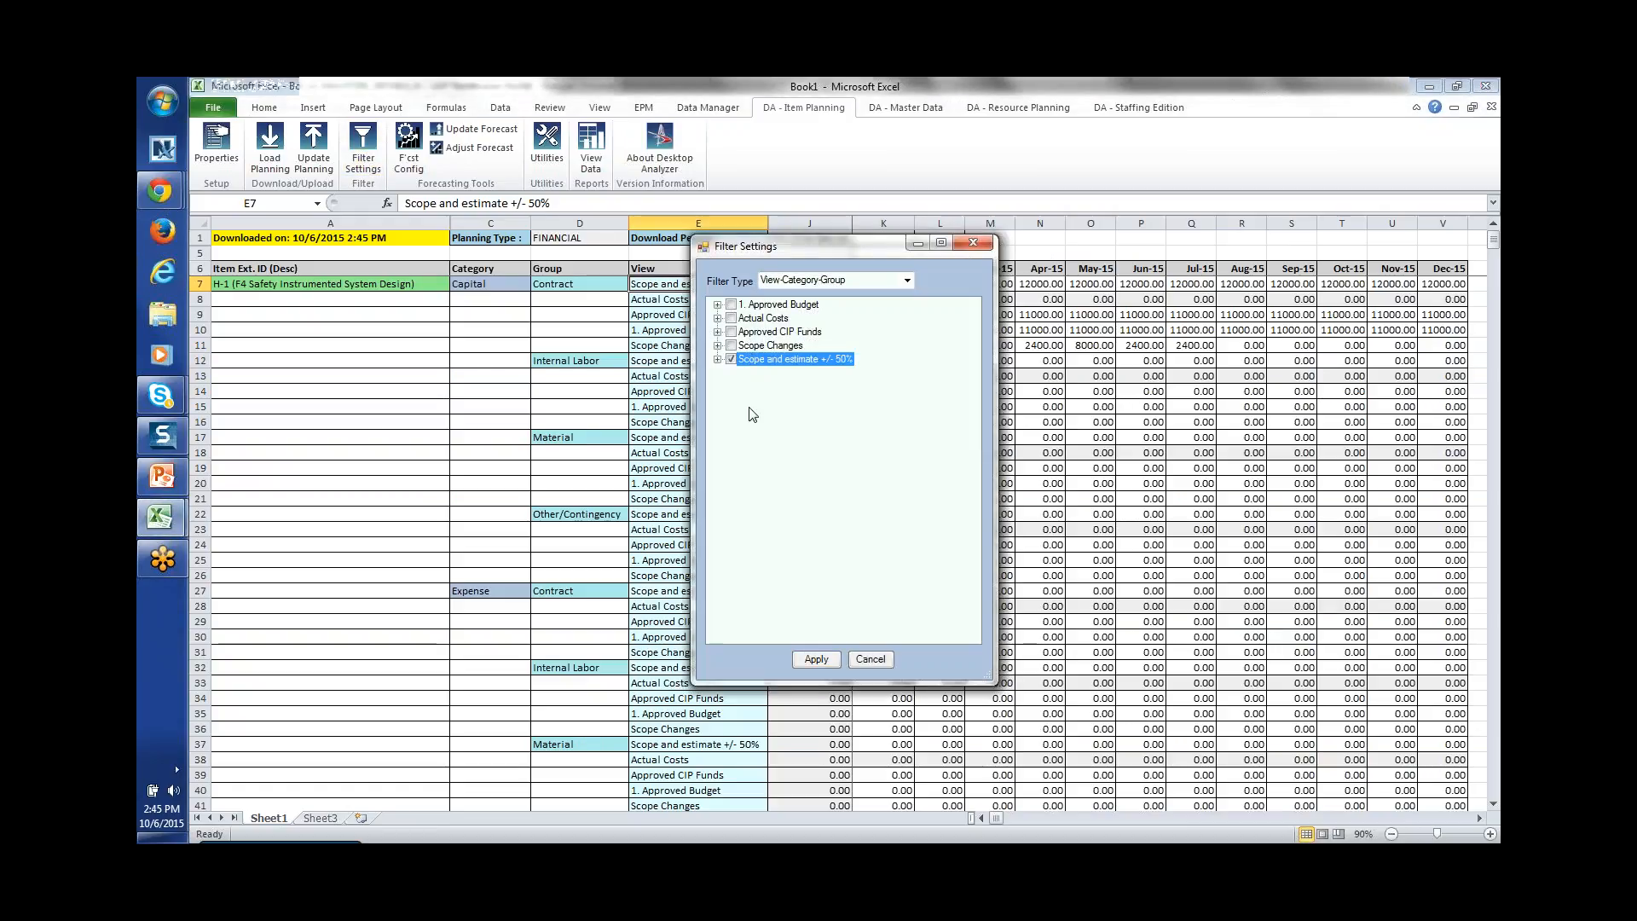
left_click(831, 659)
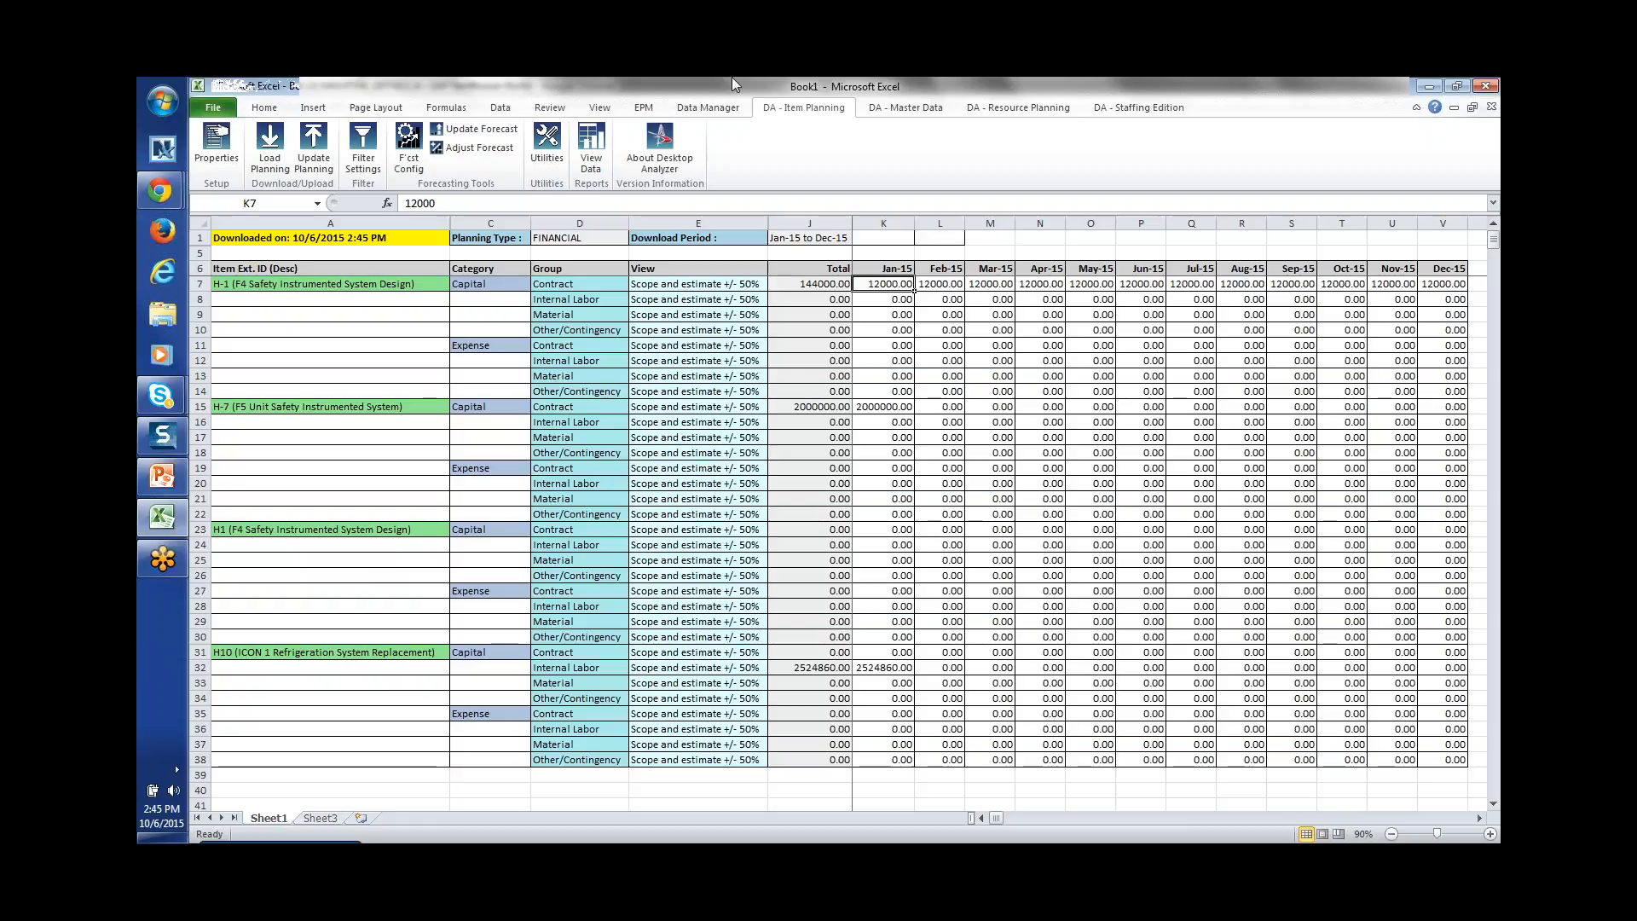
left_click(213, 109)
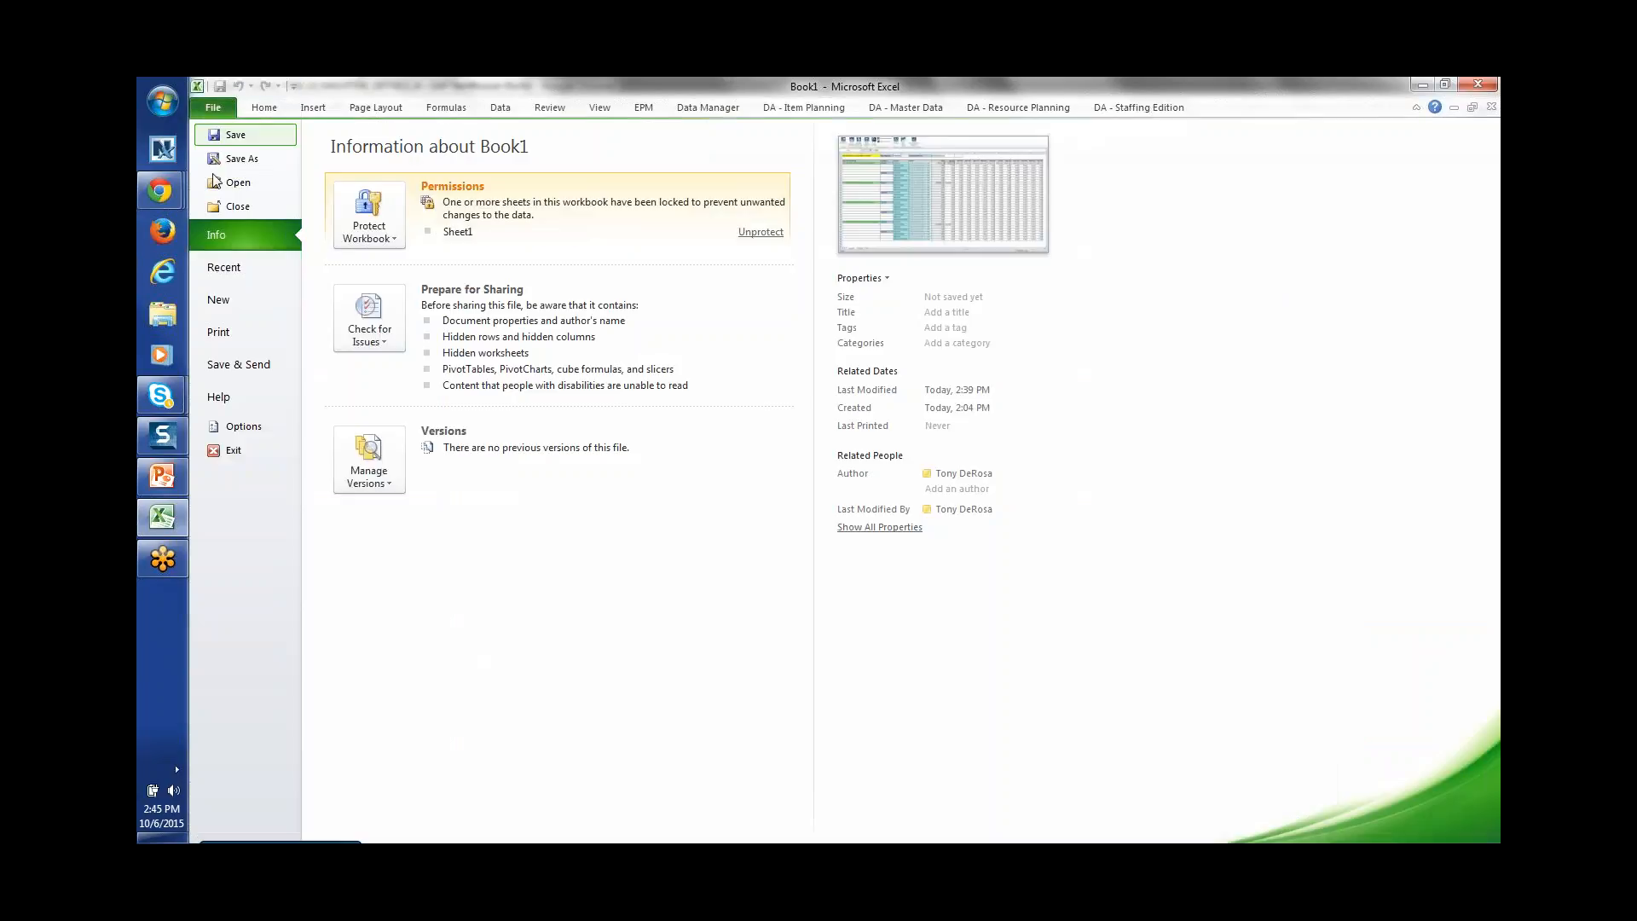
Step: Create a blank workbook and start a DA - Resource Planning Load Planning download, logging in with the username
left_click(244, 305)
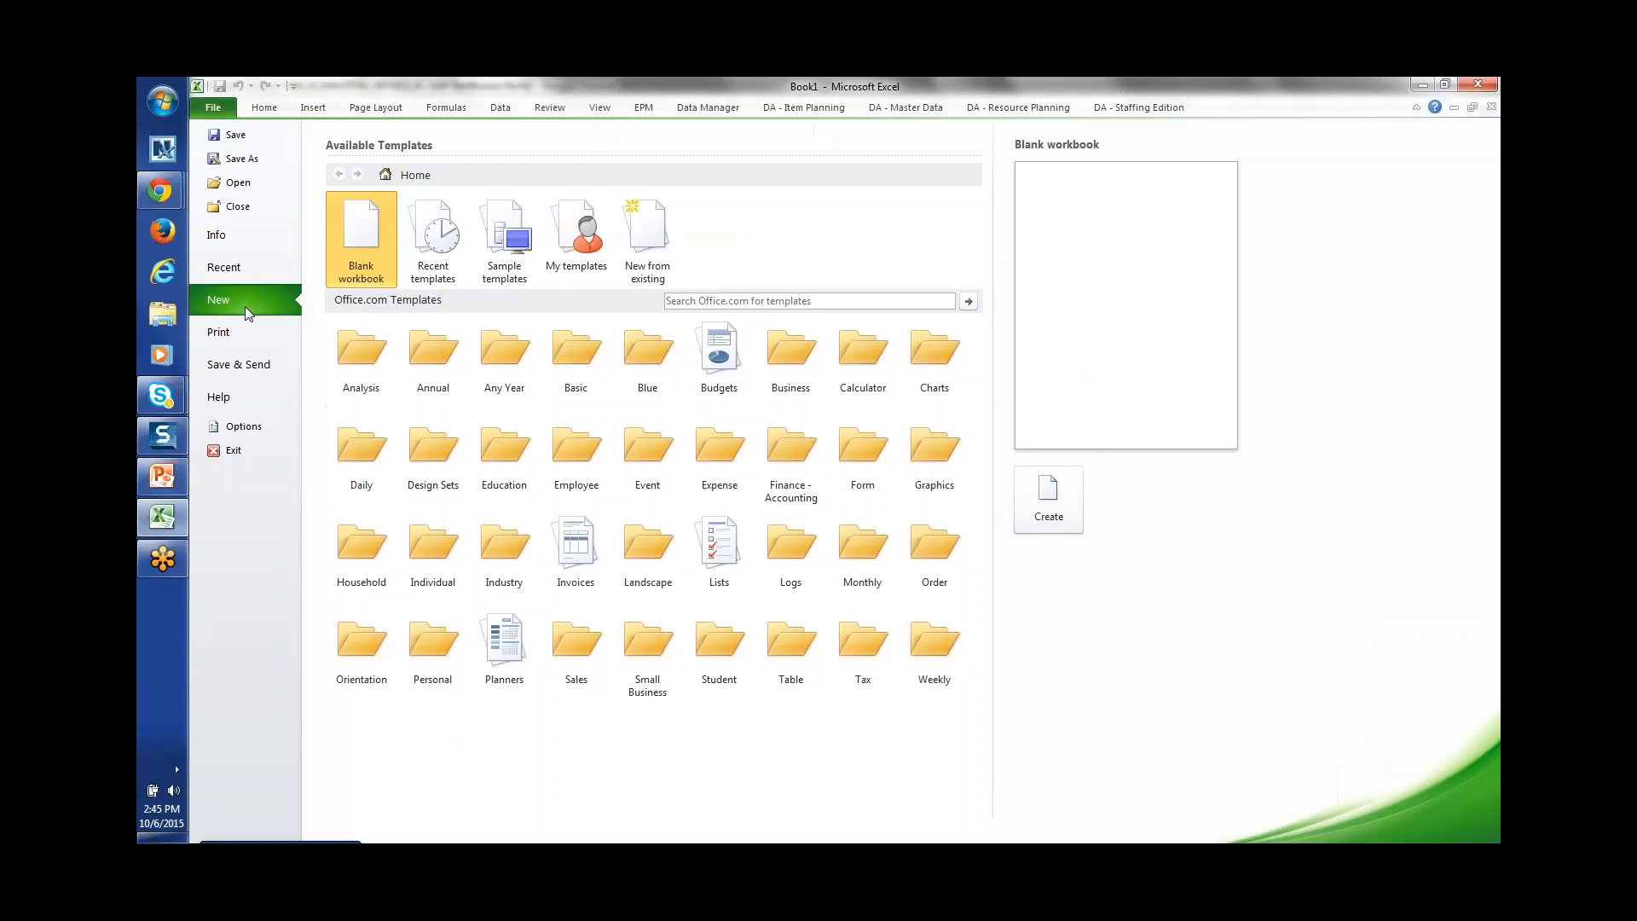
double_click(370, 258)
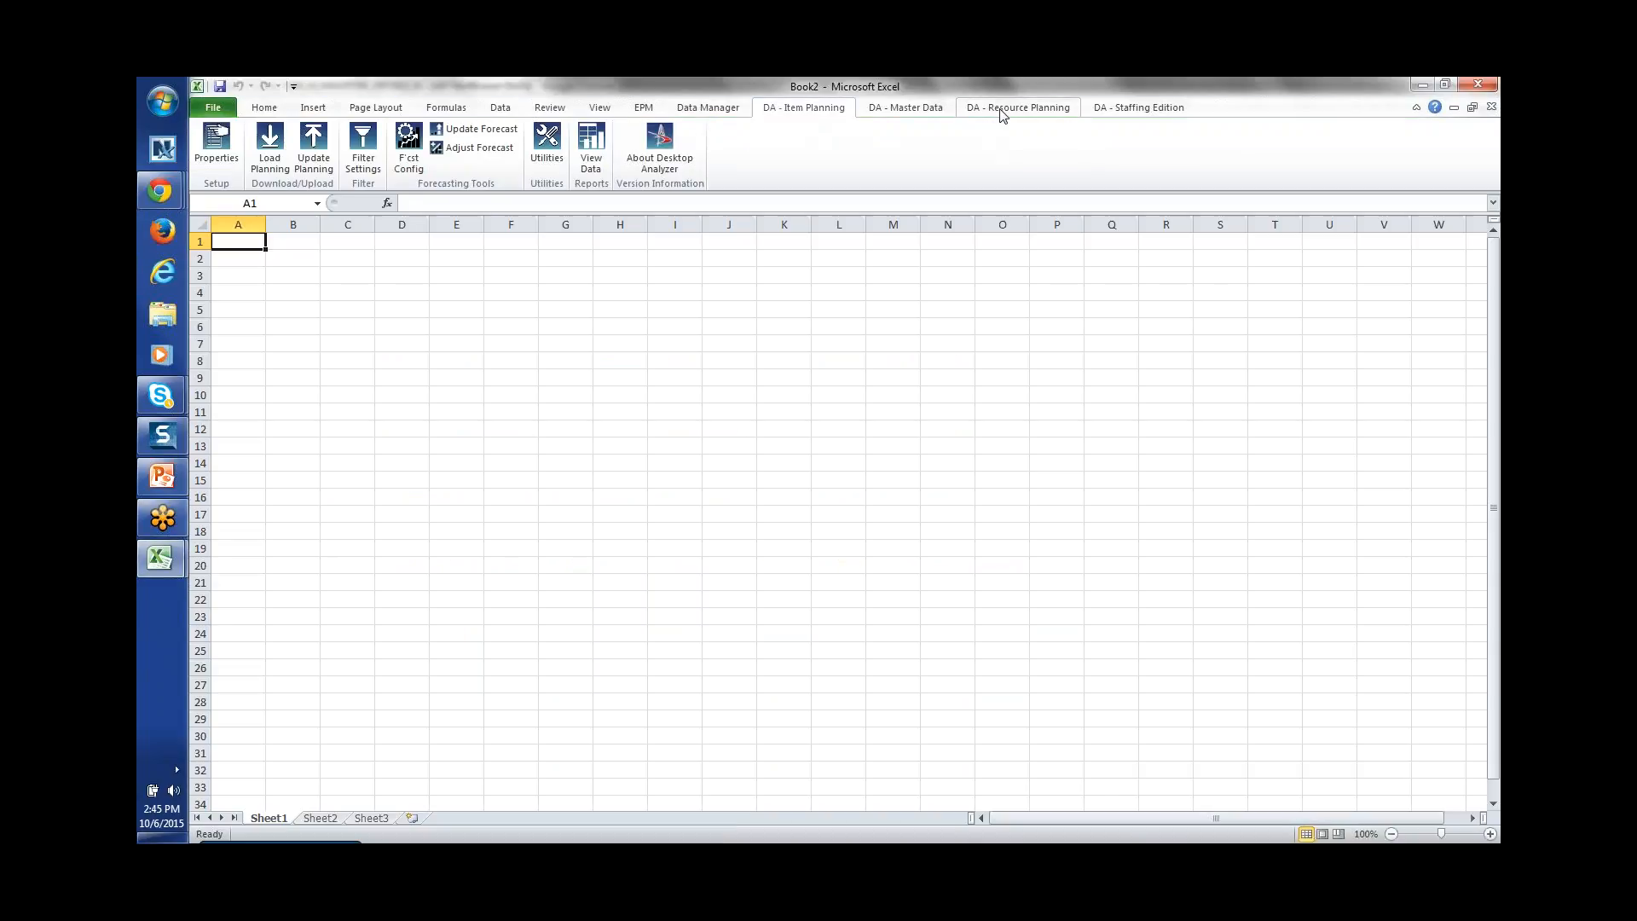
left_click(1002, 110)
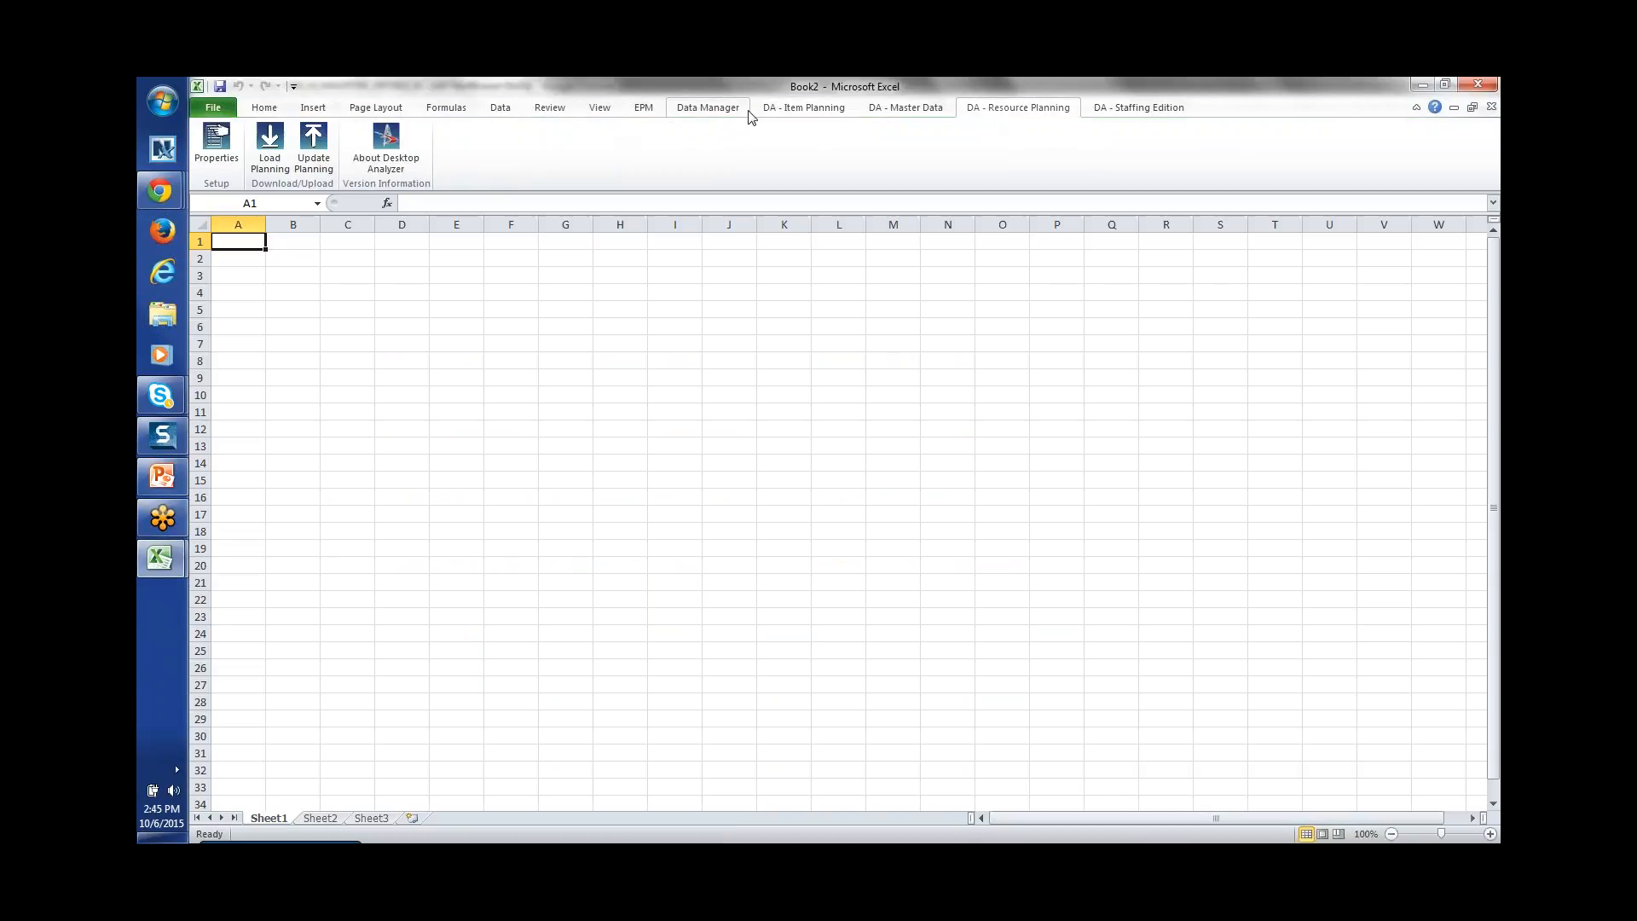
left_click(270, 152)
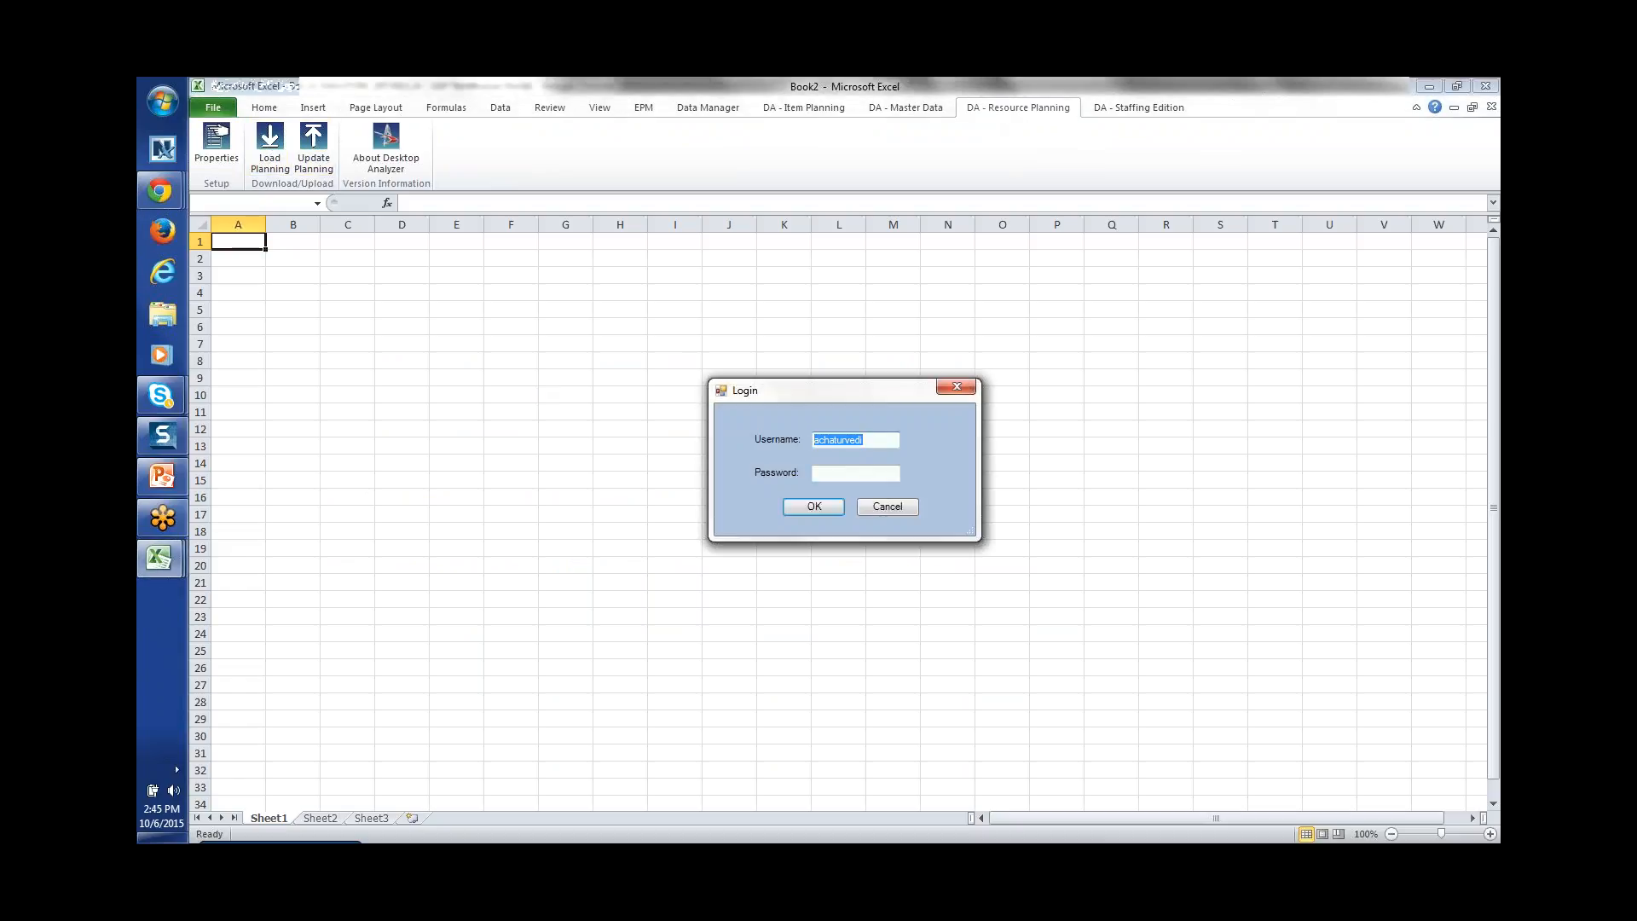
key("Return")
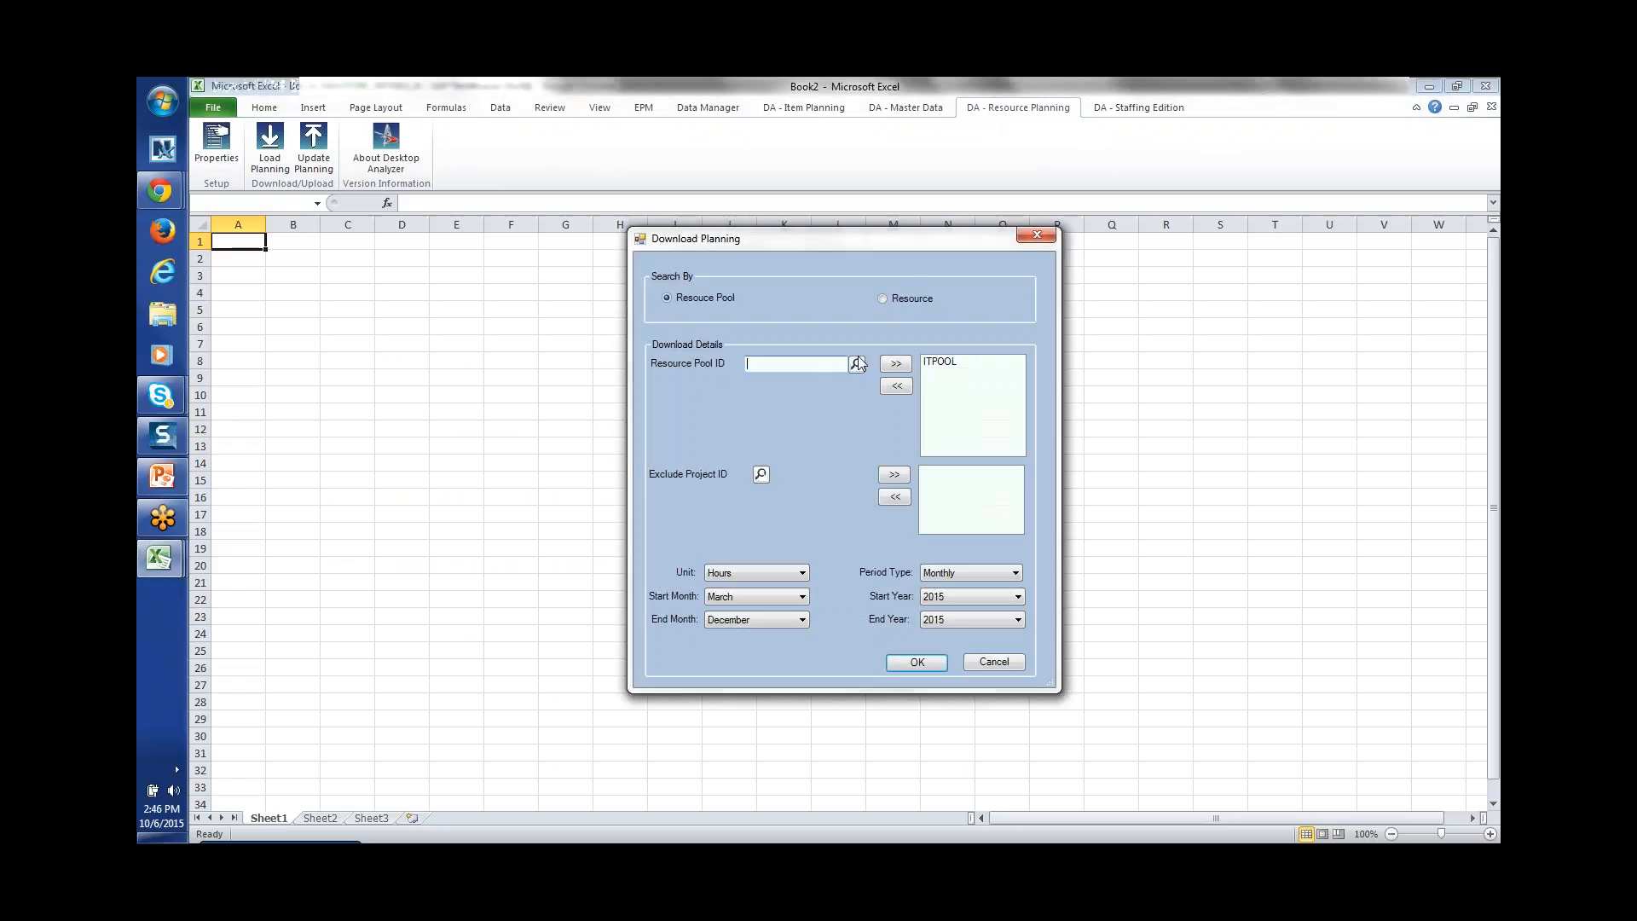
Step: Download ITPOOL planning in Hours for March–December 2015, then select the Project #4 (P66) row
left_click(938, 362)
left_click(857, 365)
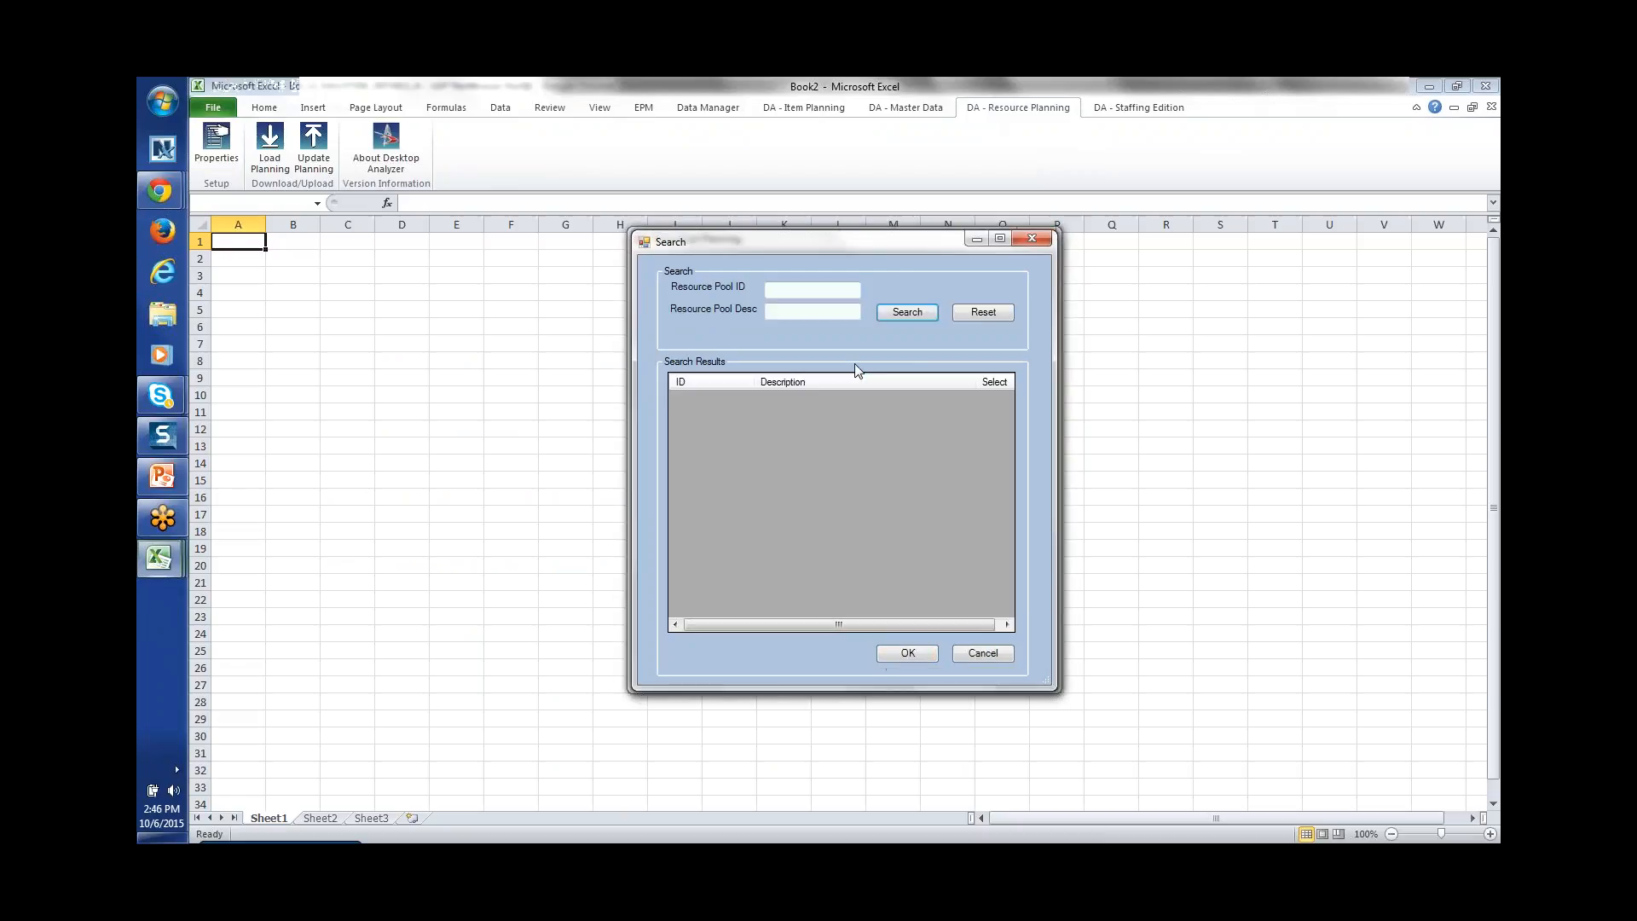
left_click(907, 312)
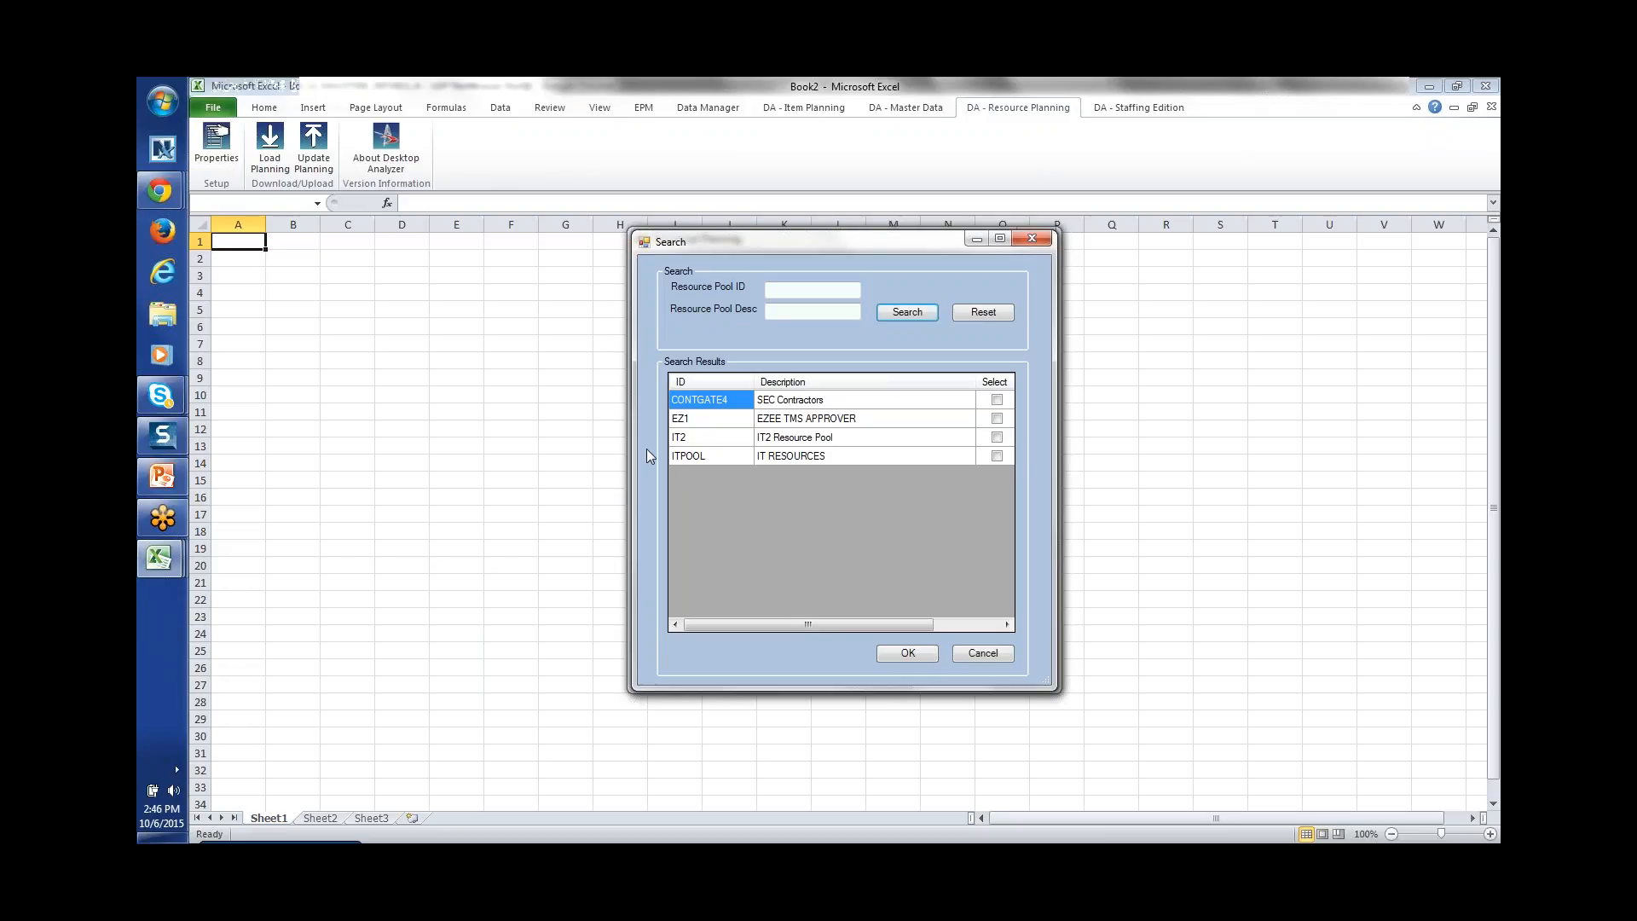
left_click(996, 649)
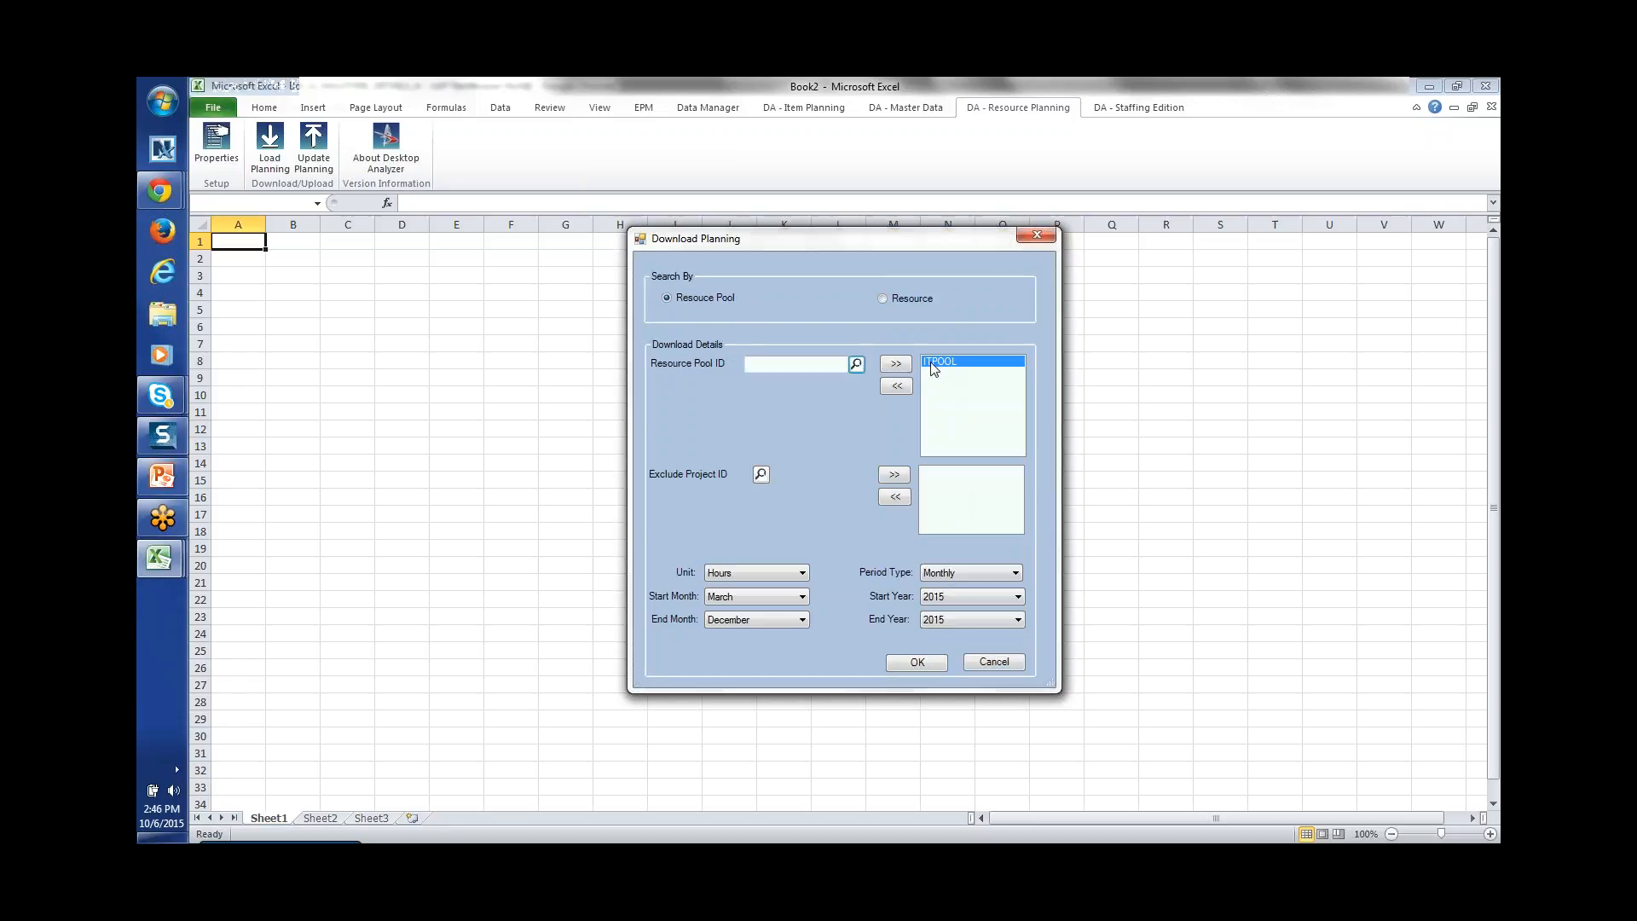
left_click(802, 573)
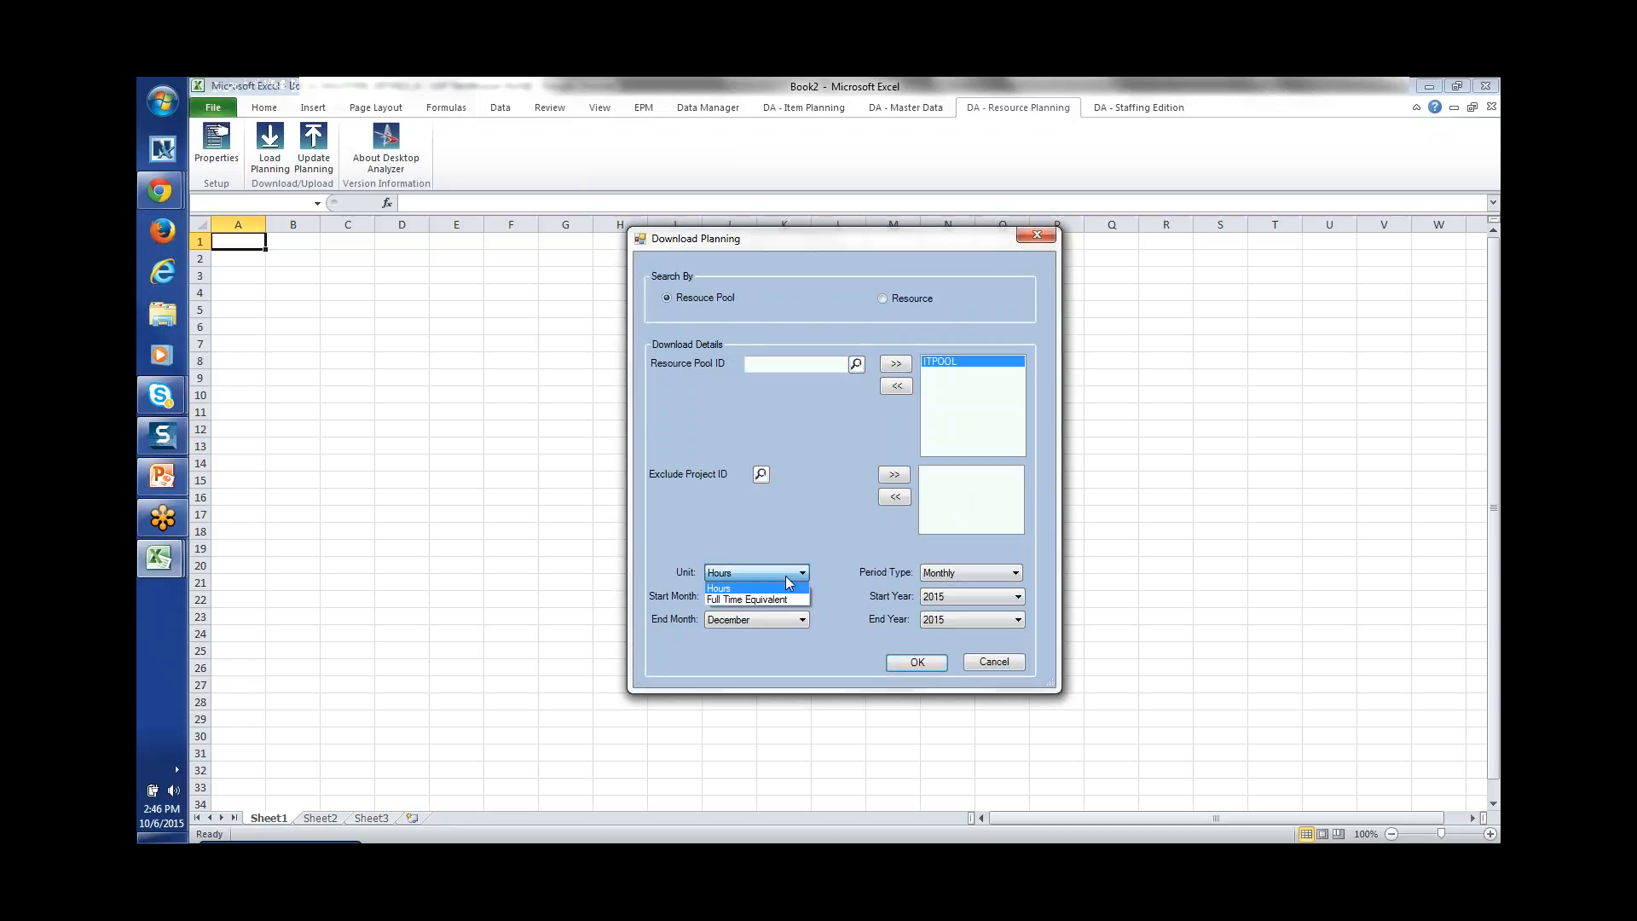
left_click(753, 583)
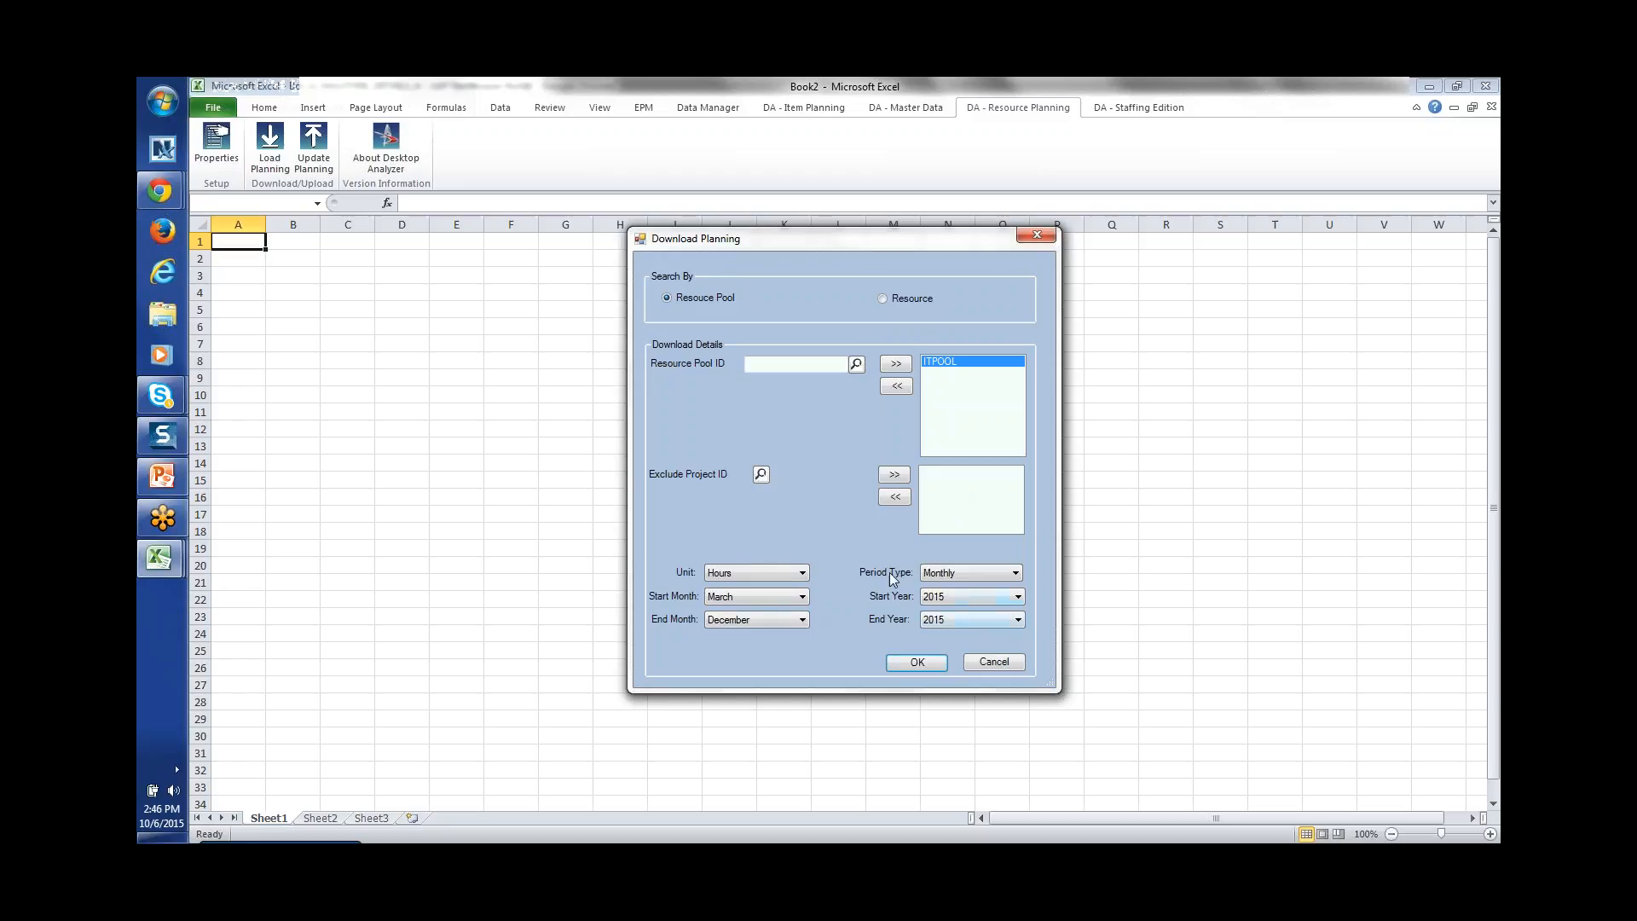
left_click(996, 618)
left_click(867, 553)
left_click(918, 663)
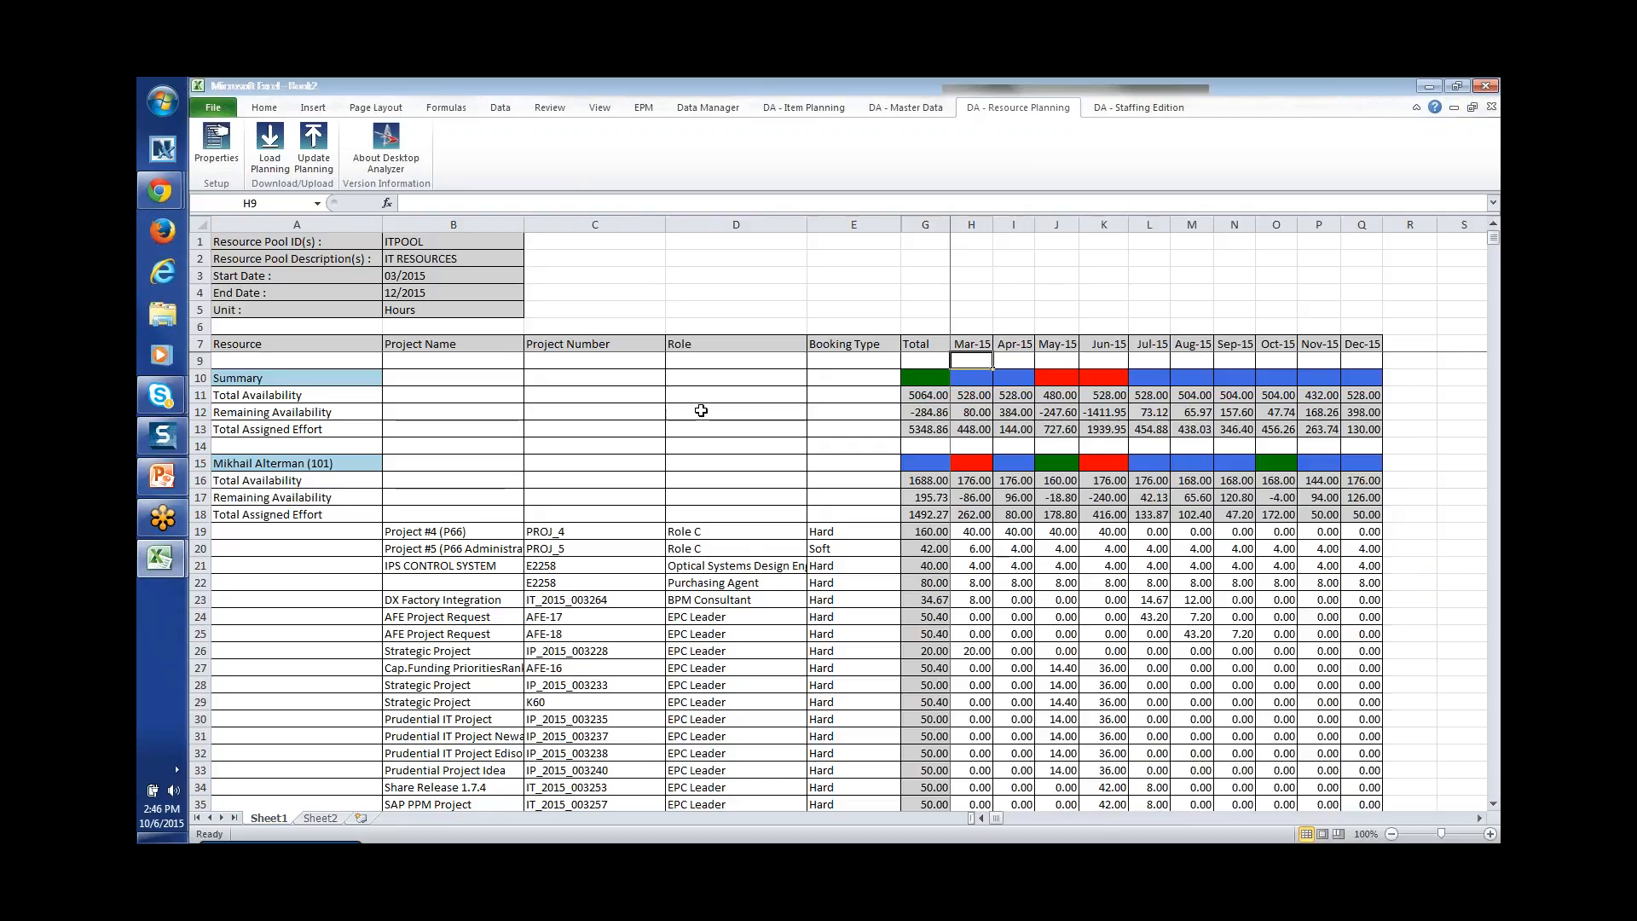
left_click(436, 528)
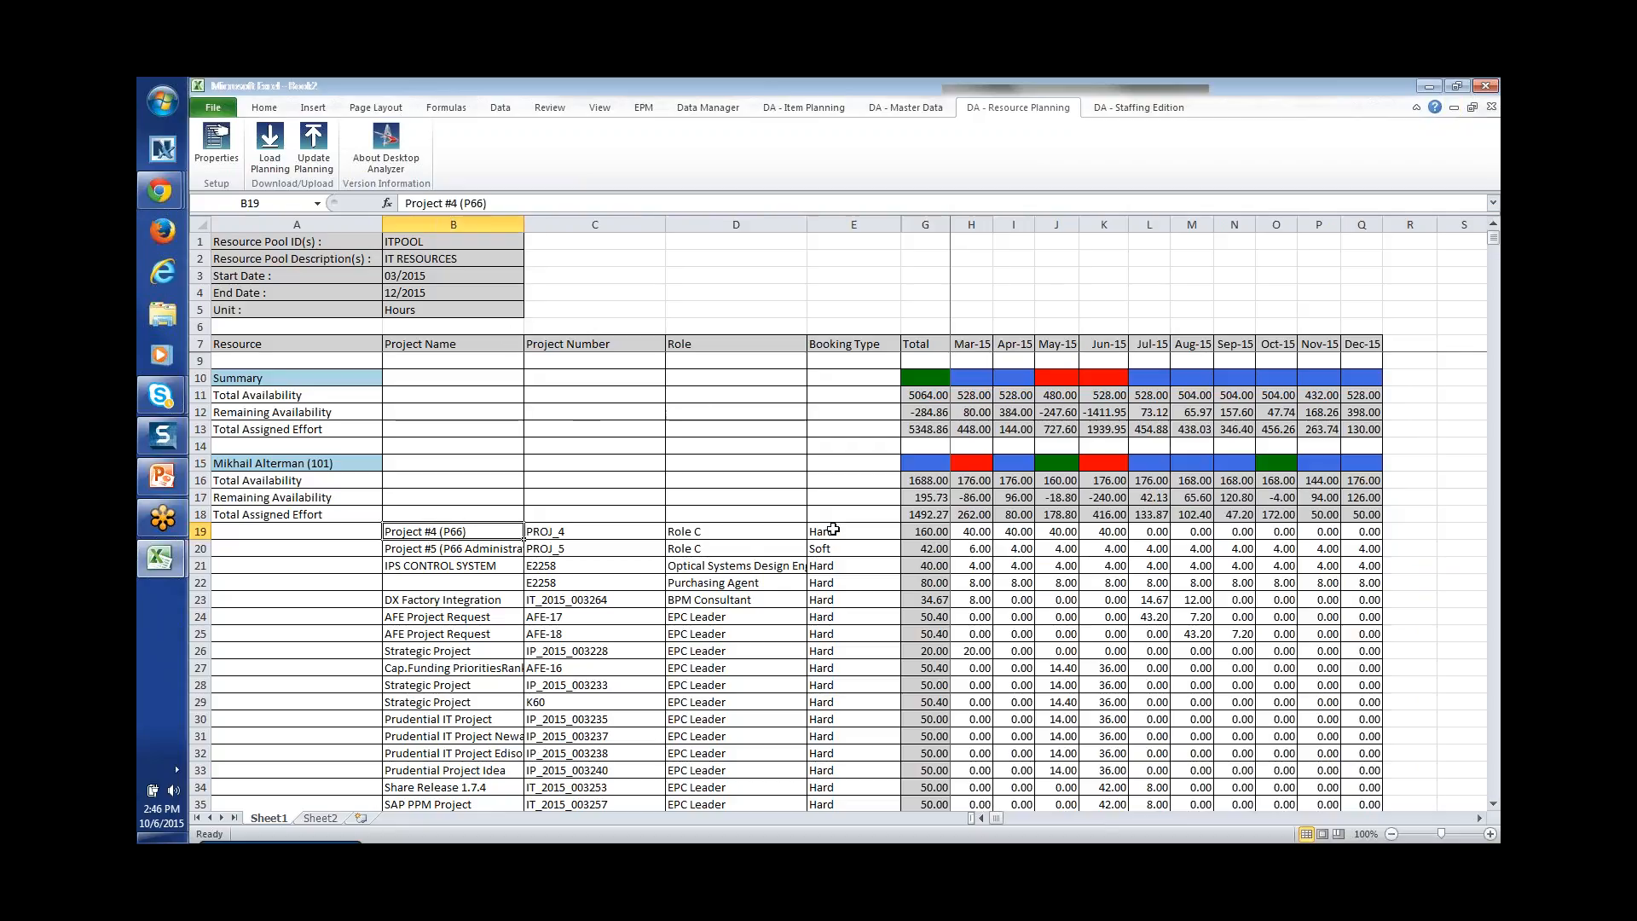
Step: Check the Project #4 (P66) booking type choices, keeping it as Hard
left_click(835, 530)
left_click(910, 533)
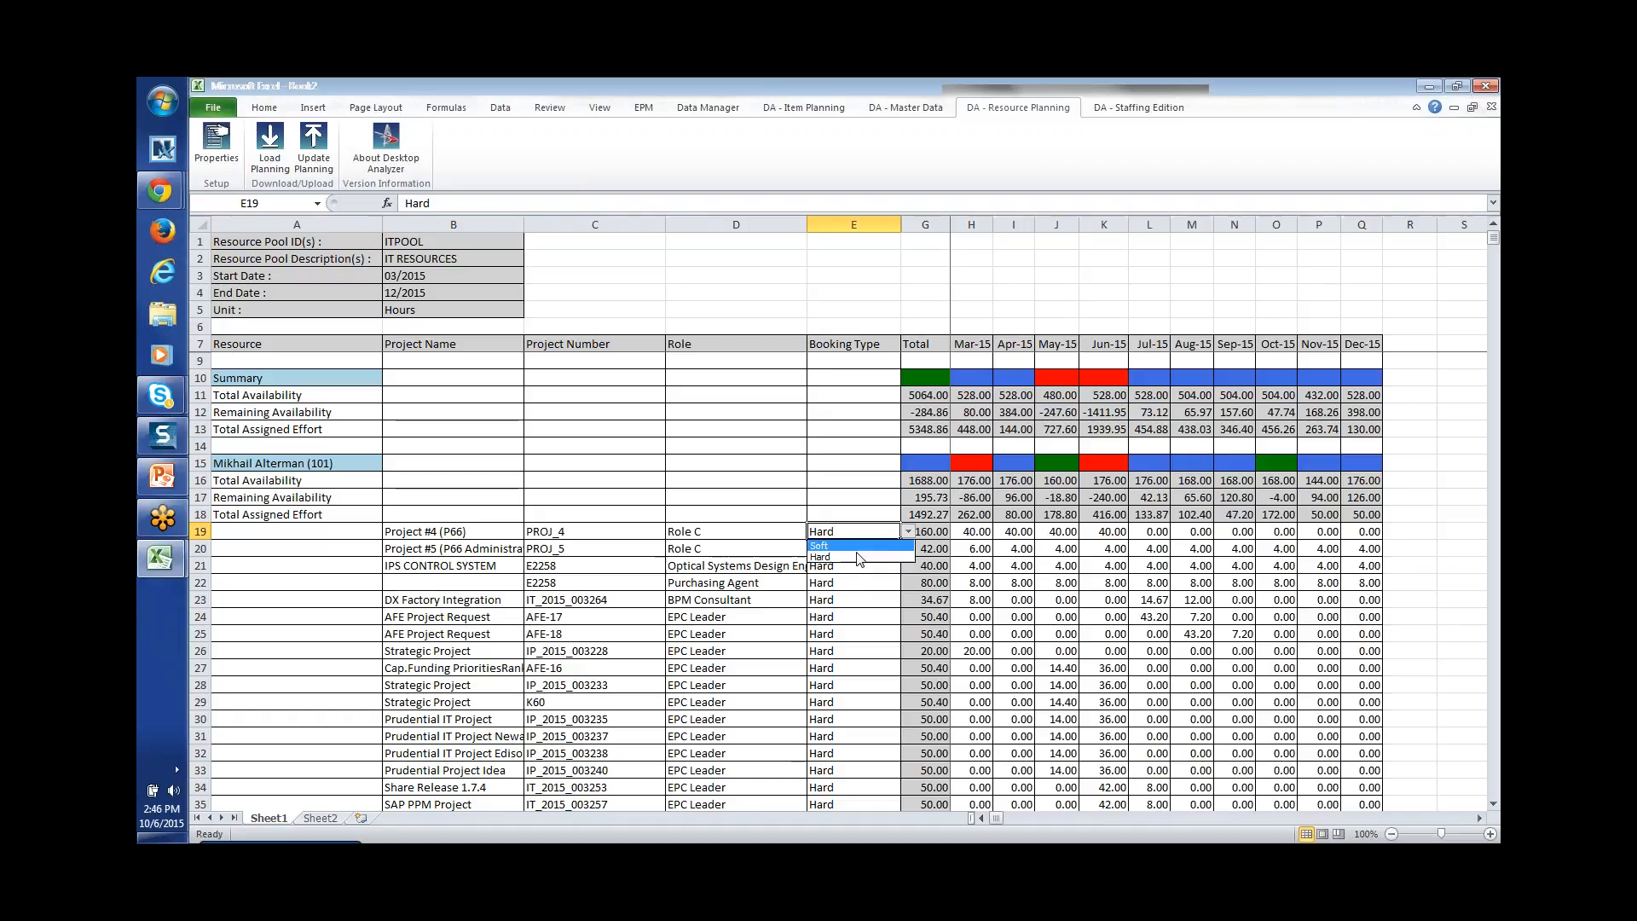
left_click(863, 581)
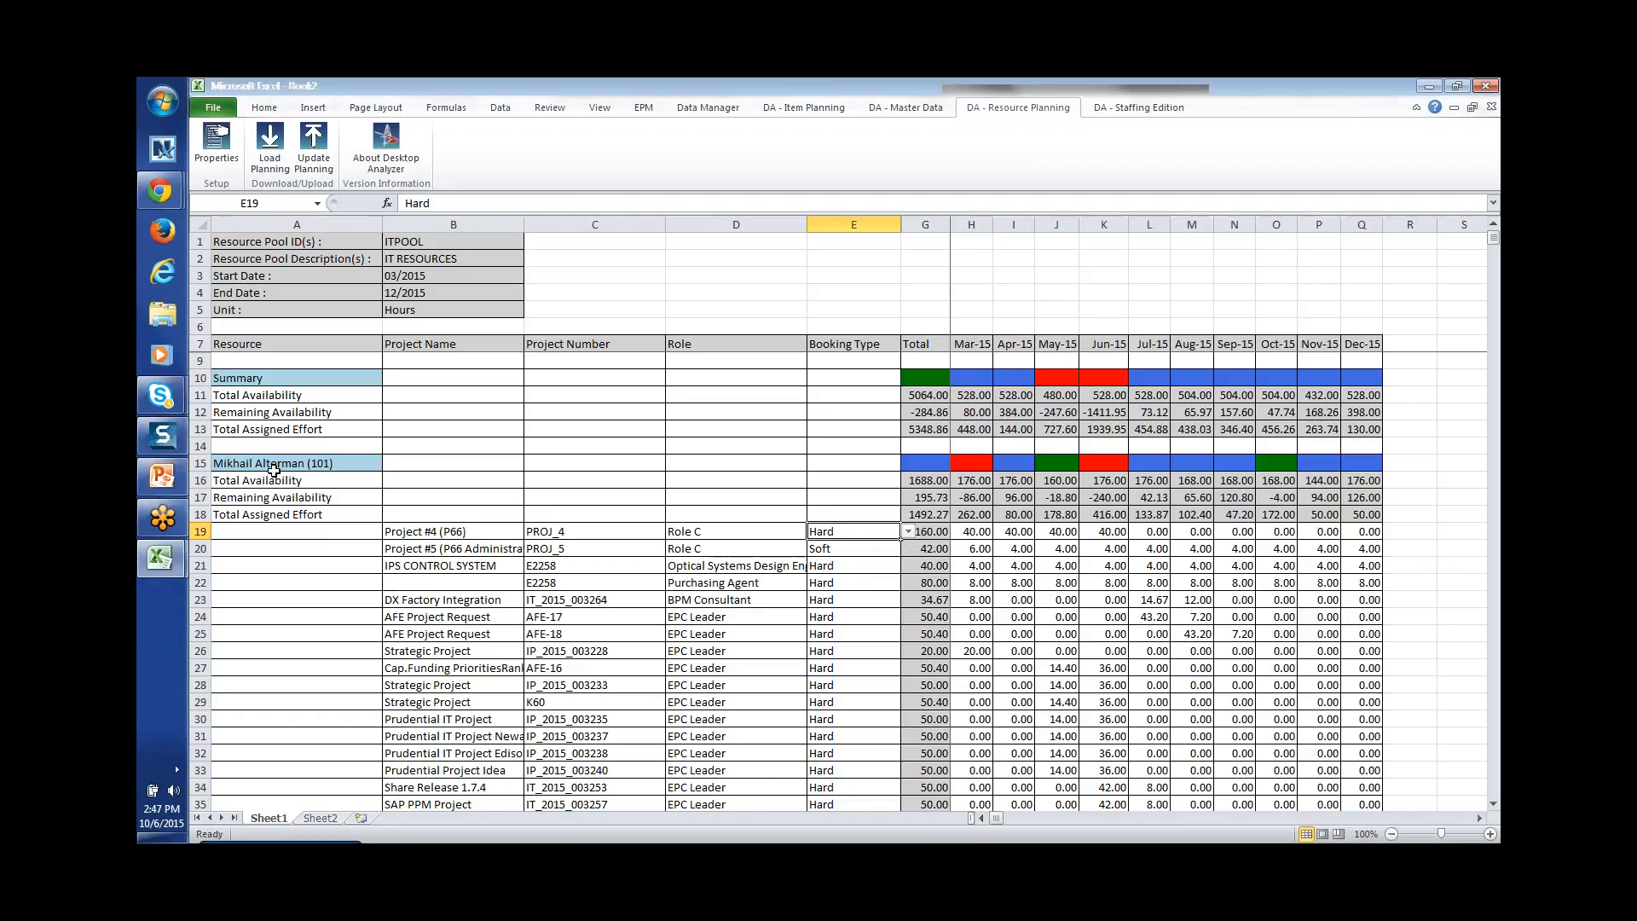
Step: Inspect row 15's monthly availability bars and the G16 total formula, scroll the resources, then leave Excel
left_click(274, 470)
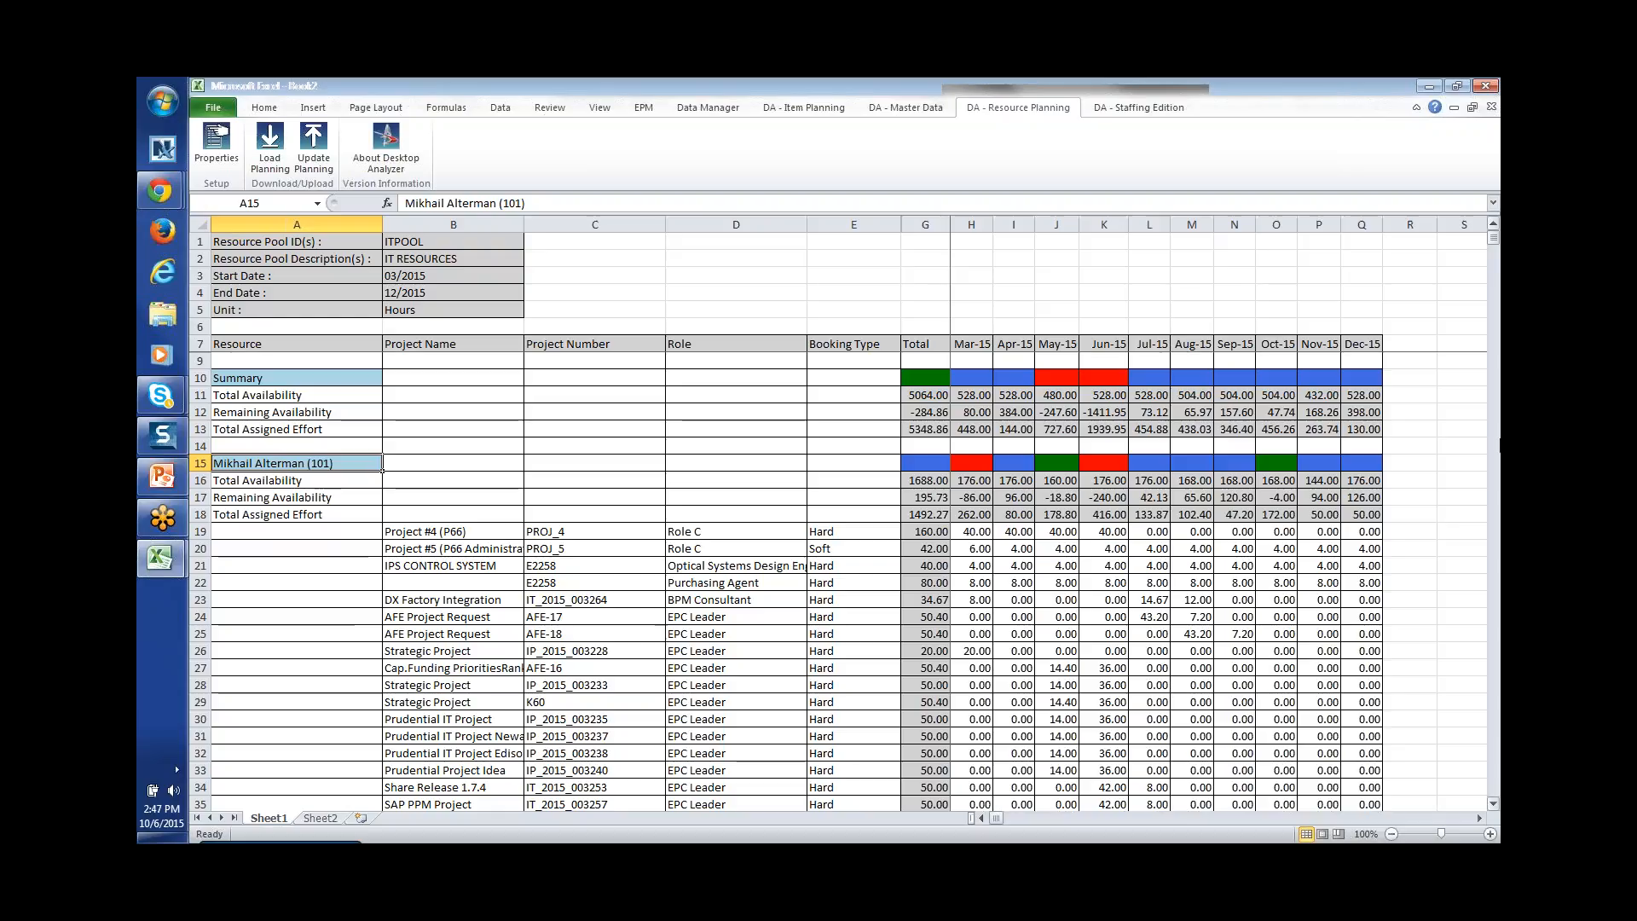
left_click(1493, 804)
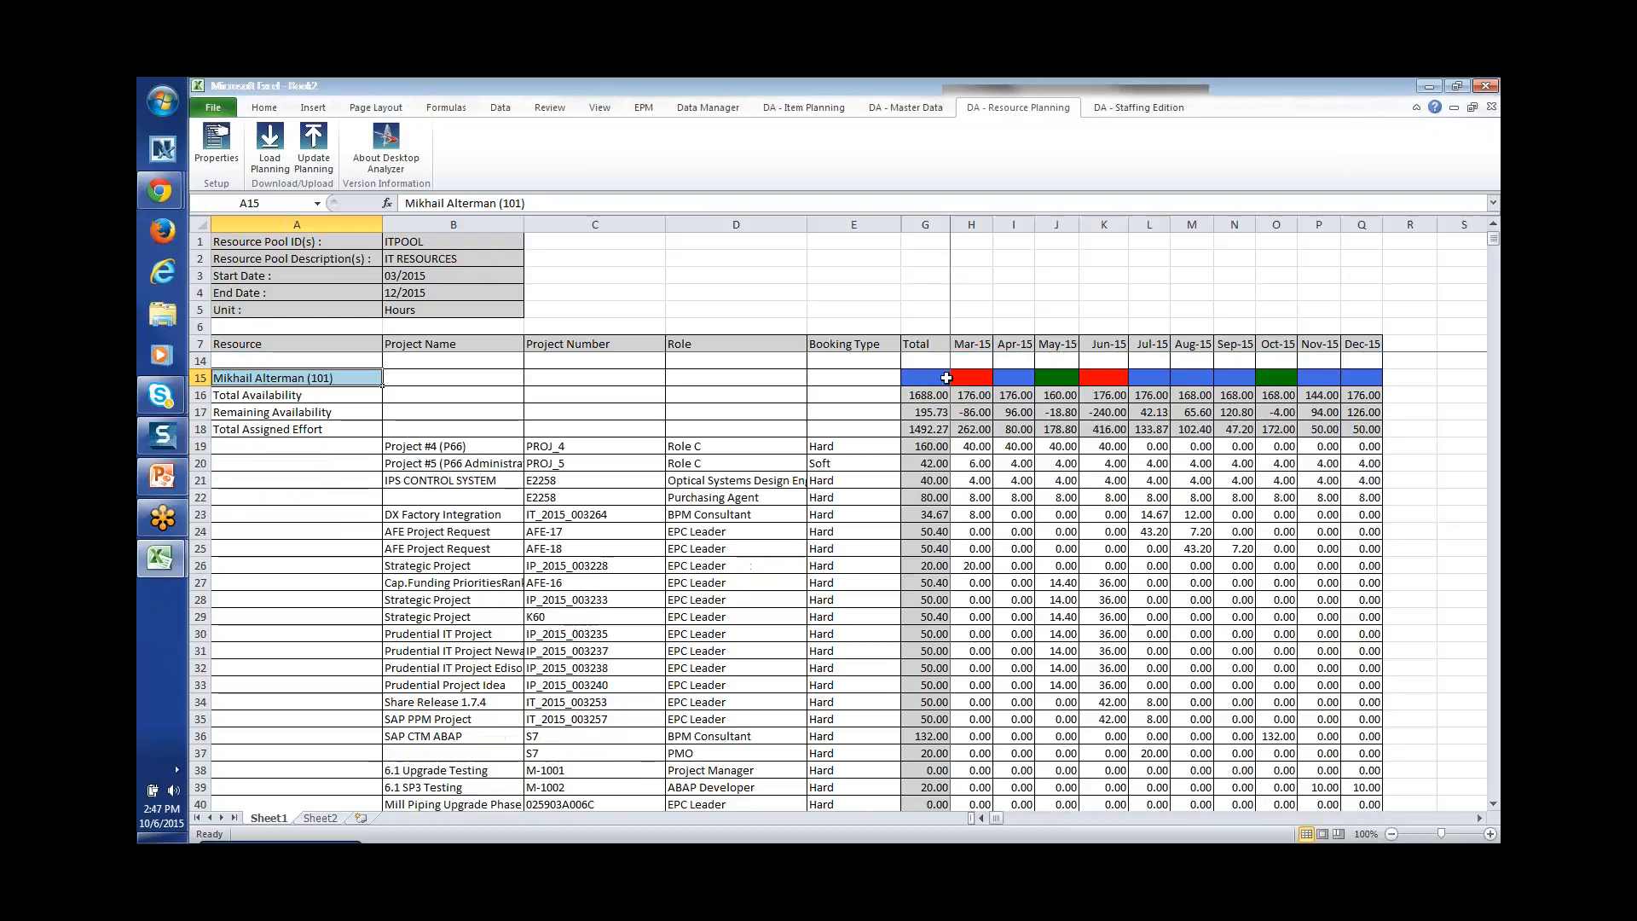
left_click_drag(945, 378, 1372, 383)
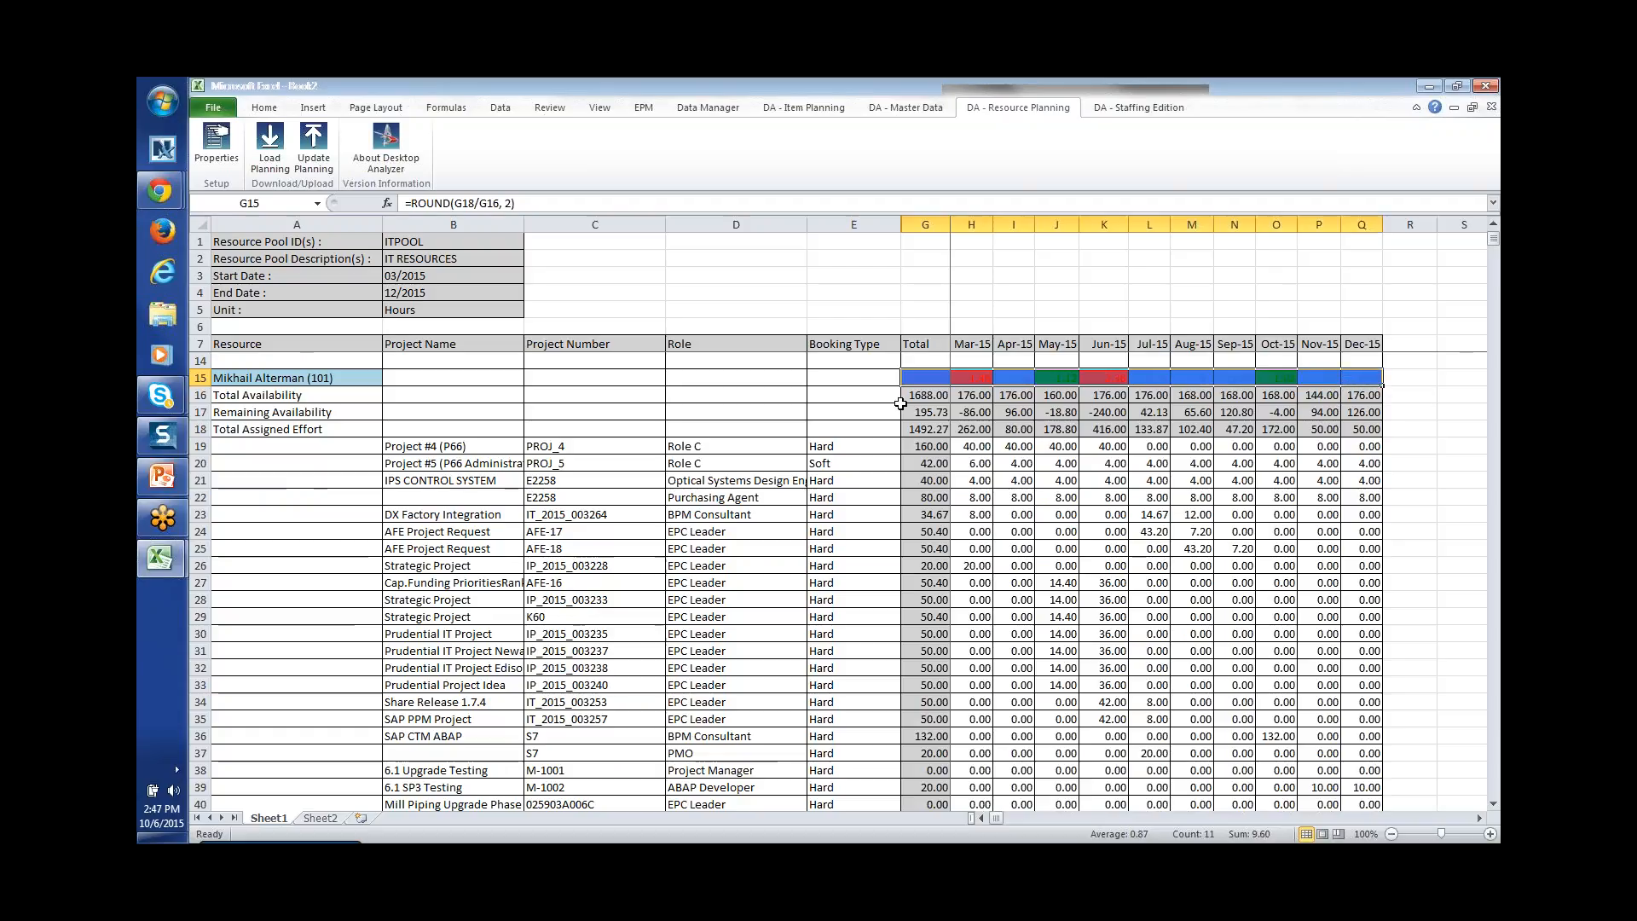
left_click(938, 396)
left_click(1493, 754)
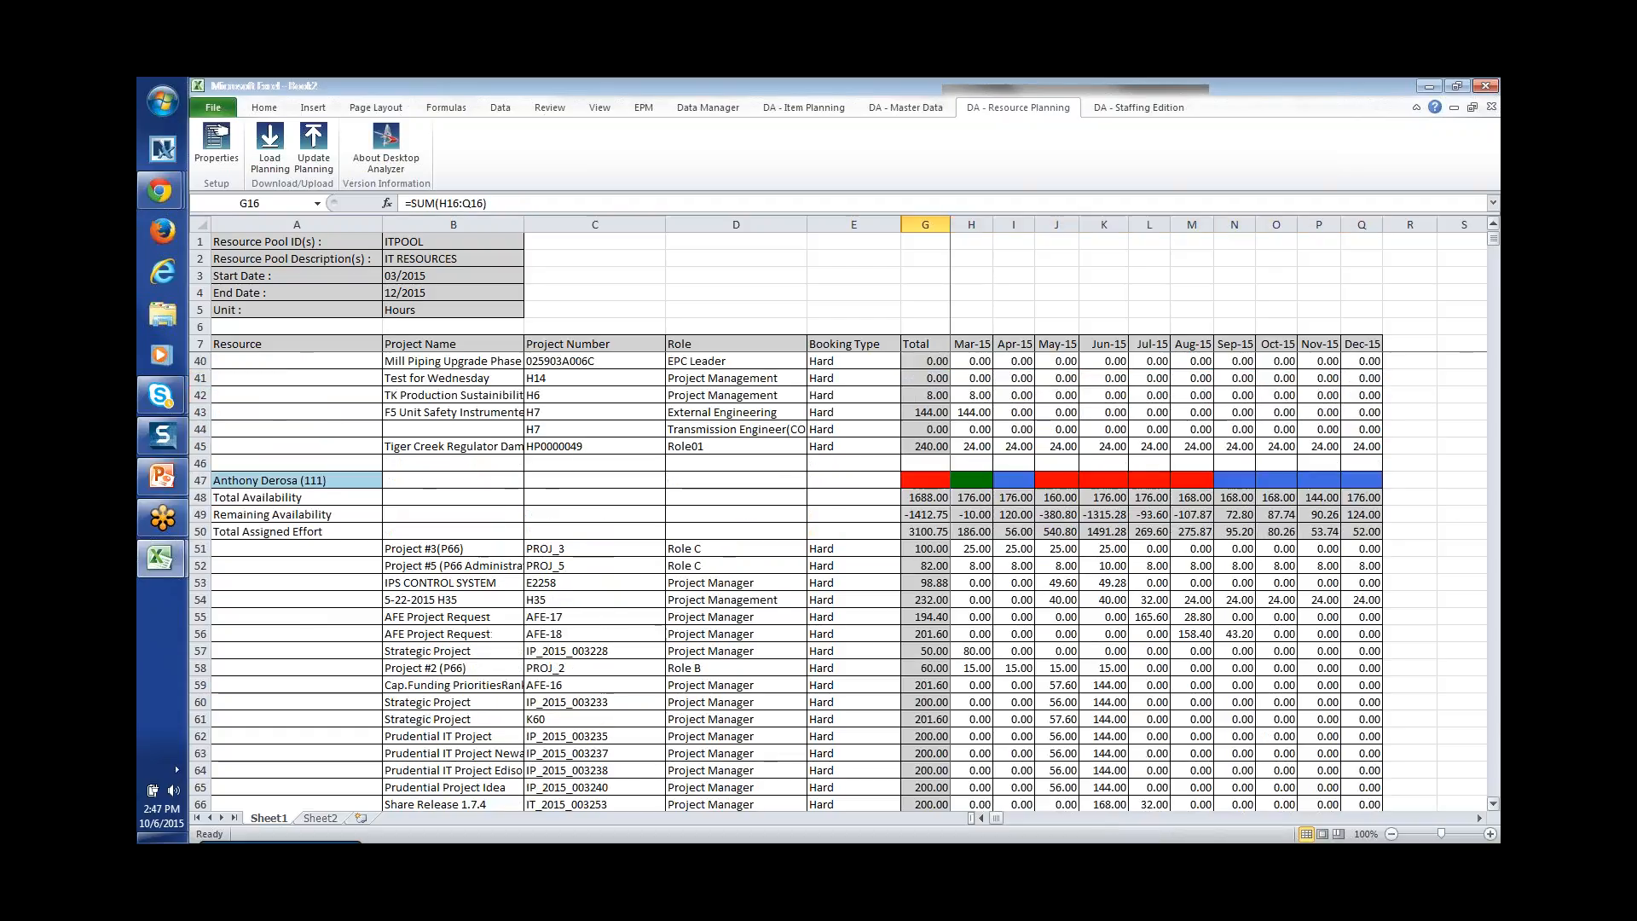
left_click(1492, 754)
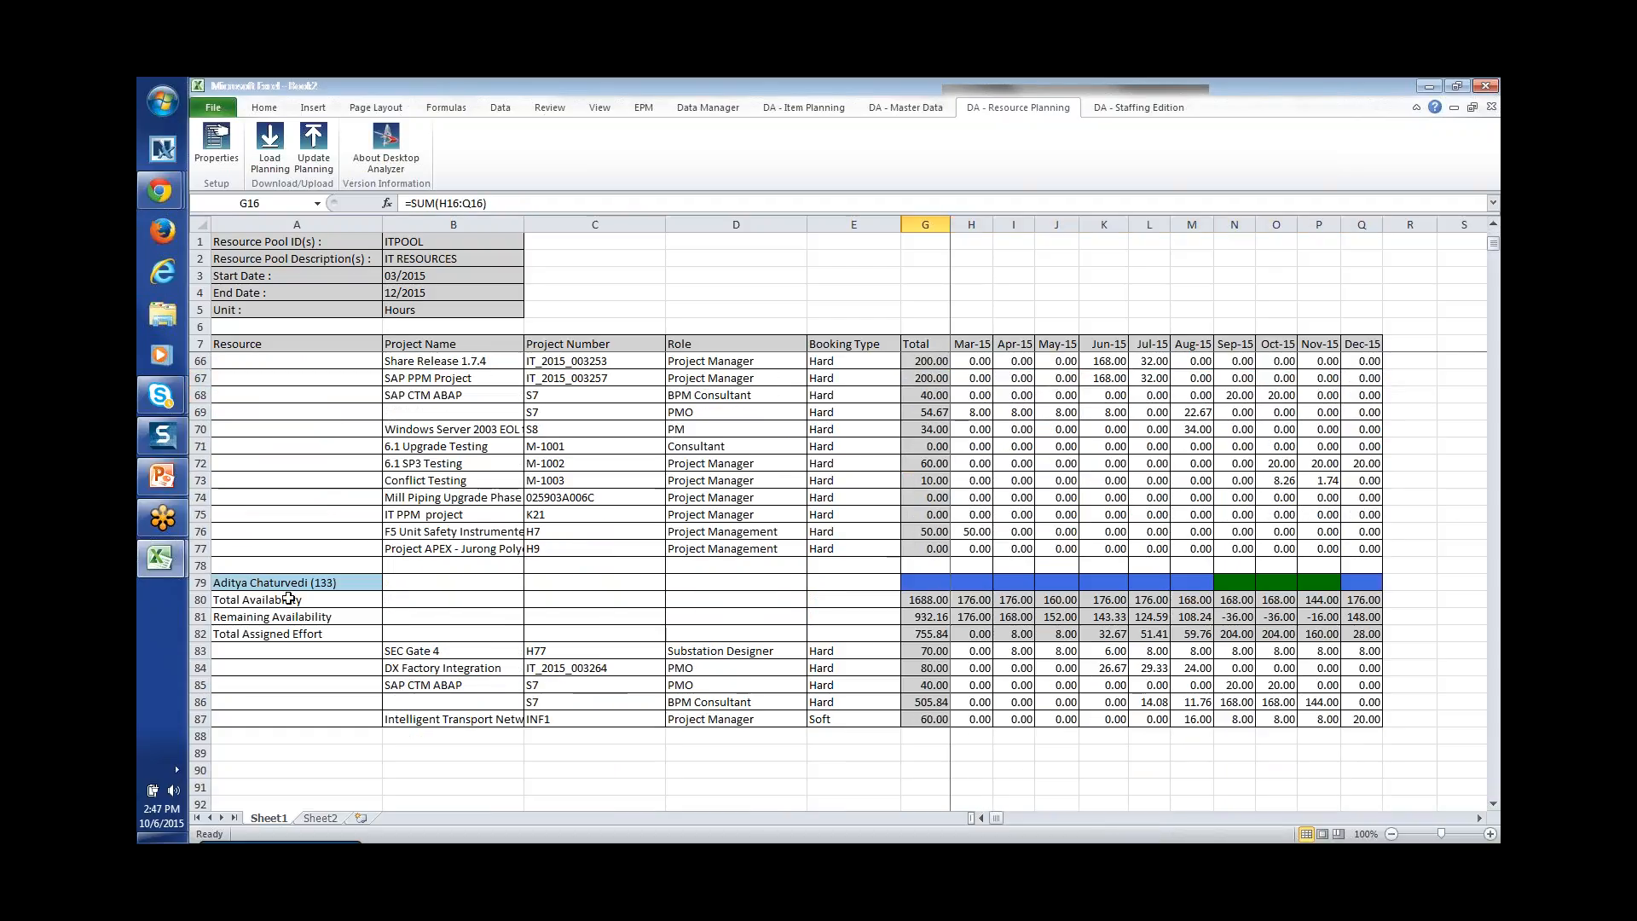
left_click(1494, 226)
left_click(1493, 226)
left_click(1493, 226)
left_click_drag(1494, 226, 1494, 234)
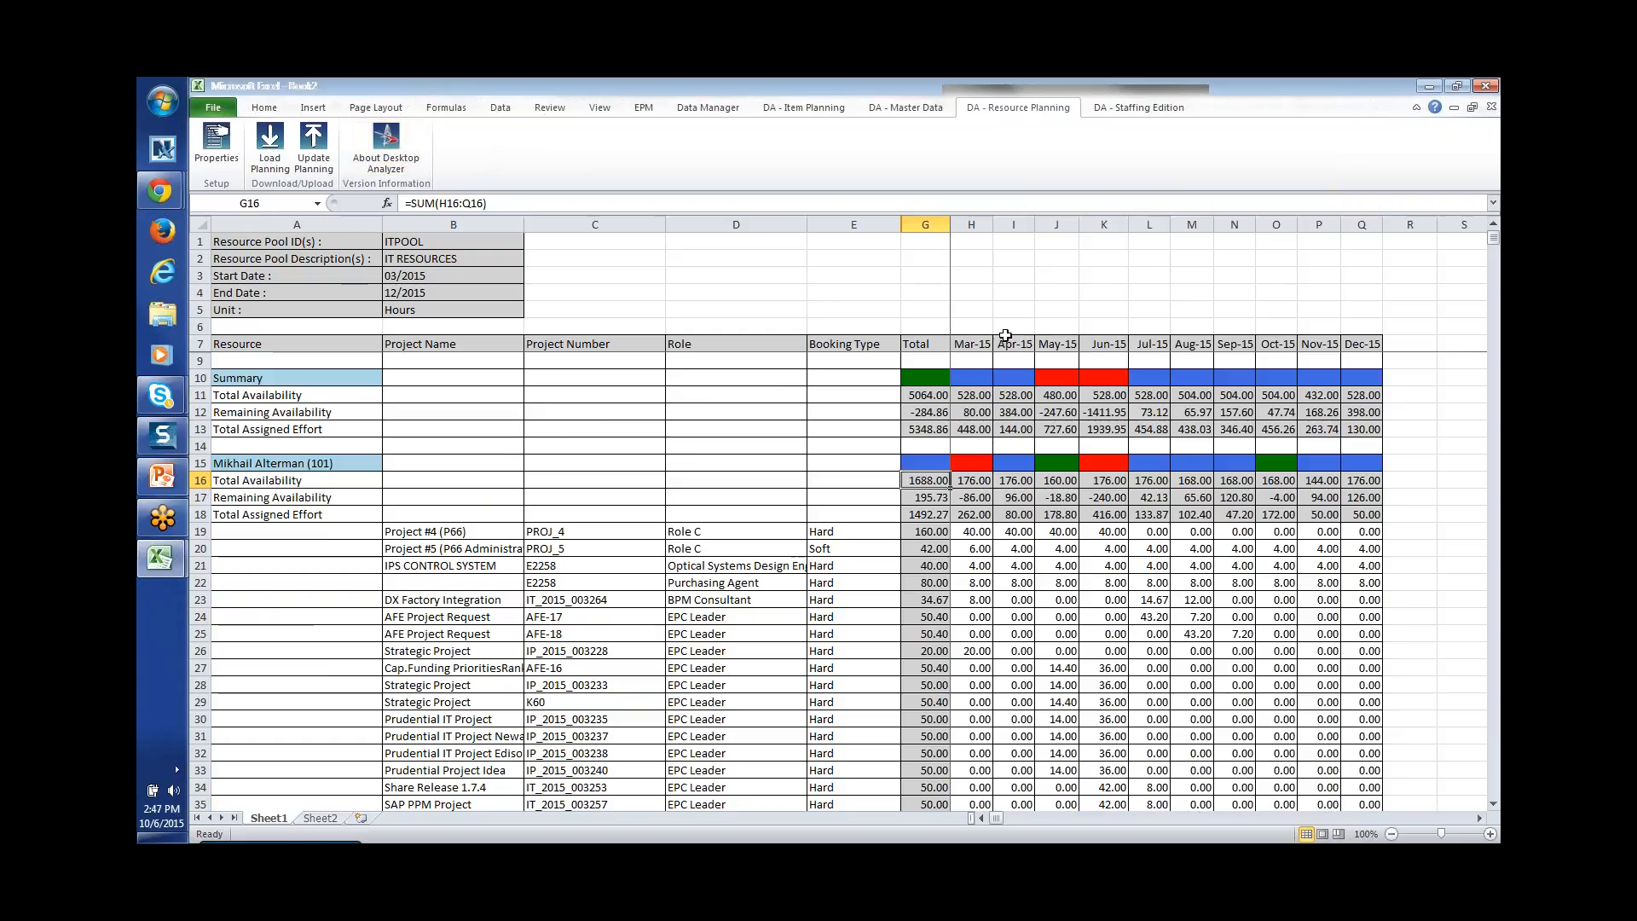
left_click(631, 389)
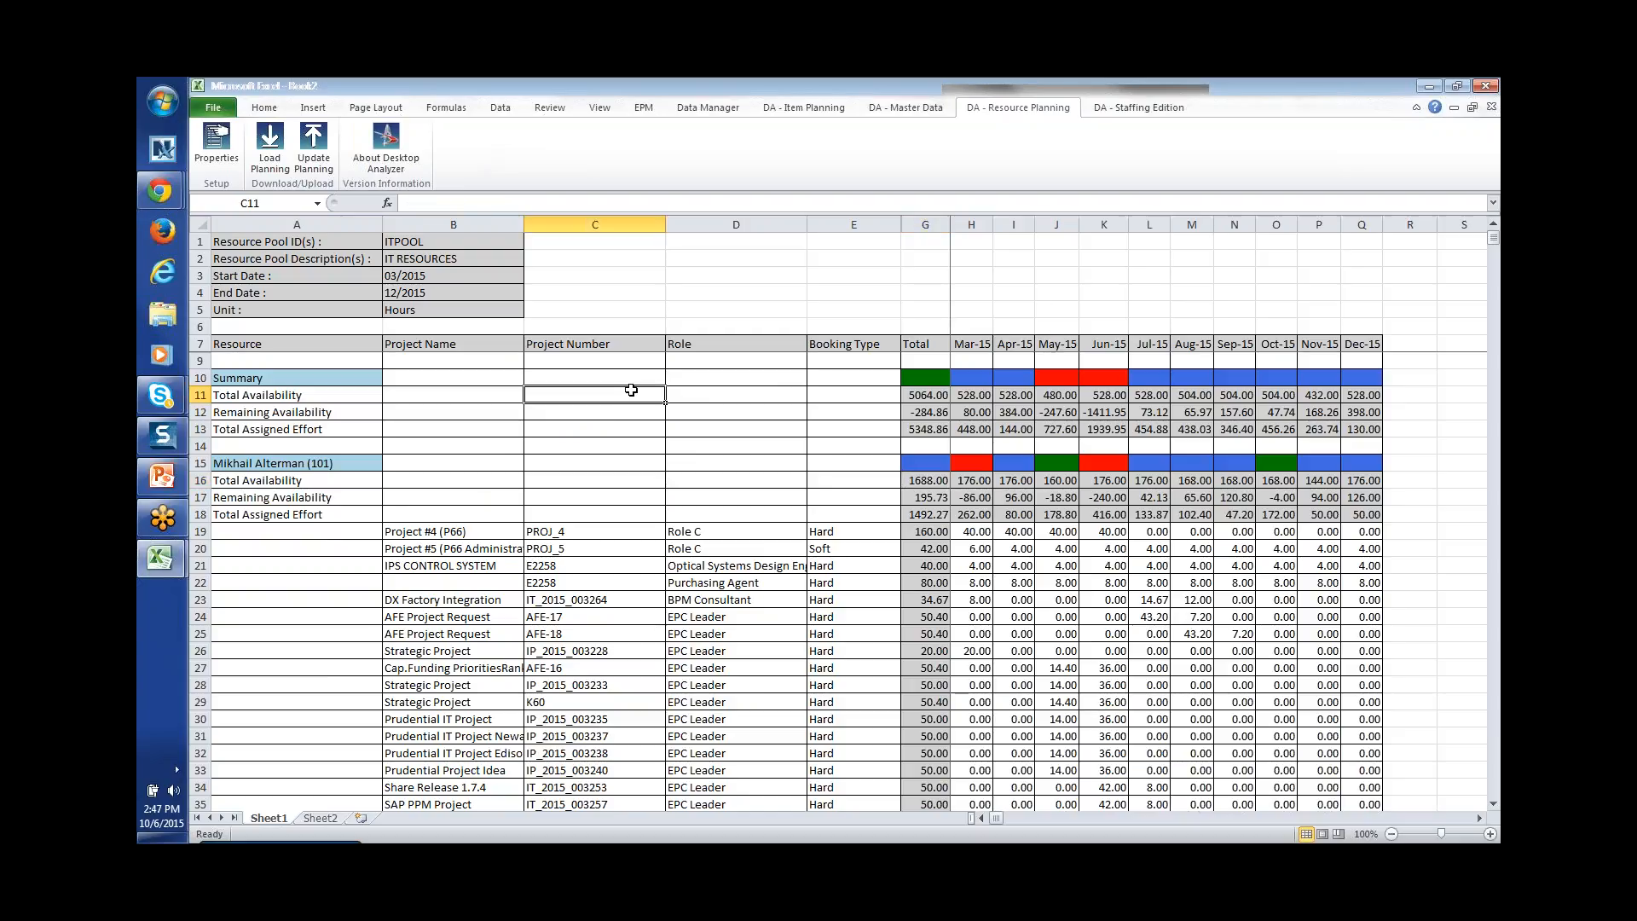
key("alt+Tab")
key("alt+Tab")
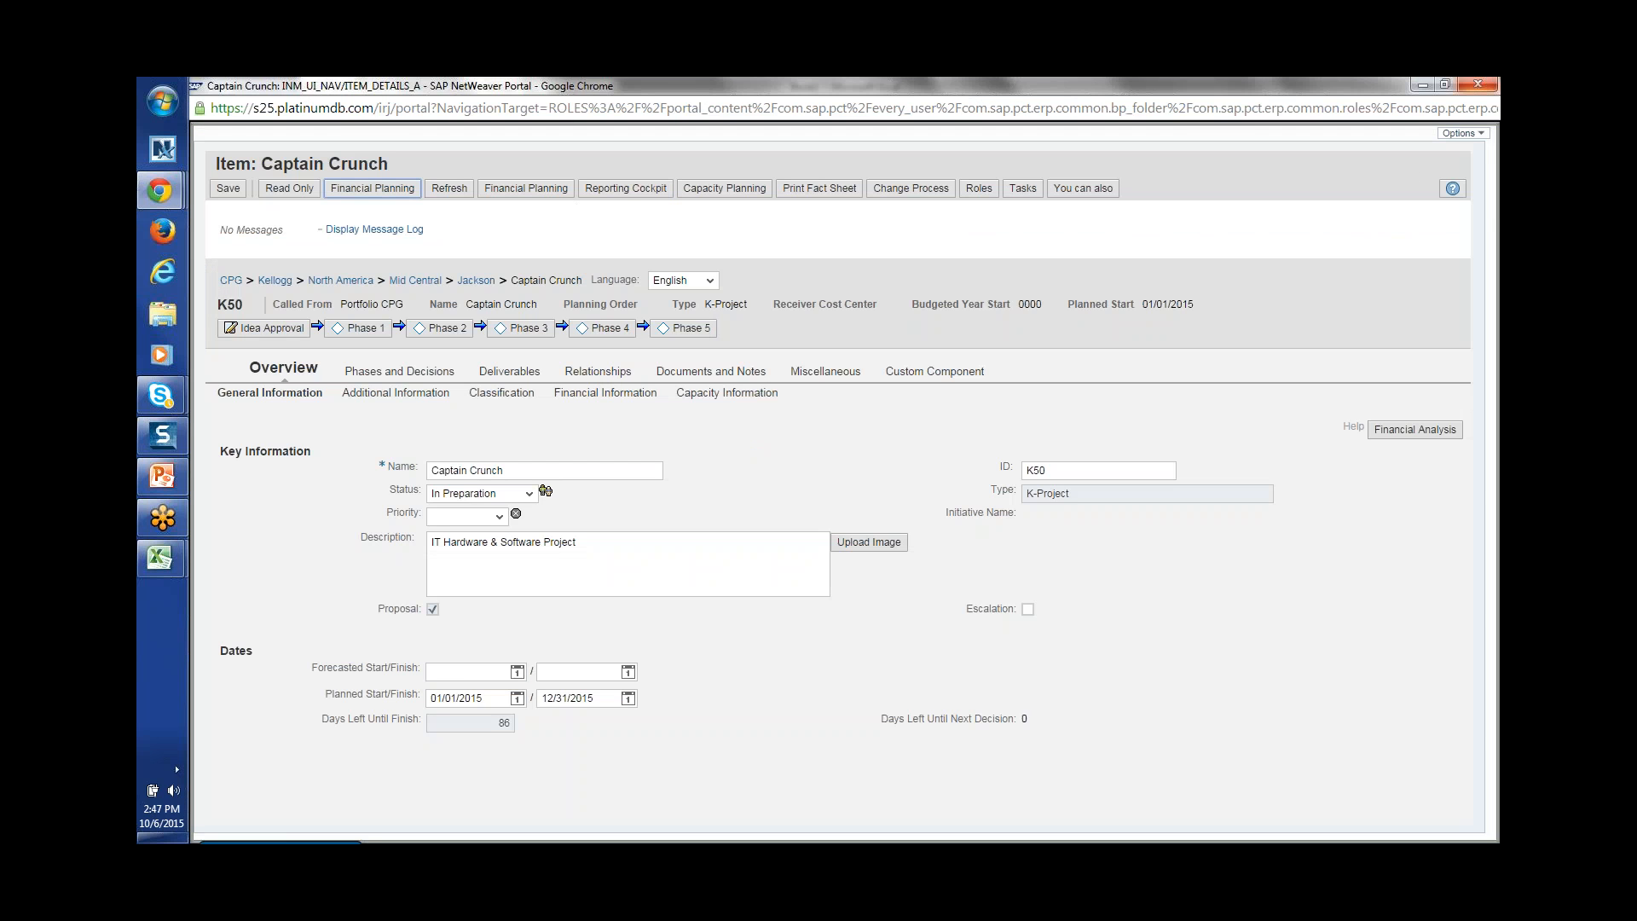
Step: Close the Captain Crunch item and financial planning windows
left_click(1479, 84)
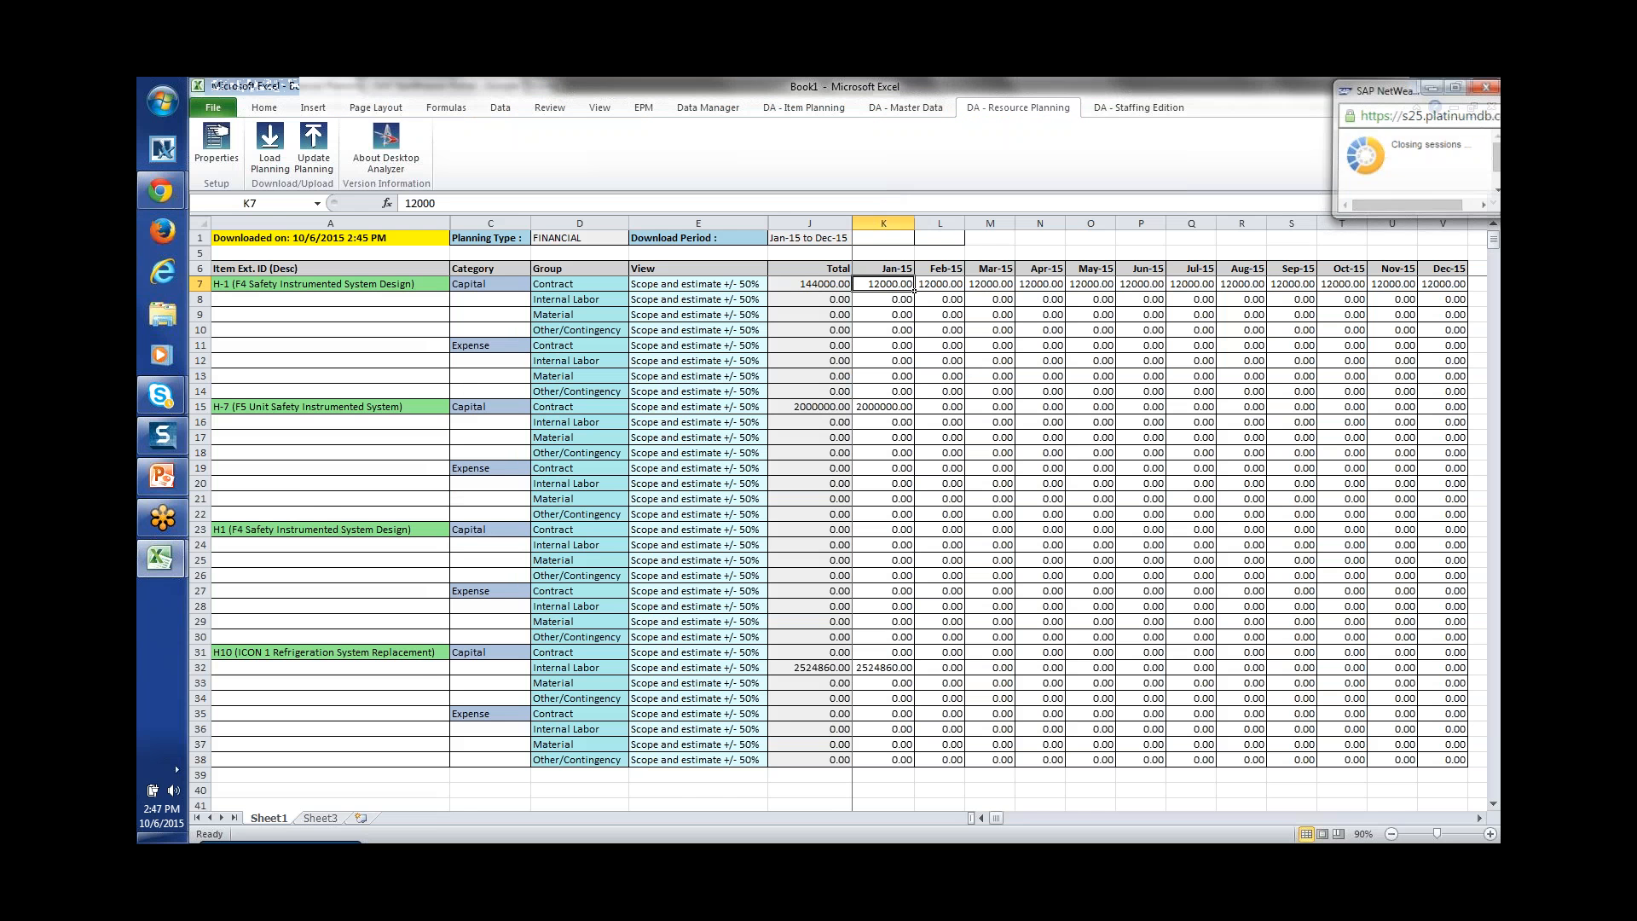
key("alt+Tab")
key("alt+Tab")
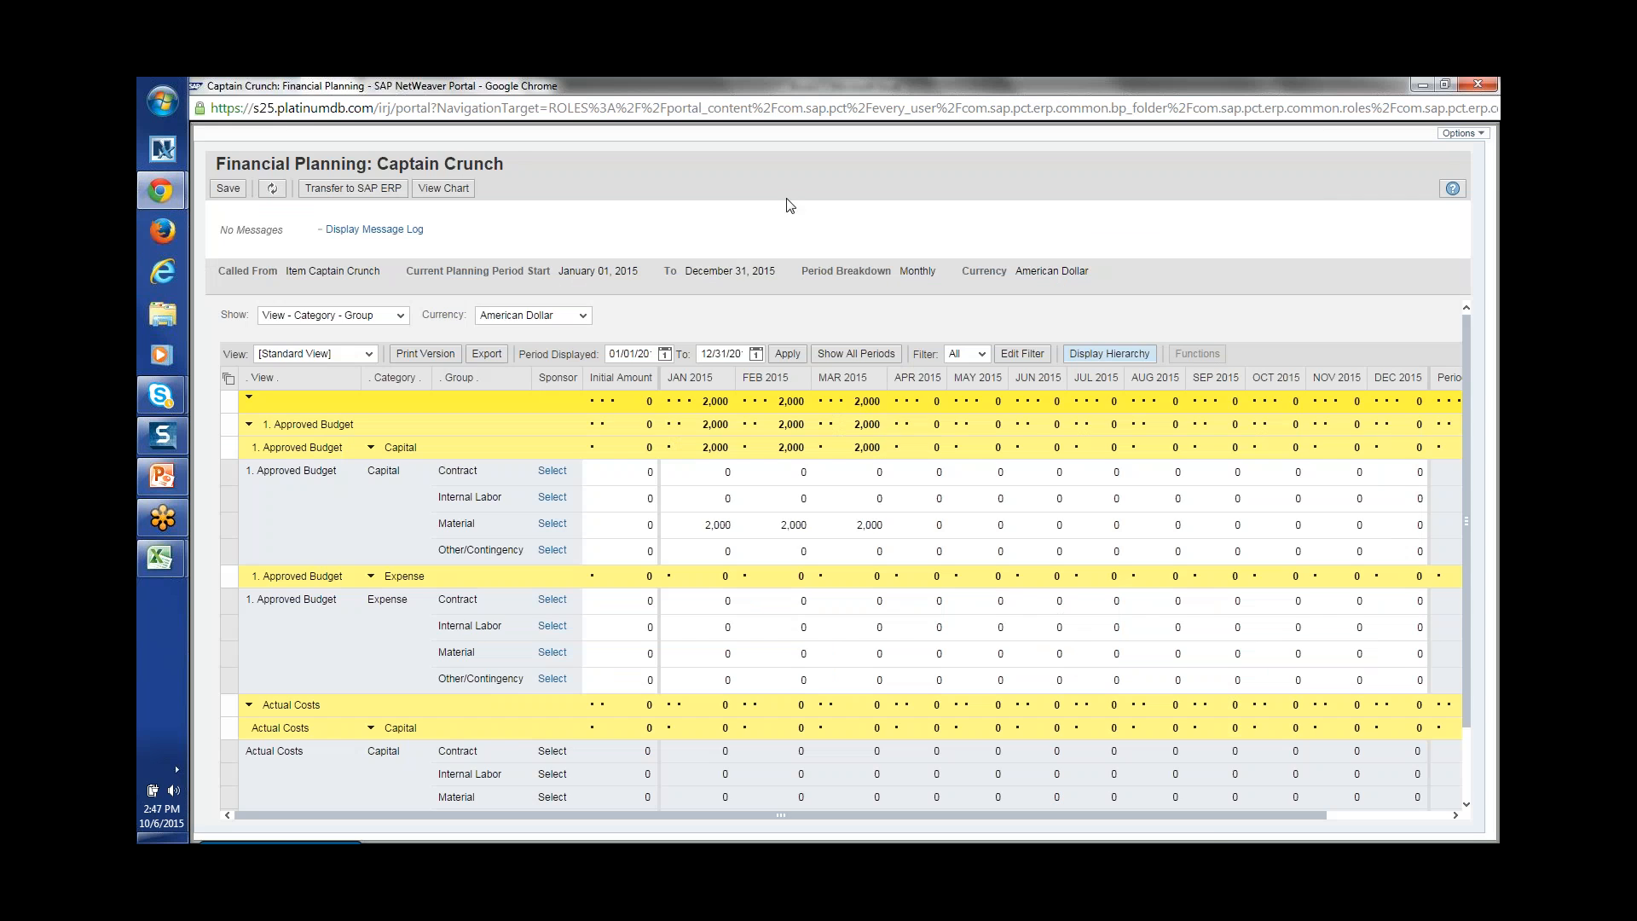
left_click(1481, 85)
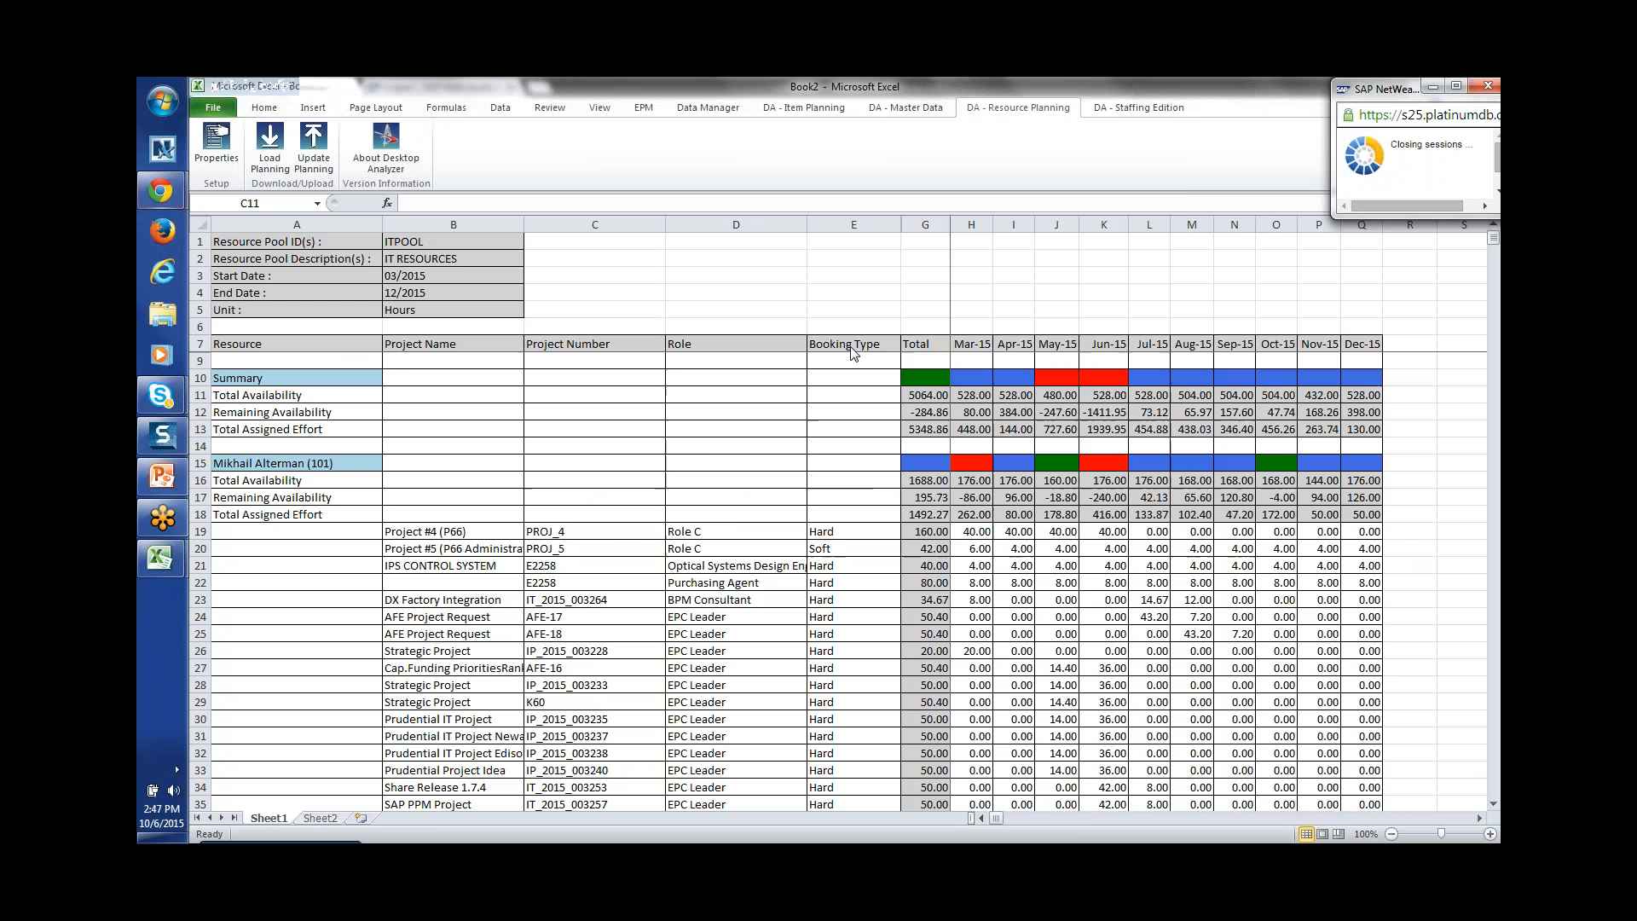
key("alt+Tab")
key("alt+Tab")
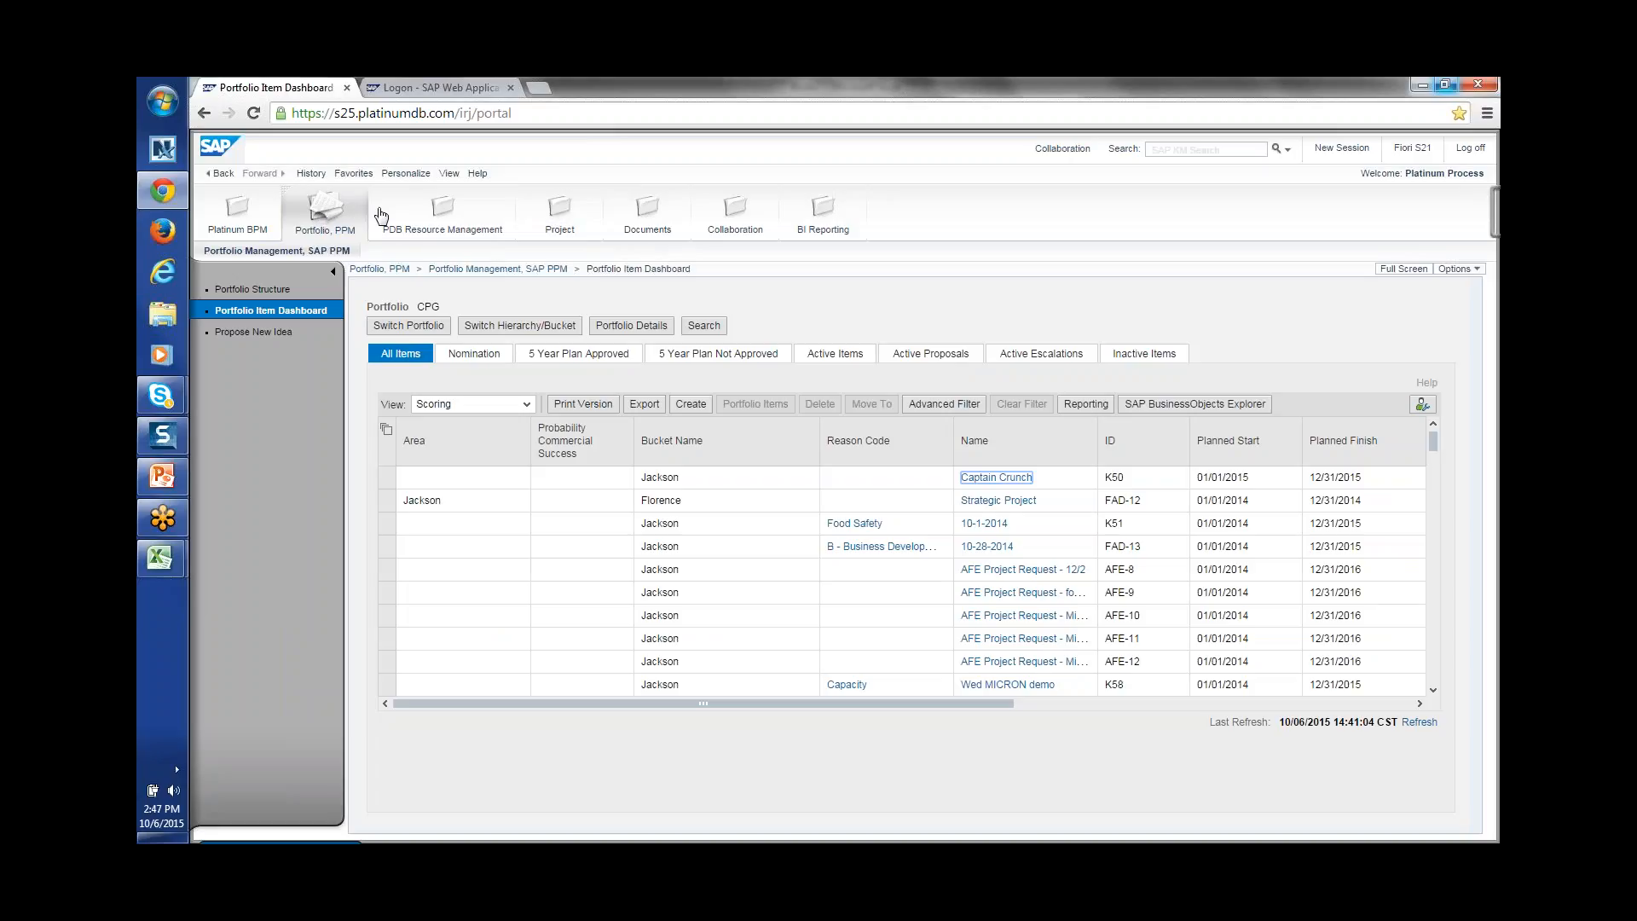
Step: Open the Mill Piping Upgrade Phase 1 project from the portal's Project area
left_click(561, 205)
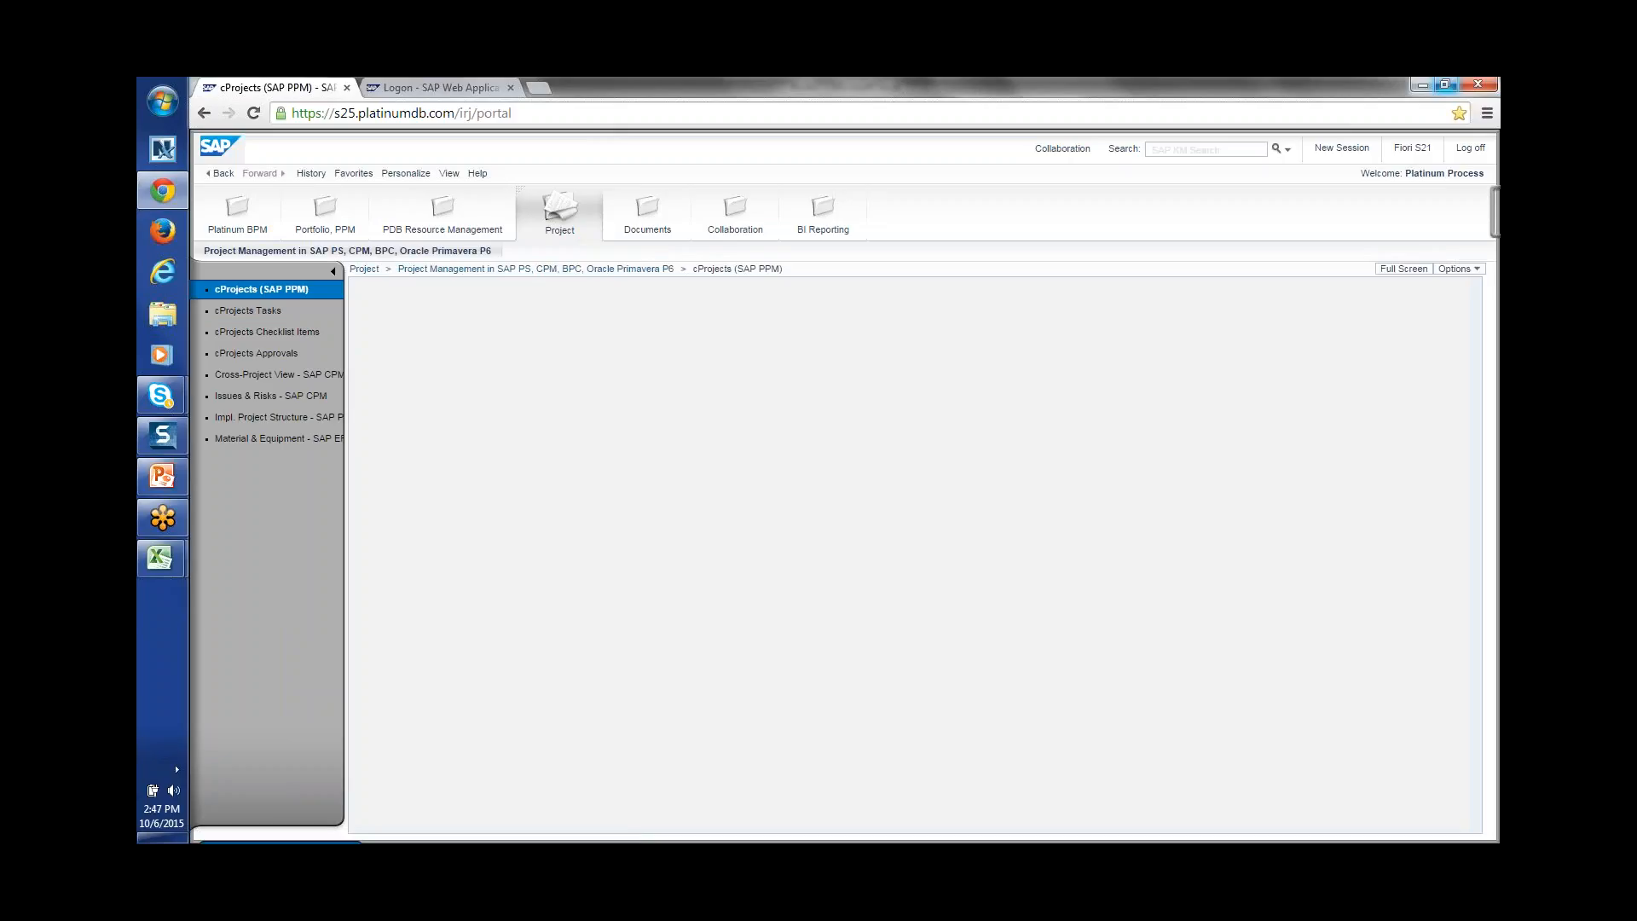
left_click(652, 436)
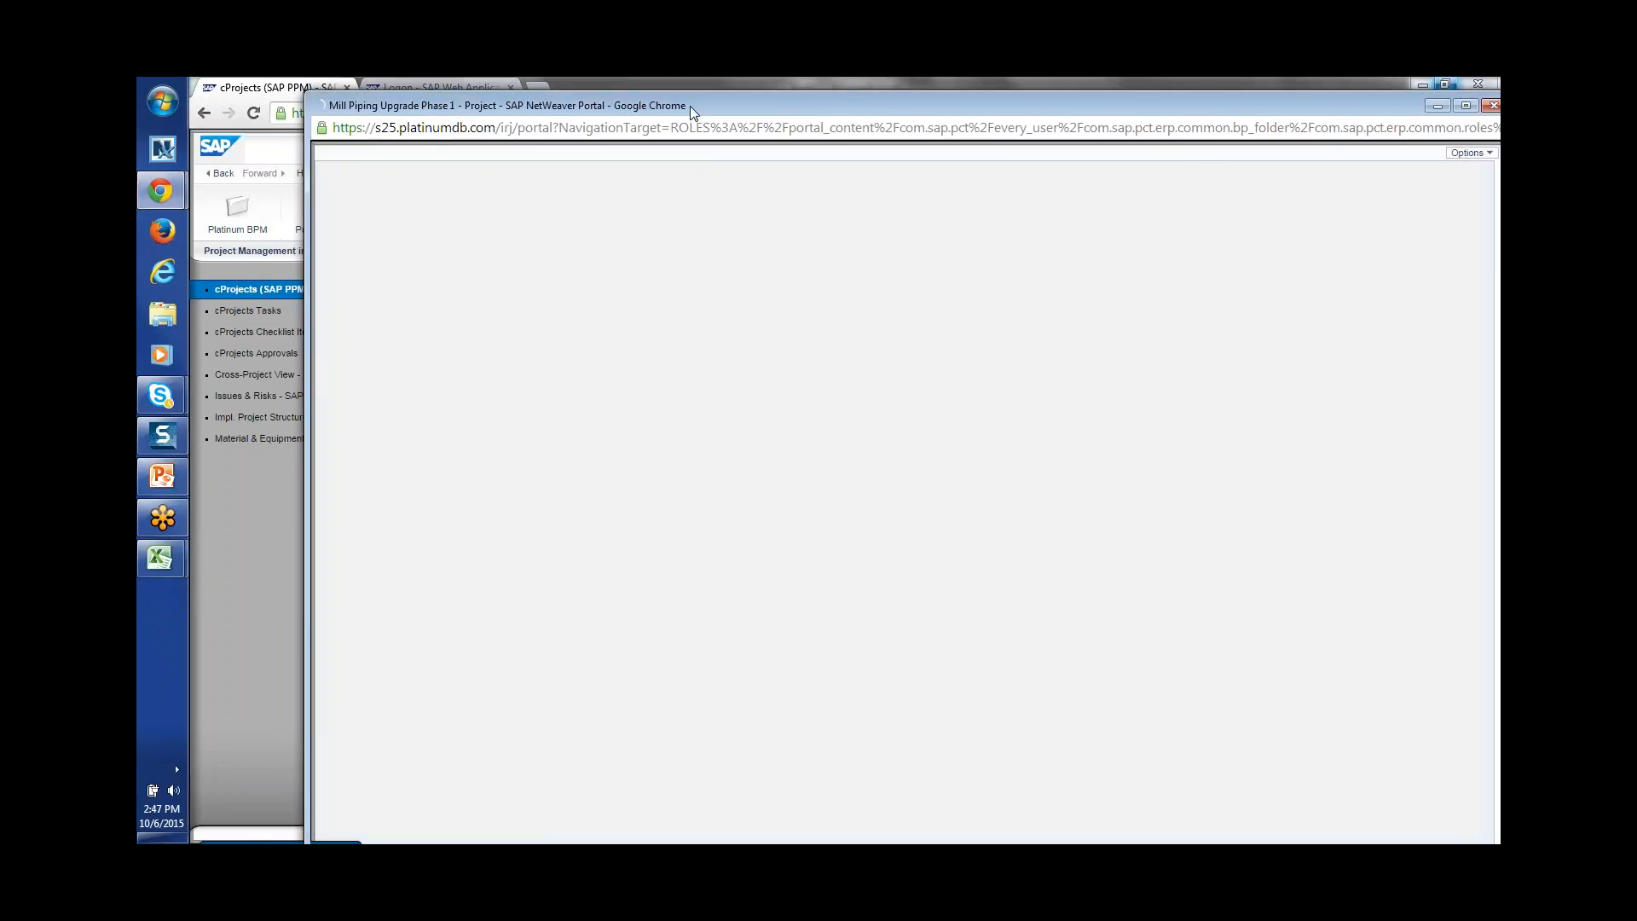
left_click_drag(689, 106, 591, 103)
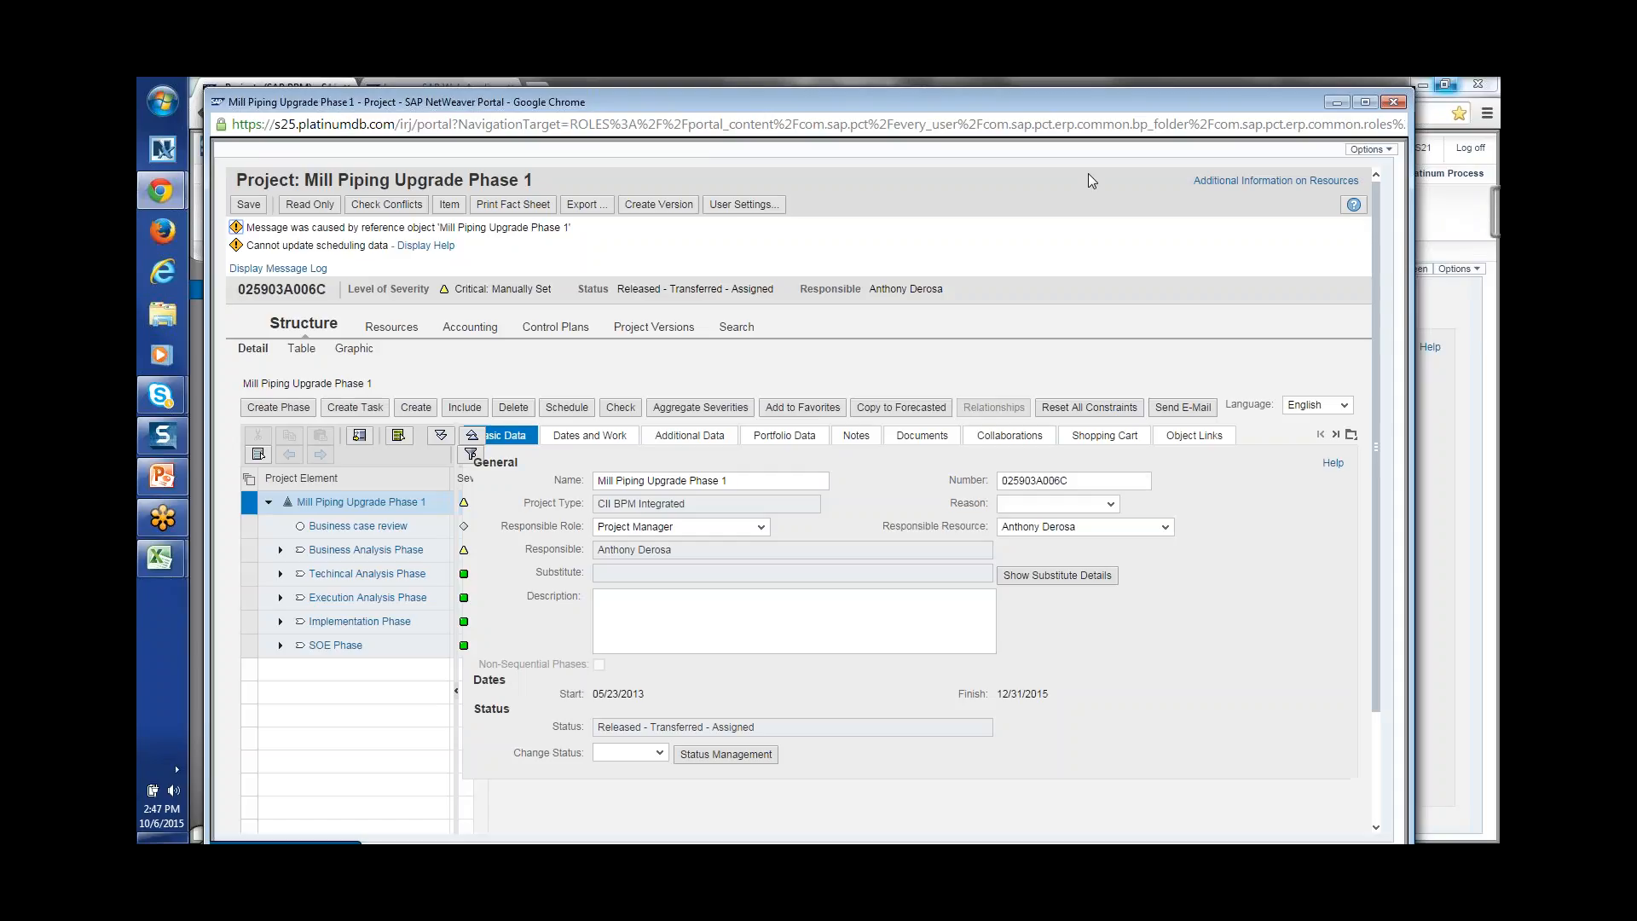
Step: Maximize the project window, run Check Conflicts, and close the empty conflict results
left_click(1365, 101)
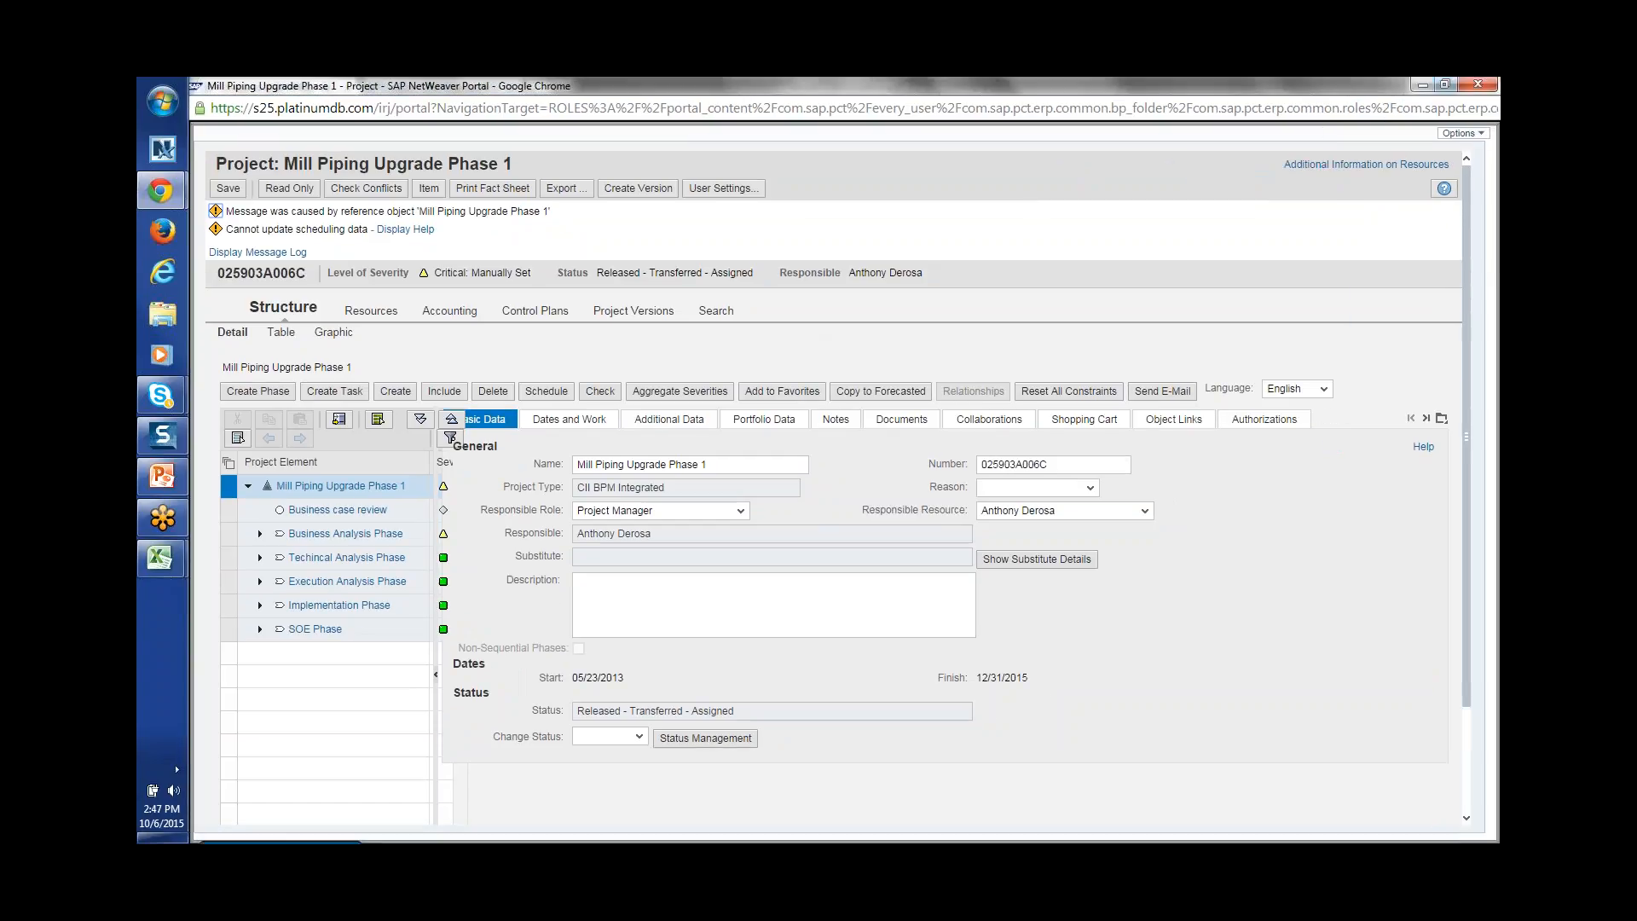
left_click(362, 193)
left_click(361, 193)
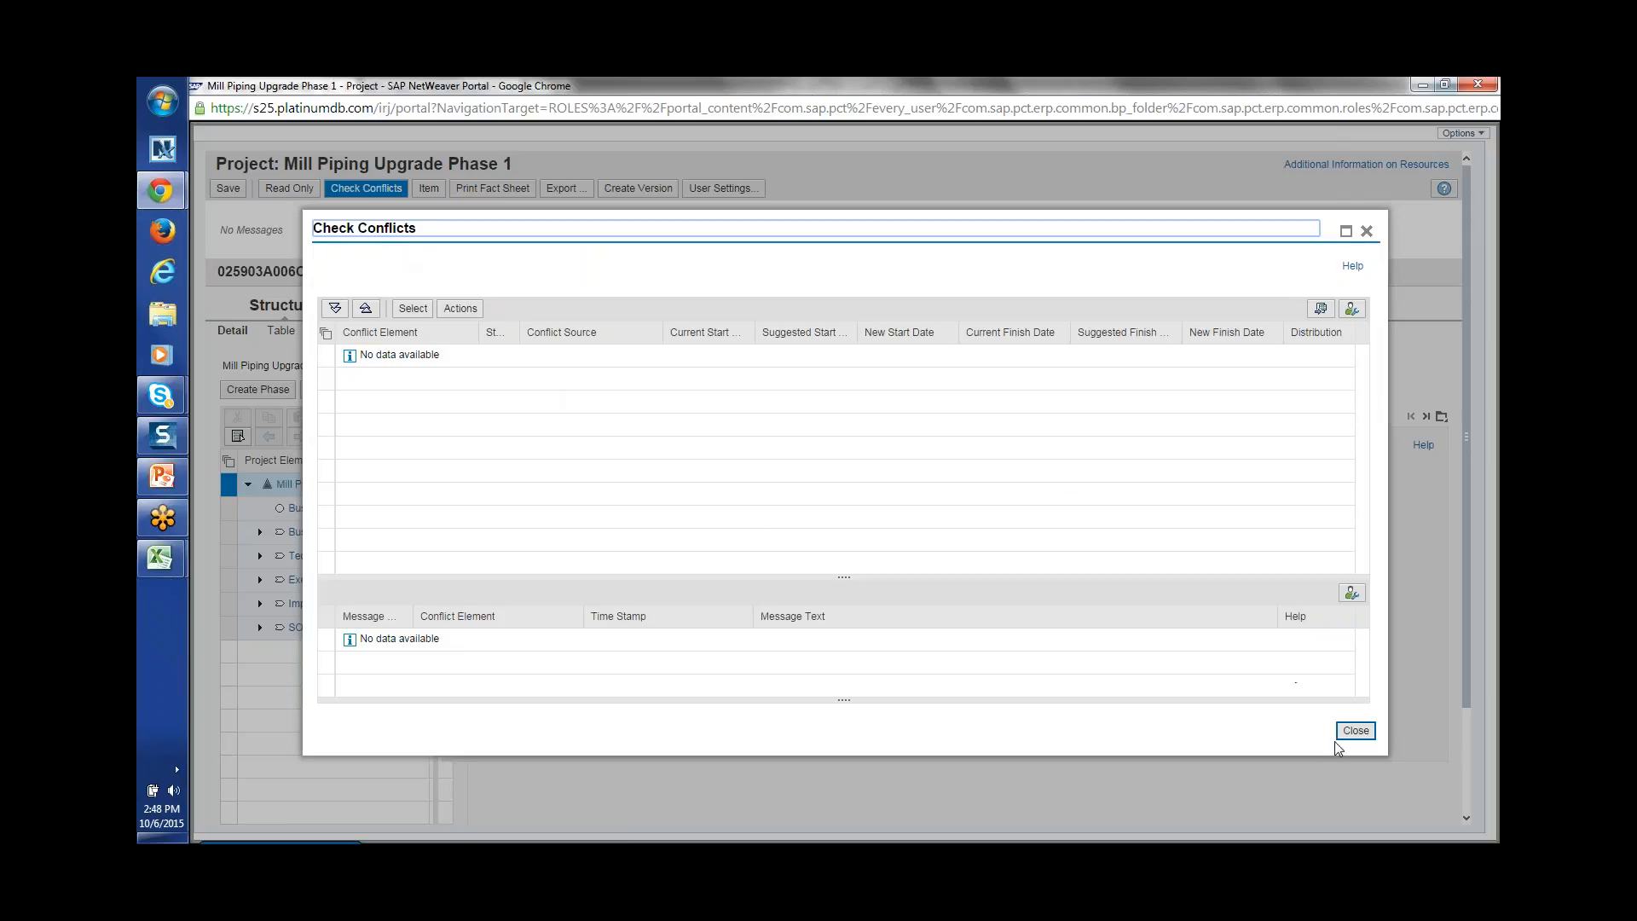
left_click(1357, 732)
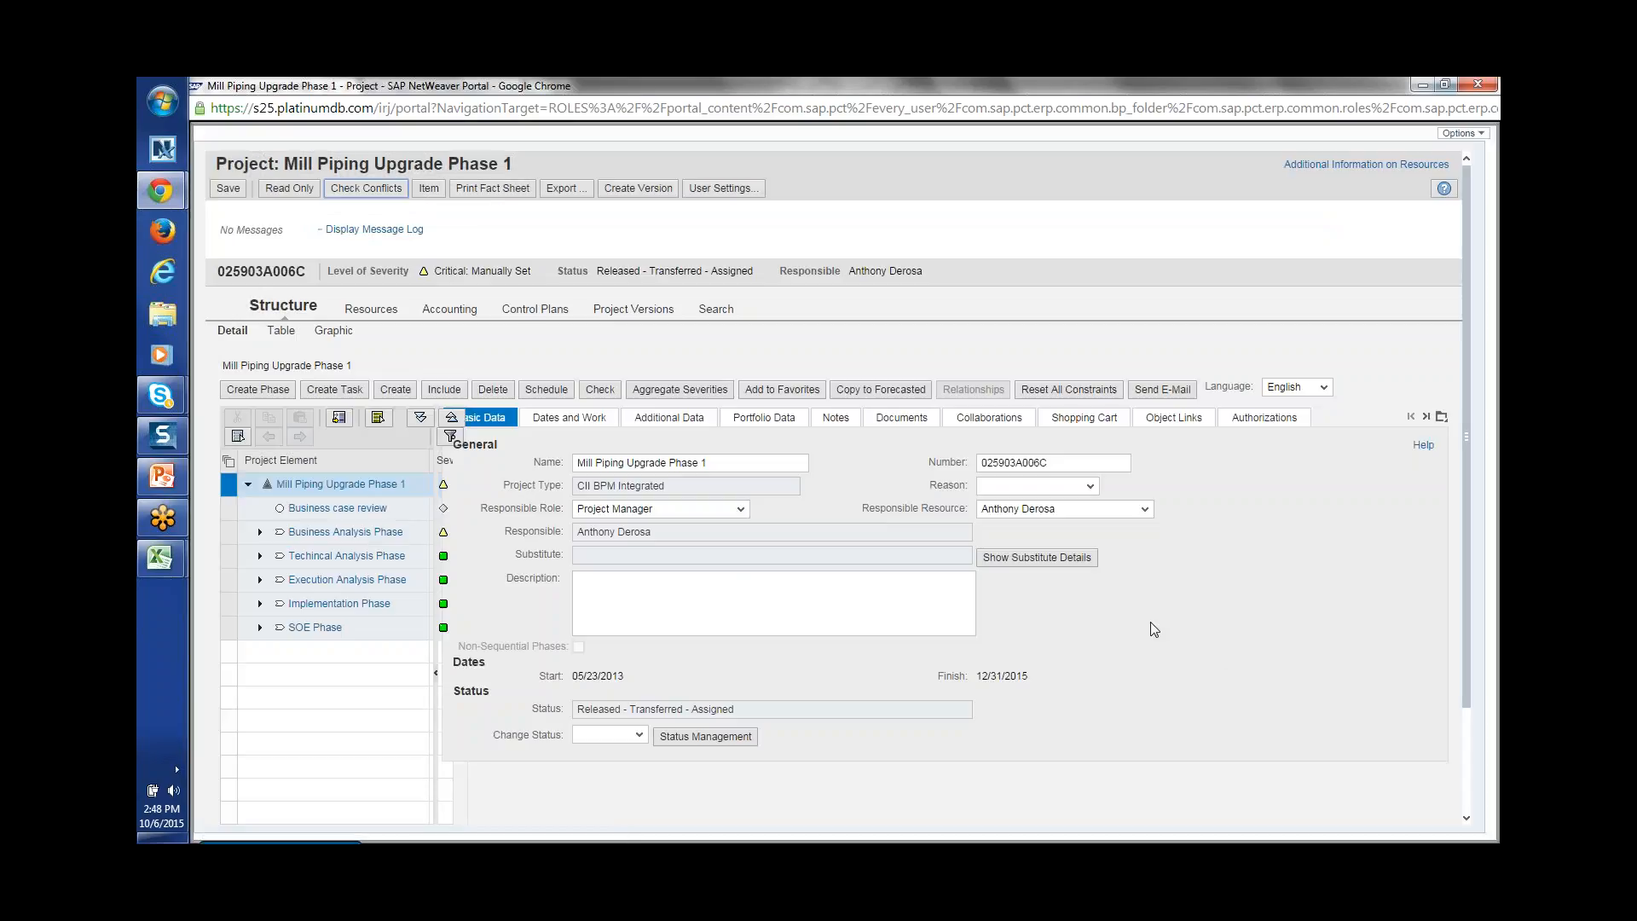
Step: Show the Resources staffing overview fully expanded in the monthly Distribution view
left_click(365, 309)
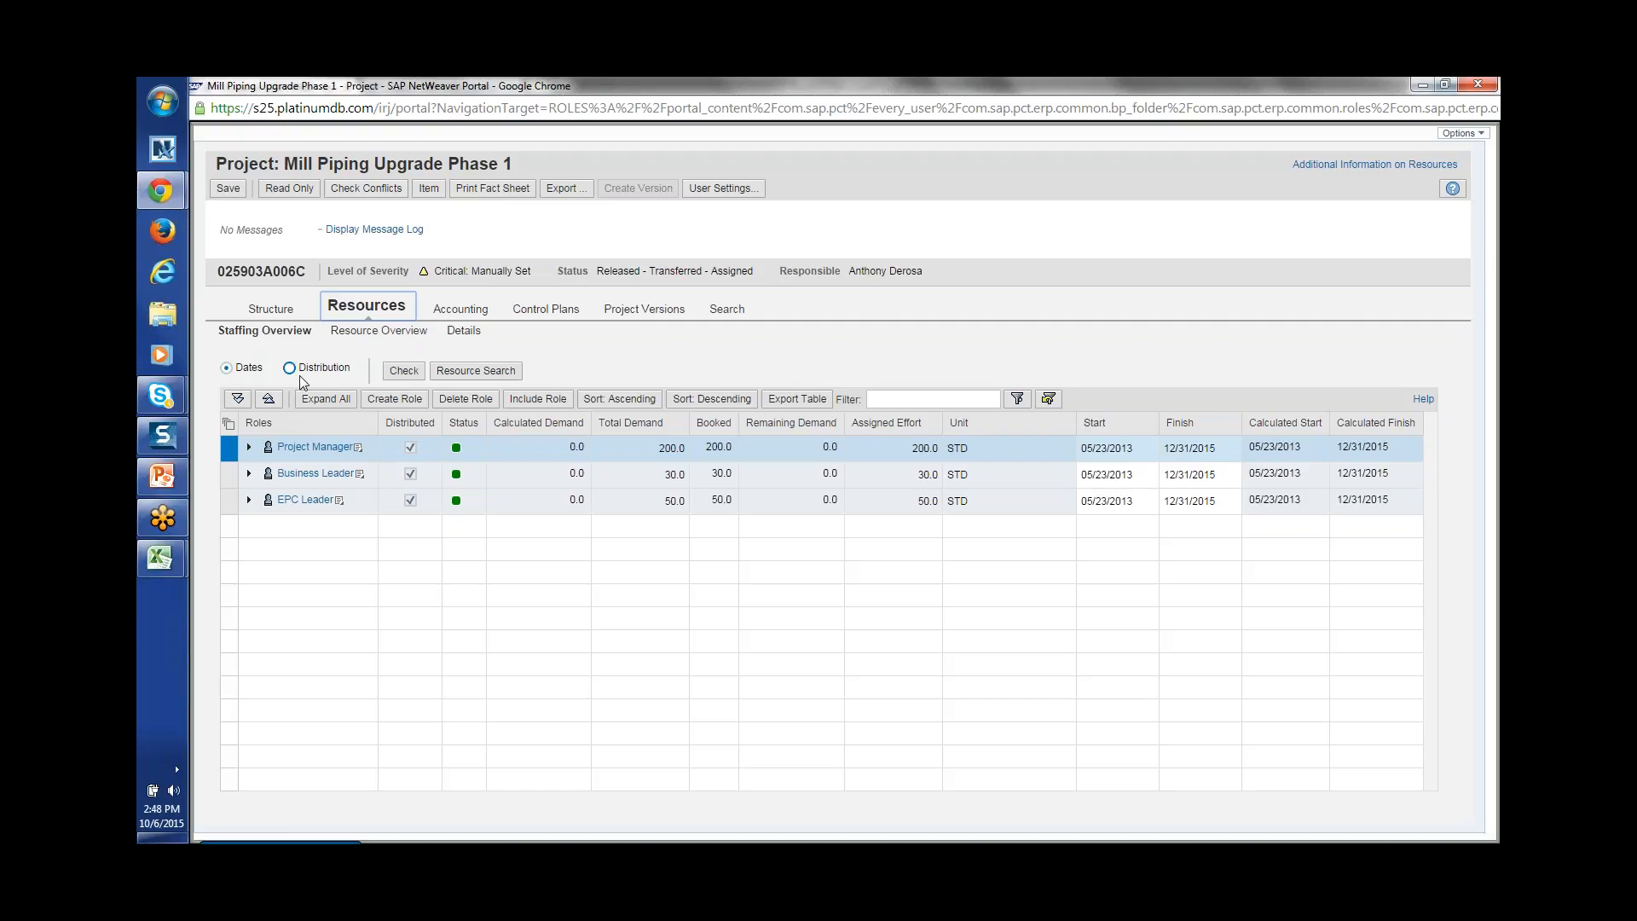
left_click(346, 401)
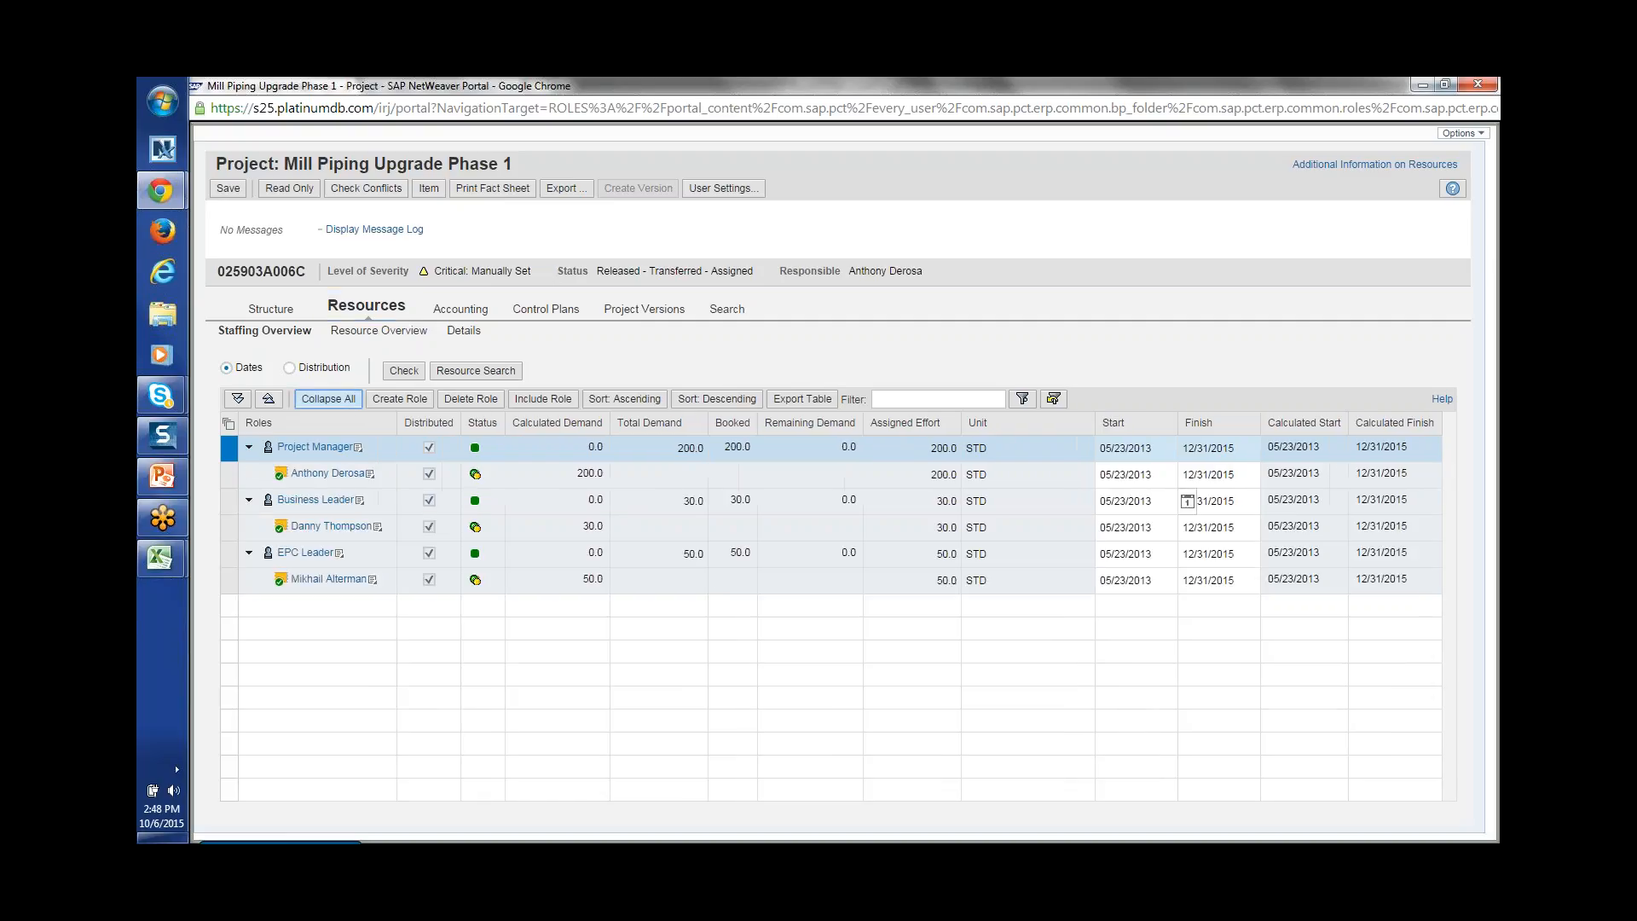
left_click(293, 369)
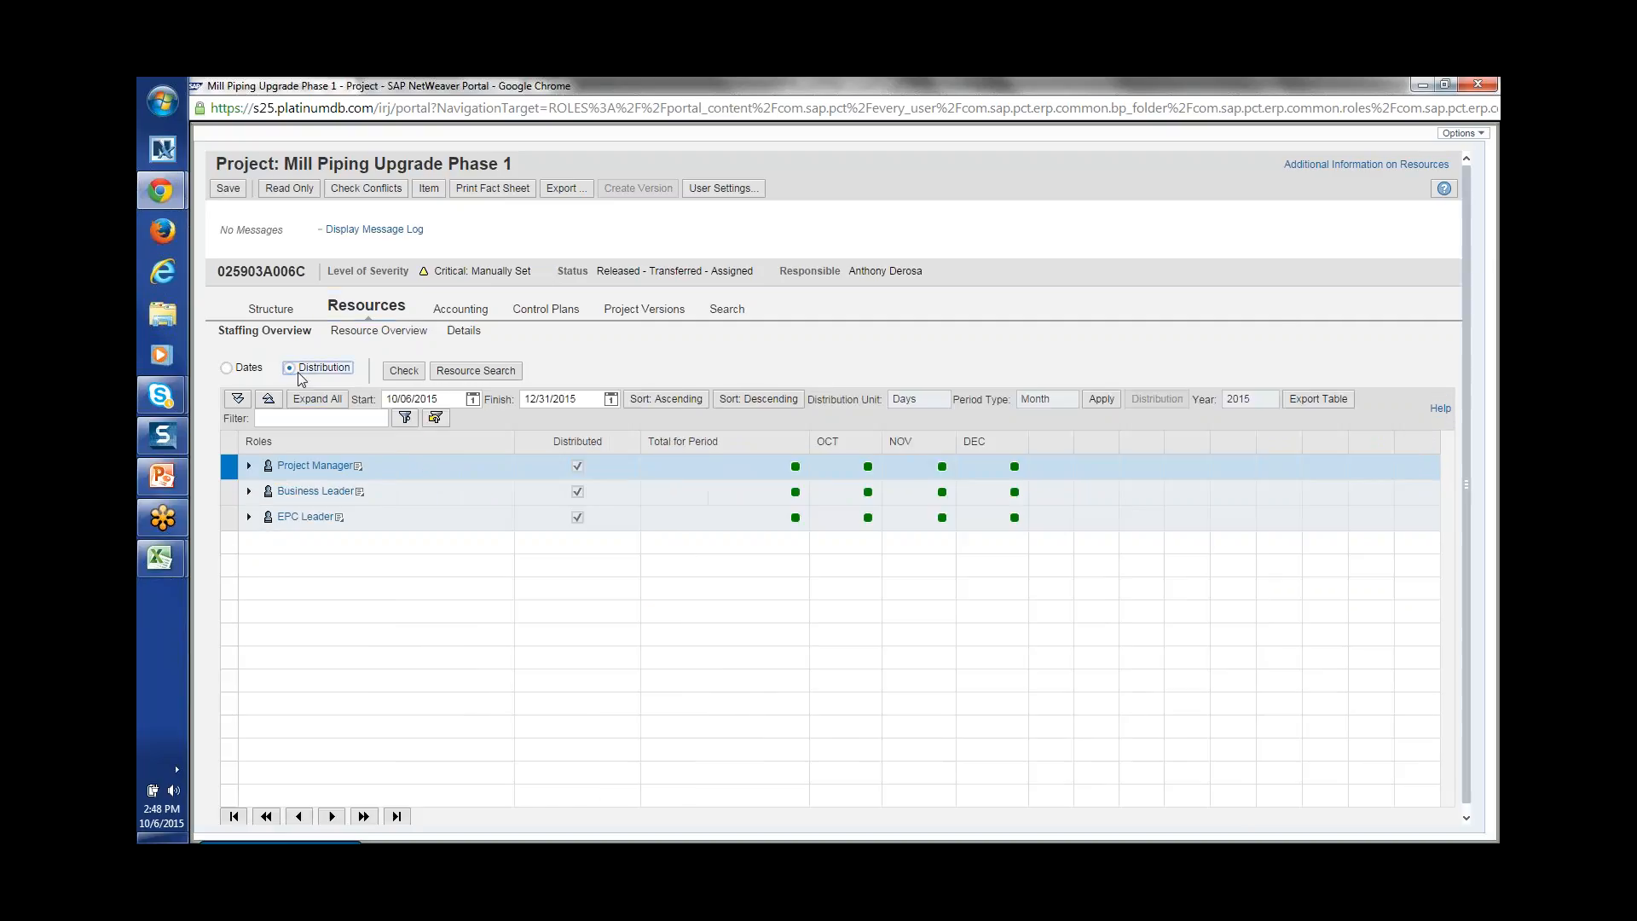
left_click(324, 400)
Step: Enter Project Manager total demand of 4, 8 and 8 for October, November and December
left_click(831, 492)
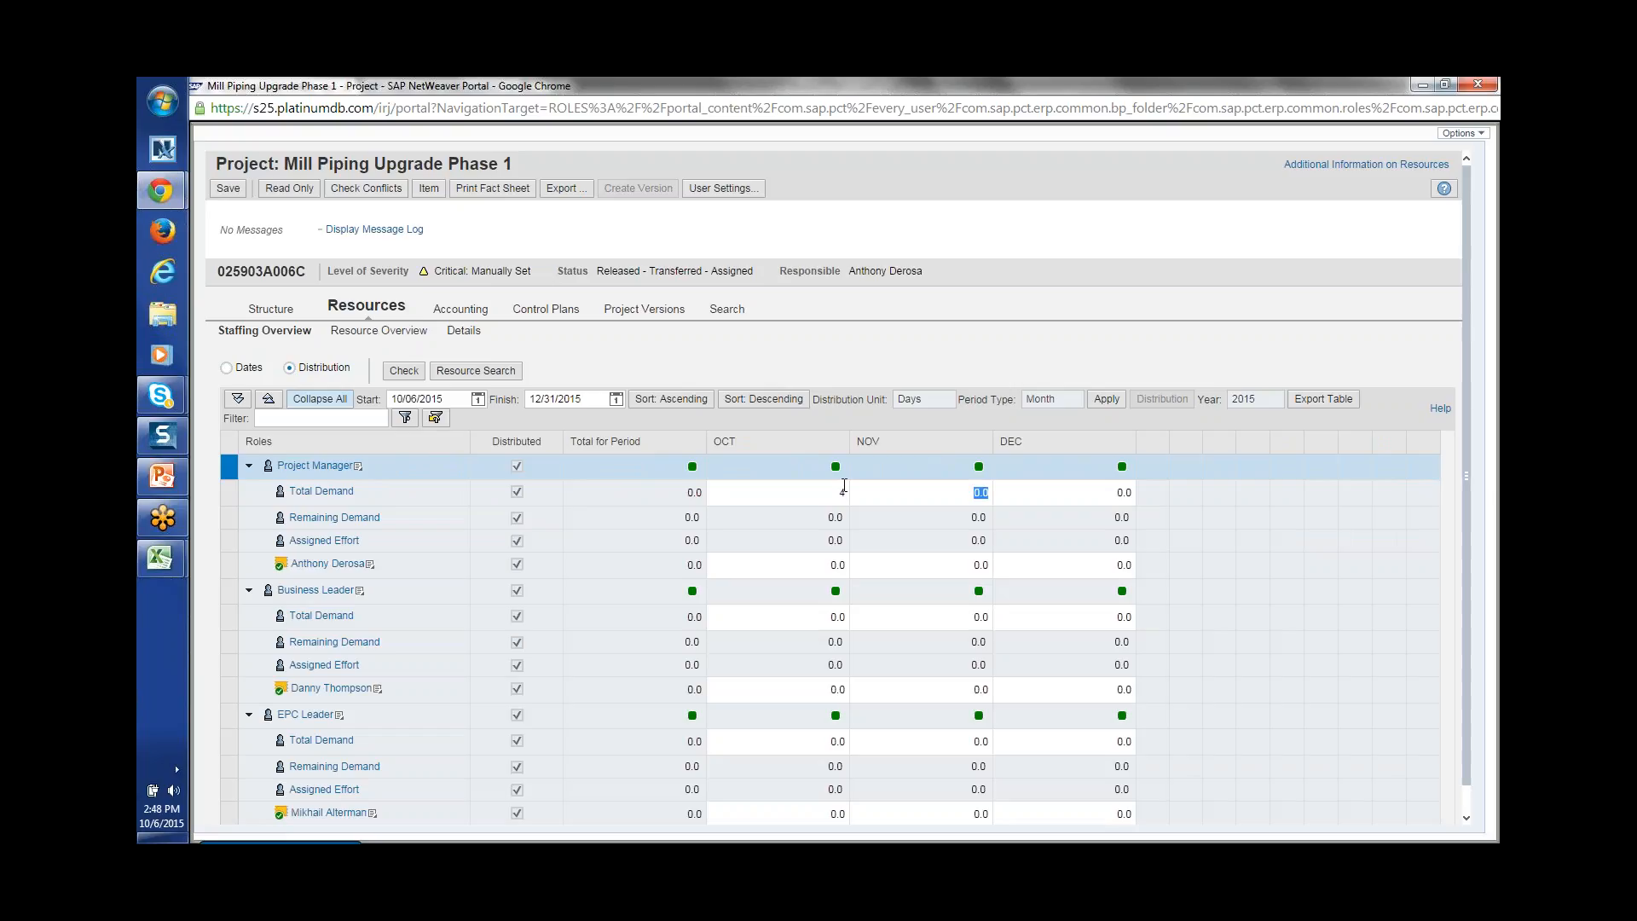
key("shift+Tab")
left_click_drag(851, 500, 1037, 492)
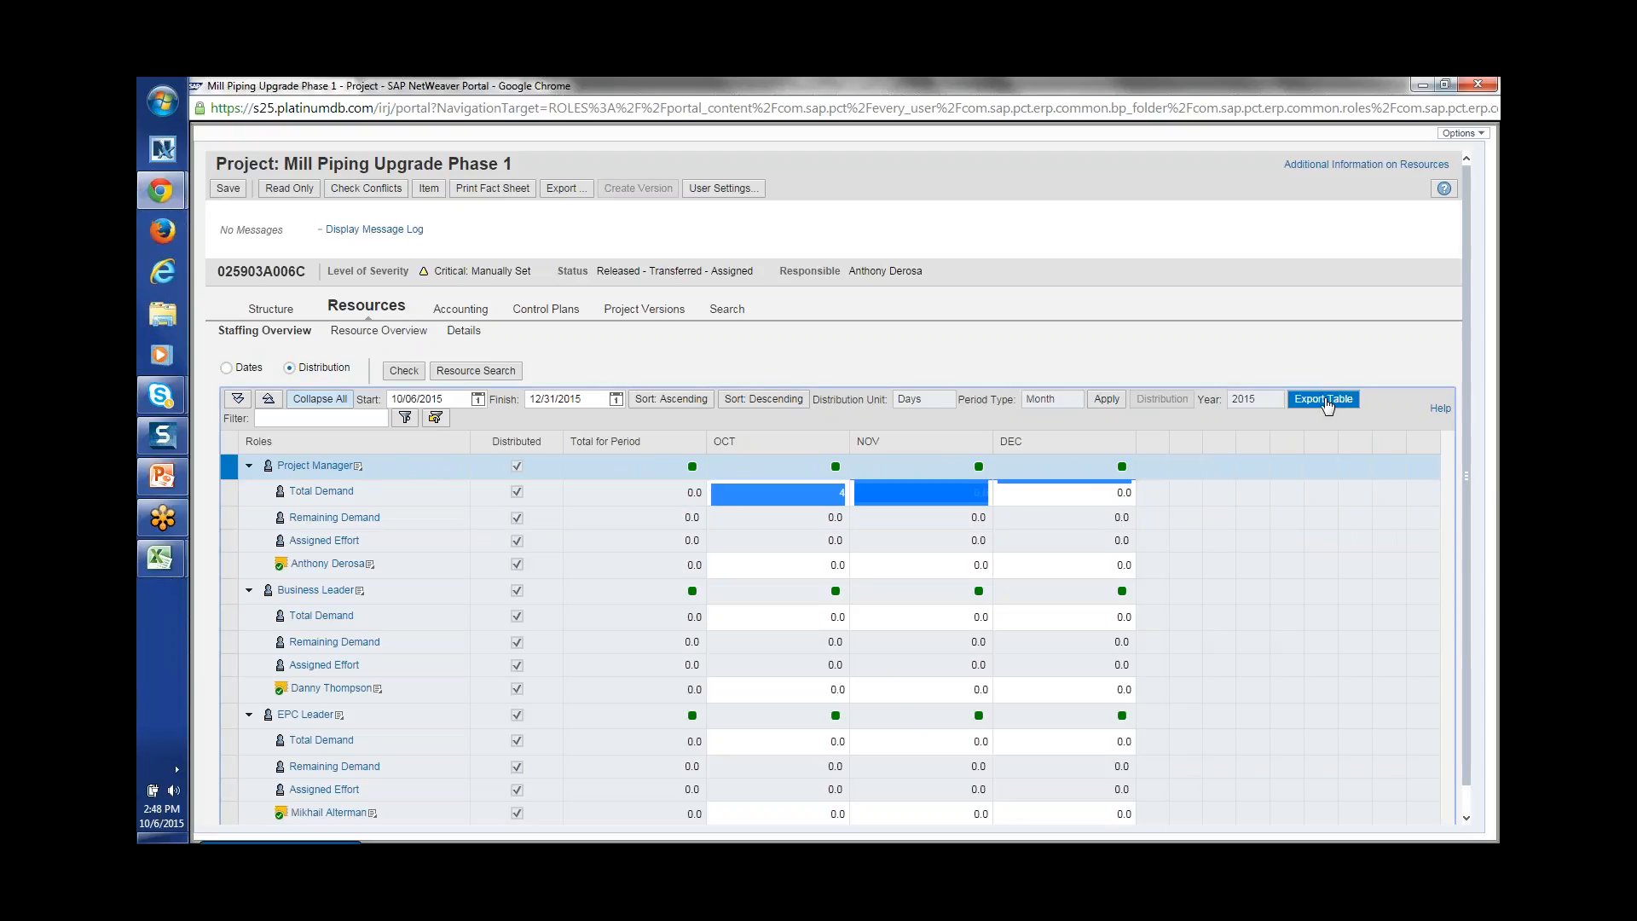
left_click(1050, 338)
left_click(915, 488)
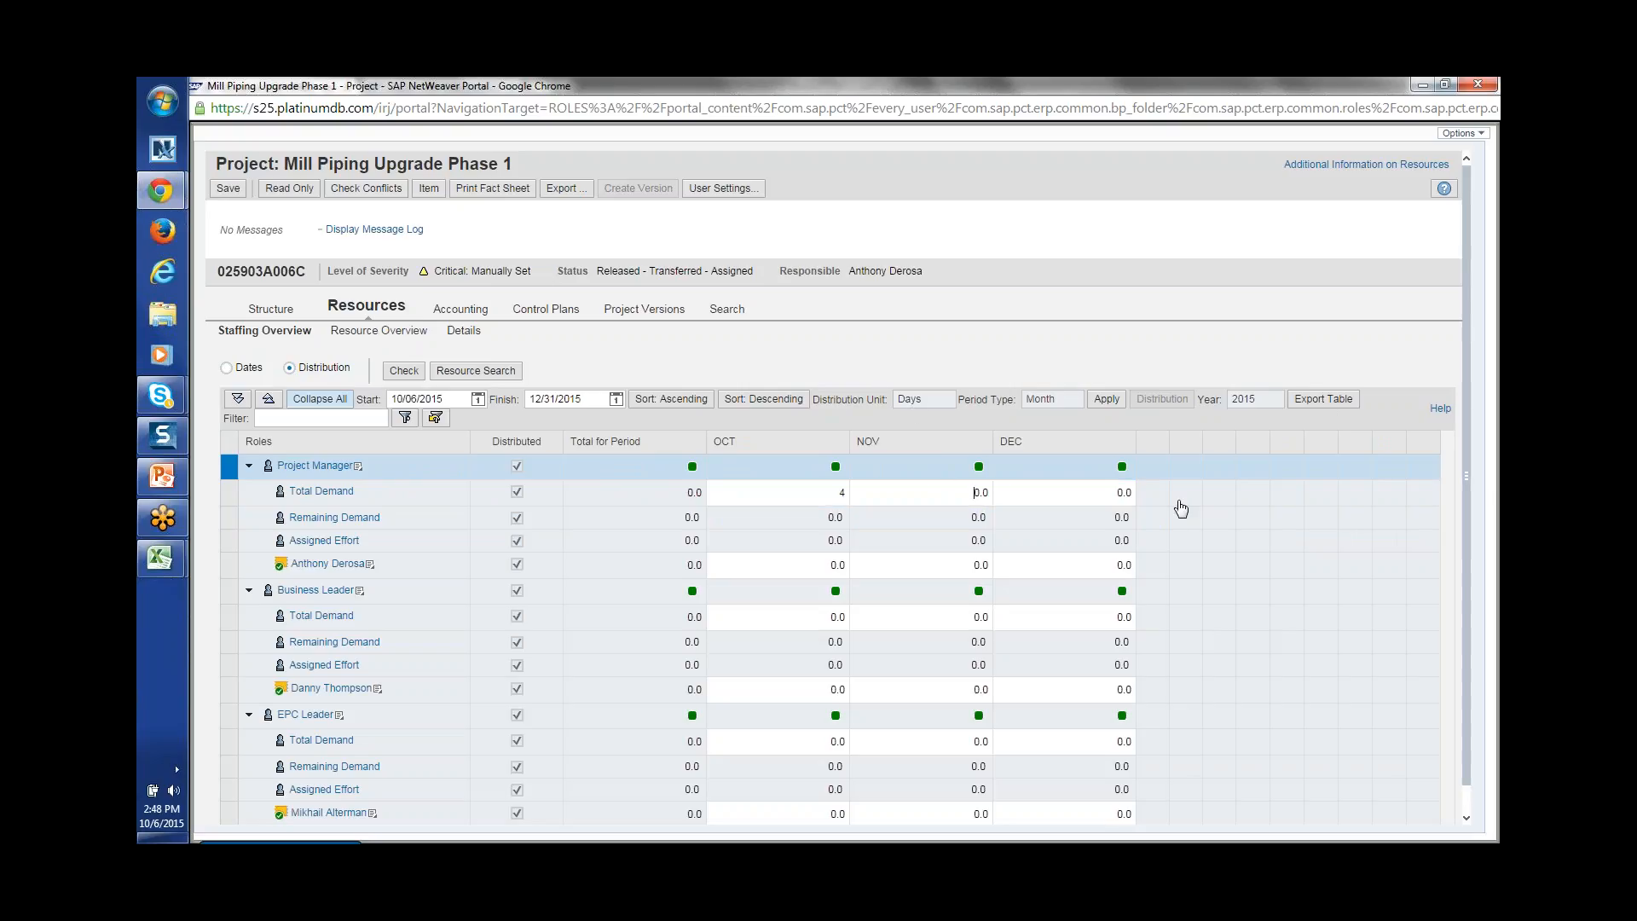
type("8")
key("Delete")
key("Tab")
type("8")
scroll(1431, 533, "down", 1)
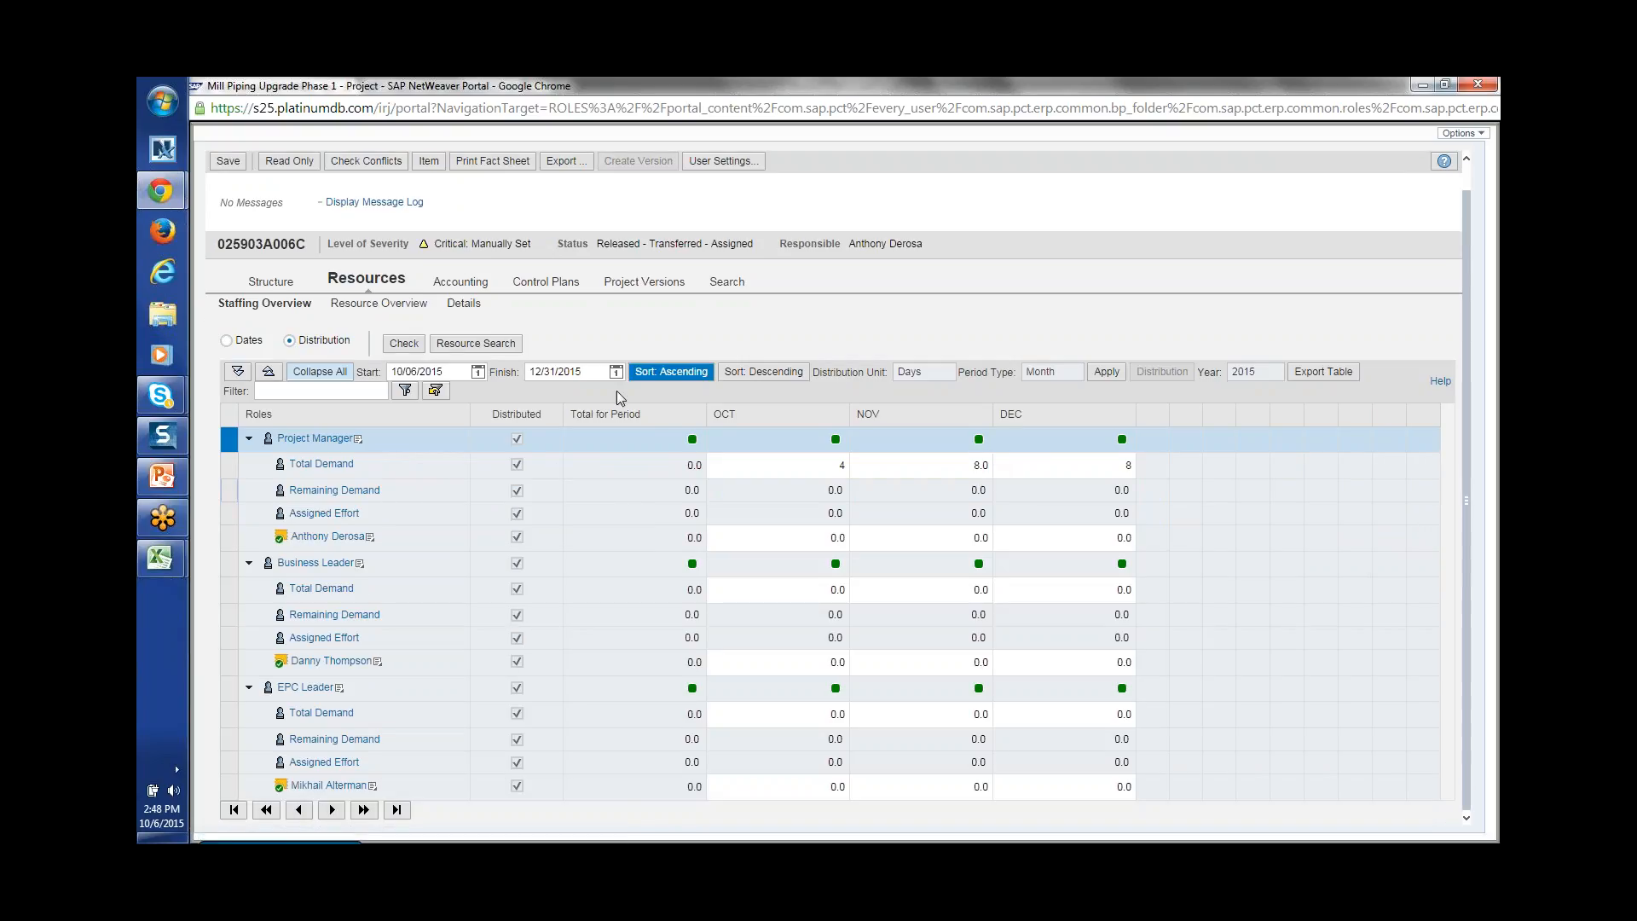
scroll(1468, 183, "up", 1)
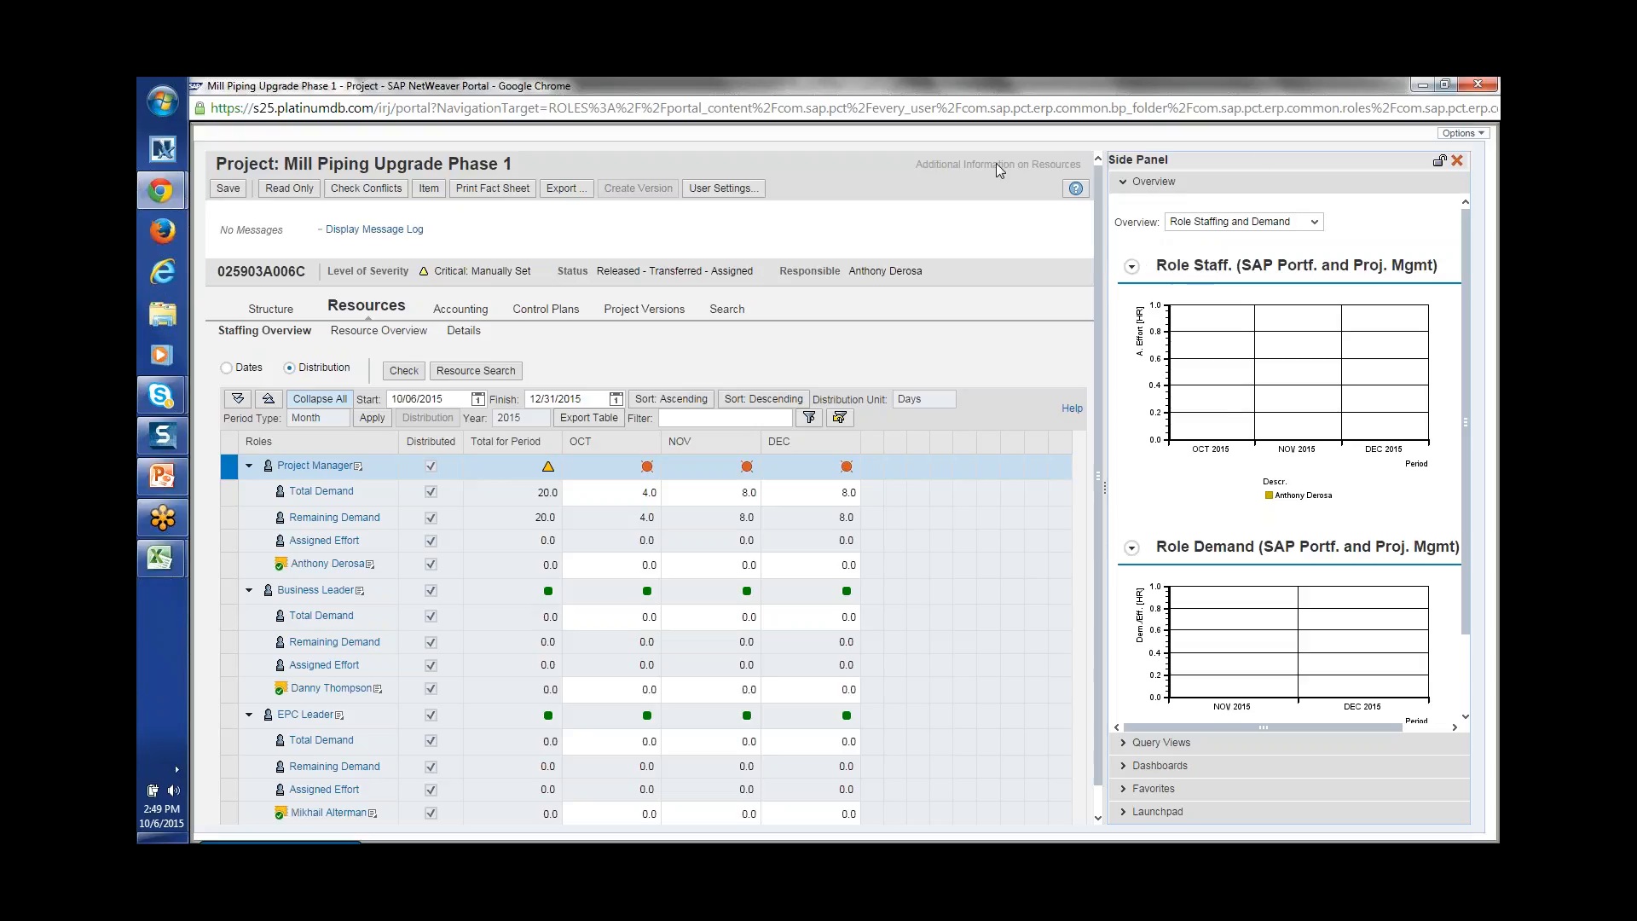
Step: Close the side panel, switch to Staffing Overview, and open the Project Manager role's action menu
left_click(1458, 162)
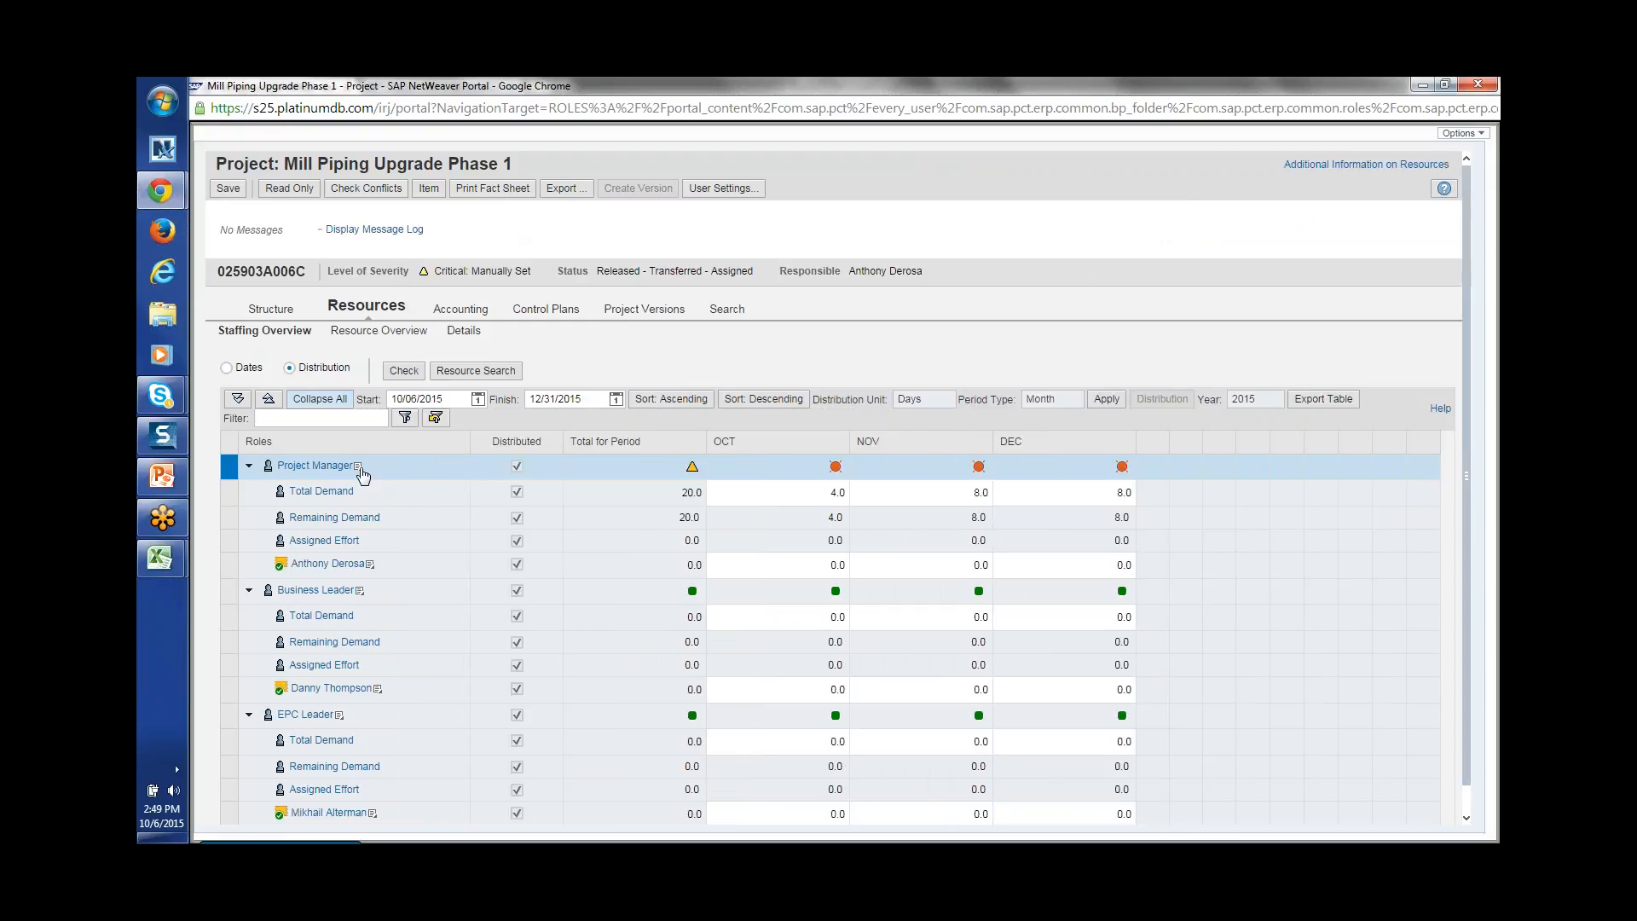
left_click(297, 336)
left_click(357, 467)
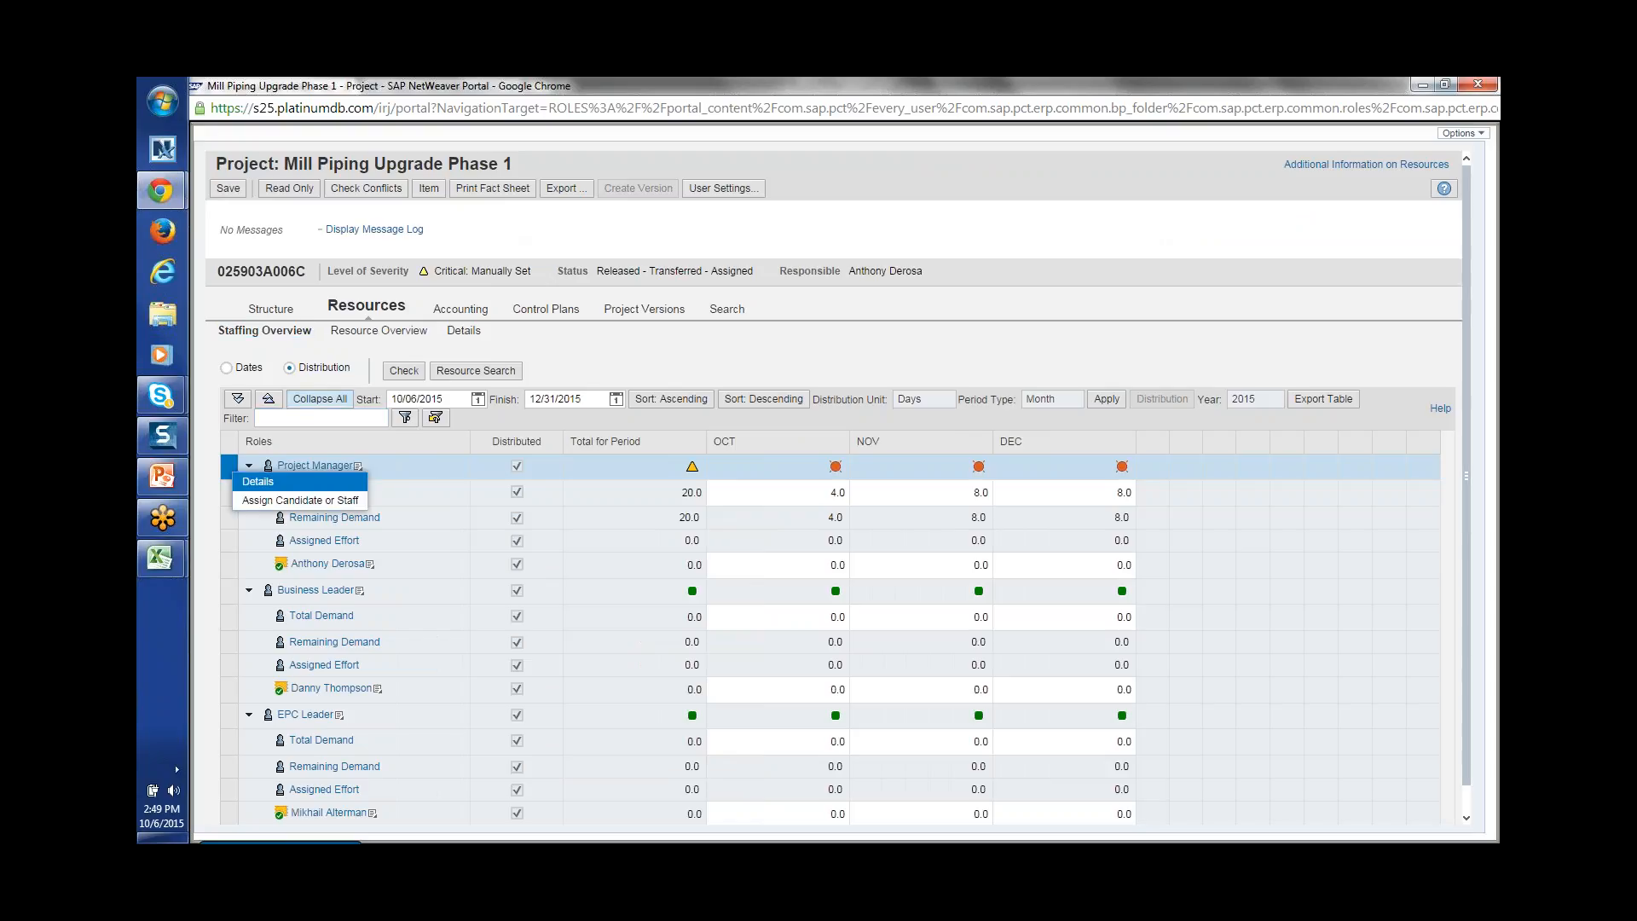
left_click(335, 500)
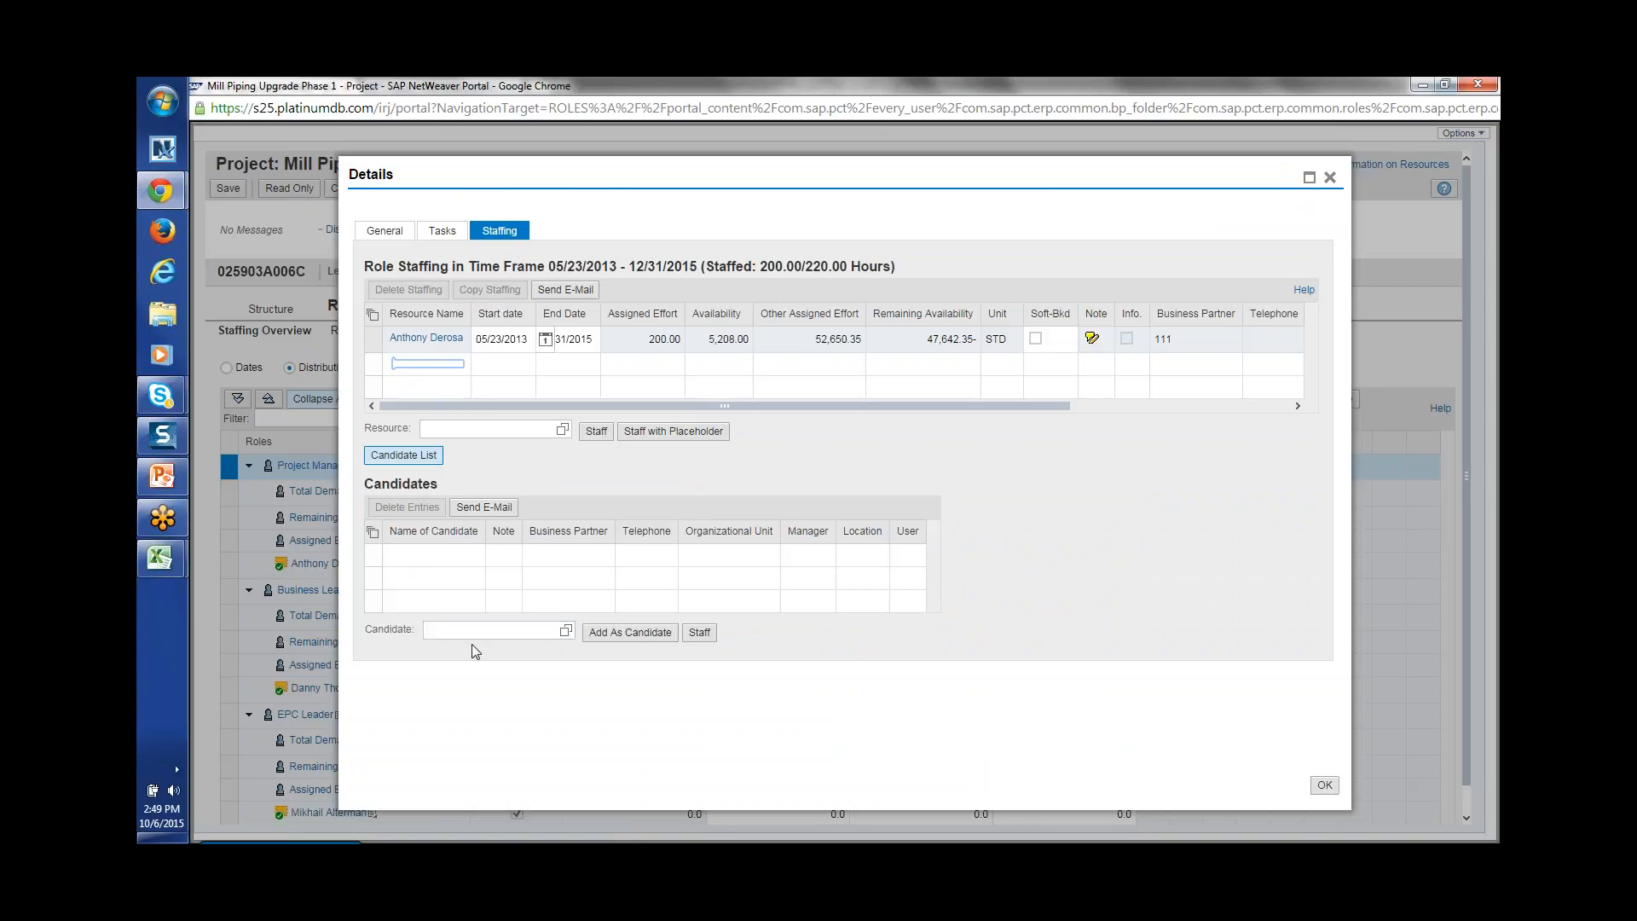
left_click(532, 429)
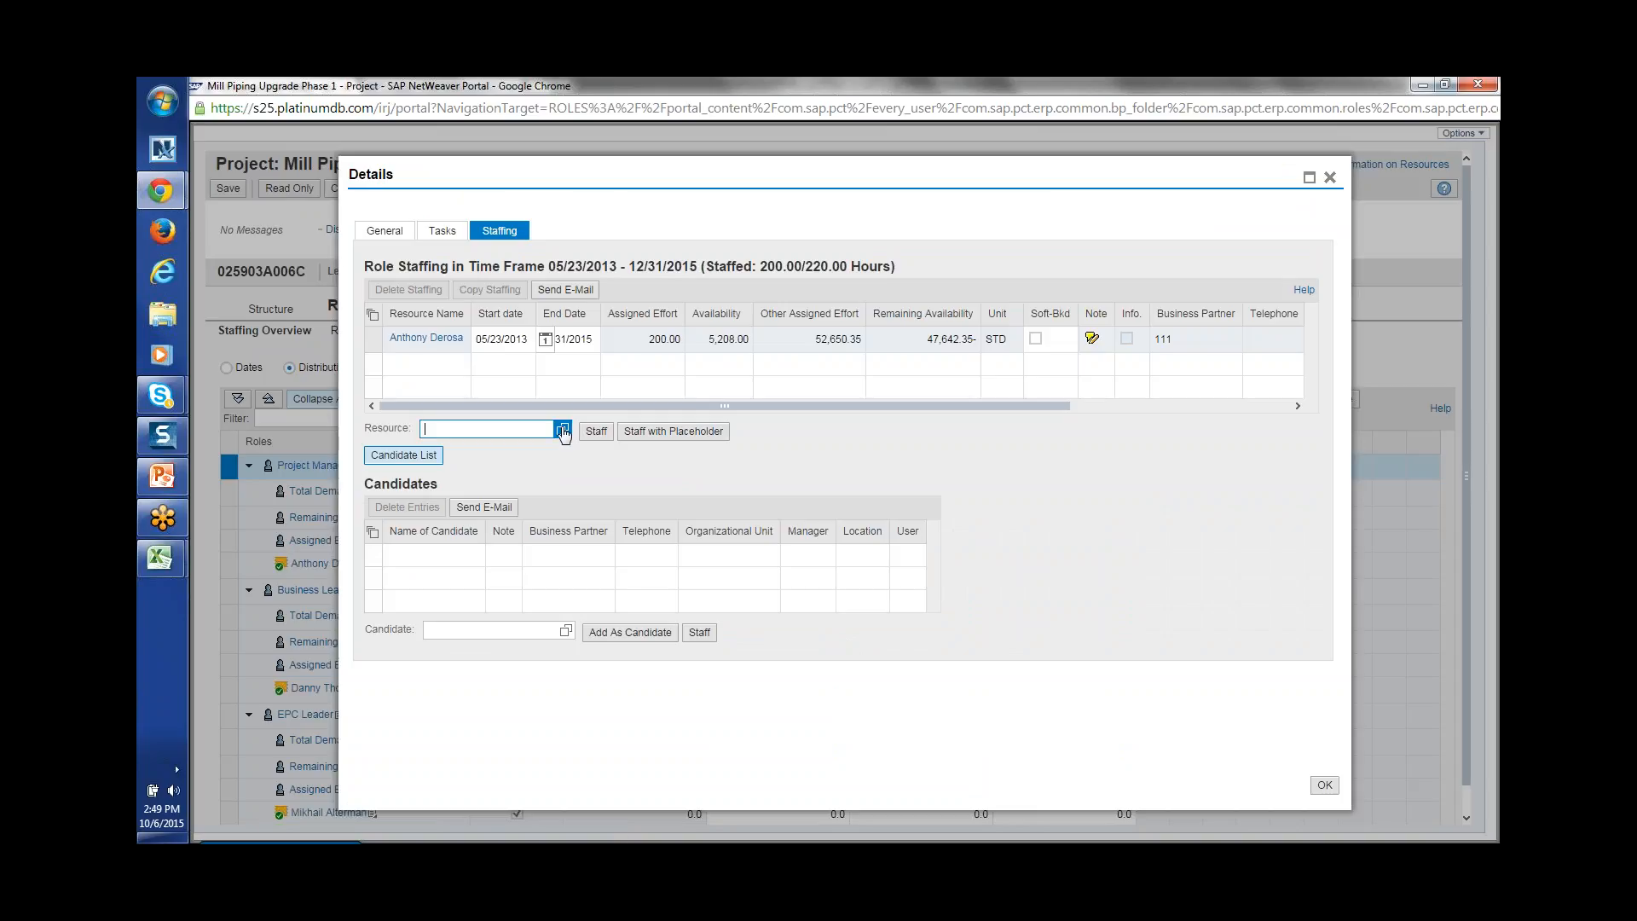
left_click(563, 431)
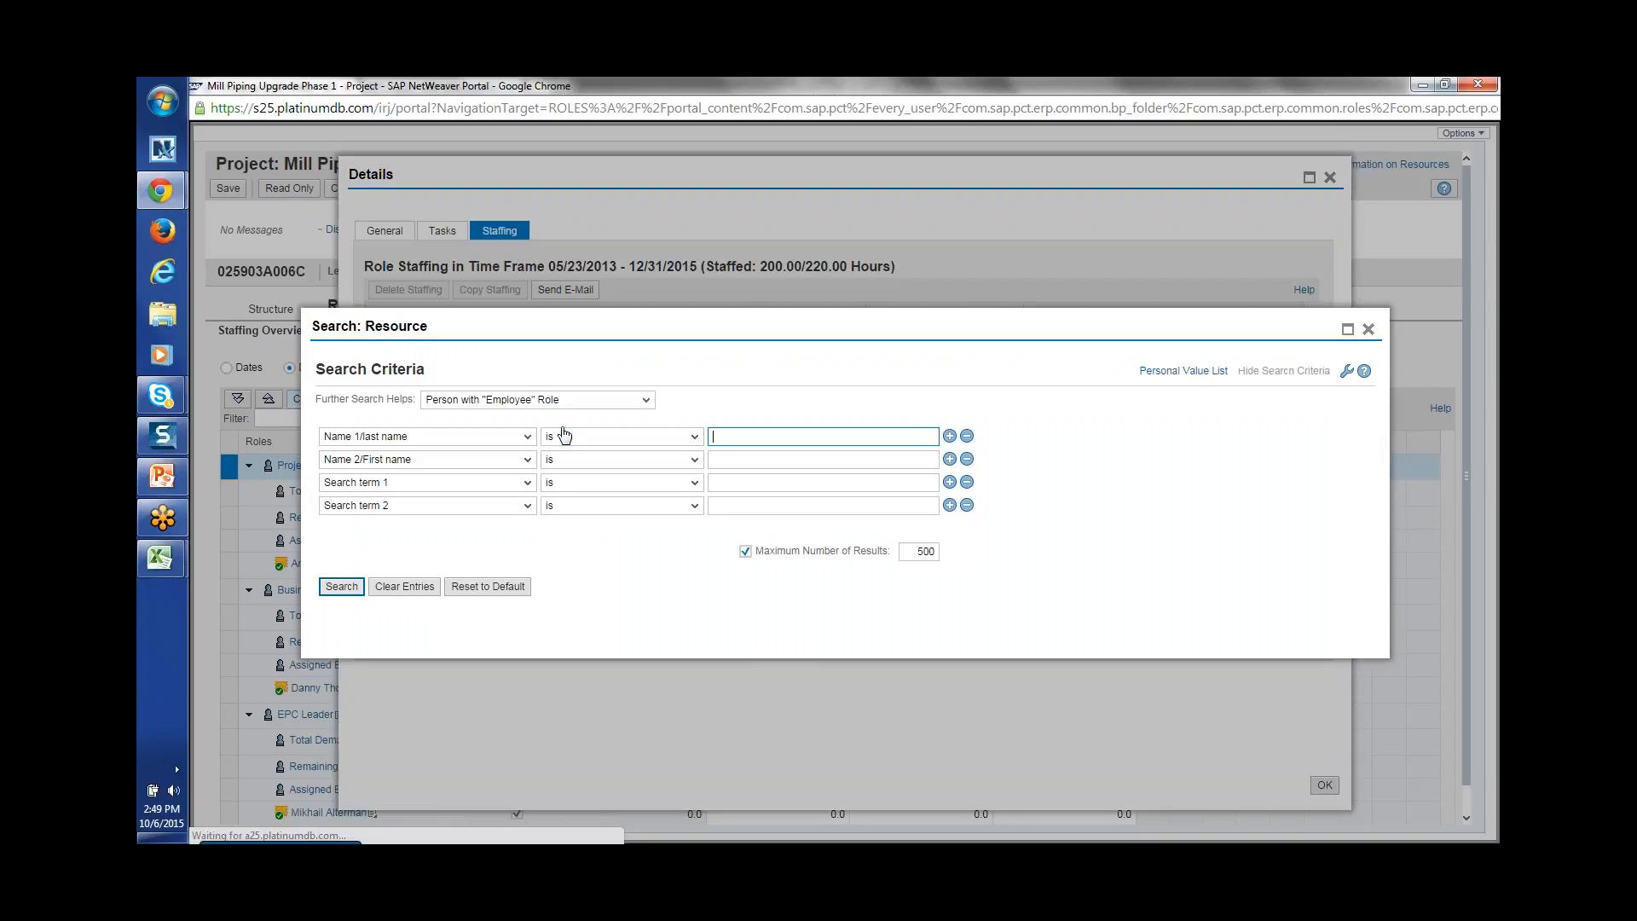
left_click(363, 587)
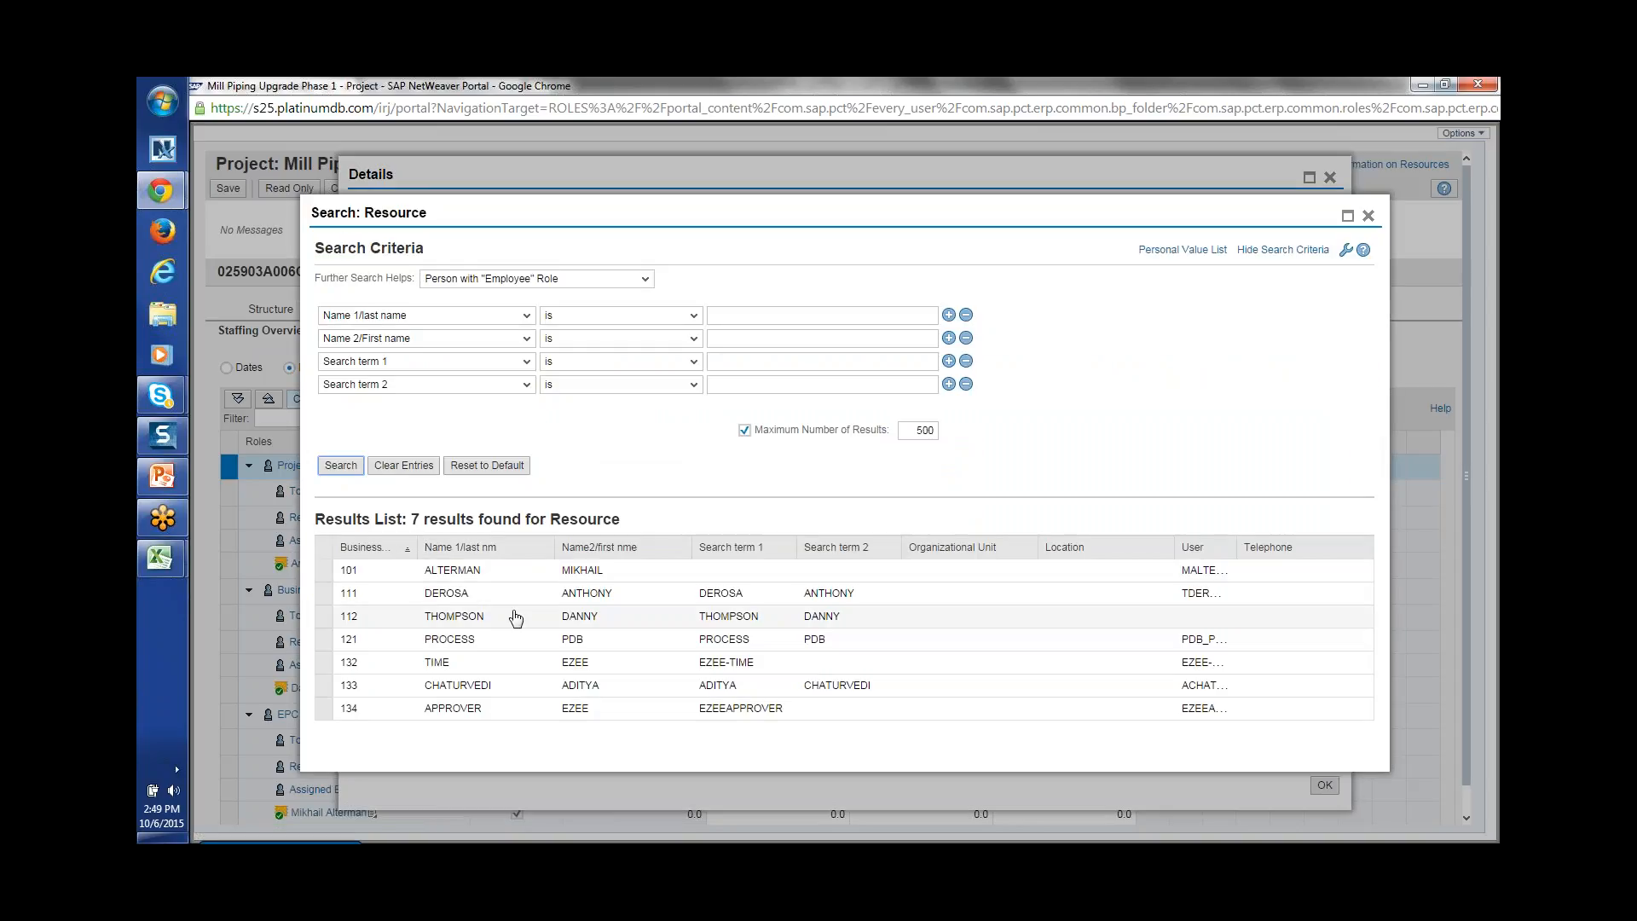
left_click(578, 595)
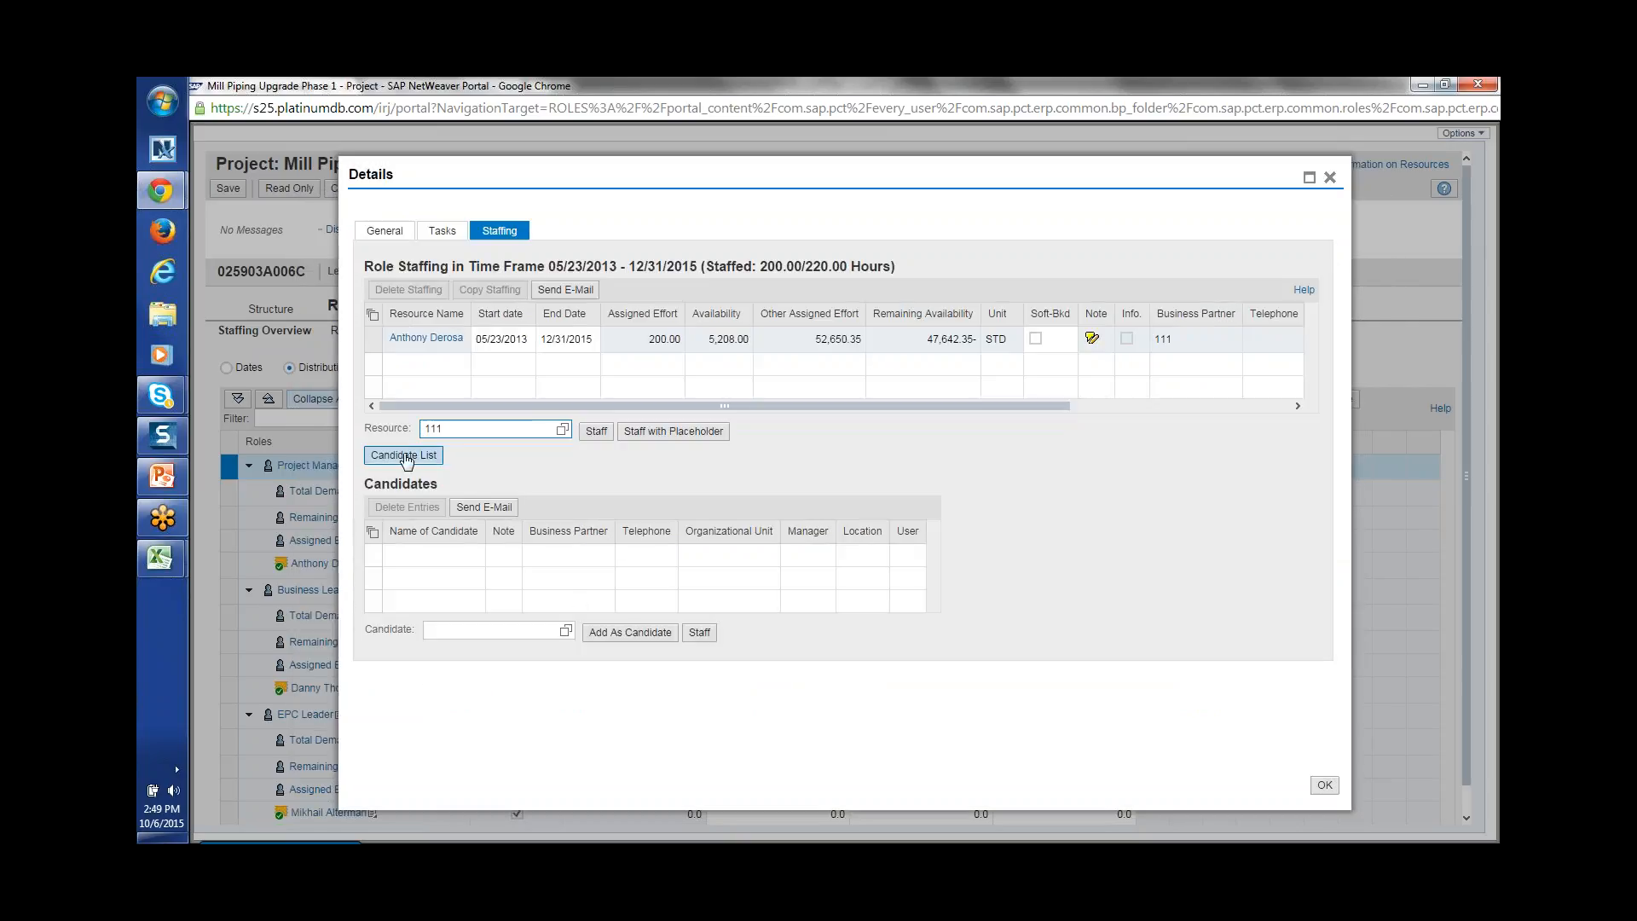
left_click(596, 431)
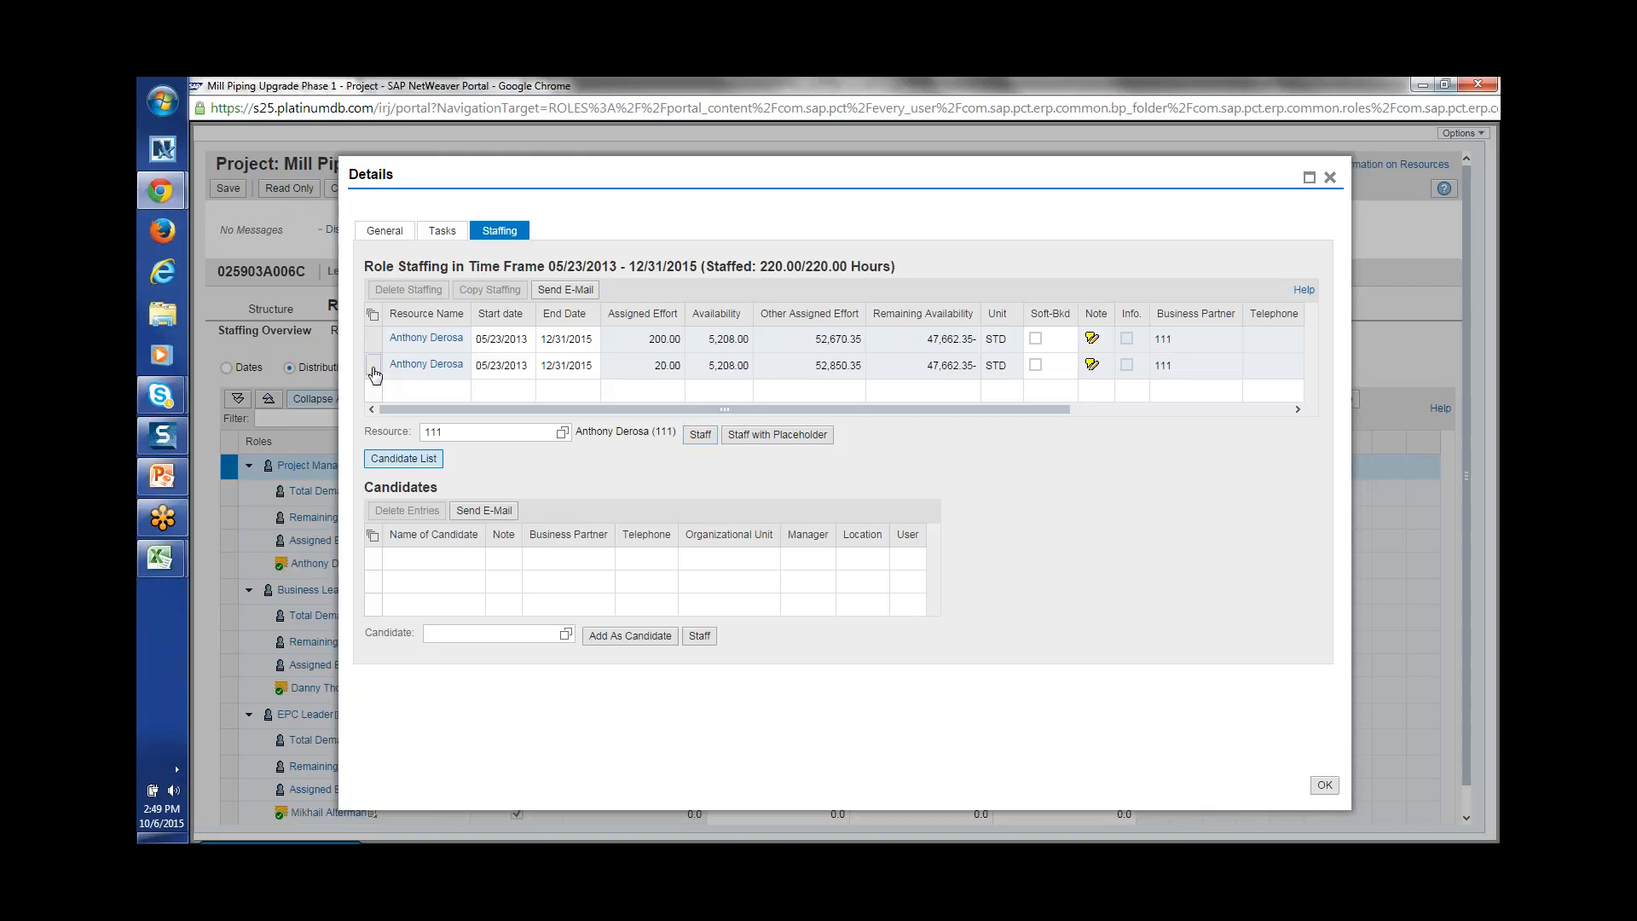
left_click(374, 369)
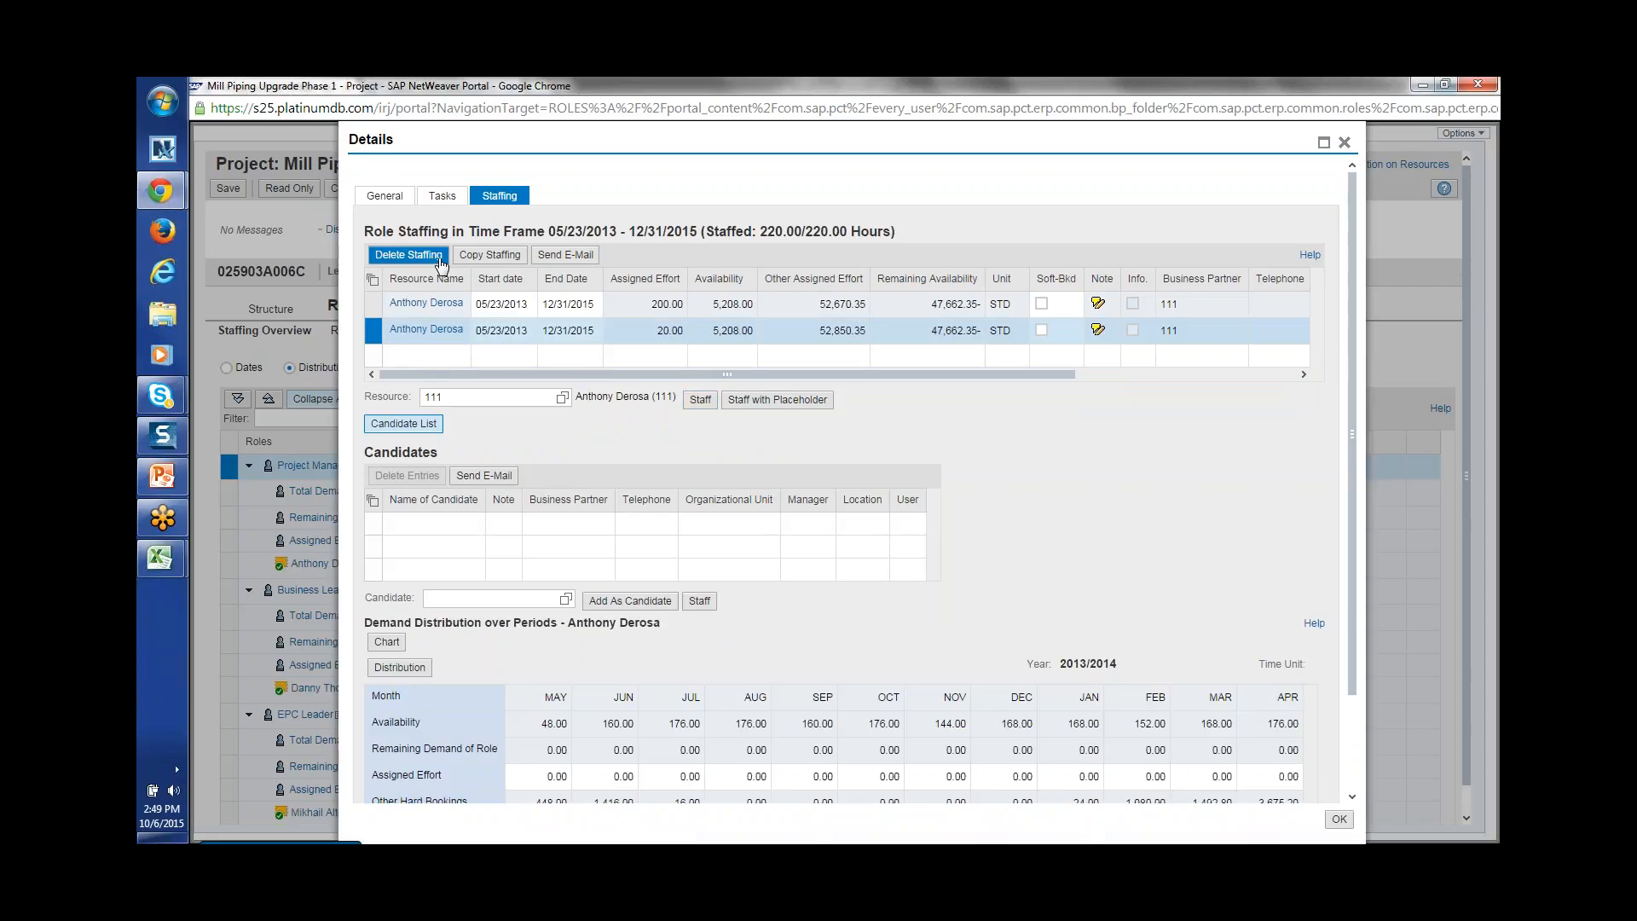
left_click(429, 257)
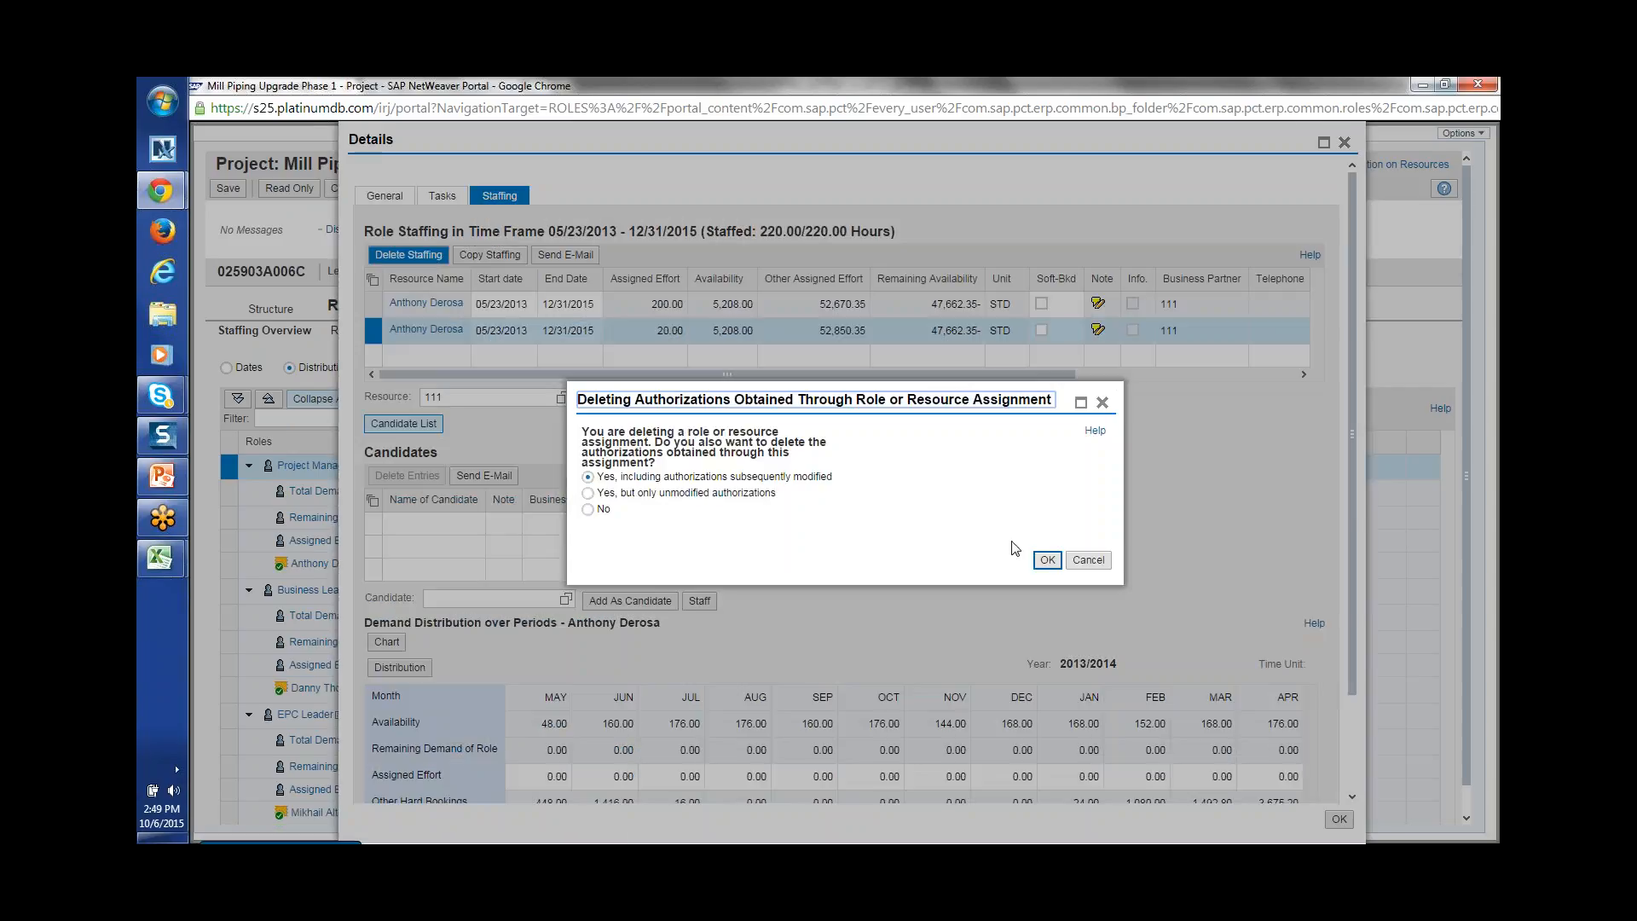
left_click(1048, 563)
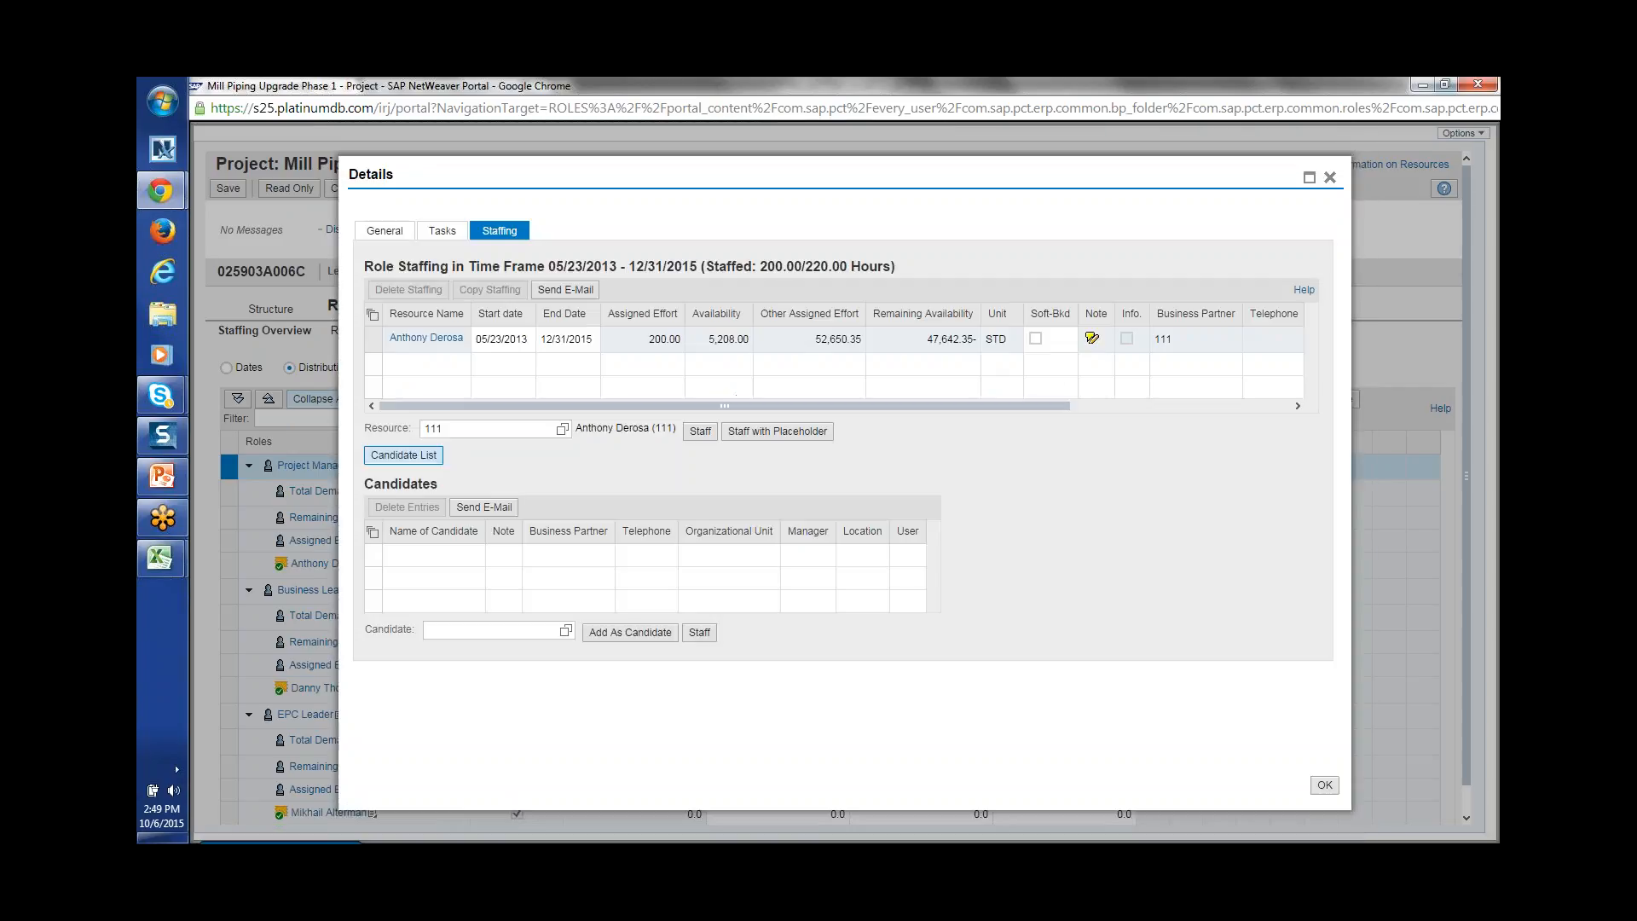
left_click(1329, 178)
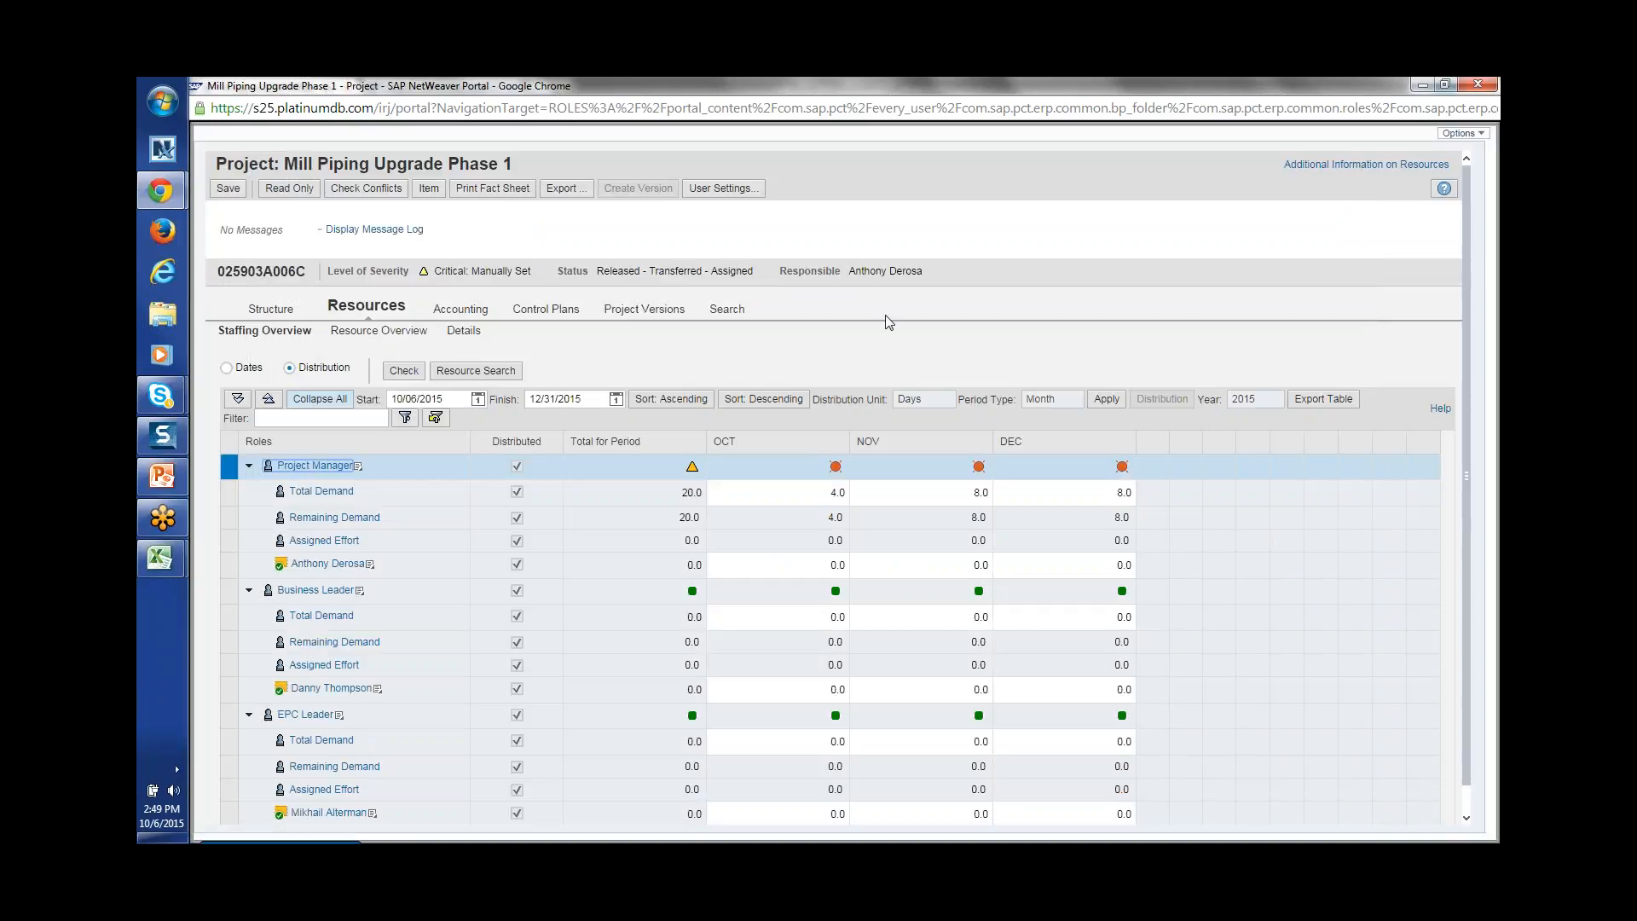
Step: Return to Excel and create a new blank workbook
key("alt+Tab")
key("alt+Tab")
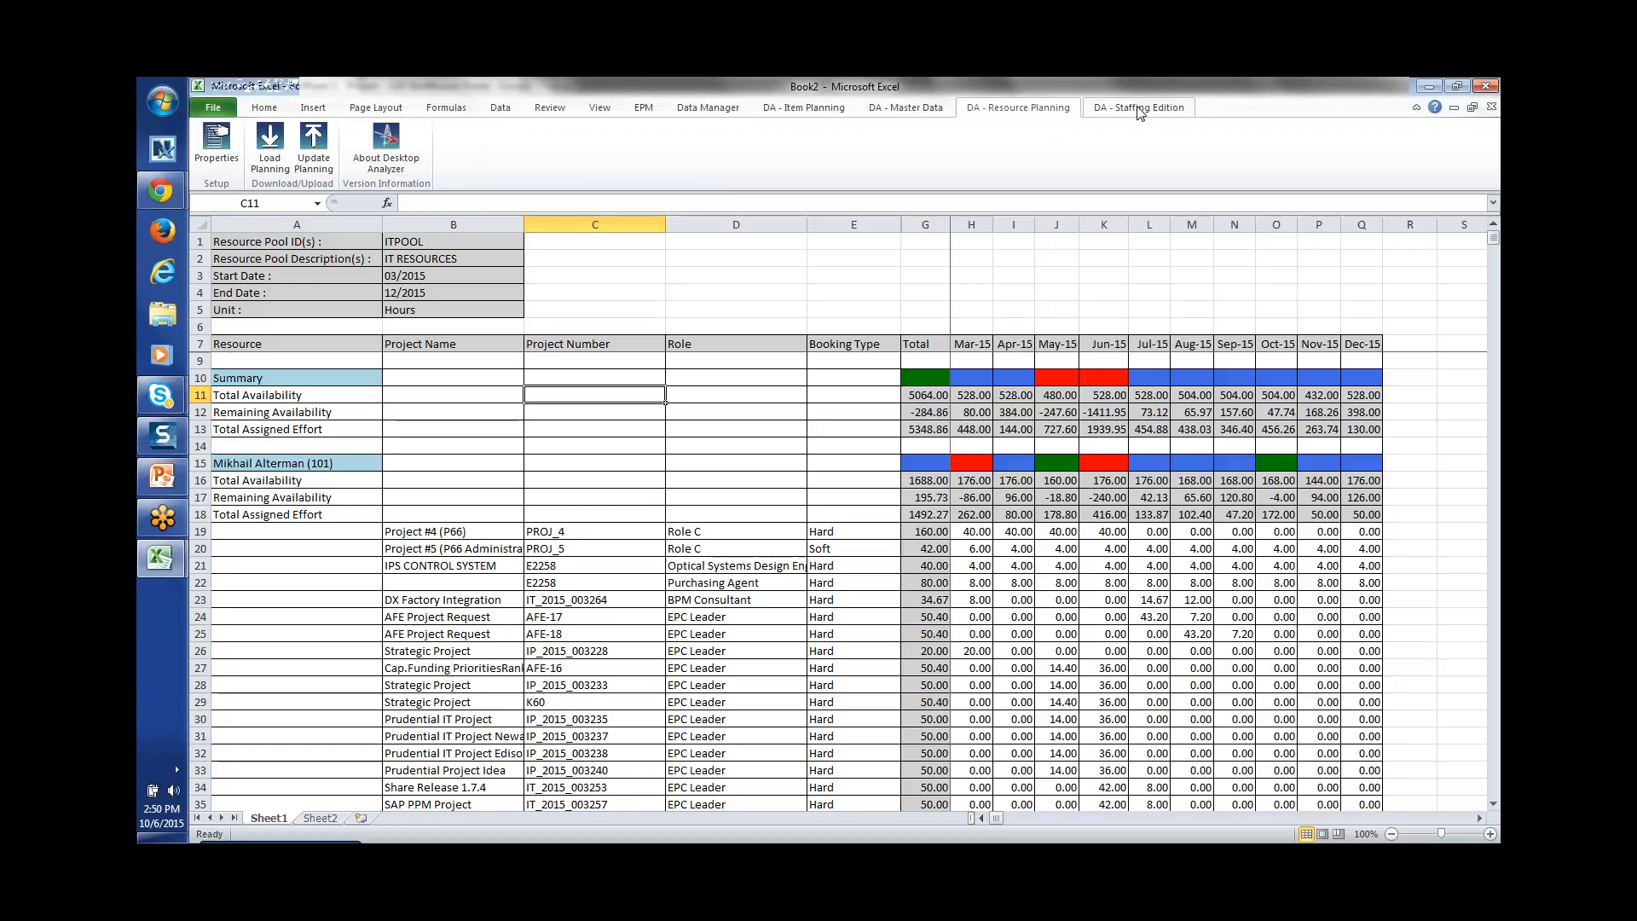
left_click(883, 396)
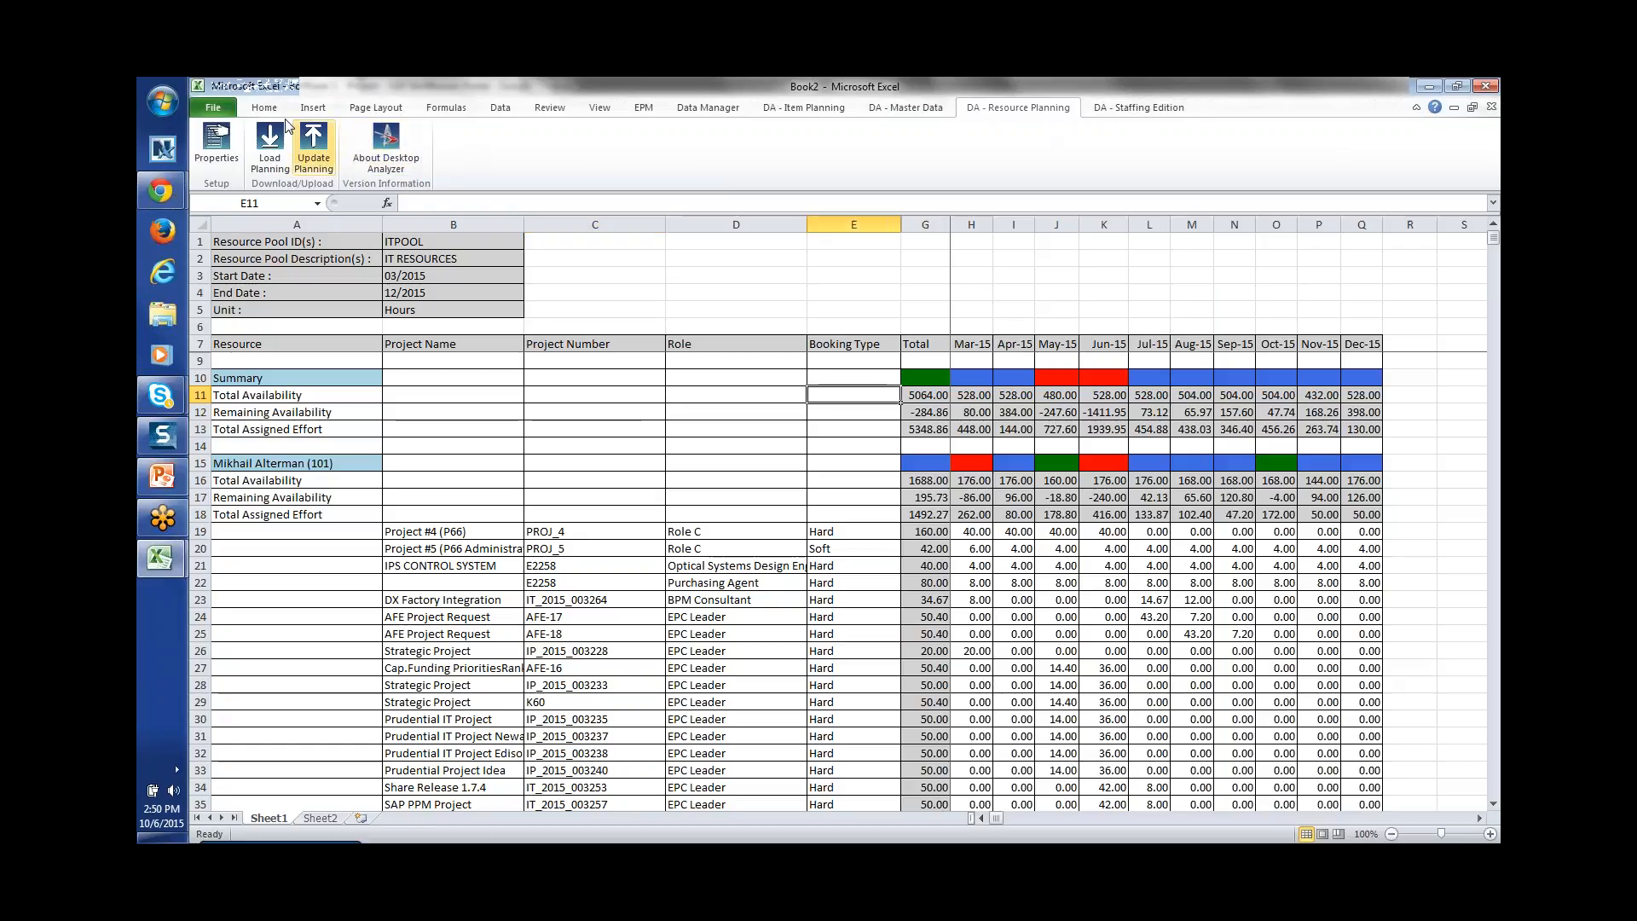
left_click(213, 108)
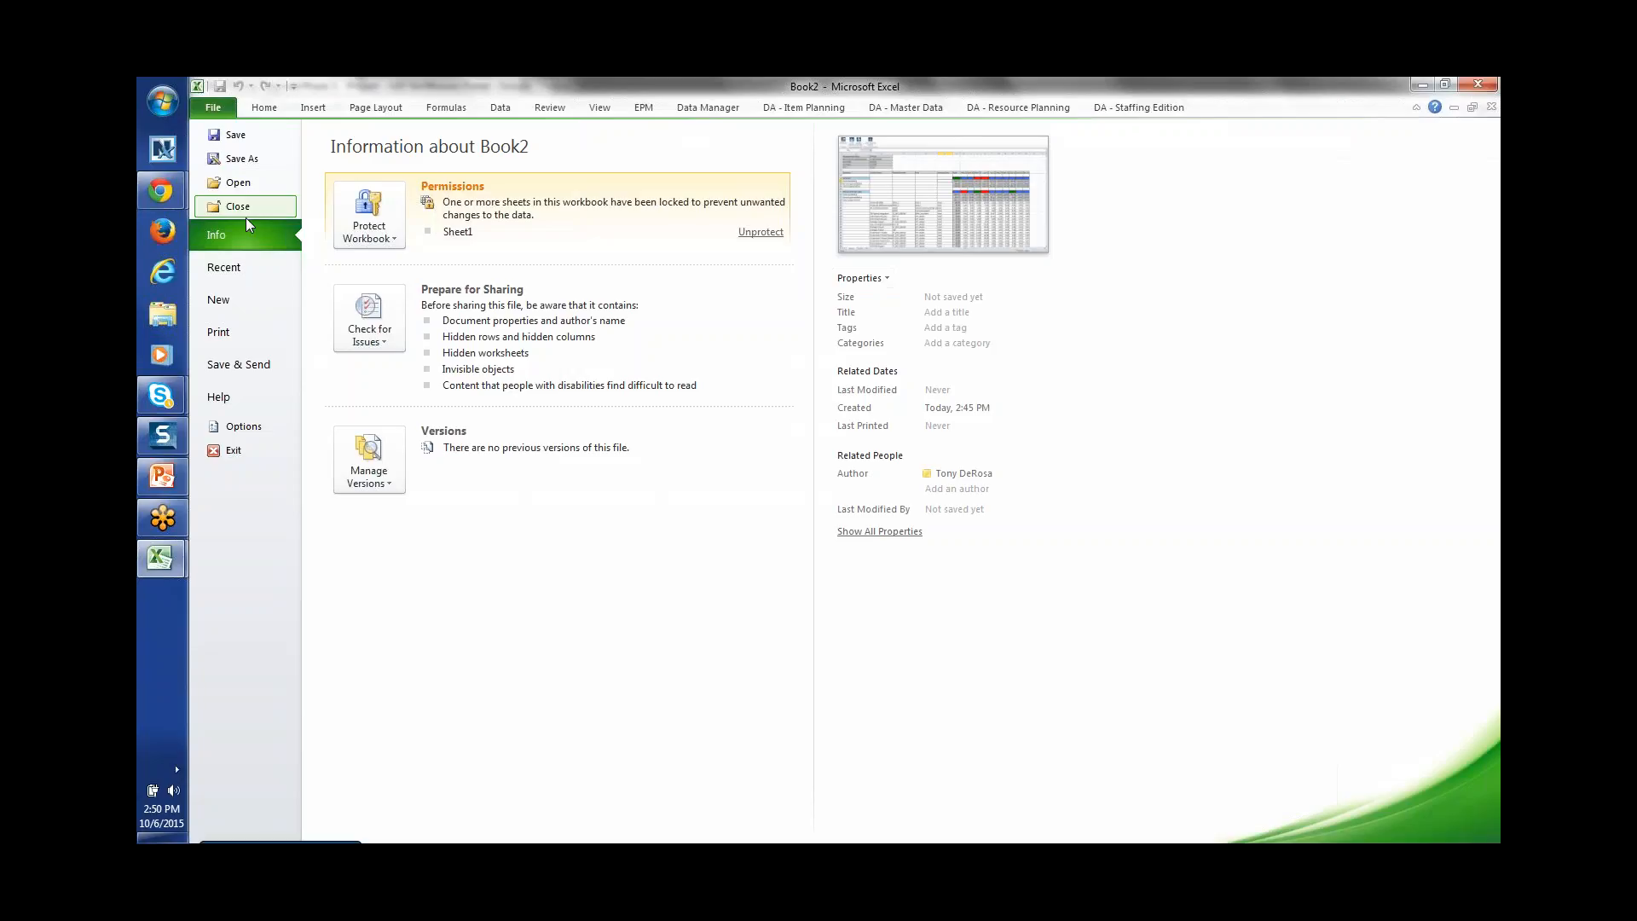
left_click(239, 299)
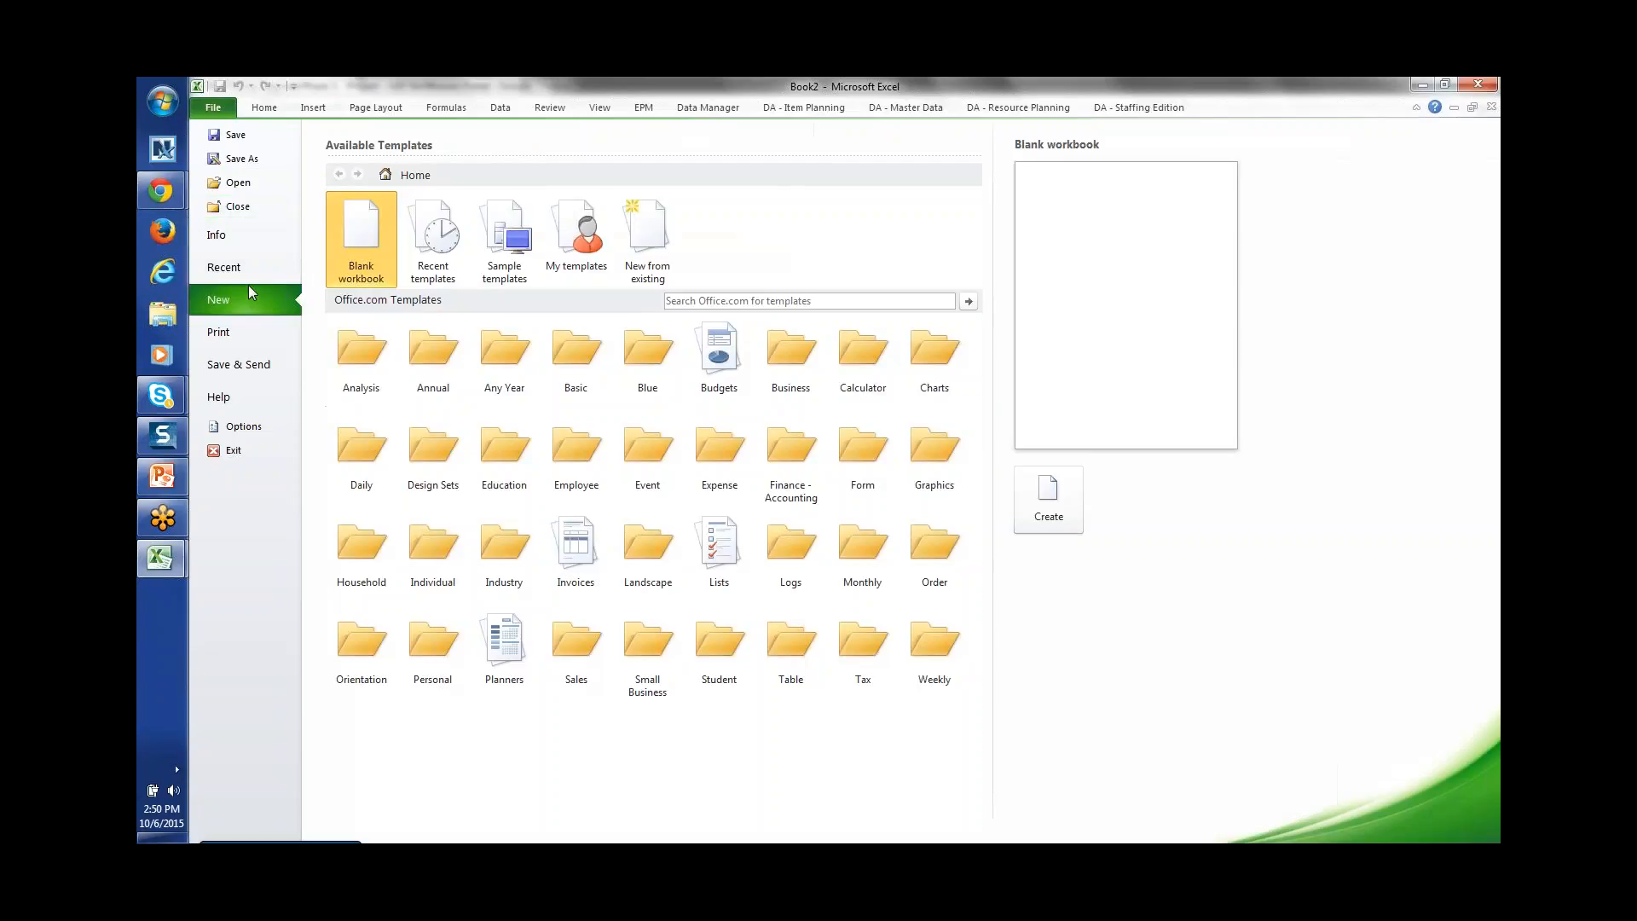
double_click(368, 260)
Step: Start Load Staffing from DA - Staffing Edition, log in with the username, and choose project E2258
left_click(1157, 111)
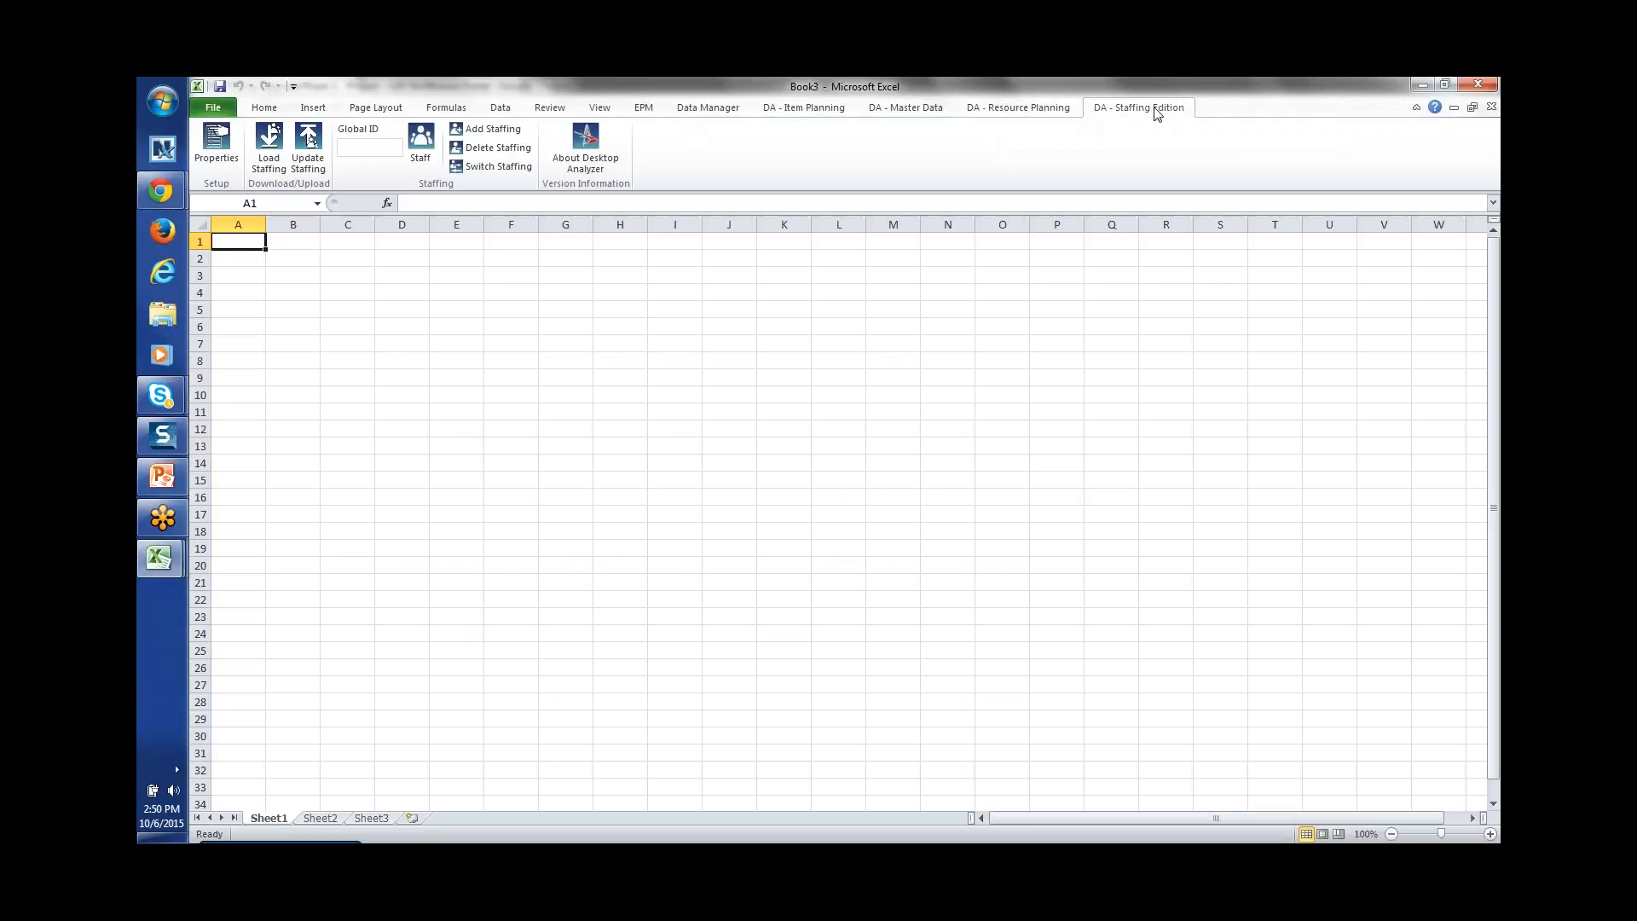
left_click(273, 147)
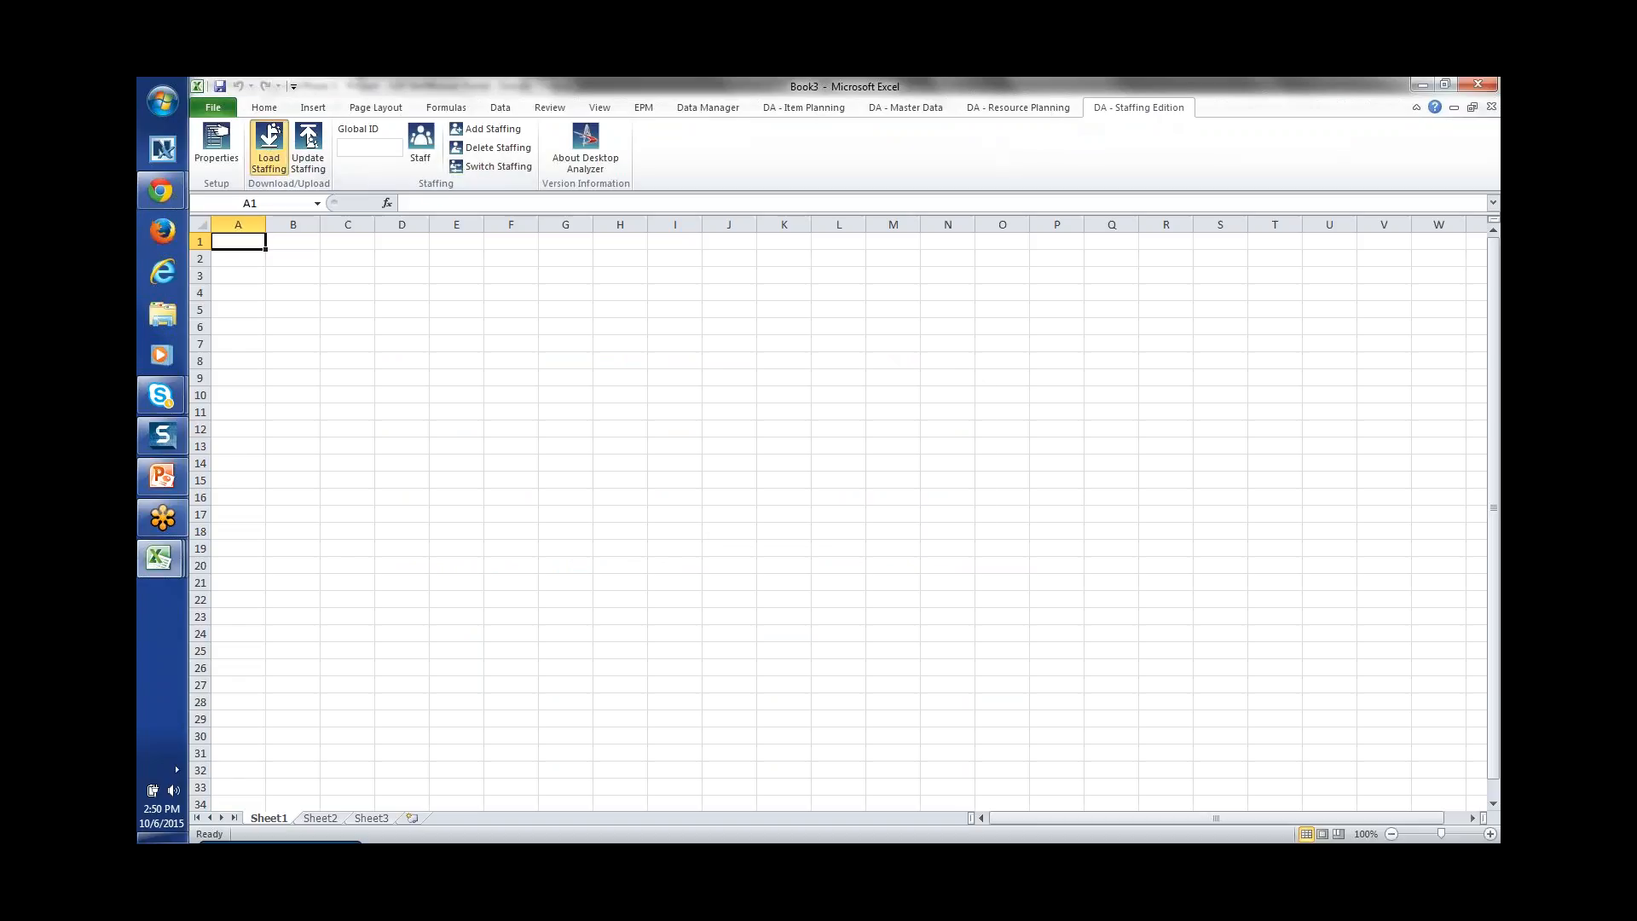
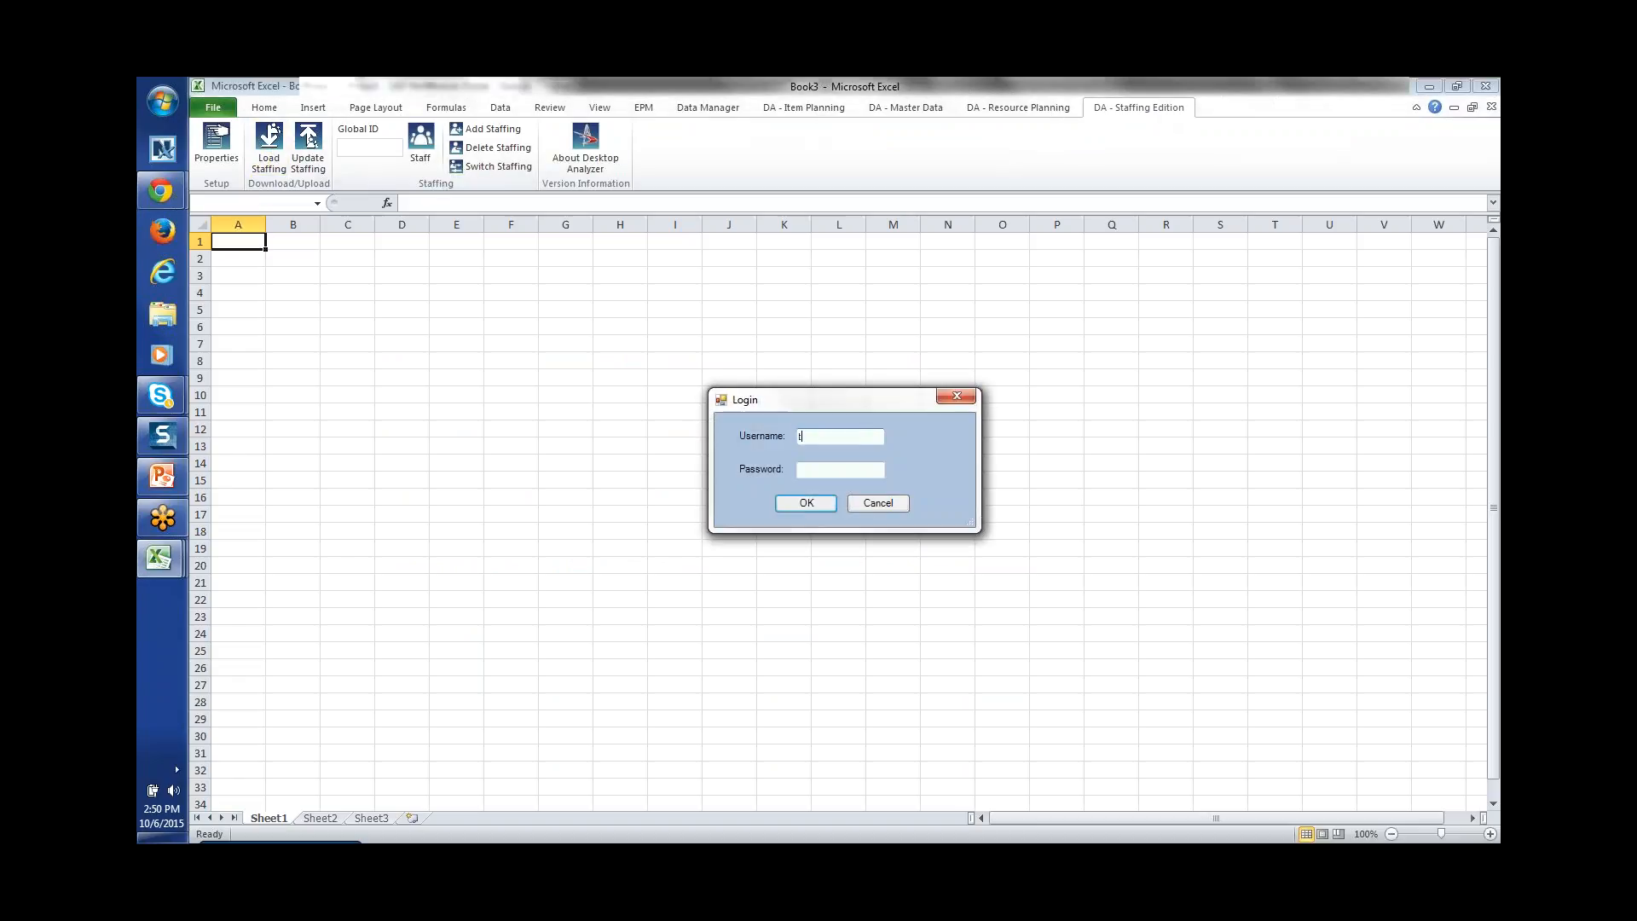
key("Tab")
key("Return")
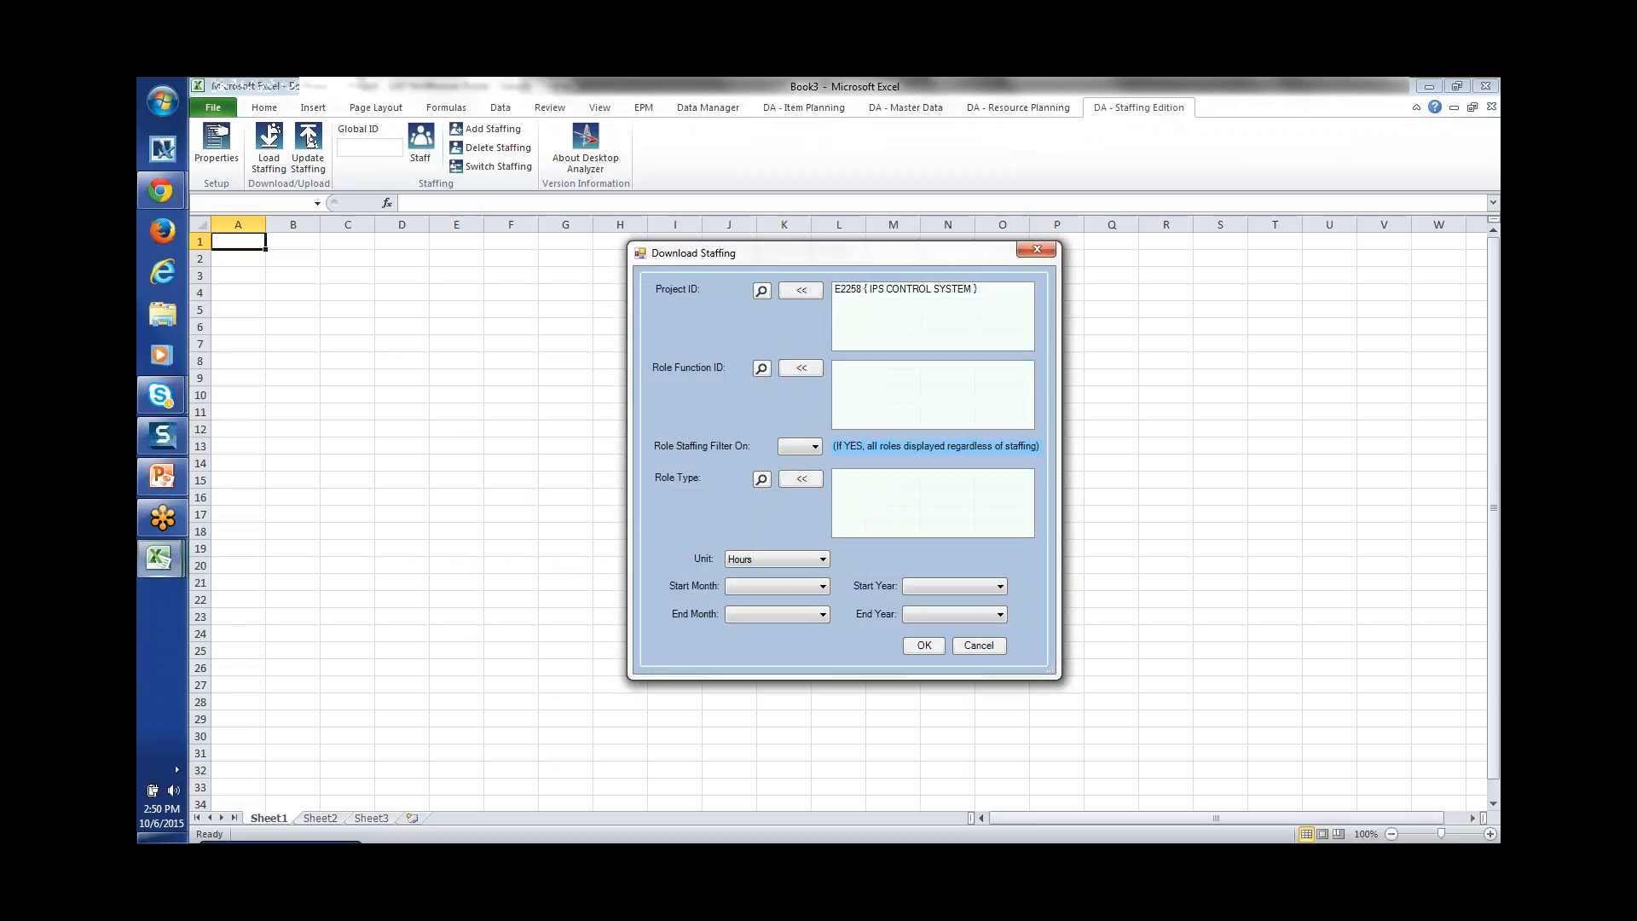
left_click(863, 290)
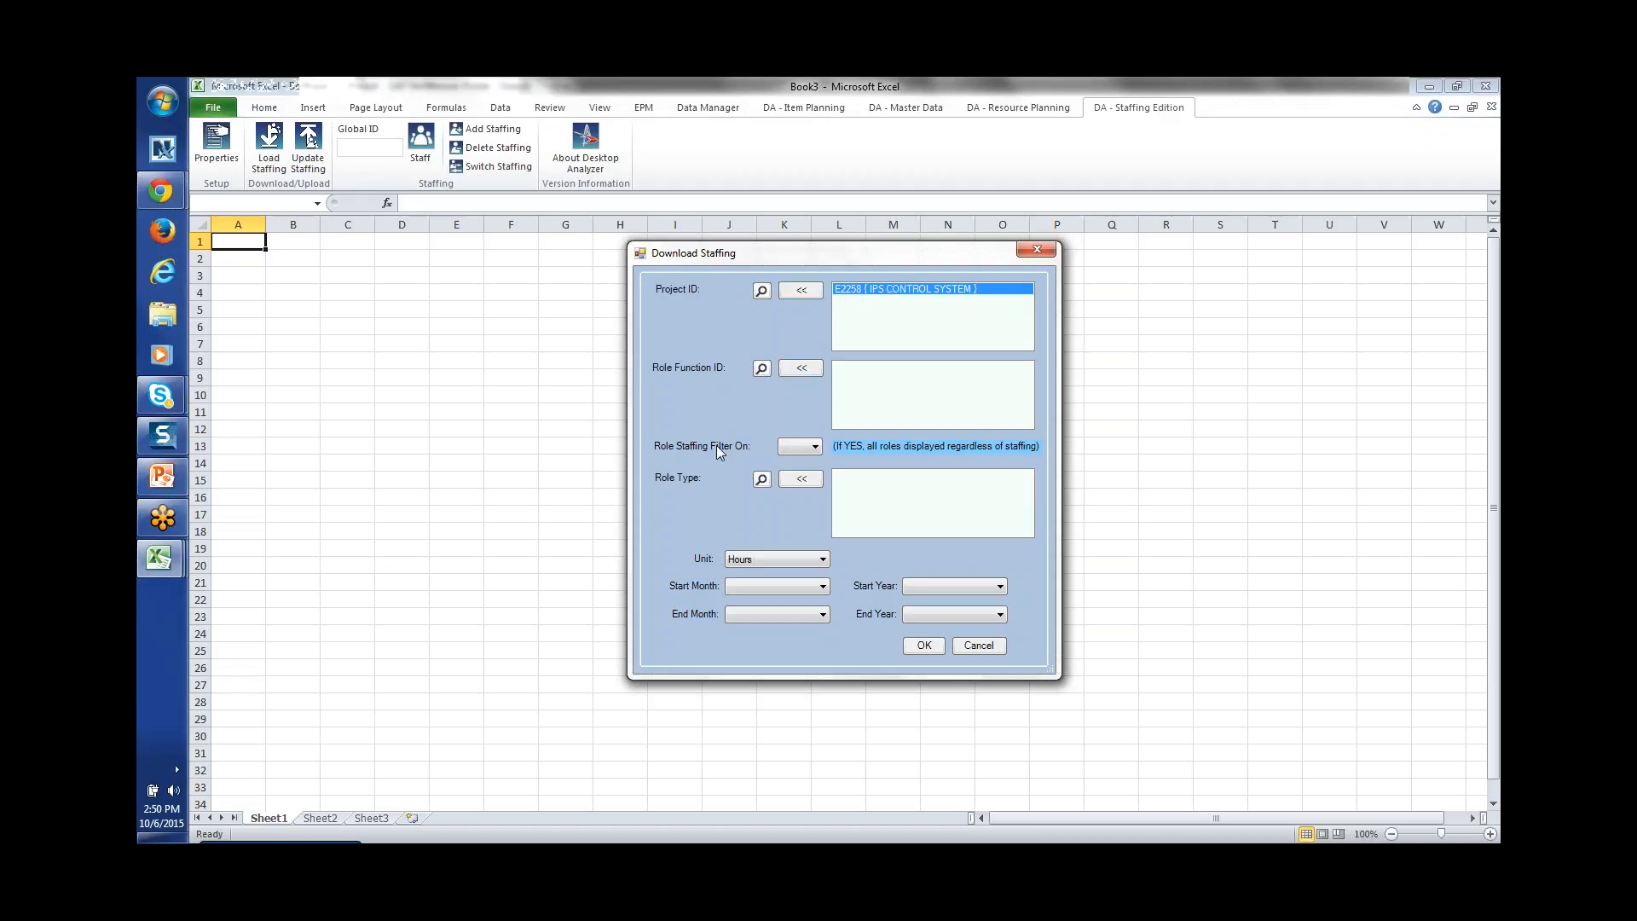
left_click(926, 645)
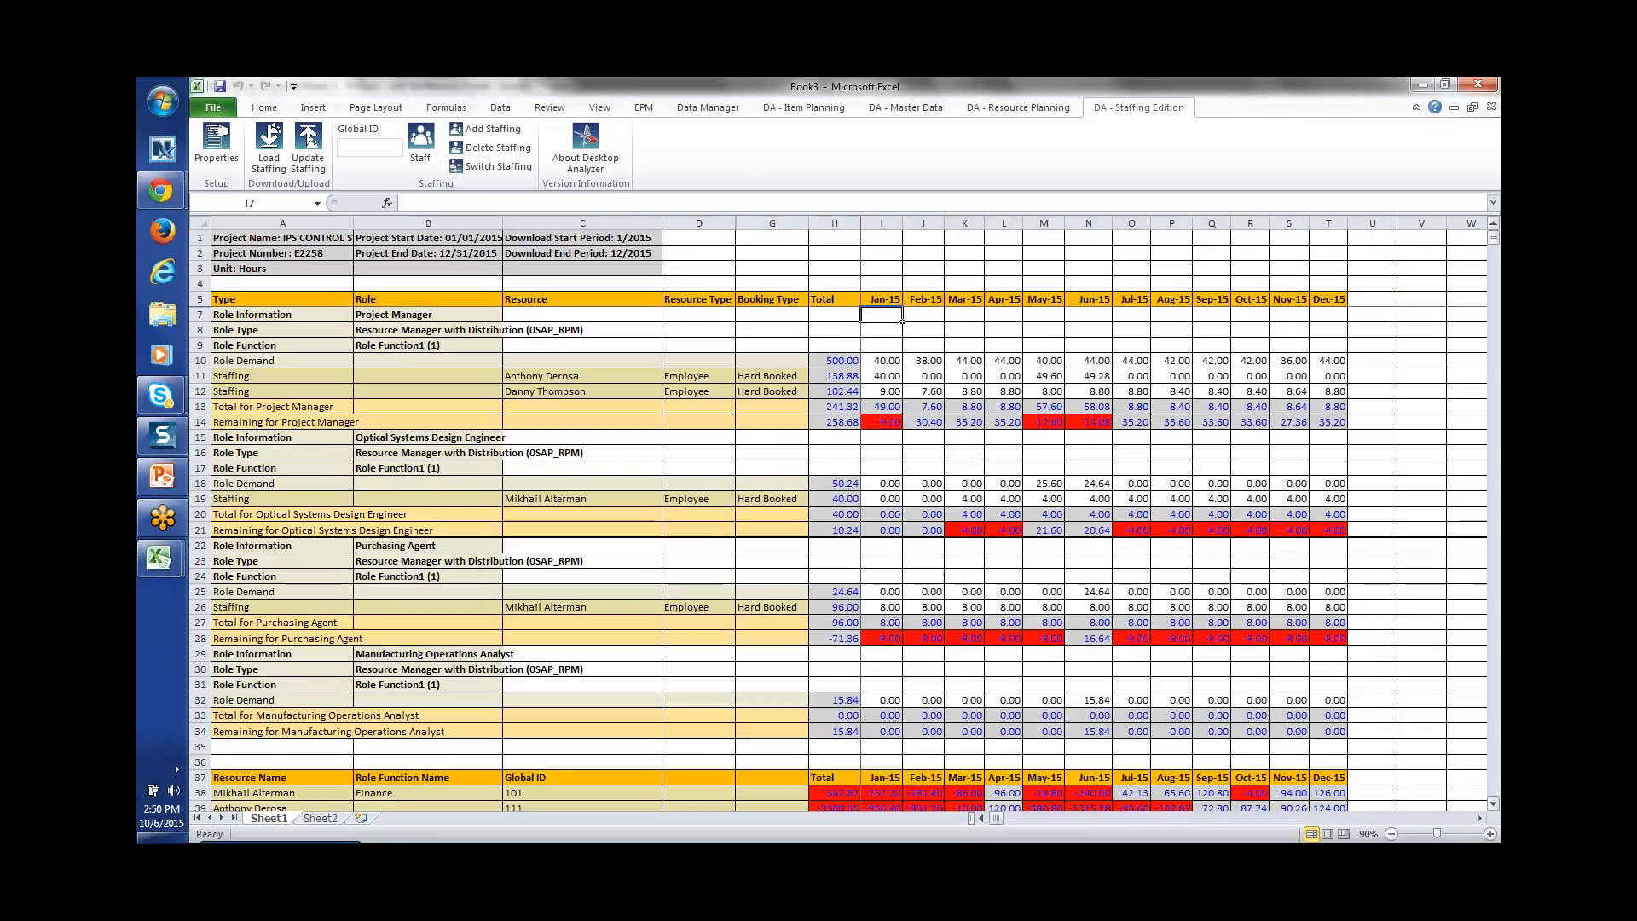
left_click(1493, 806)
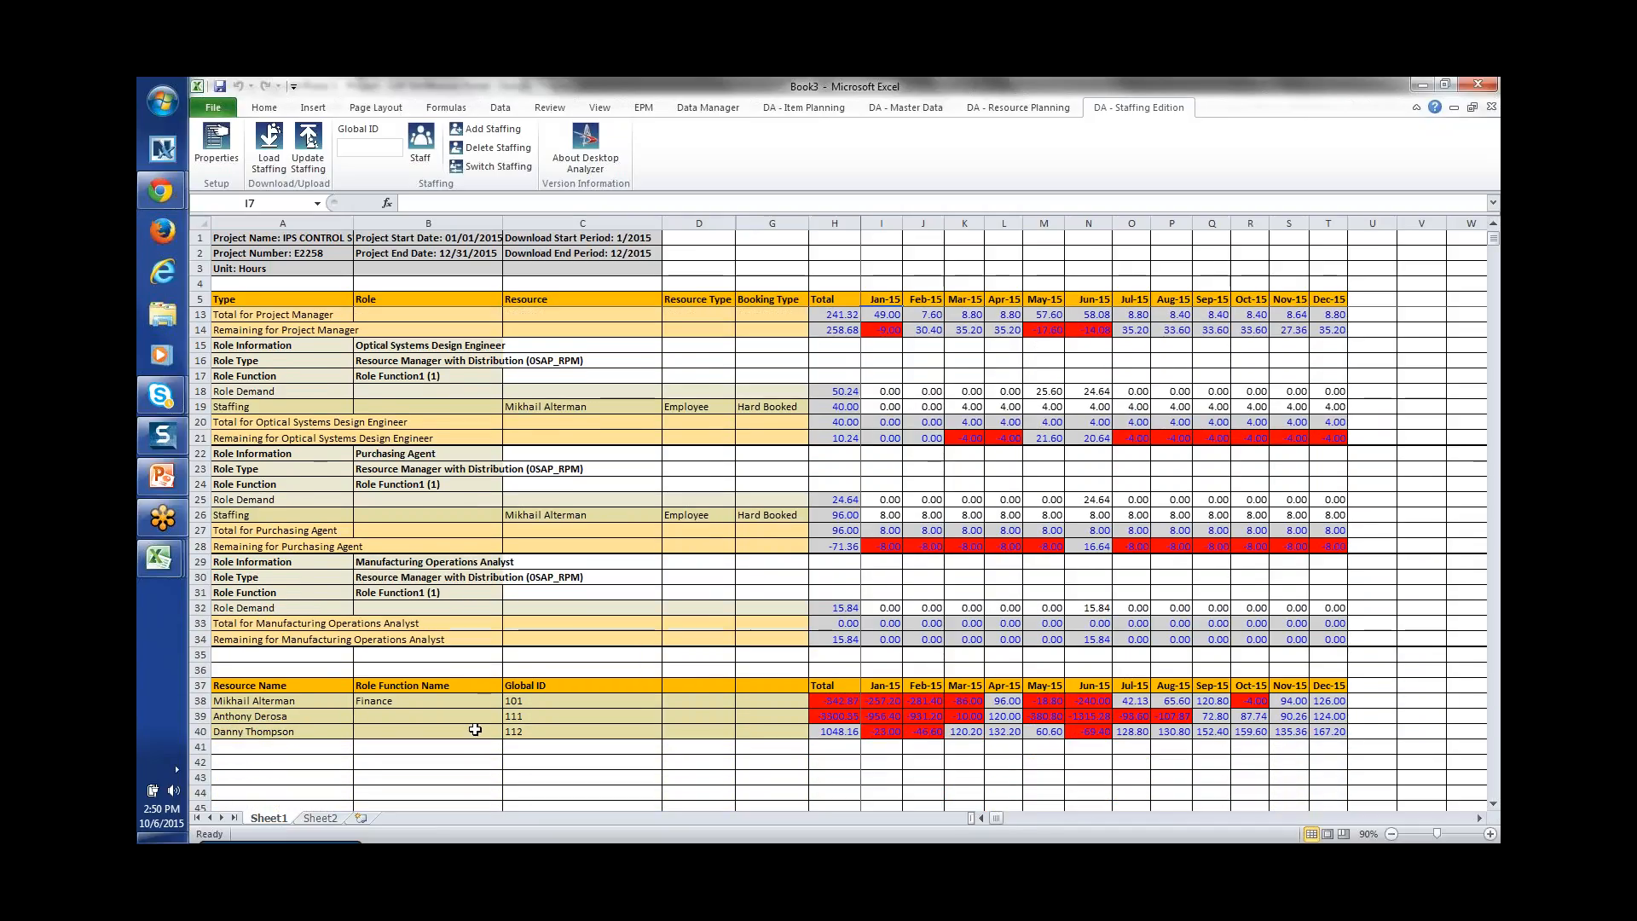
left_click_drag(226, 692, 1322, 730)
left_click(924, 731)
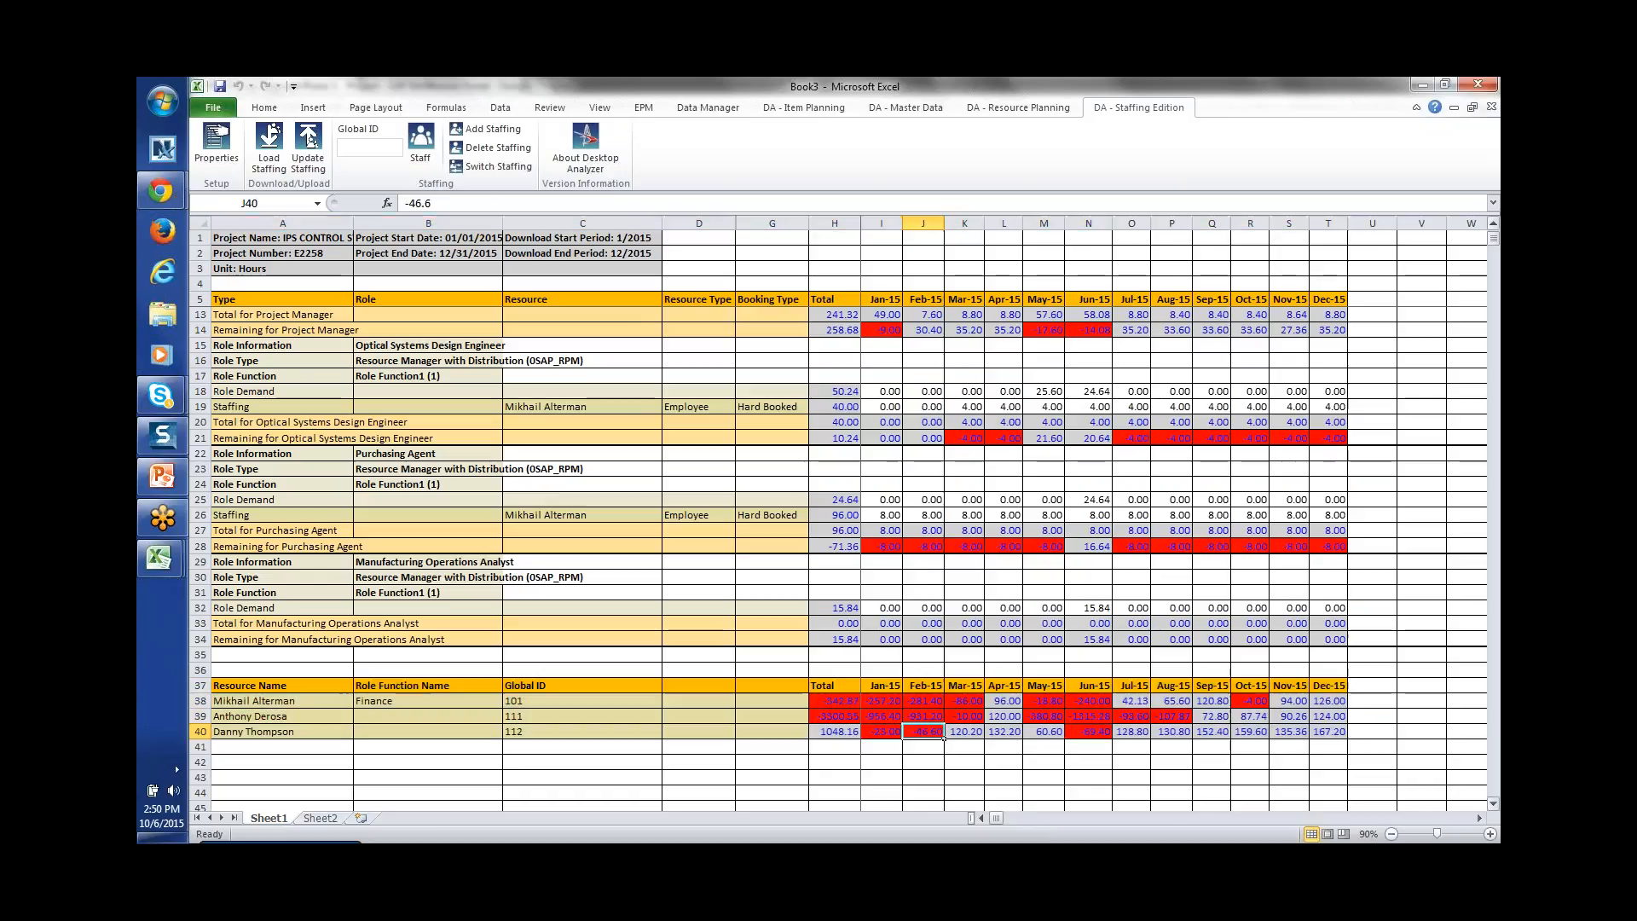
left_click(1494, 225)
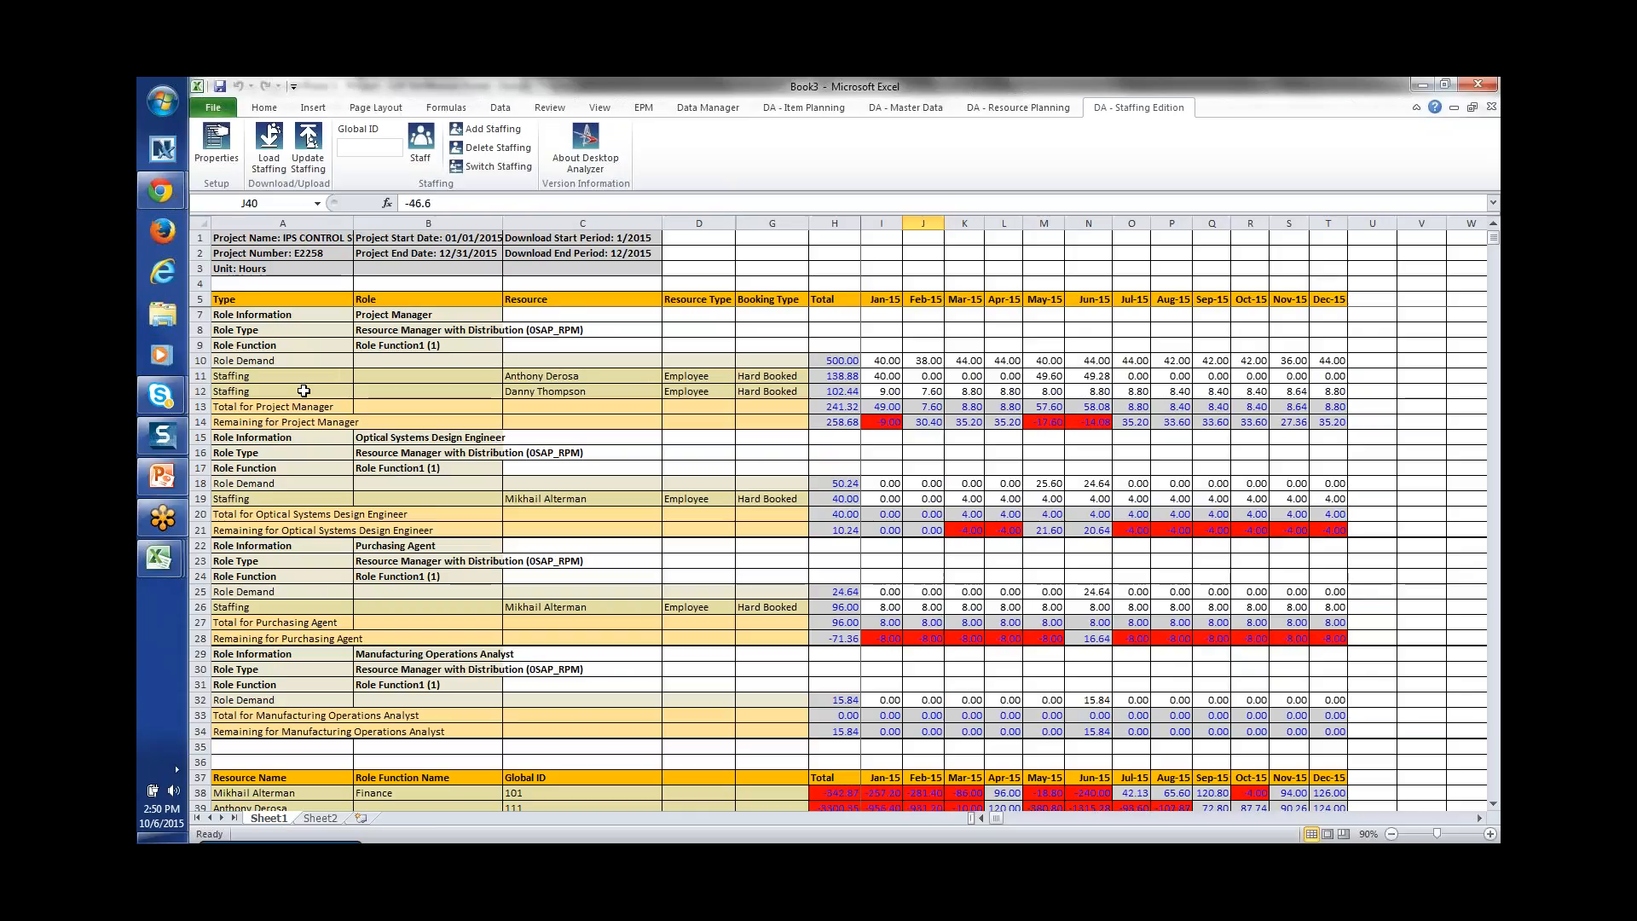
left_click(543, 375)
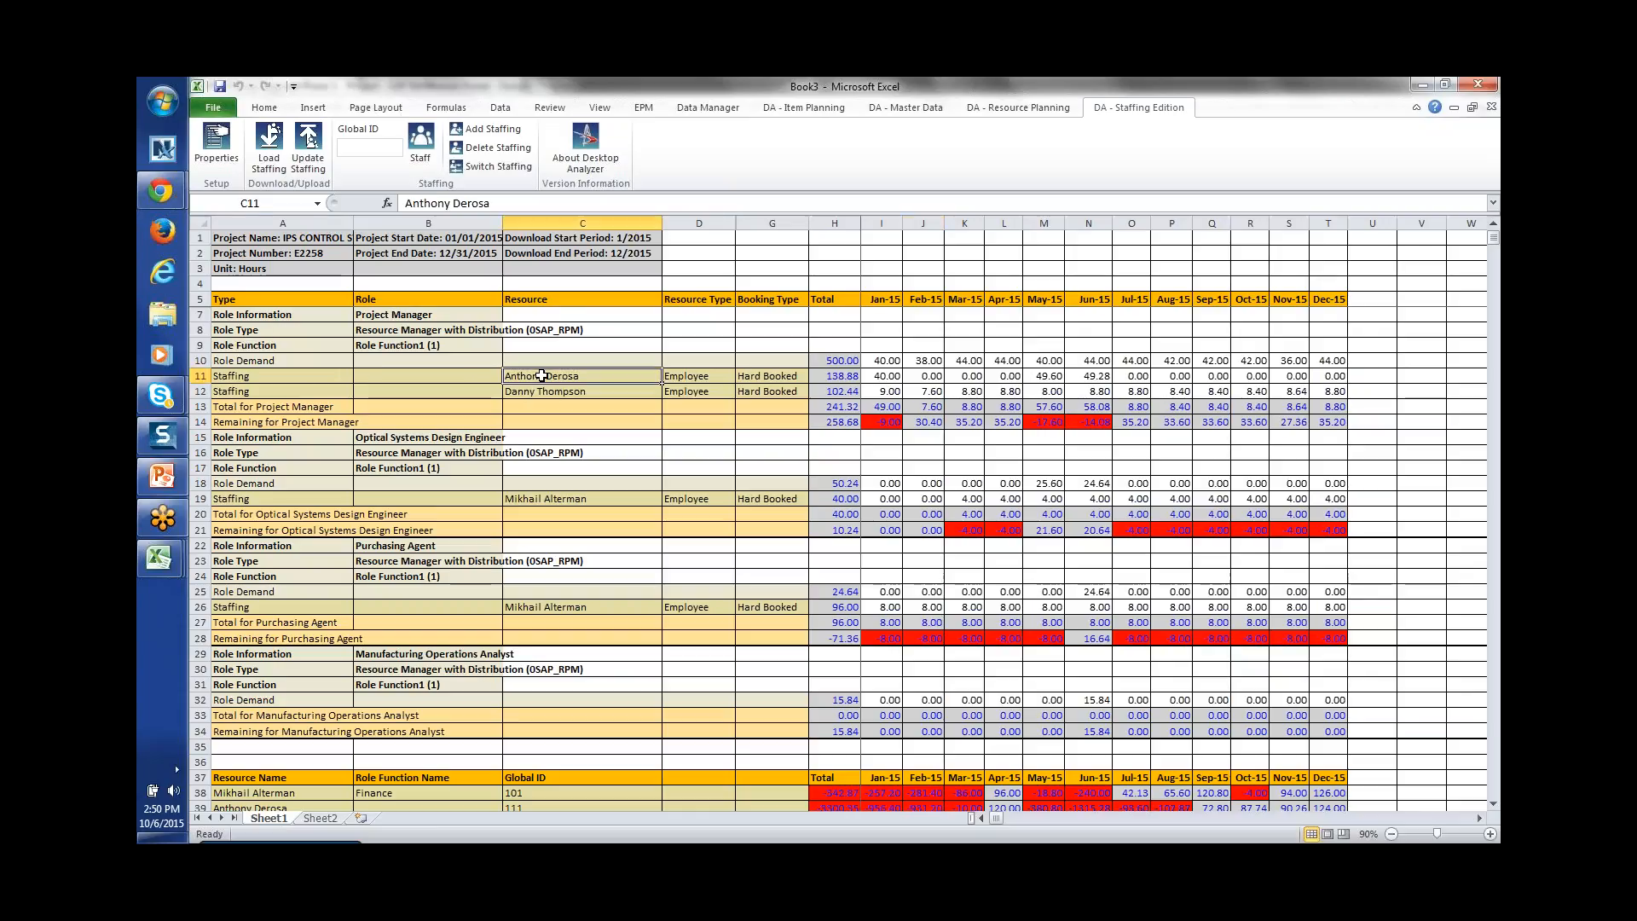
left_click(550, 393)
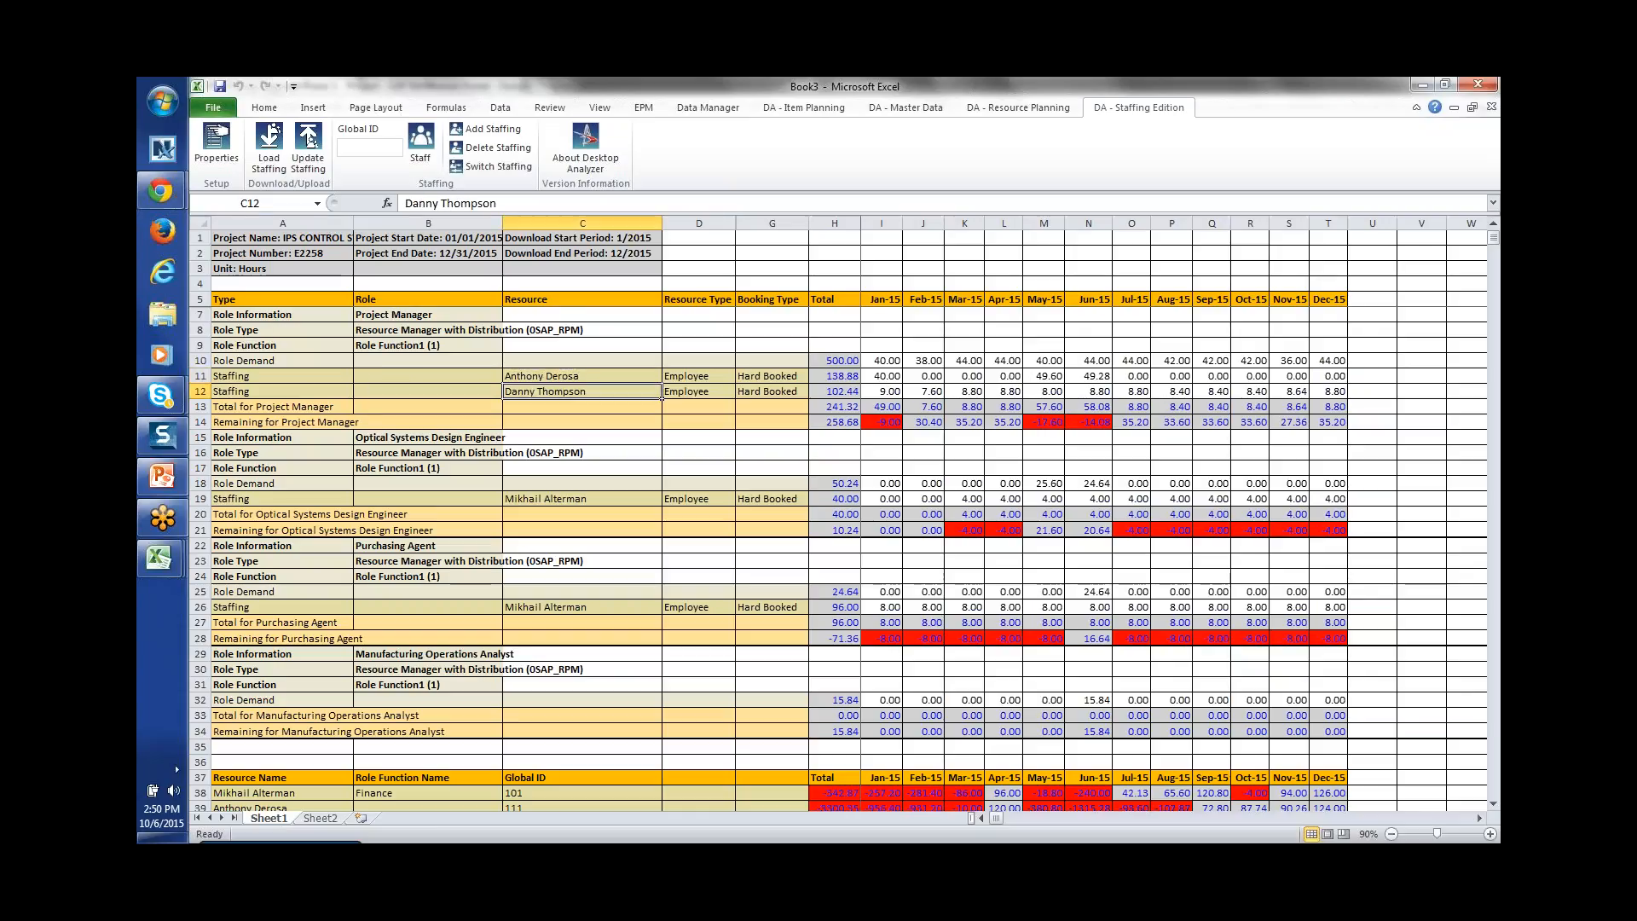
left_click(200, 315)
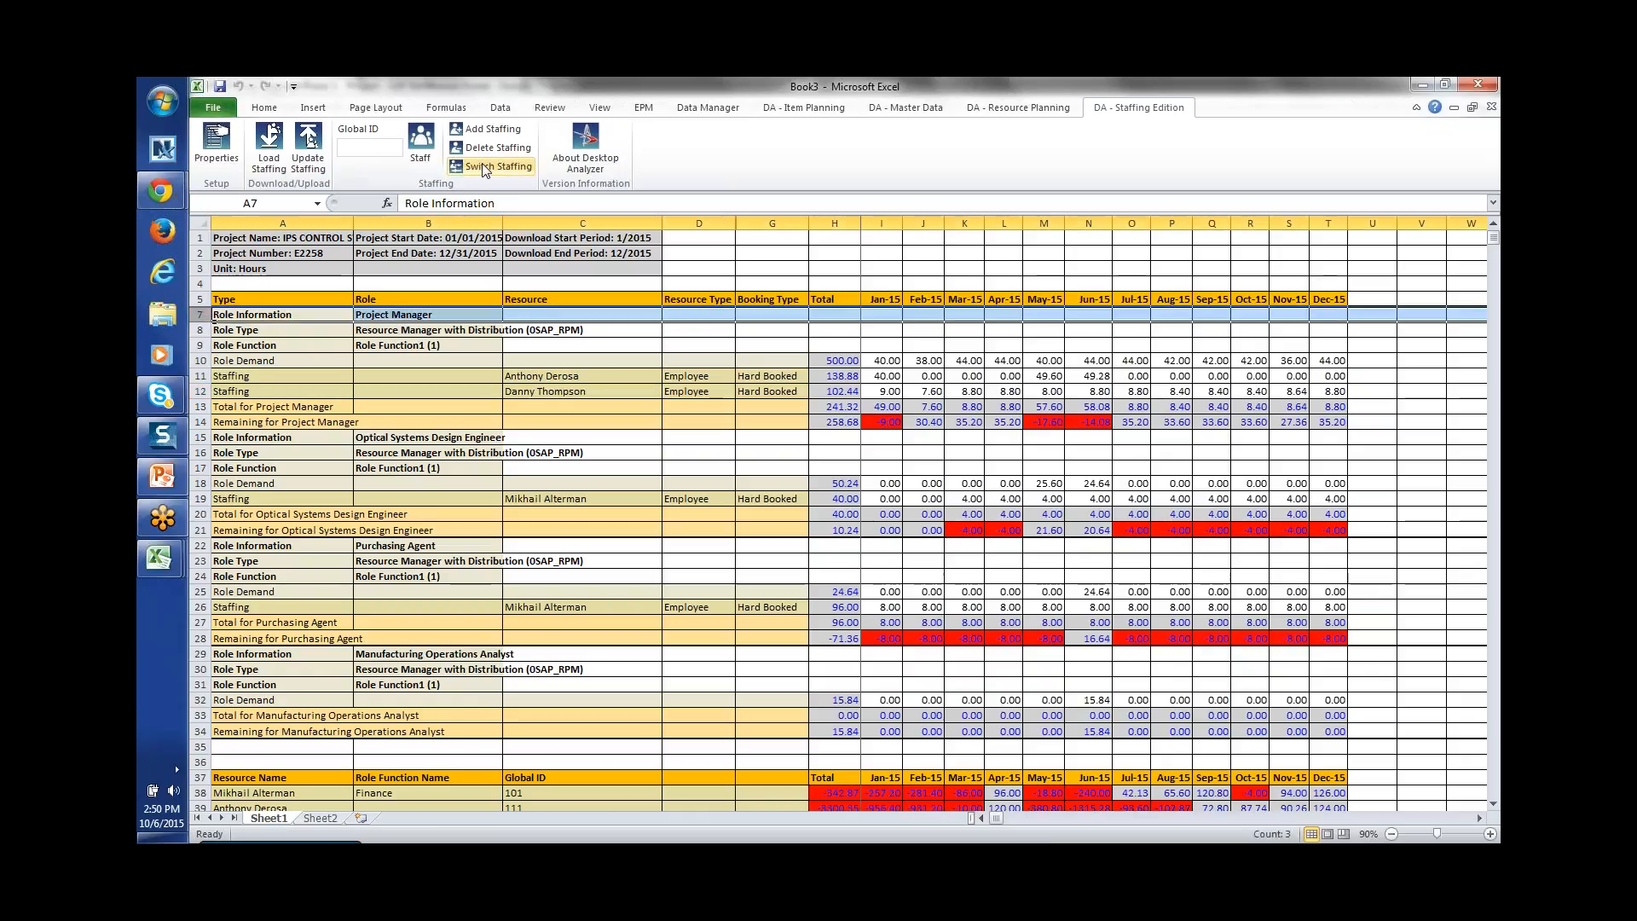
left_click(491, 129)
Step: Search first names for M*, select the hit, and staff it on the Project Manager role
left_click(389, 238)
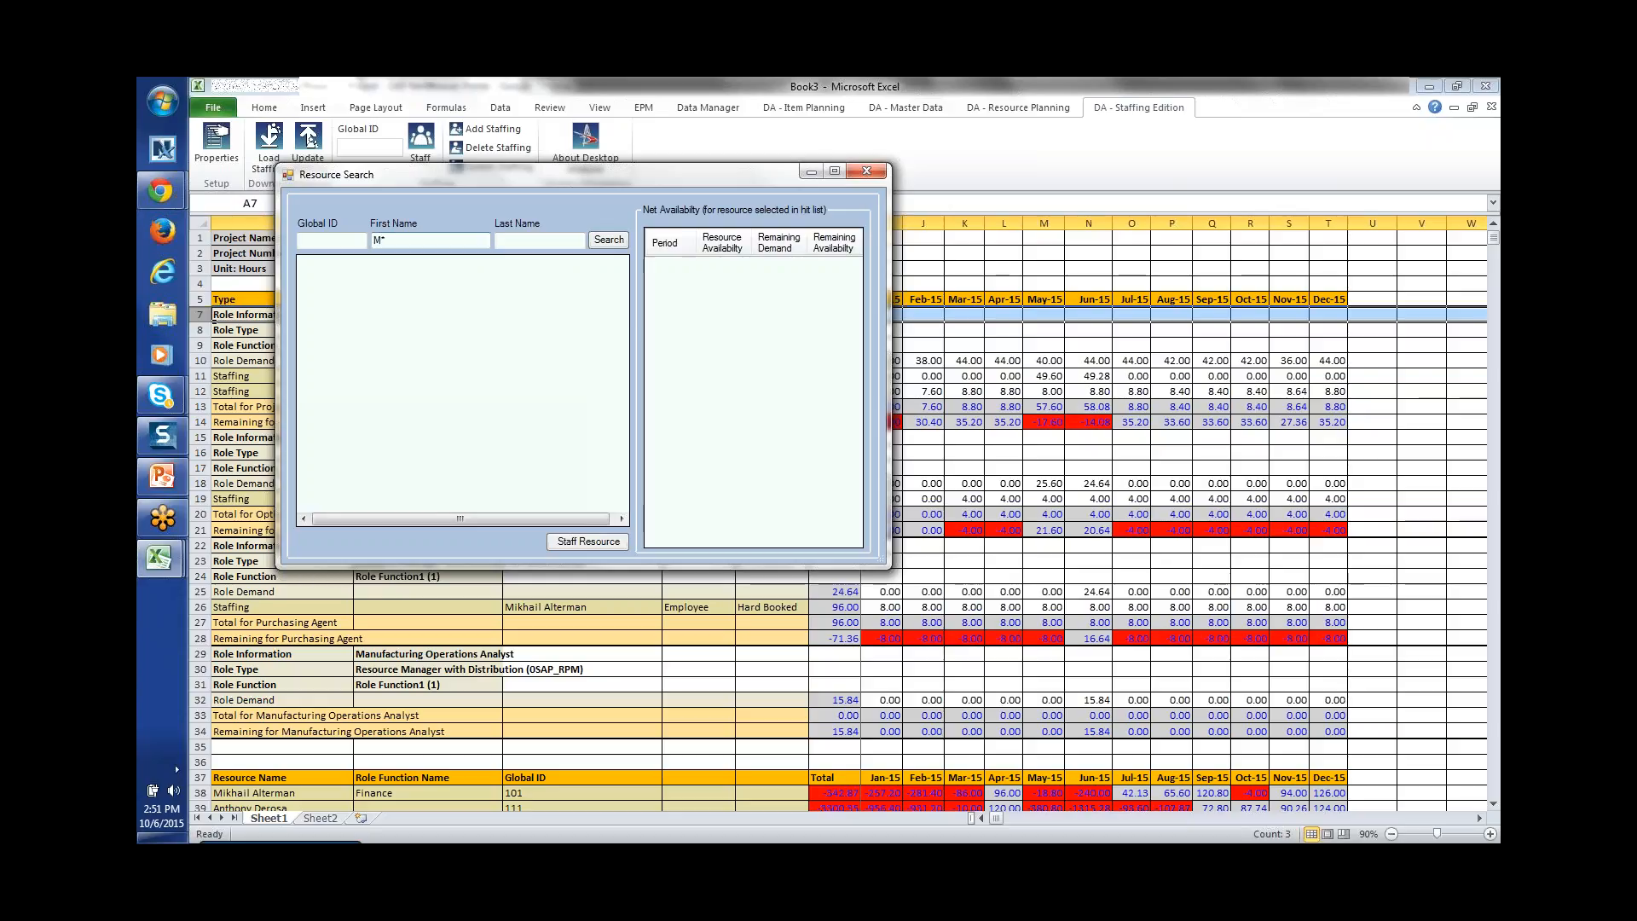
left_click(611, 242)
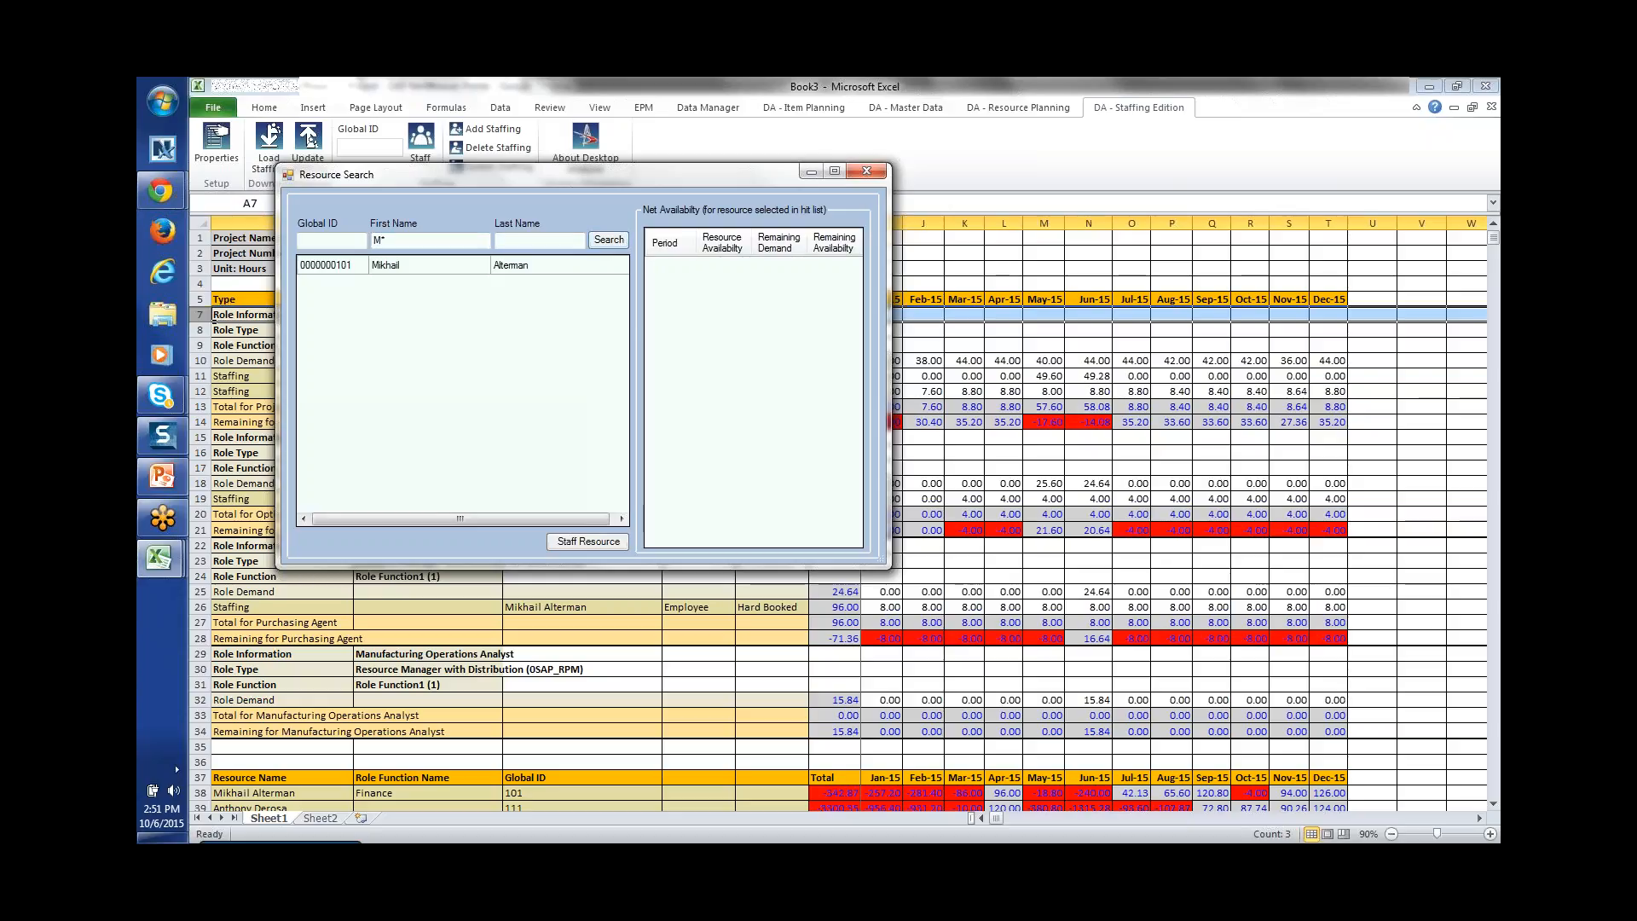
left_click(328, 268)
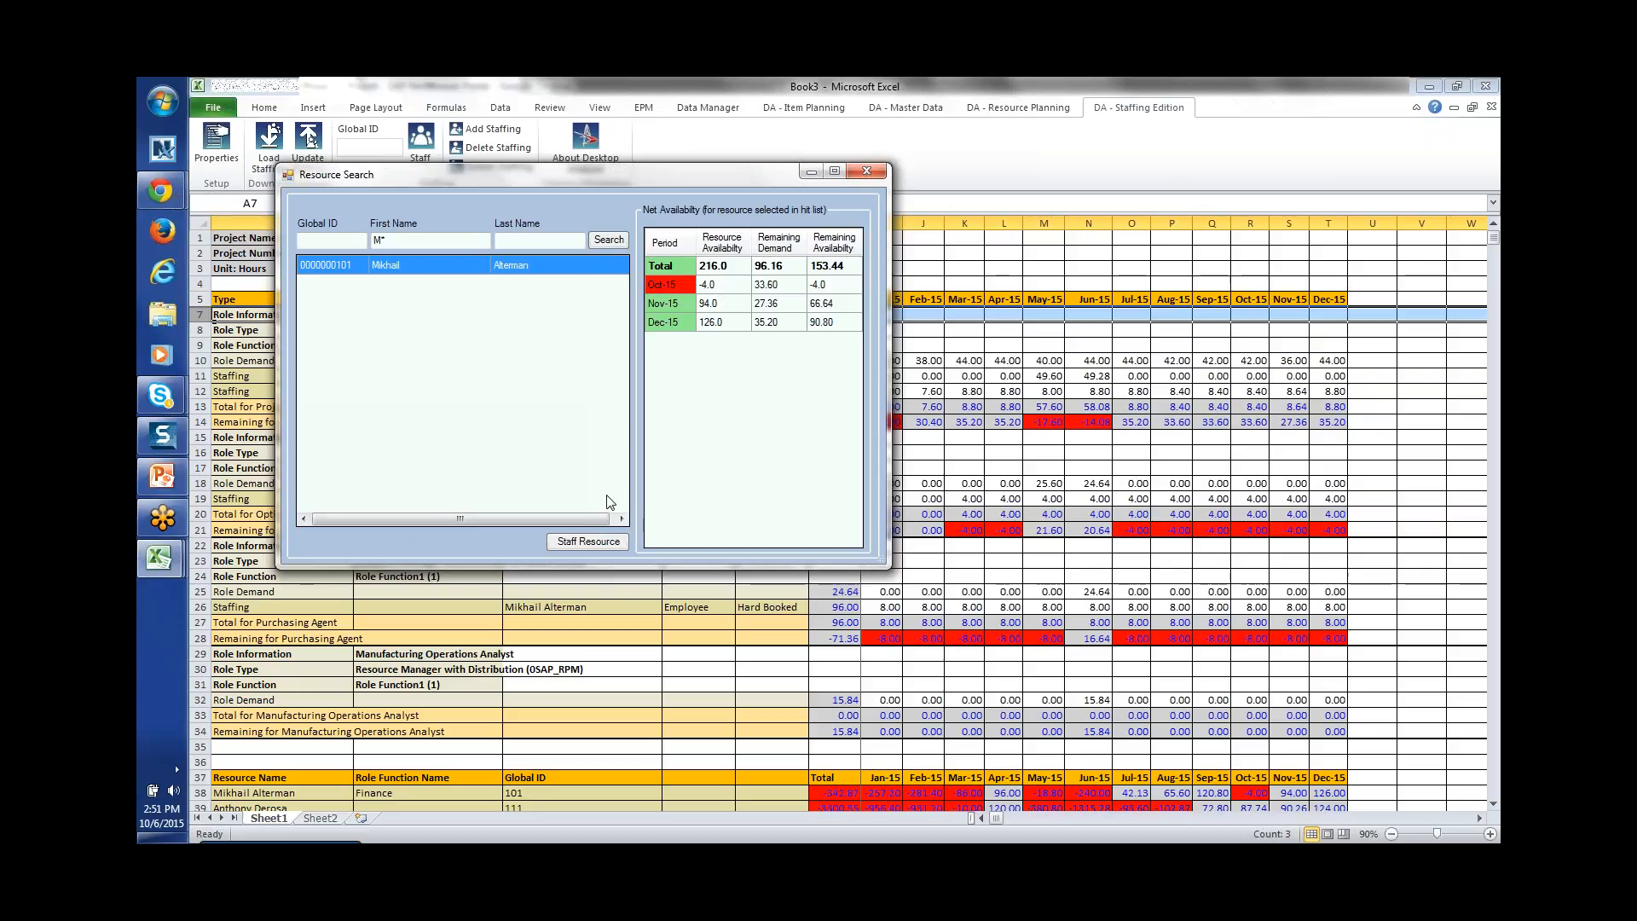
left_click(603, 542)
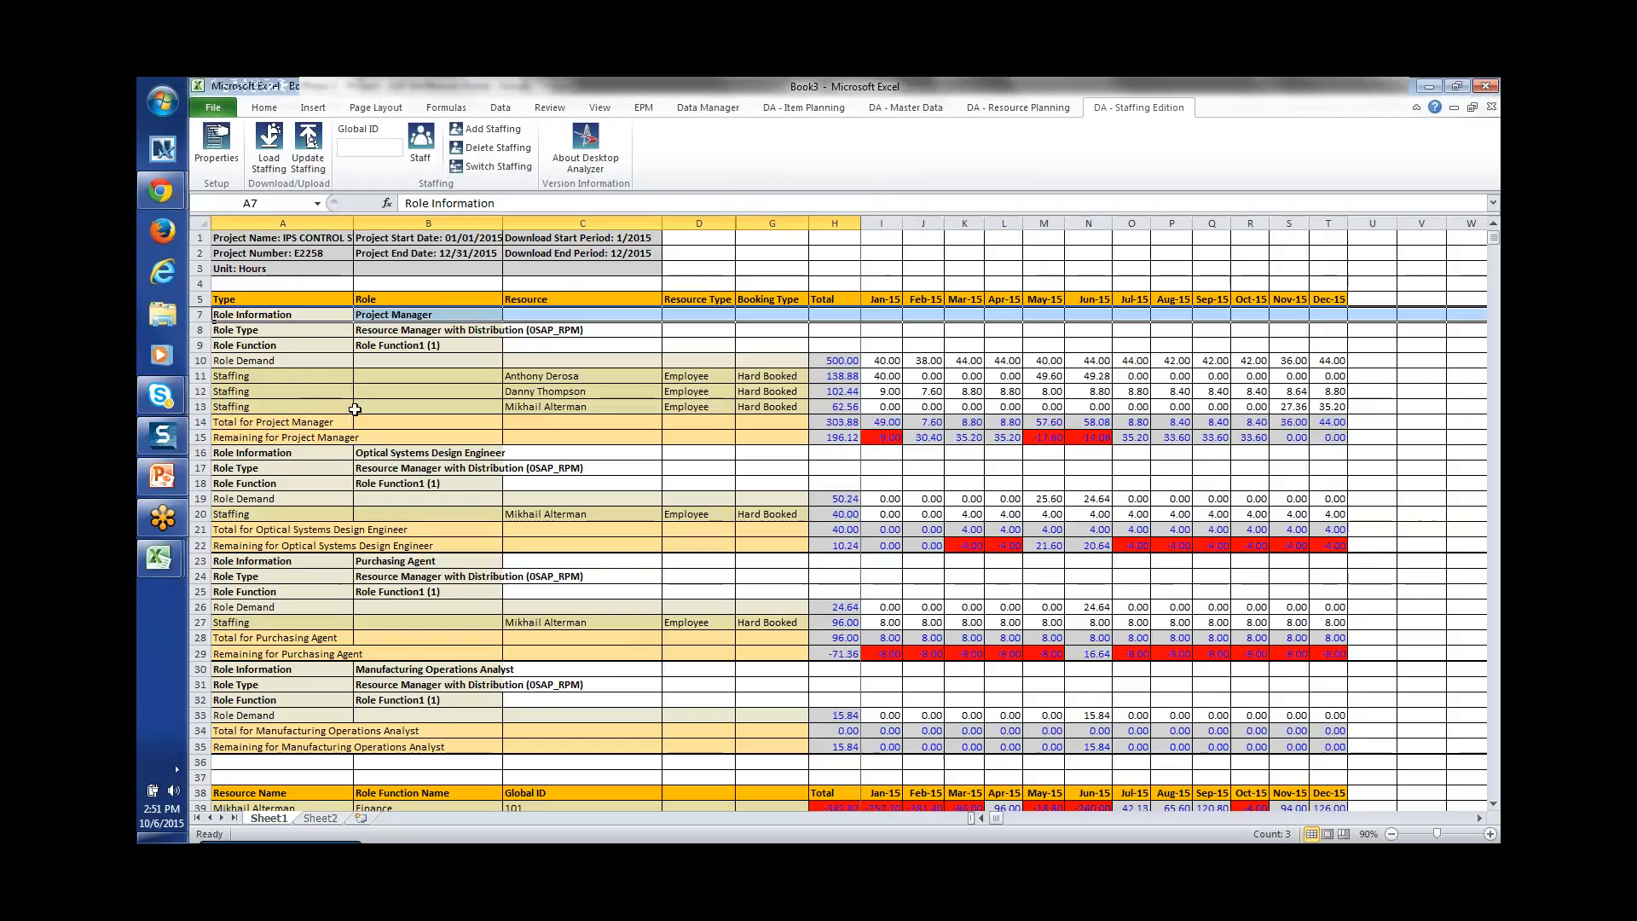
Step: Delete staffing row 13 from the Project Manager role and confirm the warning, leaving 241.32 hours staffed
left_click(236, 410)
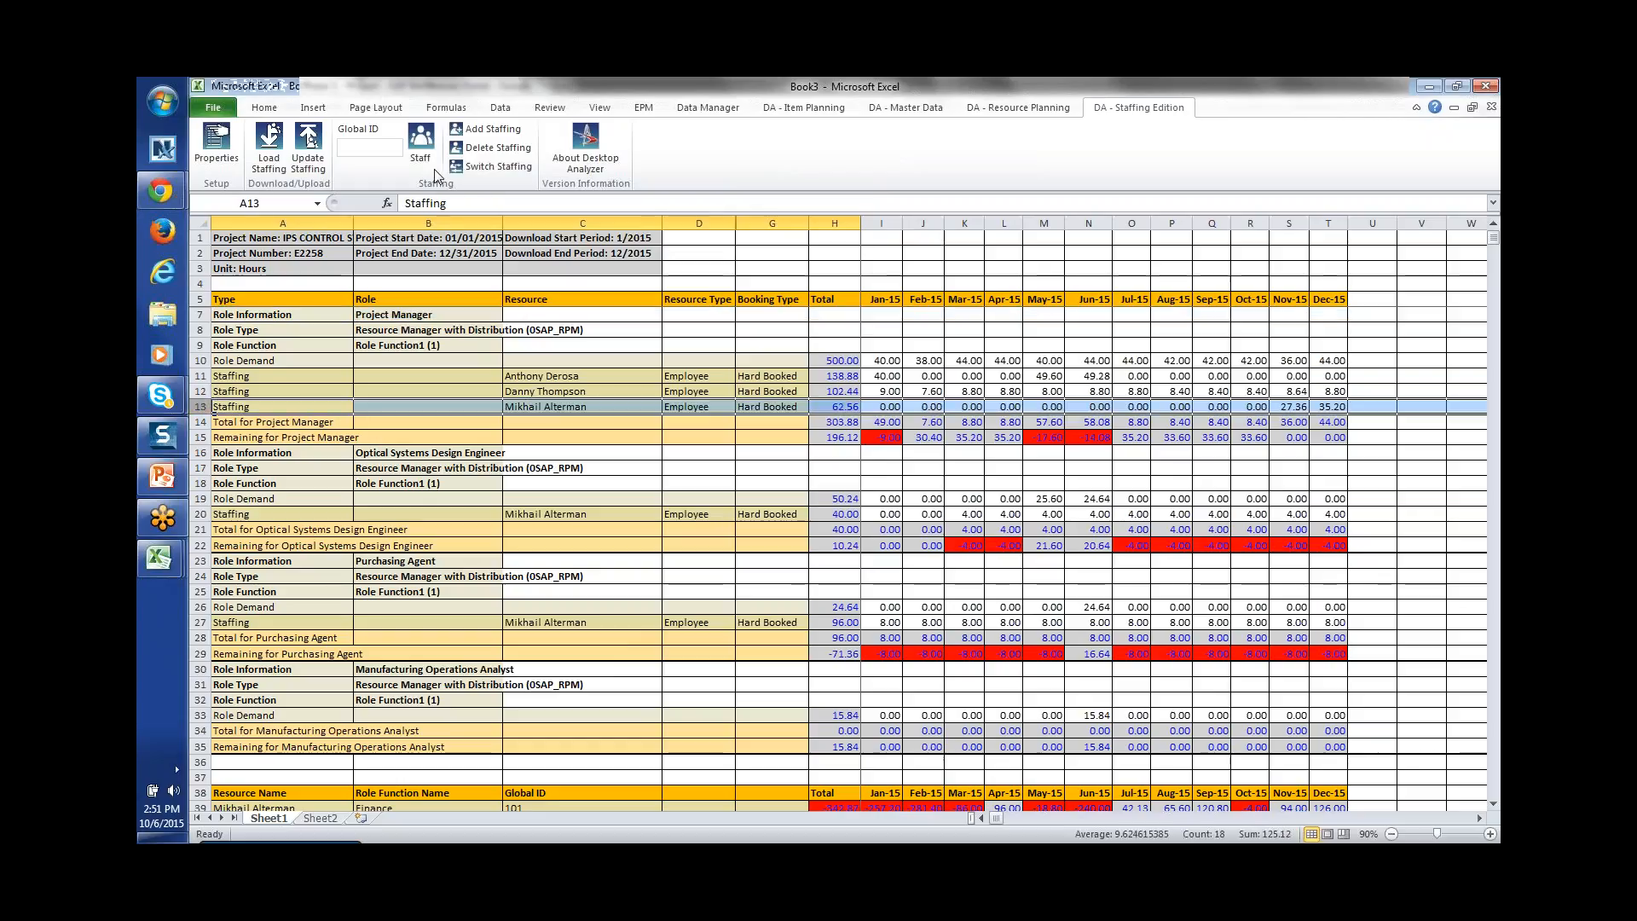
left_click(505, 147)
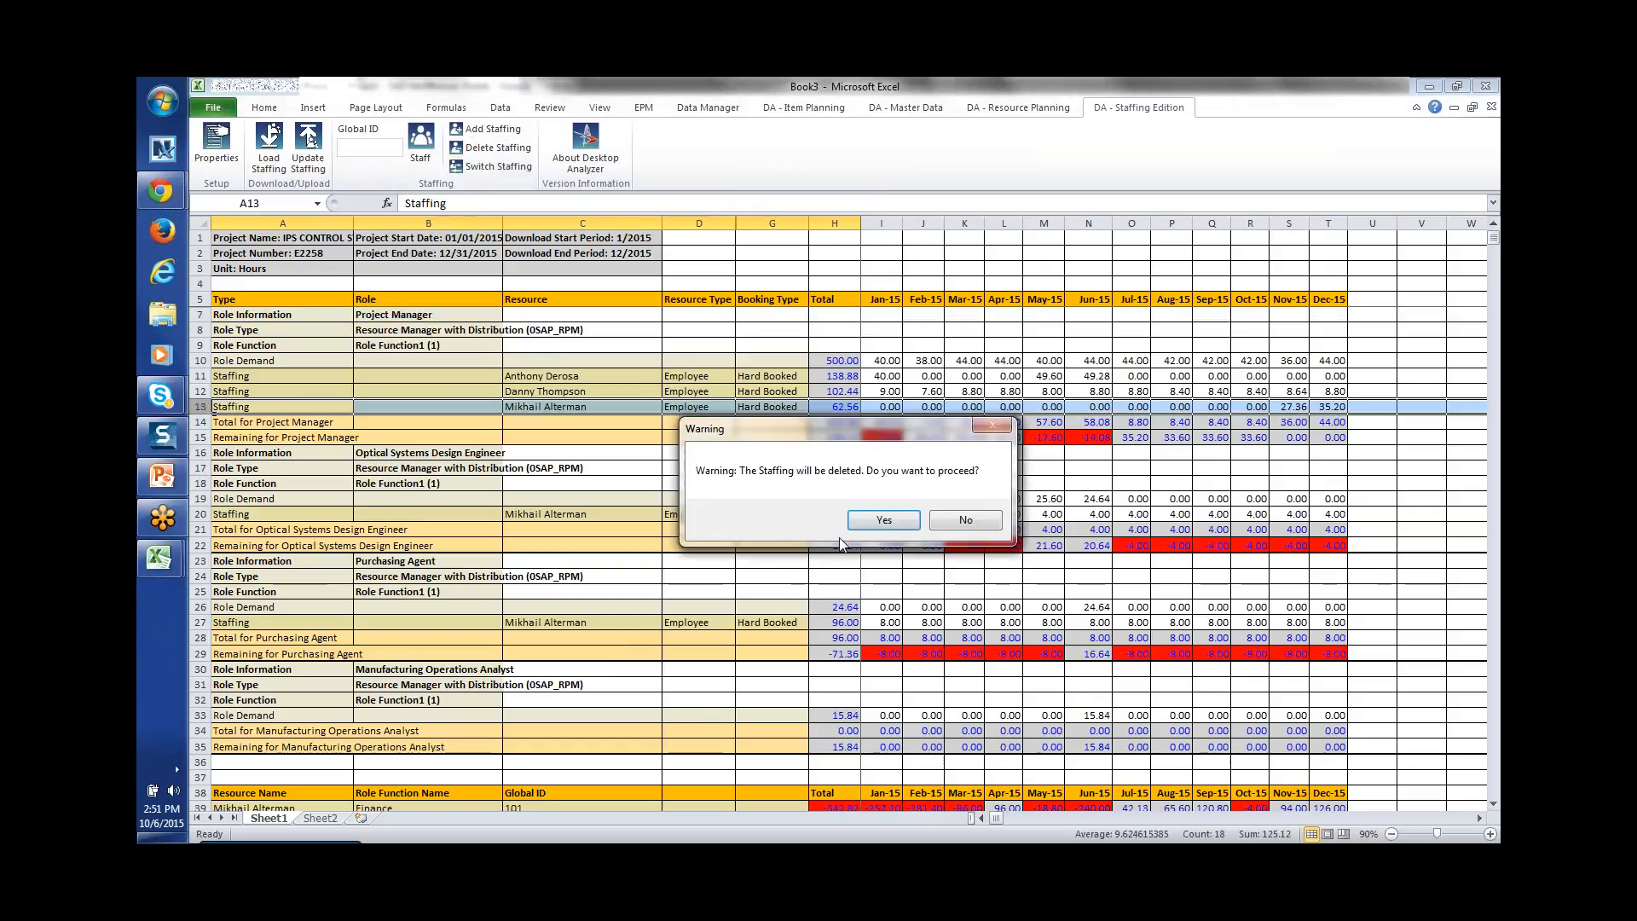
left_click(893, 519)
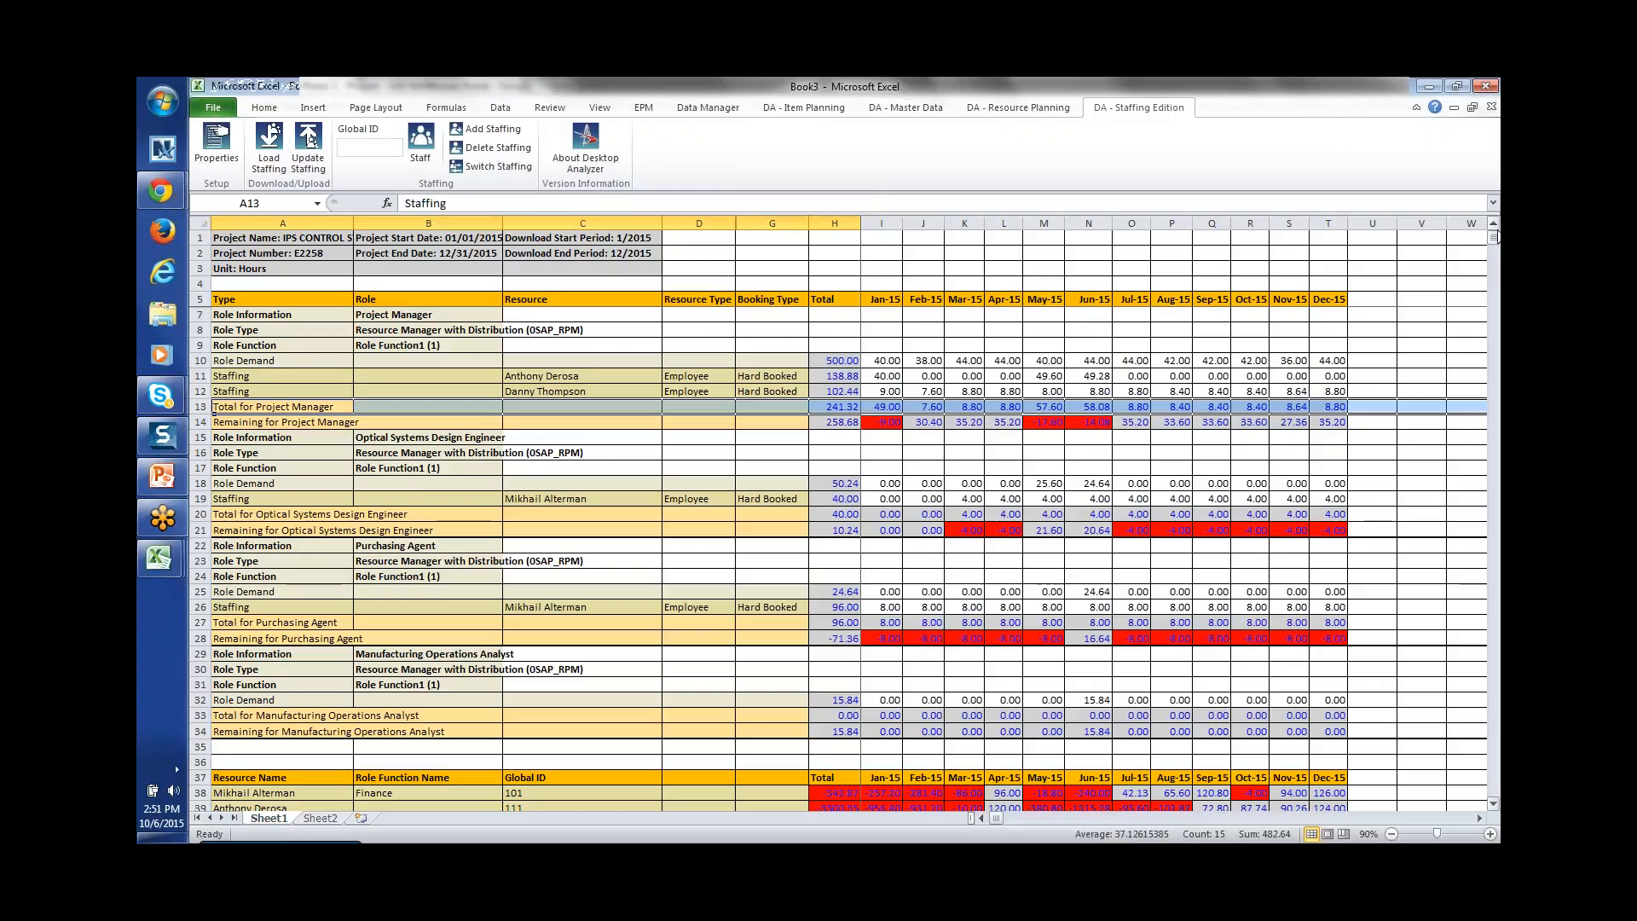
Step: Point out the Role Function and Role Demand rows, then switch back to the SAP portal's staffing overview
left_click(471, 375)
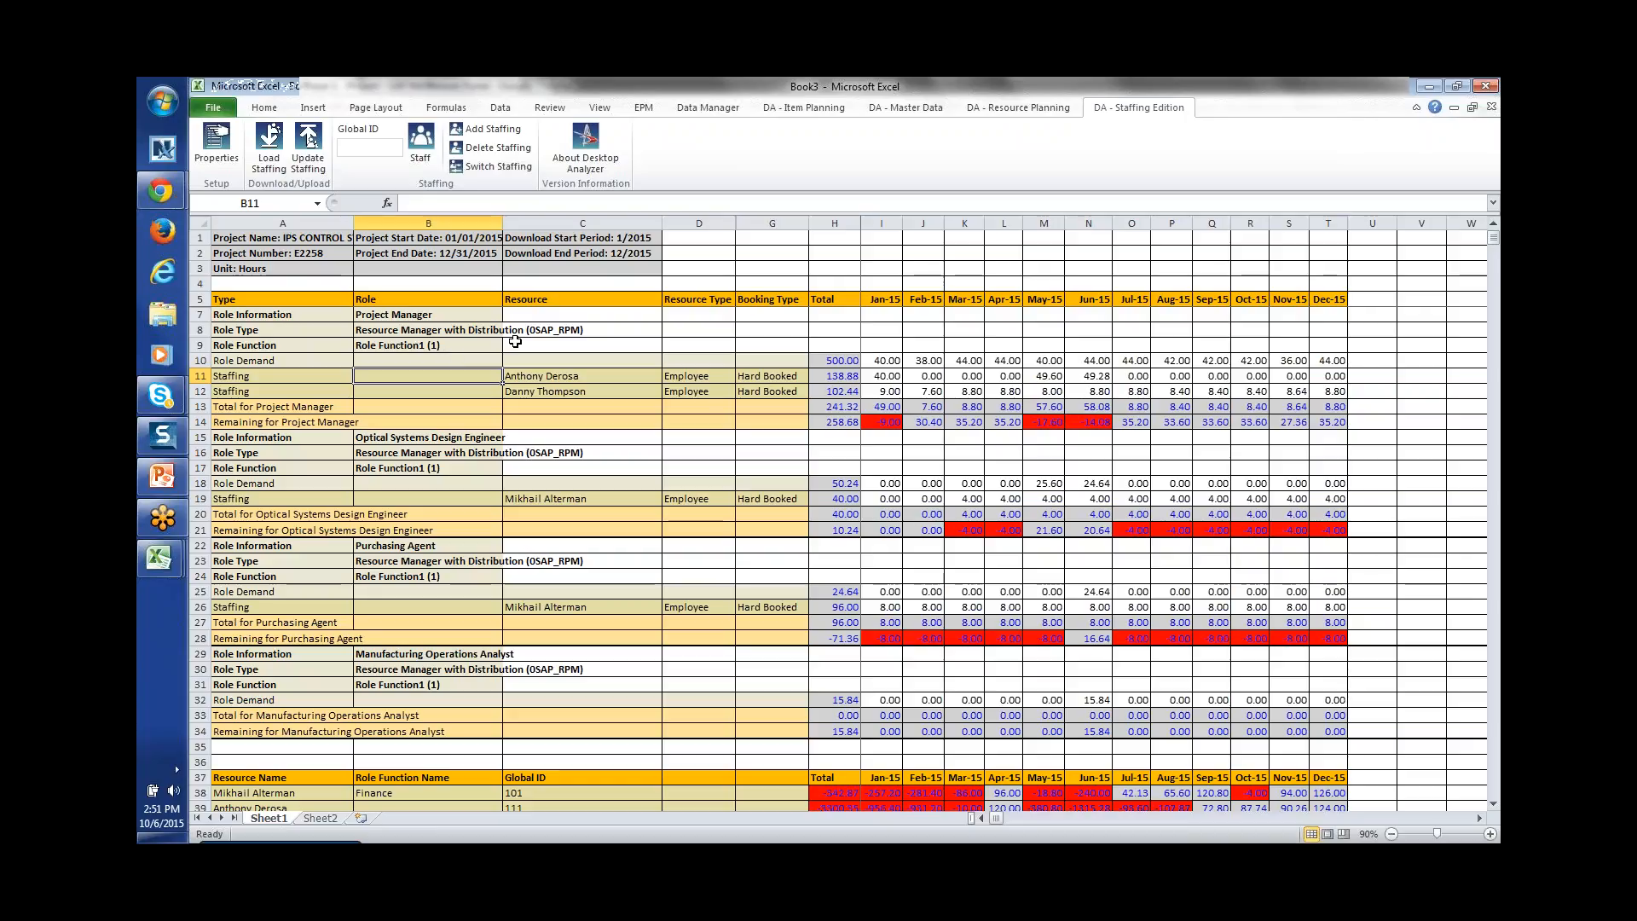
left_click(571, 346)
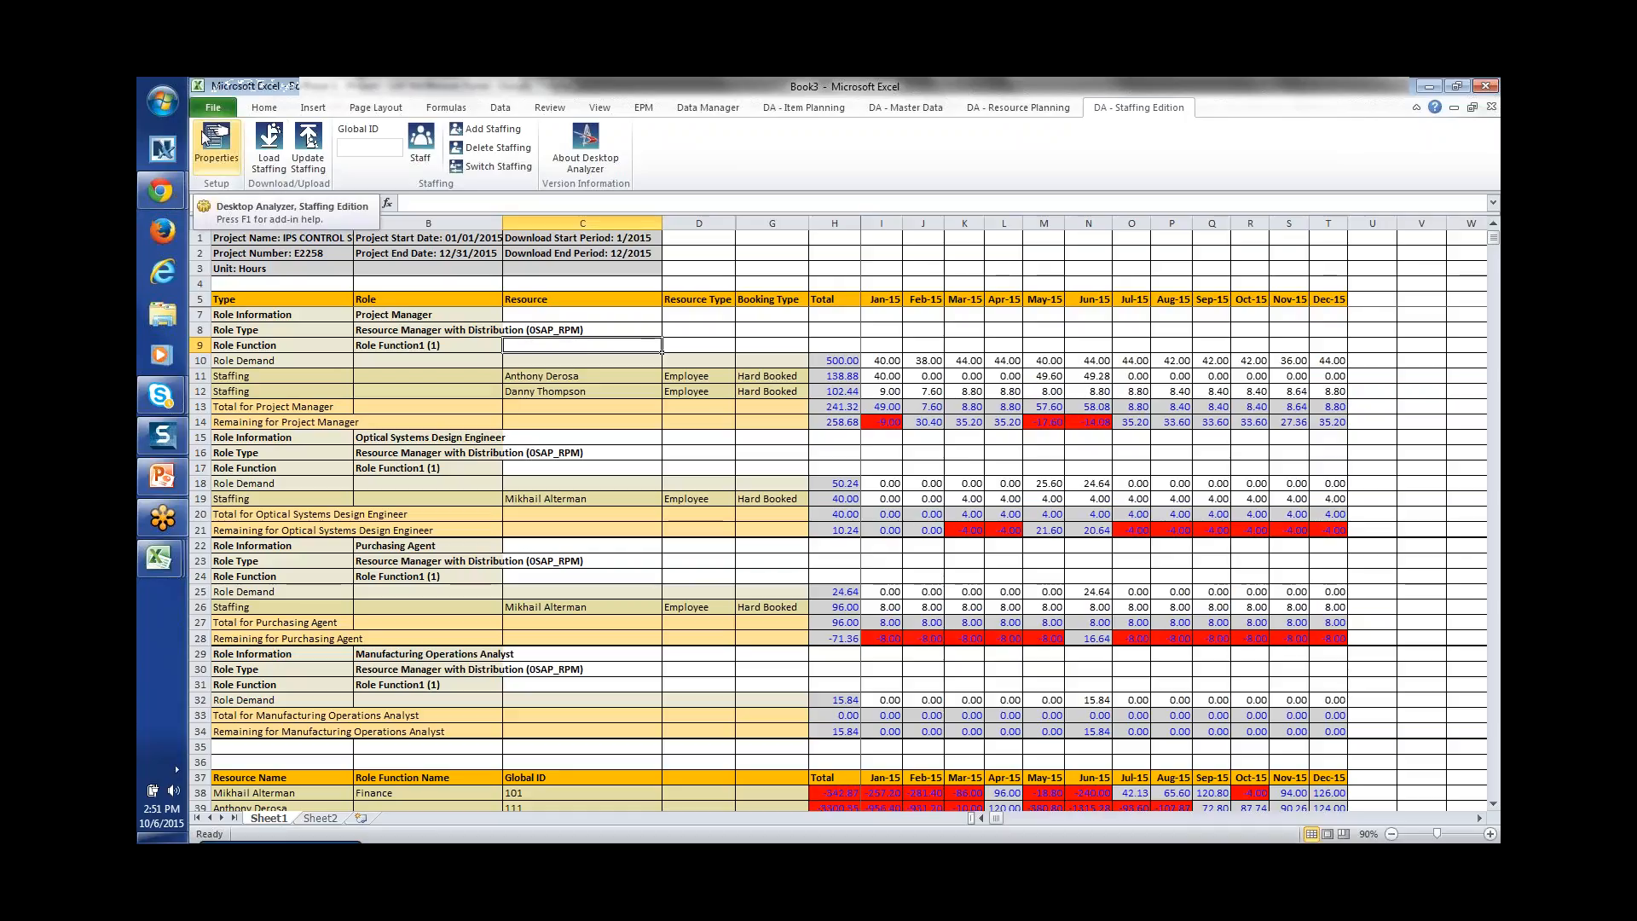
left_click(300, 359)
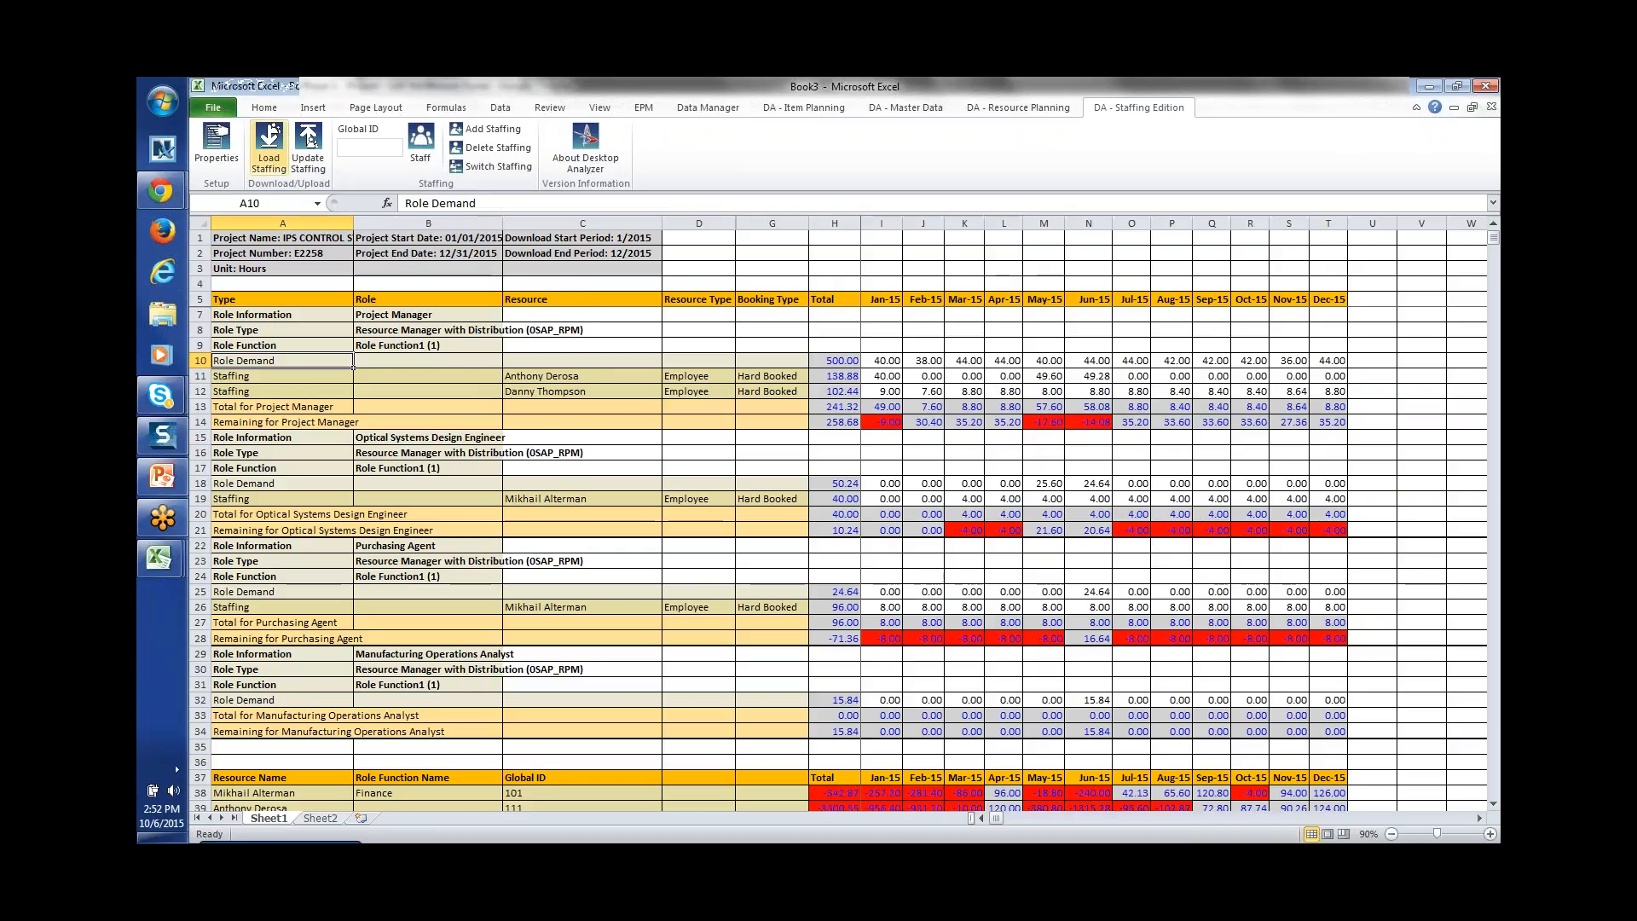
left_click(655, 345)
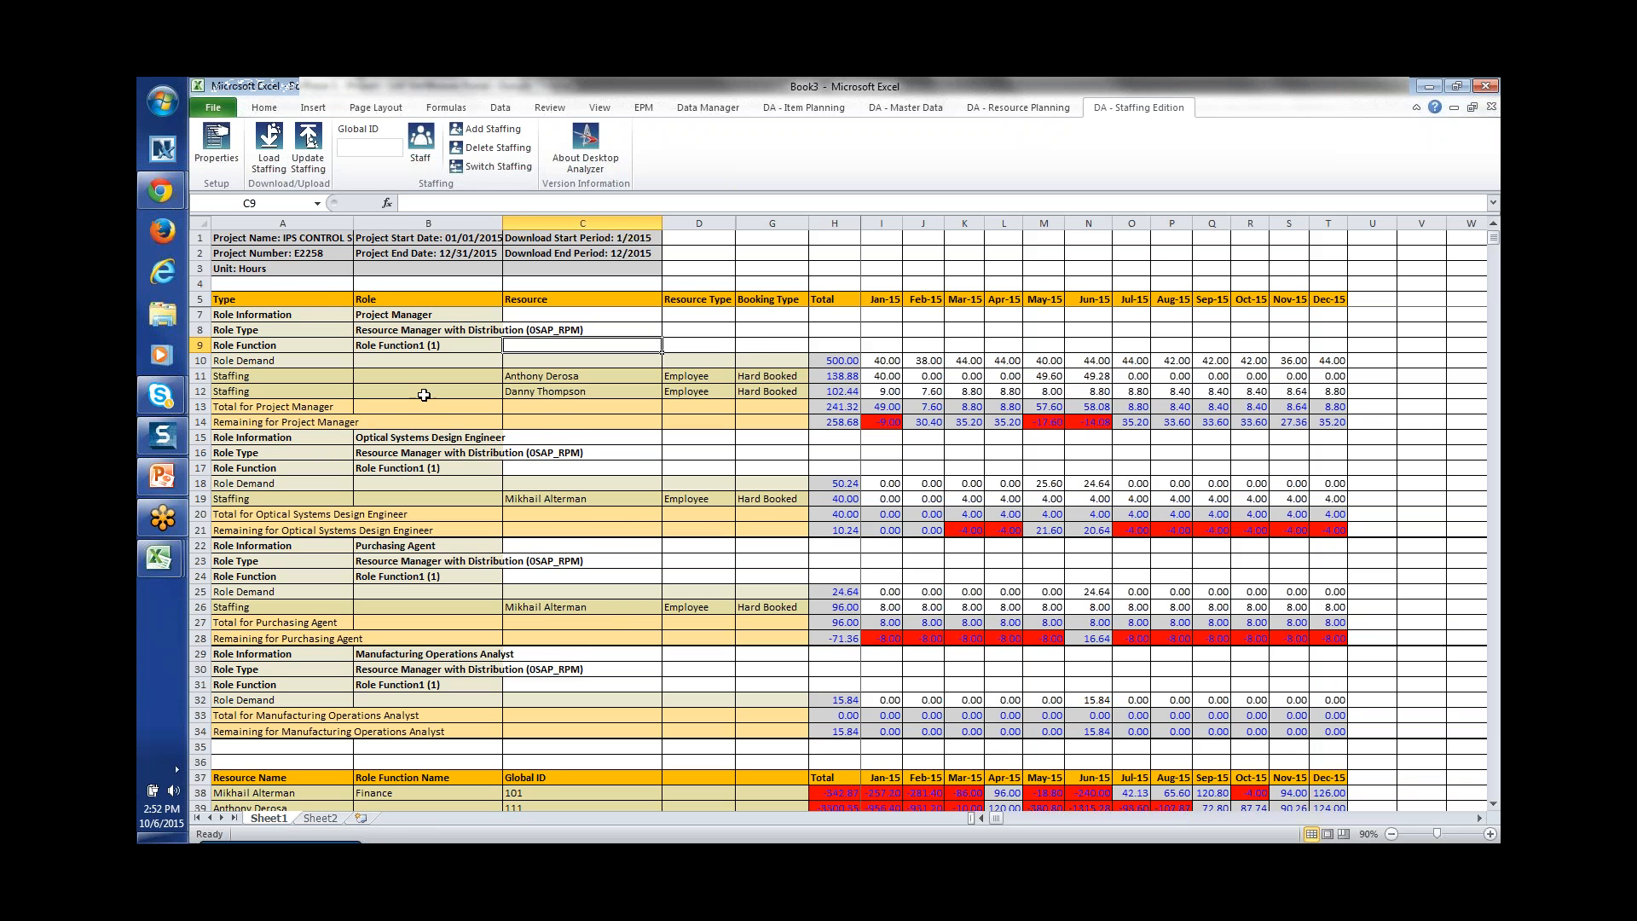
key("alt+Tab")
key("alt+Tab")
key("alt+Tab")
key("alt+Tab")
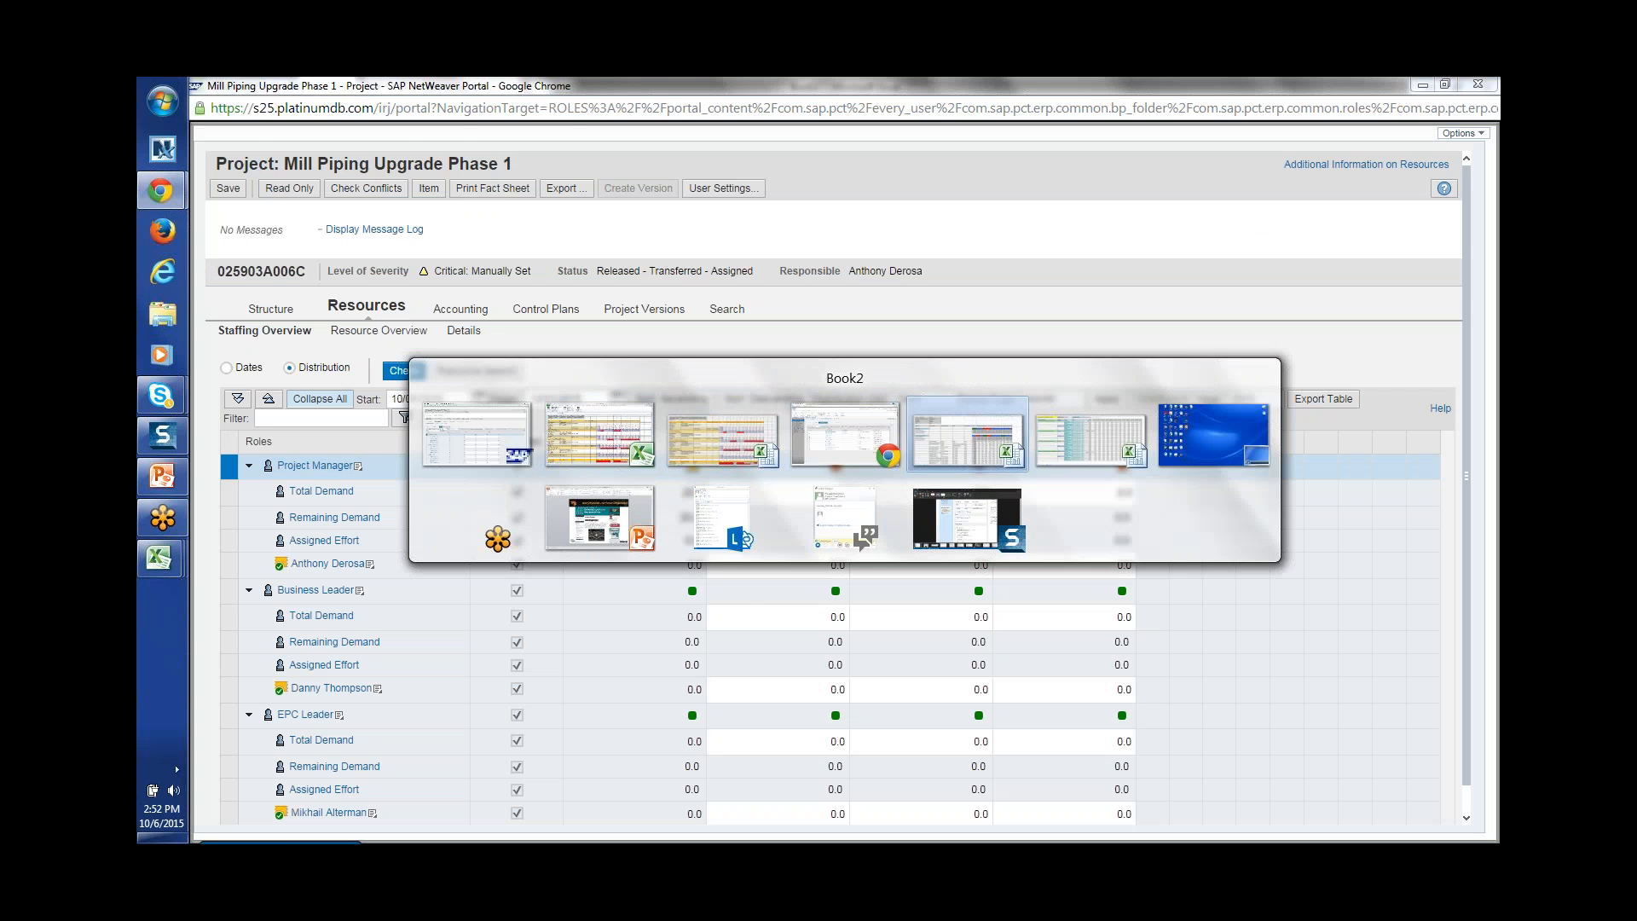
key("alt+Tab")
key("alt+Tab")
key("alt+Tab")
key("alt+Tab")
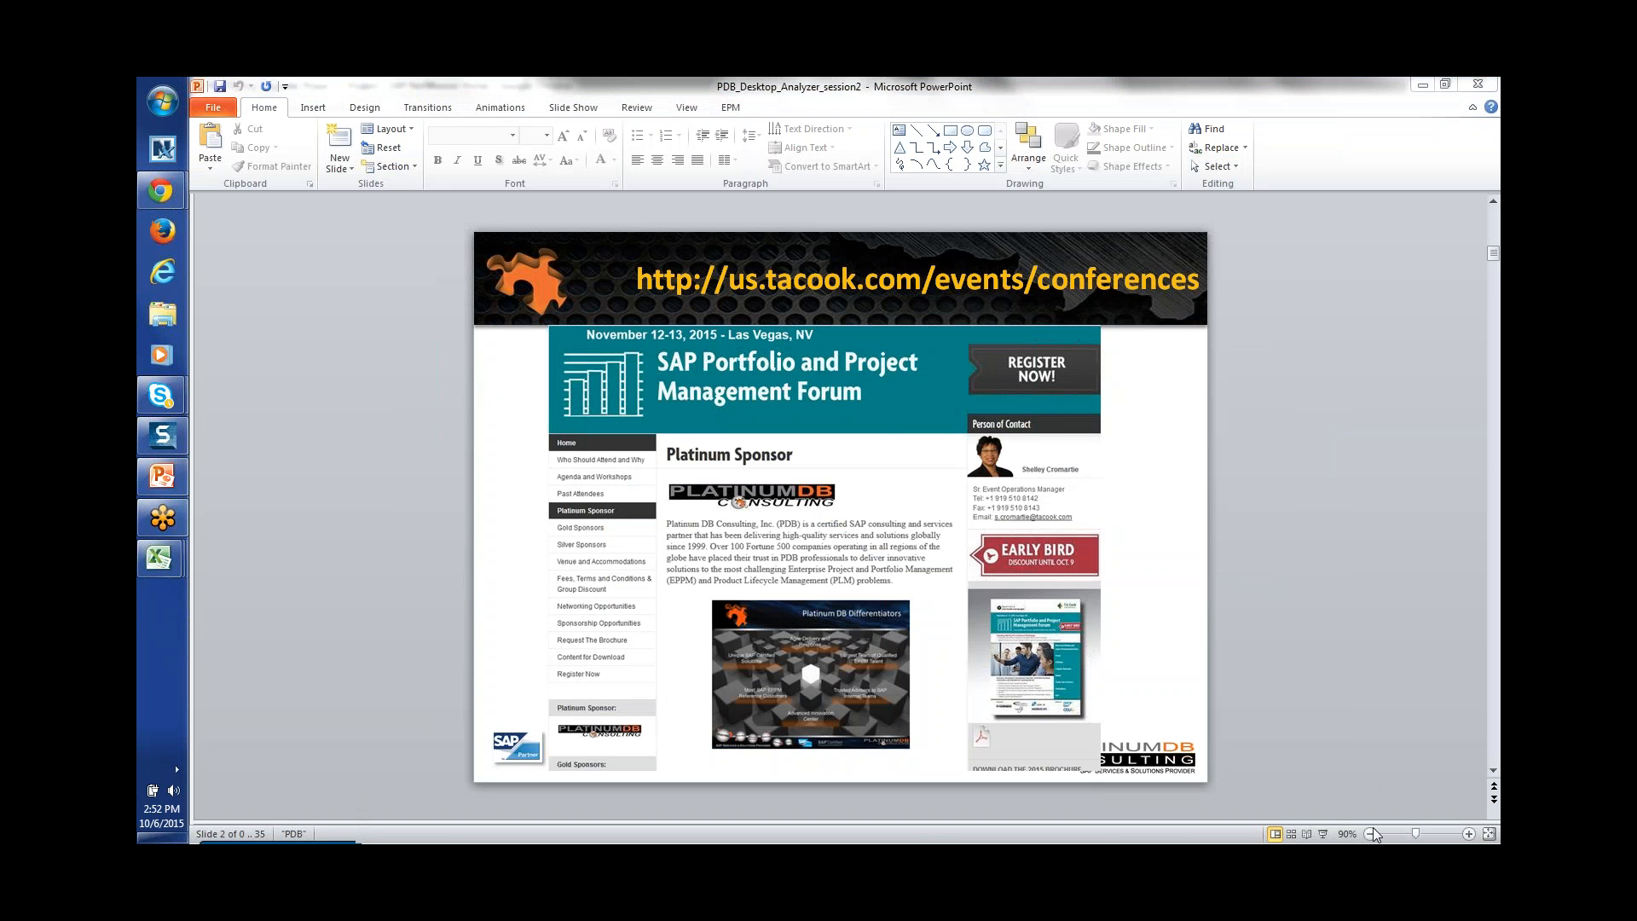
Step: Run the deck as a slideshow and page through the agenda and edition slides to slide 19
left_click(1322, 834)
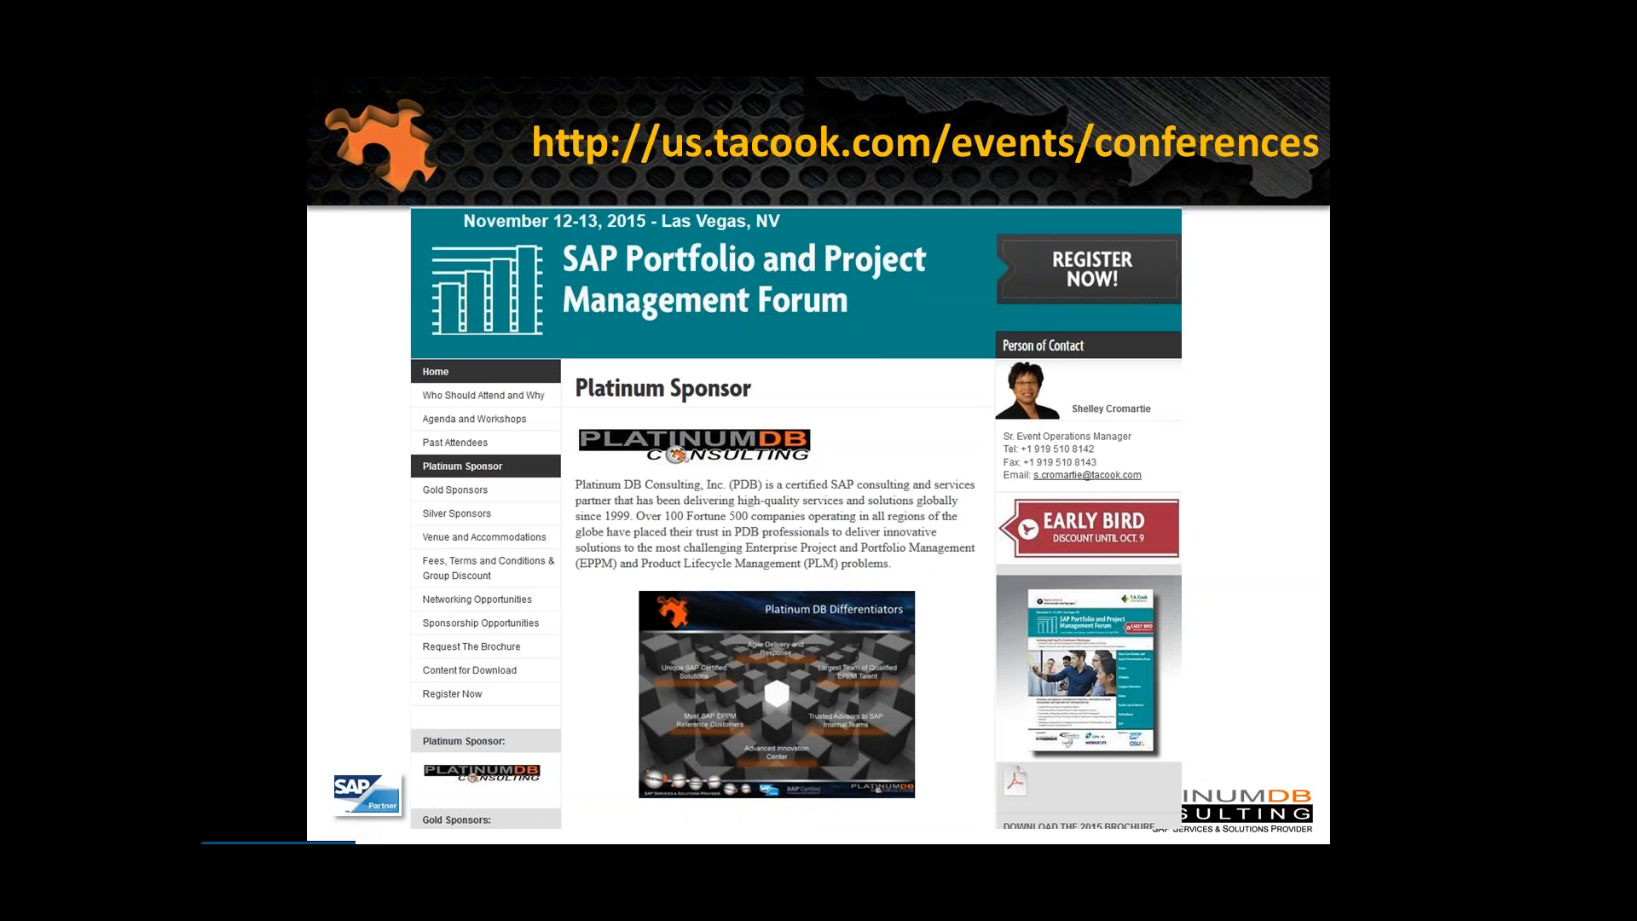
key("Page_Down")
key("Page_Down")
key("Page_Down")
key("Page_Down")
key("Page_Down")
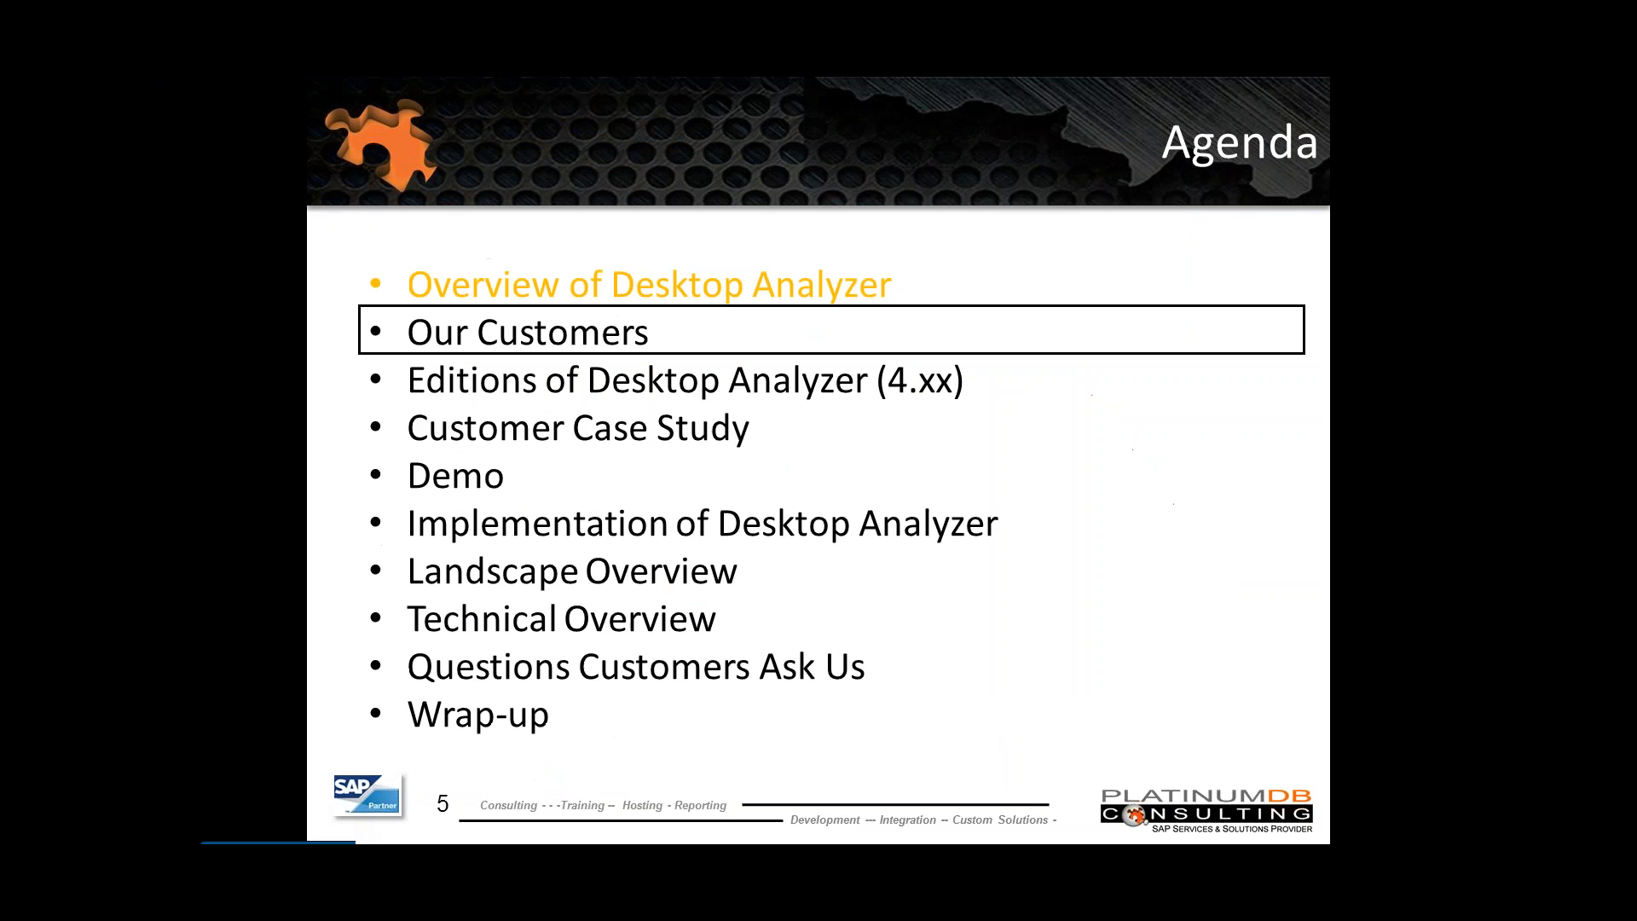
key("Page_Down")
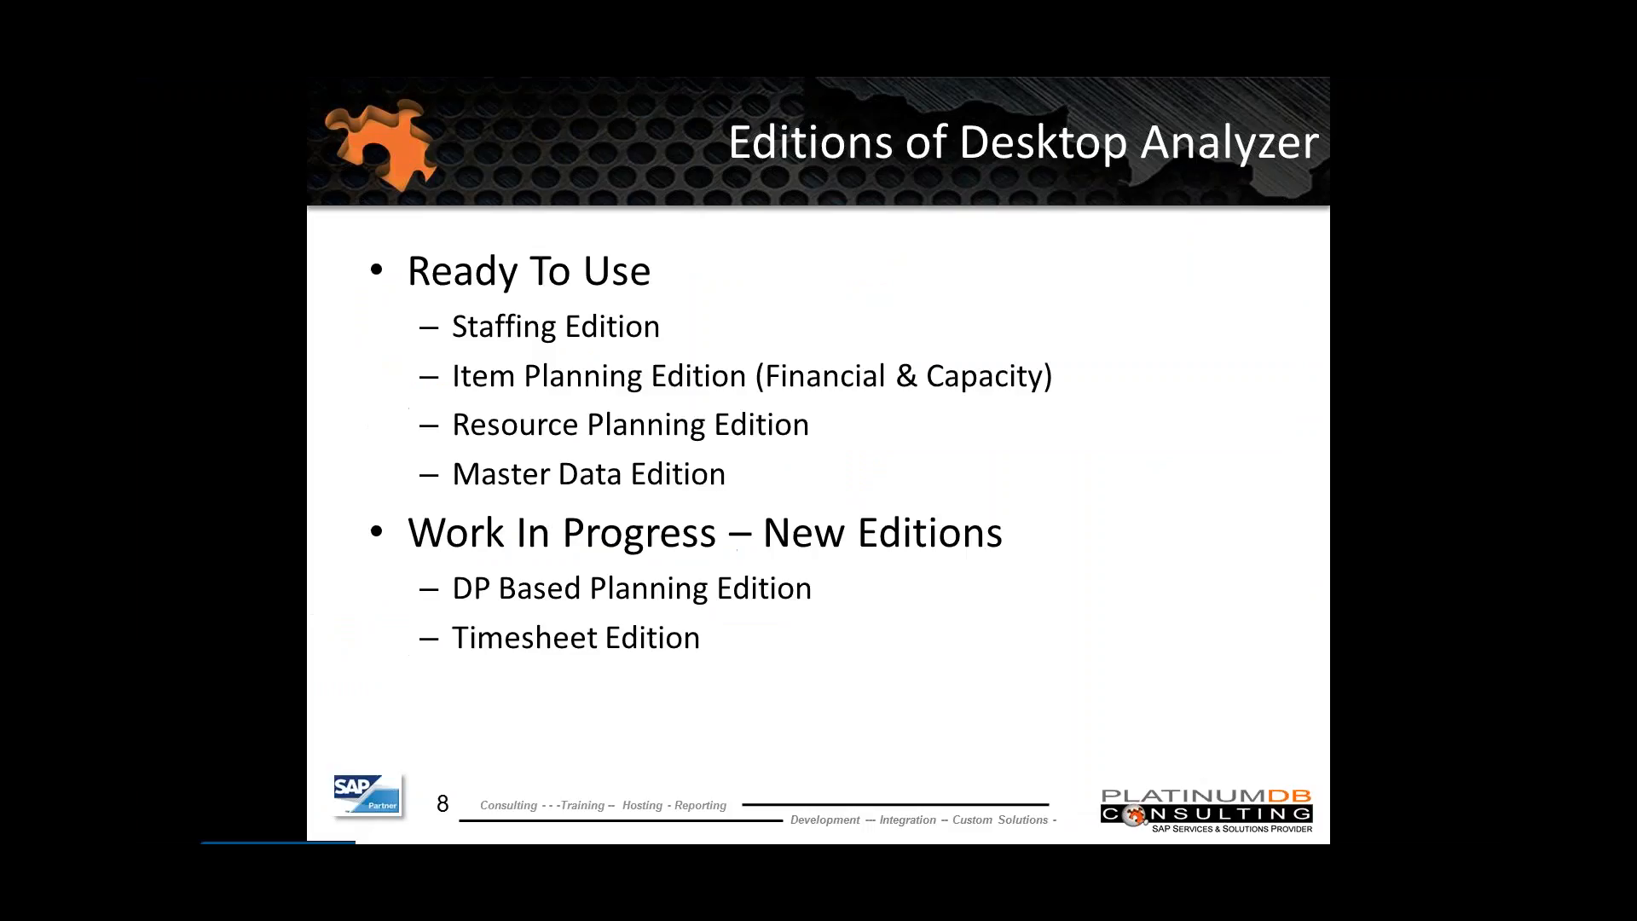
key("Page_Down")
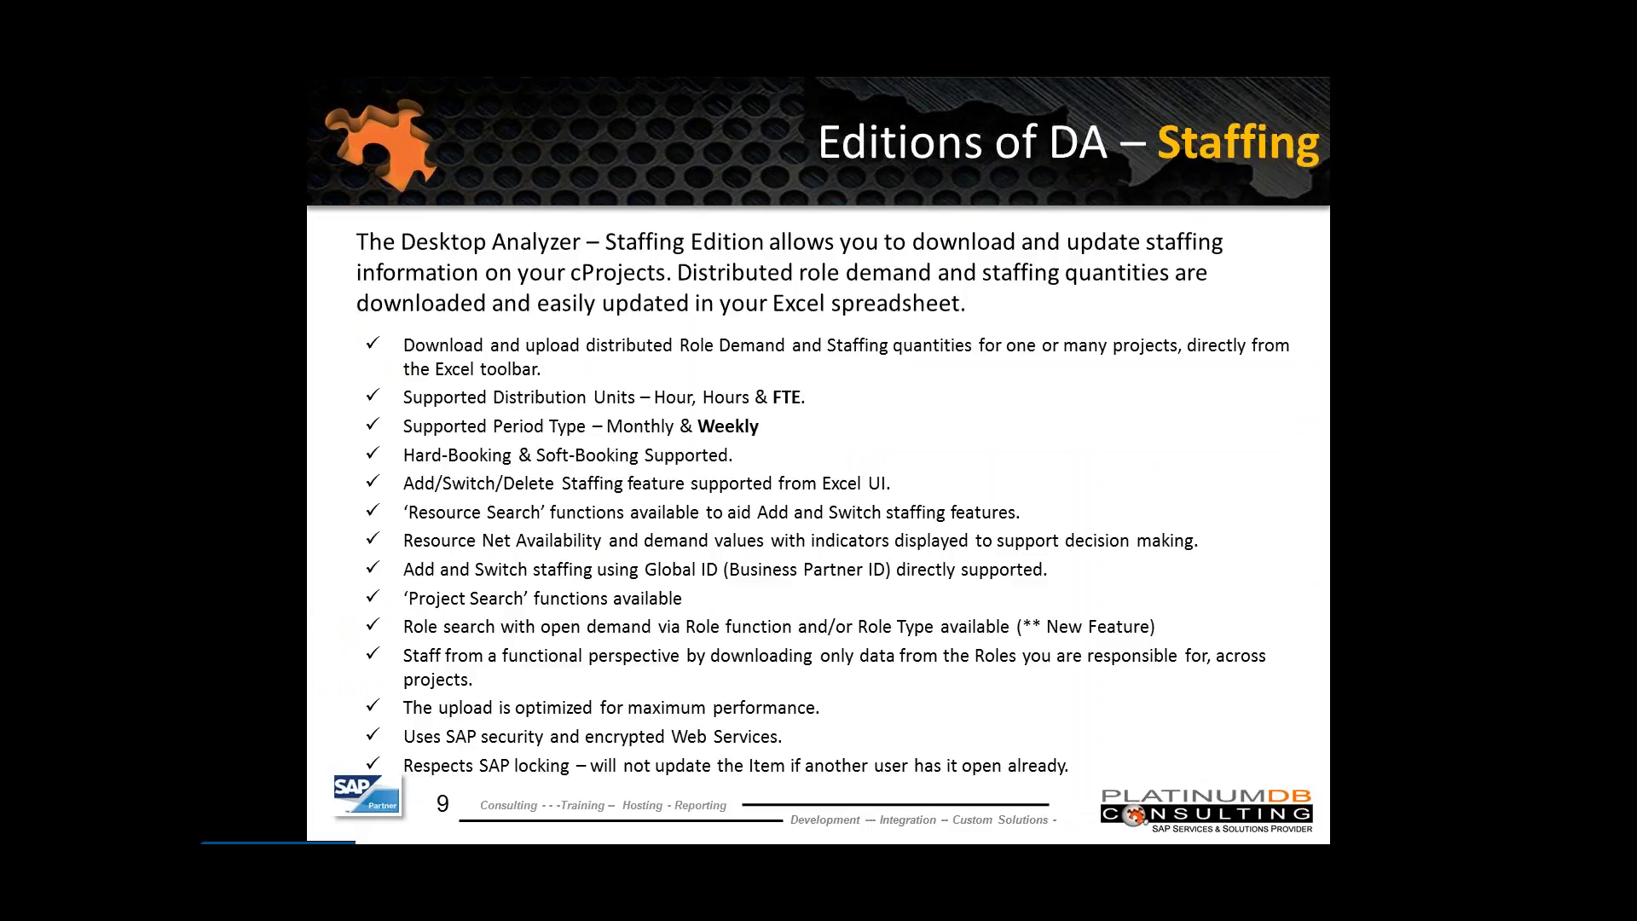
key("Page_Down")
key("Page_Down")
key("Page_Down")
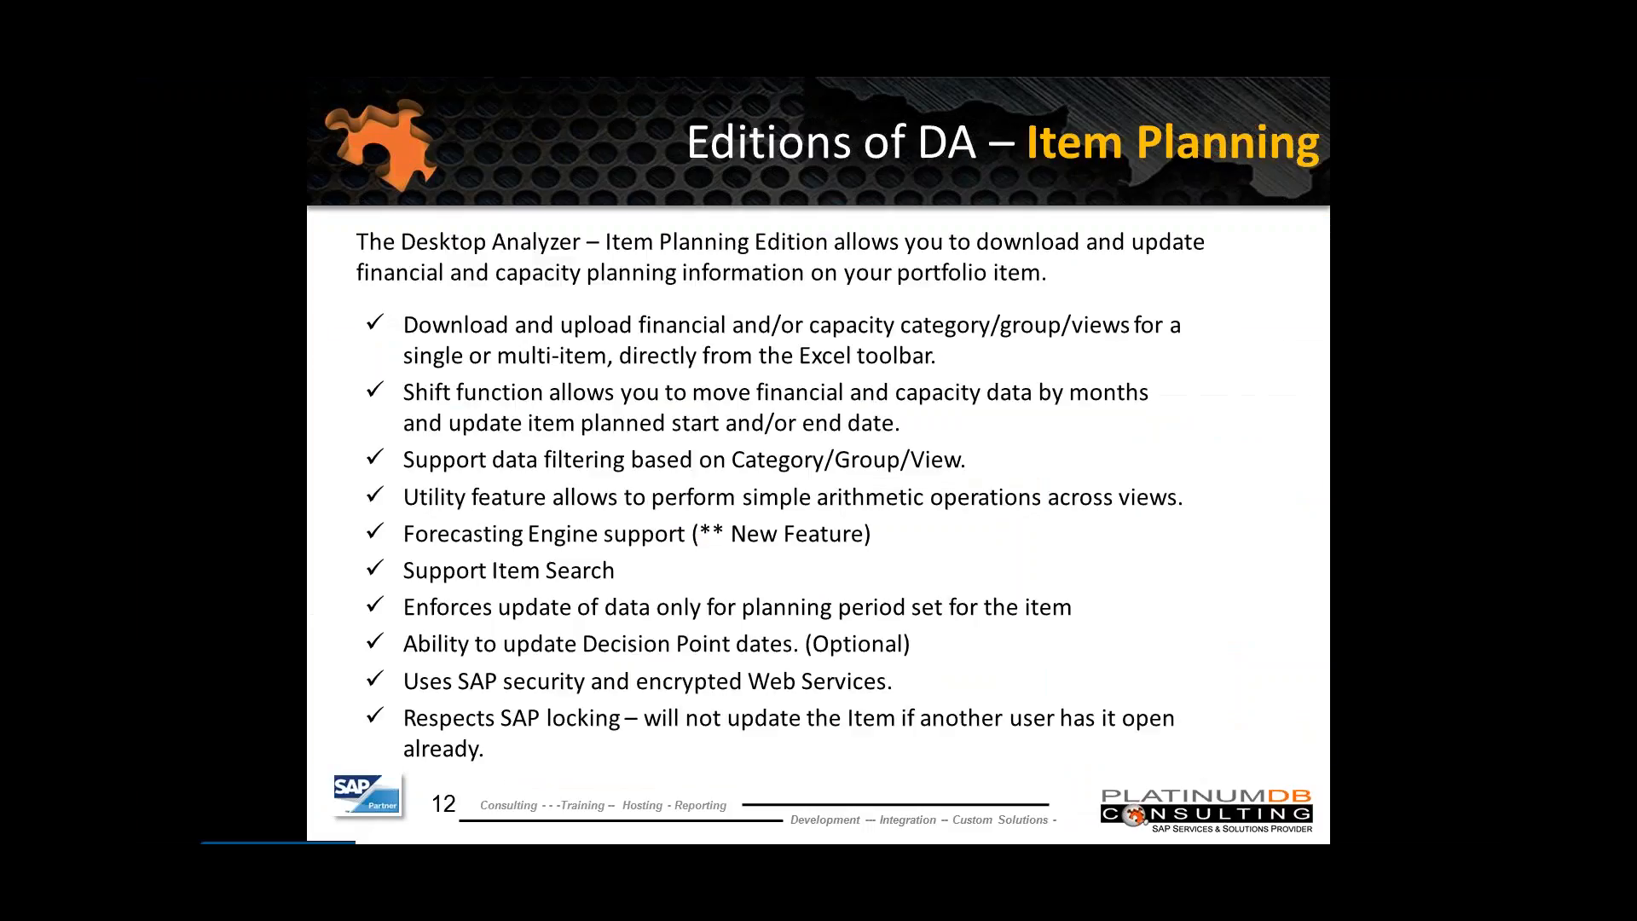
key("Page_Down")
key("Page_Down")
key("Page_Down")
key("Page_Down")
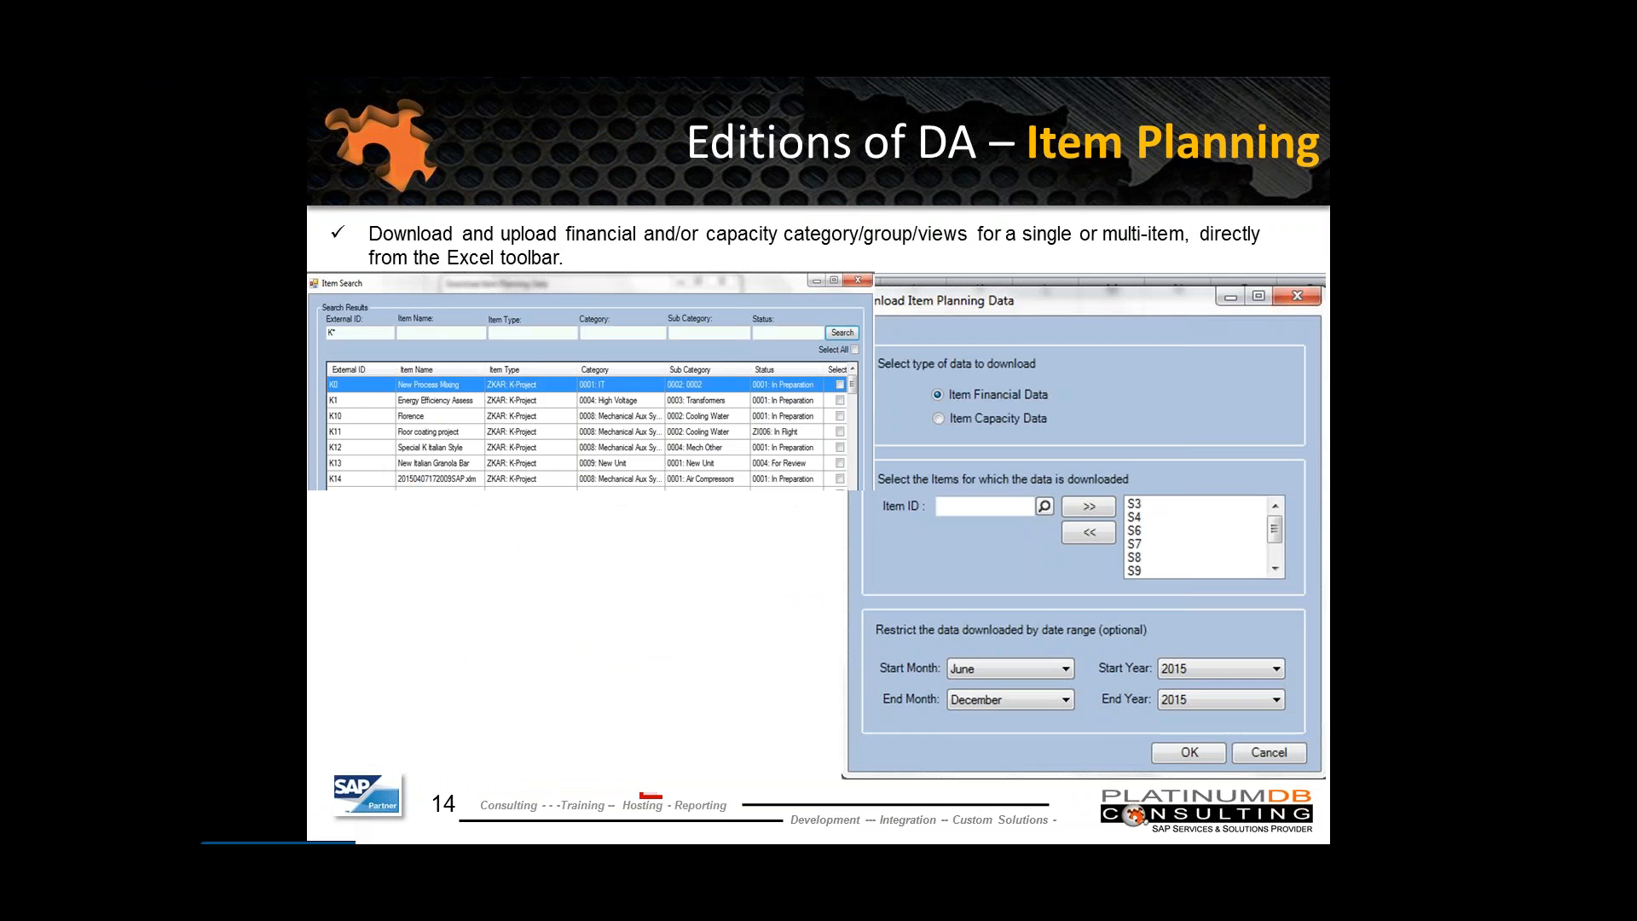
key("Page_Down")
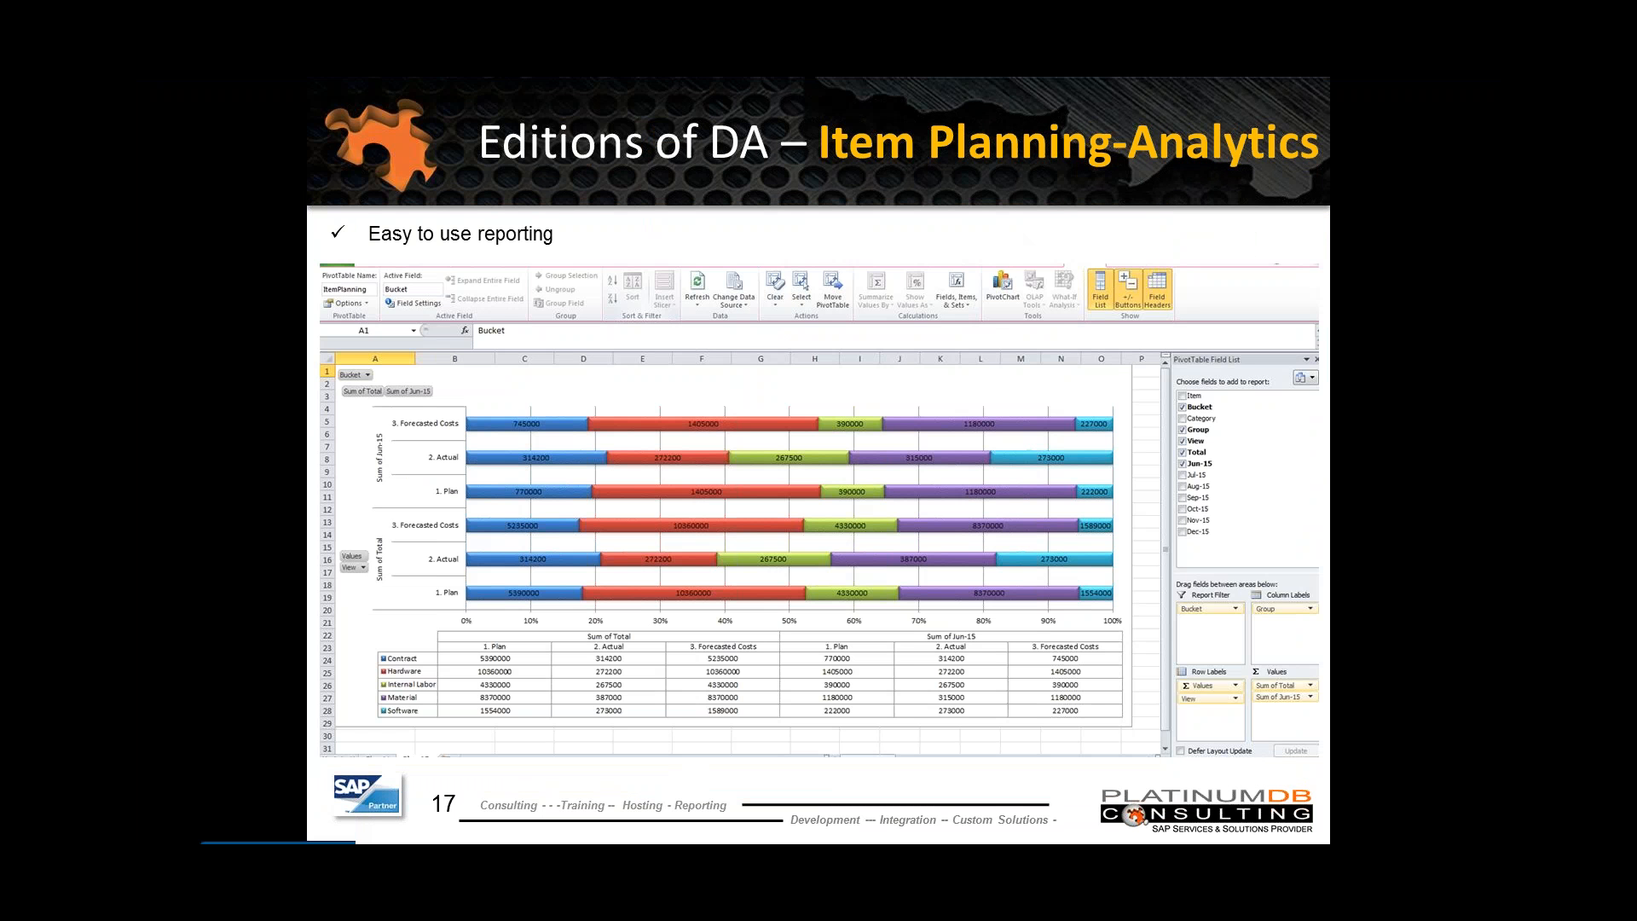
key("Page_Down")
key("Page_Down")
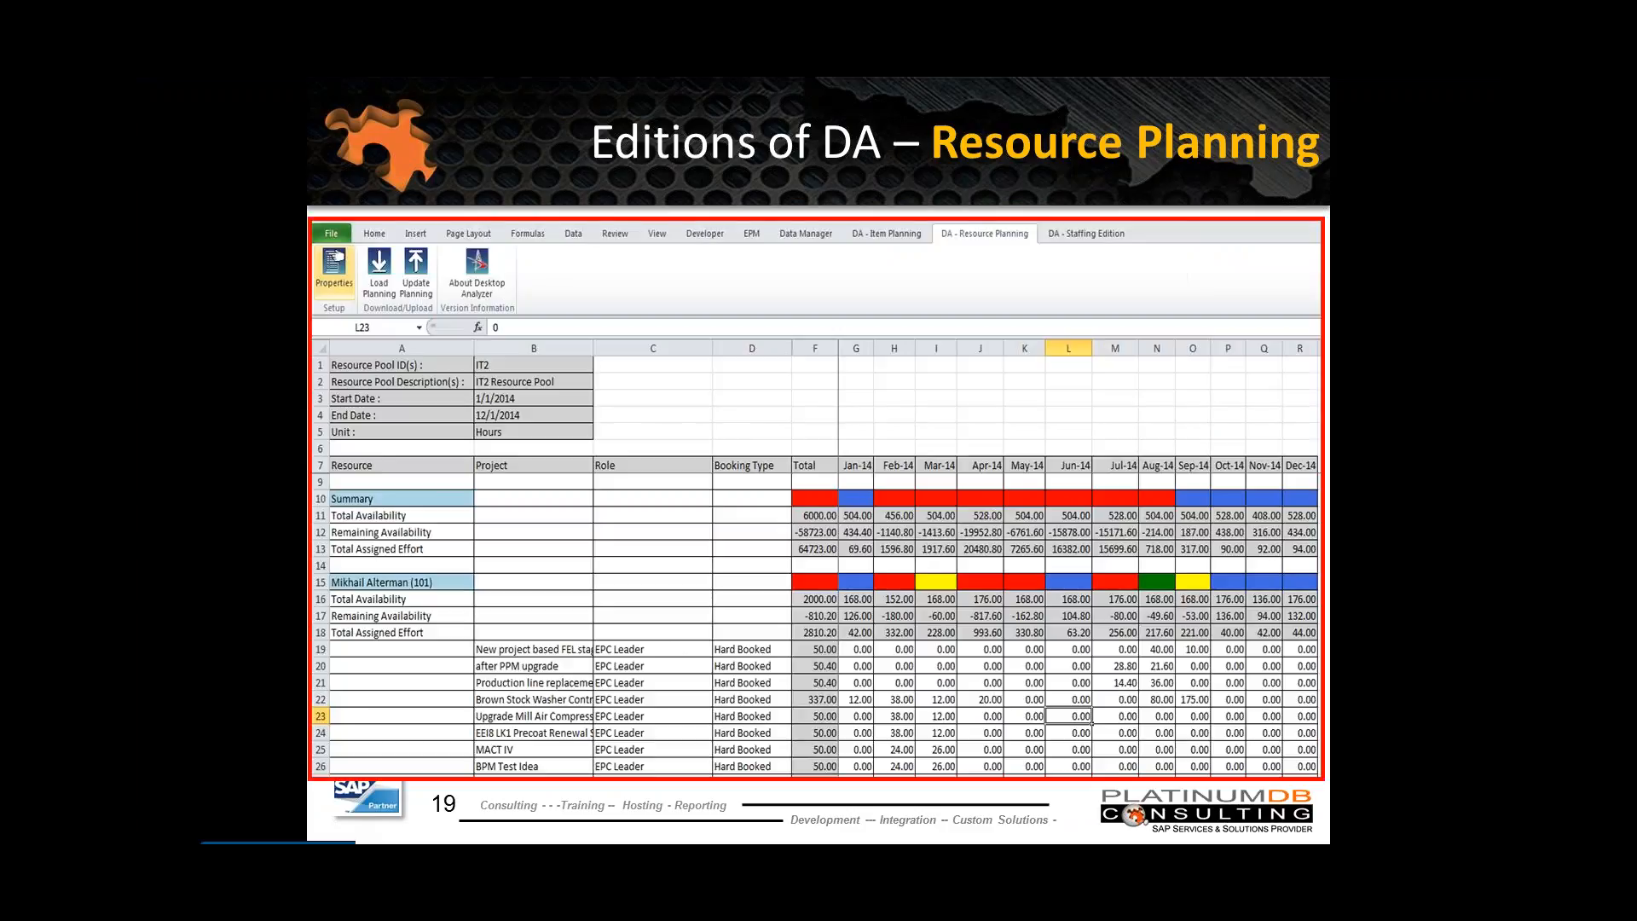